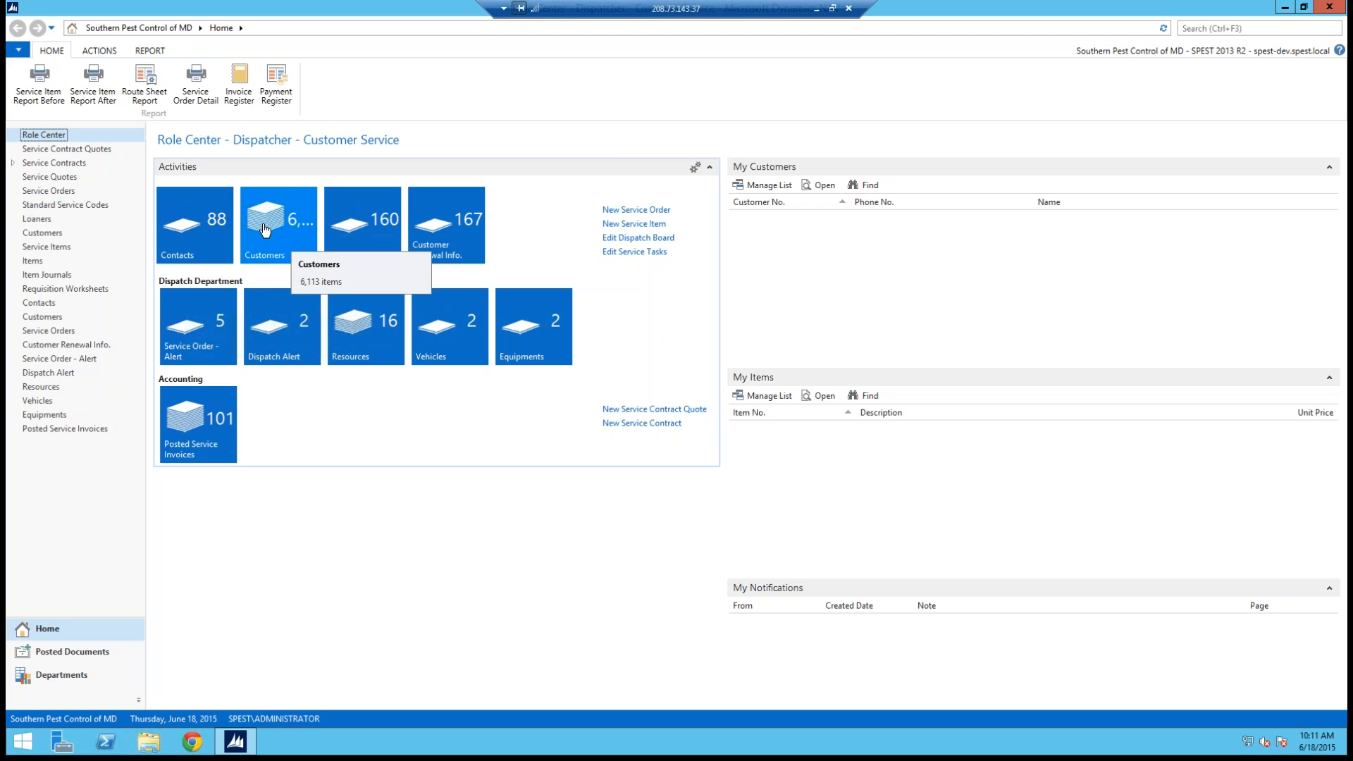
Step: Open the Customers list and open the first customer's card
click(265, 230)
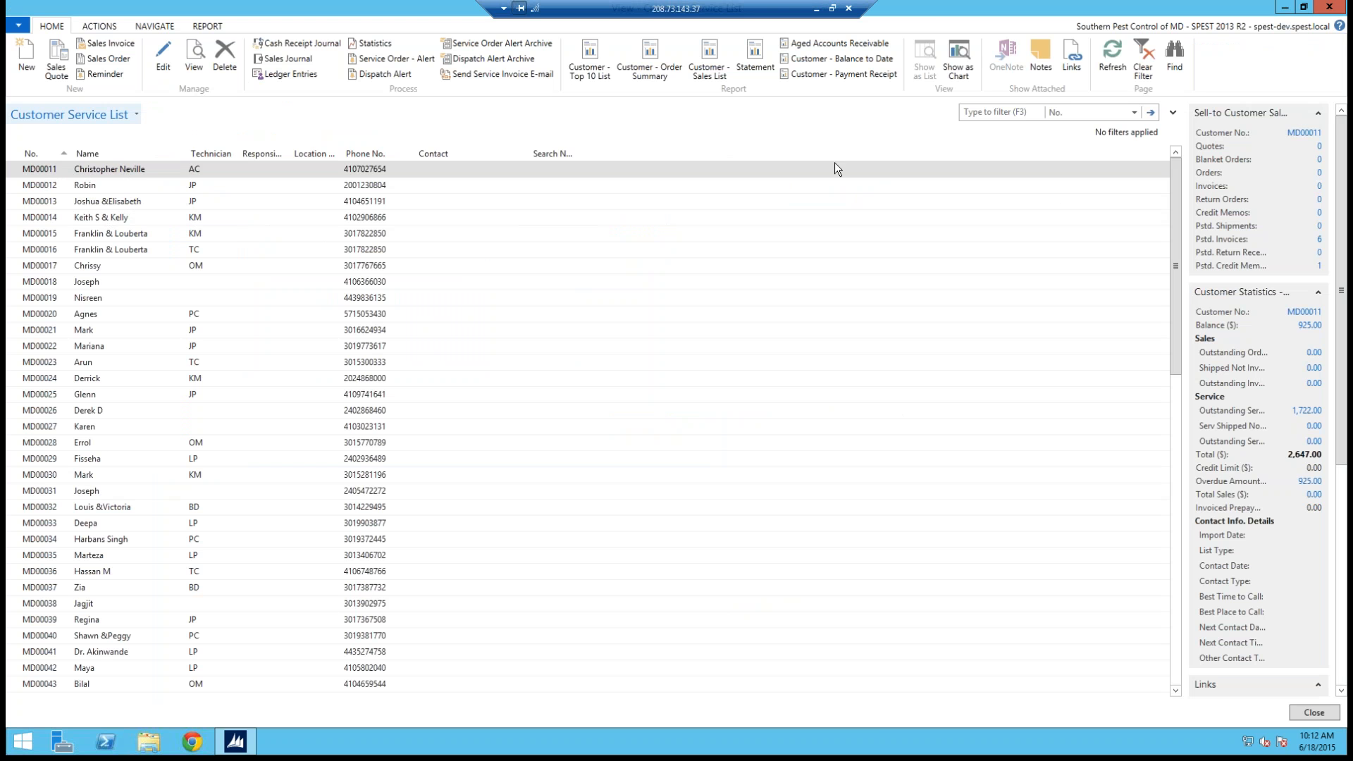
click(21, 170)
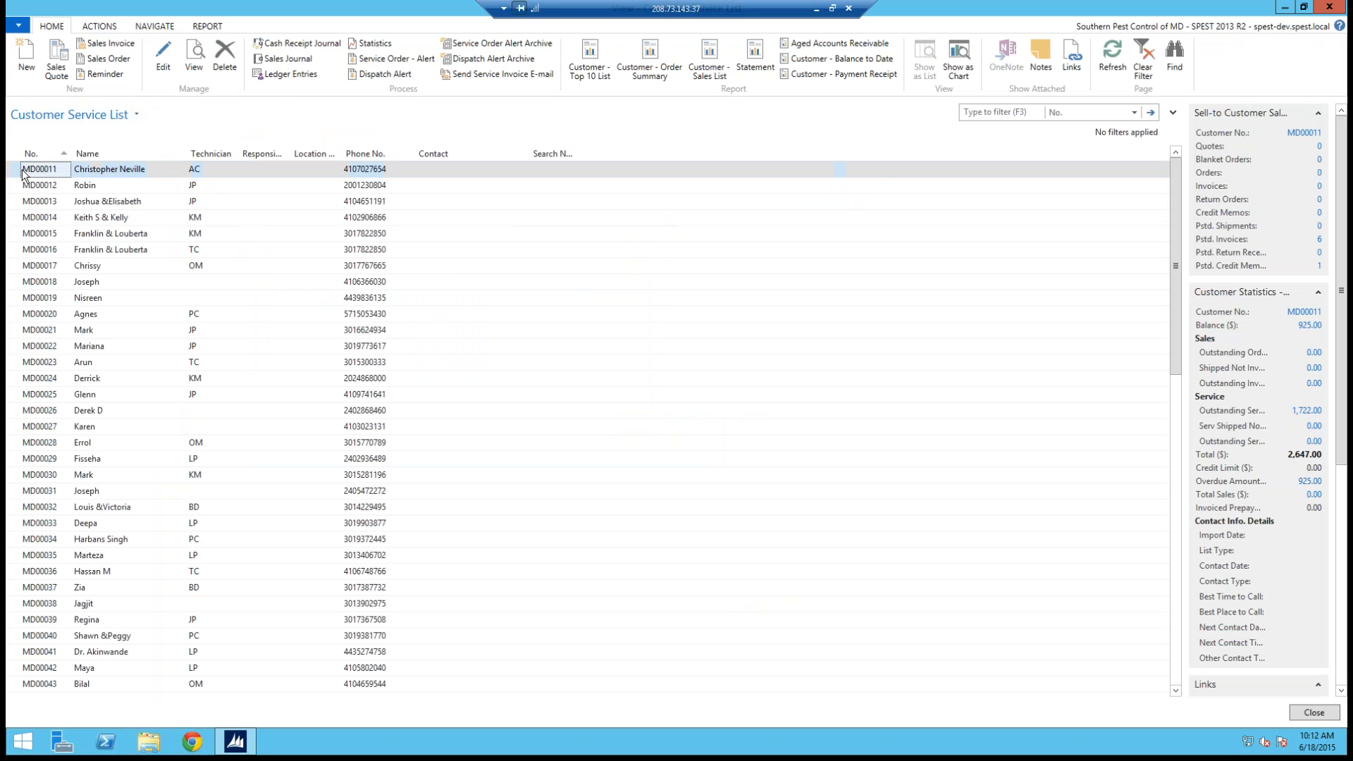
double_click(23, 170)
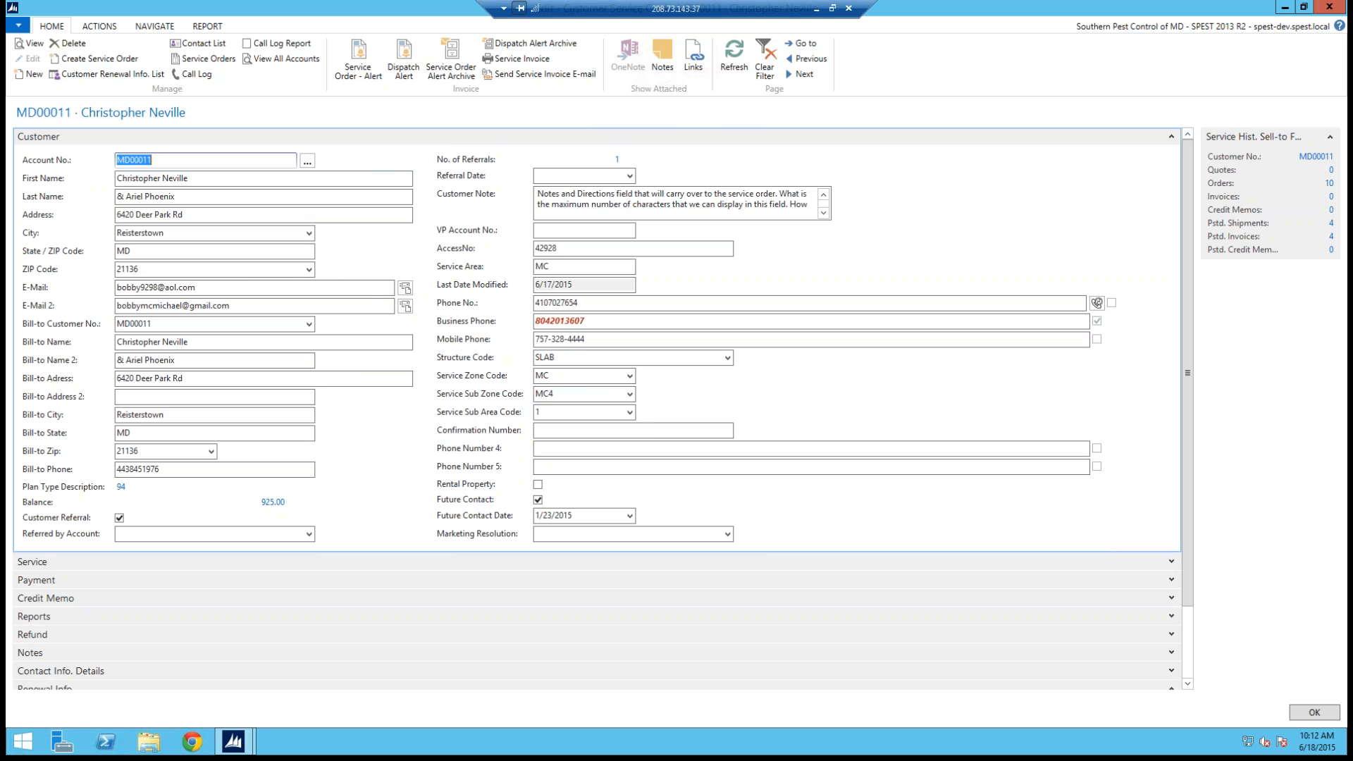
Step: Examine the customer card's Renewal Info section by expanding and collapsing it
click(1187, 635)
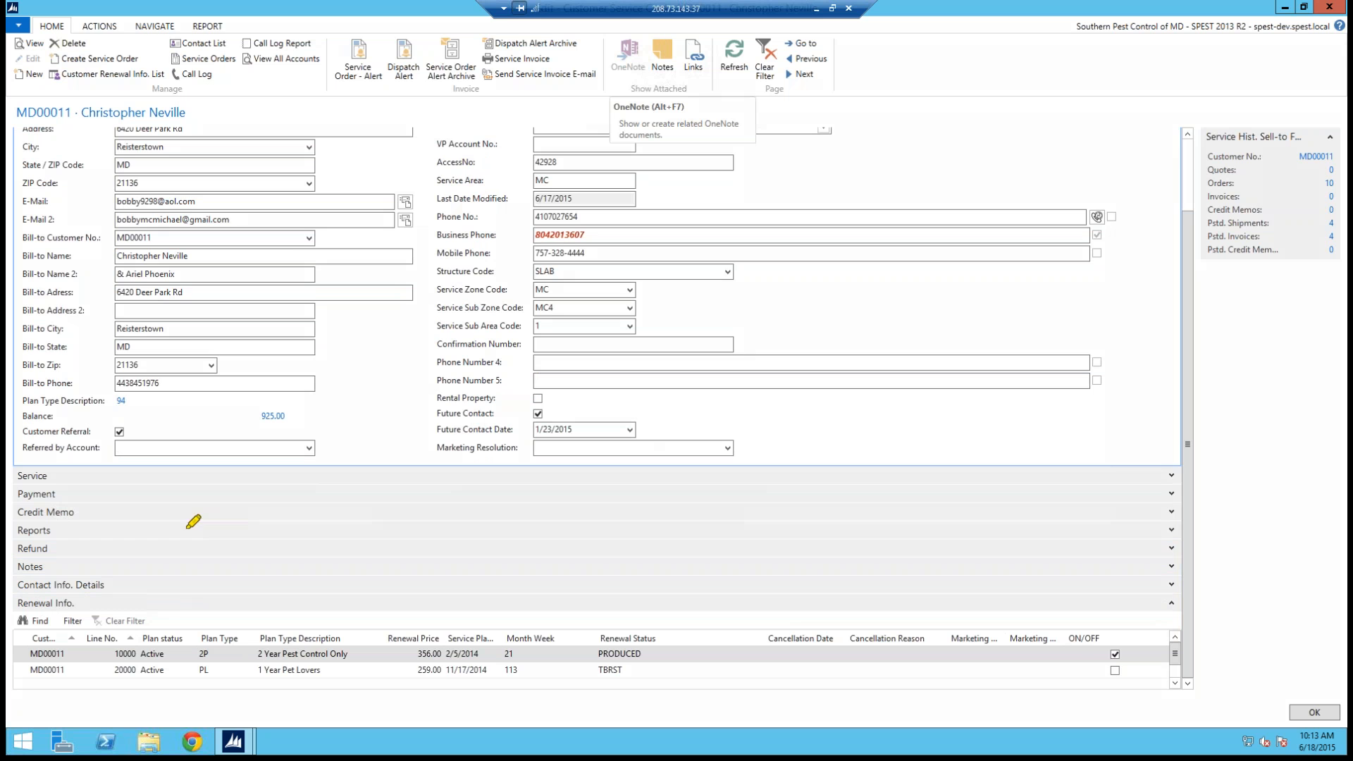
drag(19, 601, 105, 638)
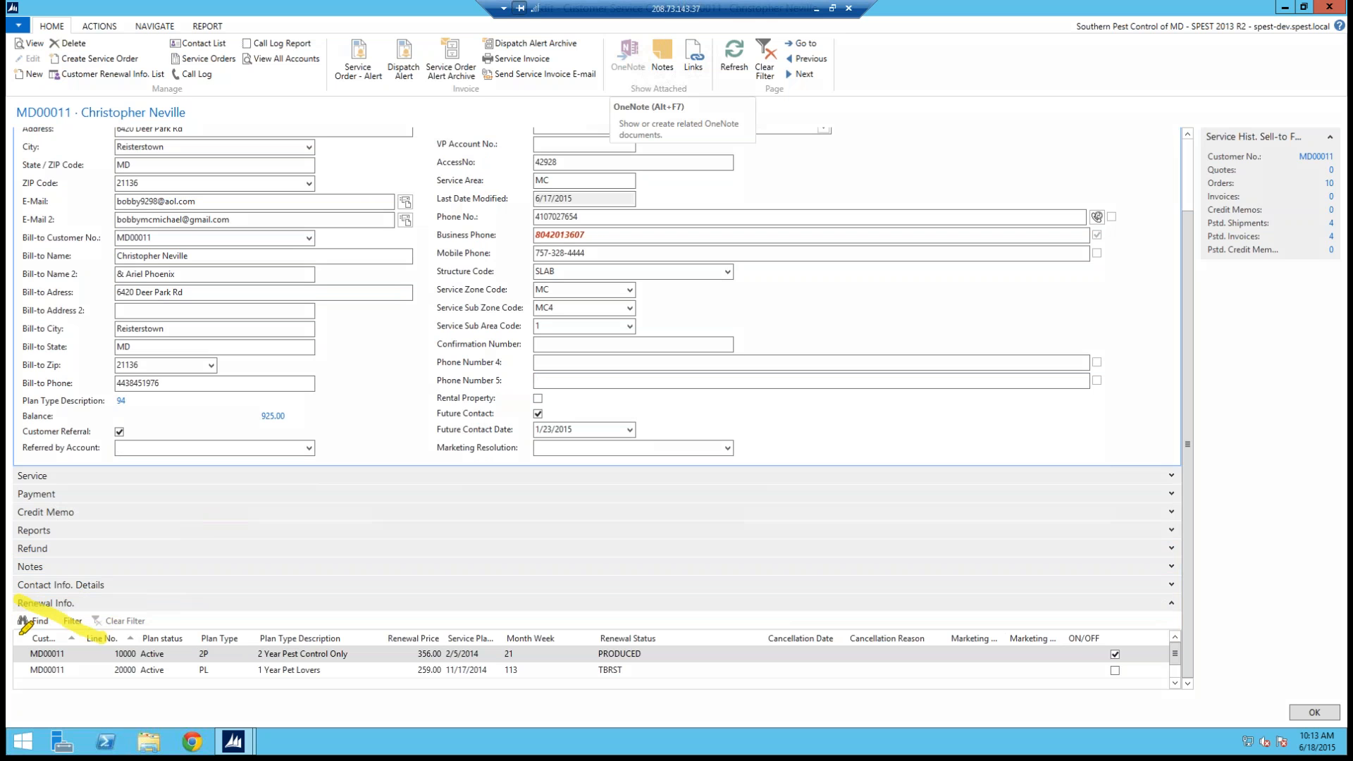
drag(69, 592, 16, 637)
key(Escape)
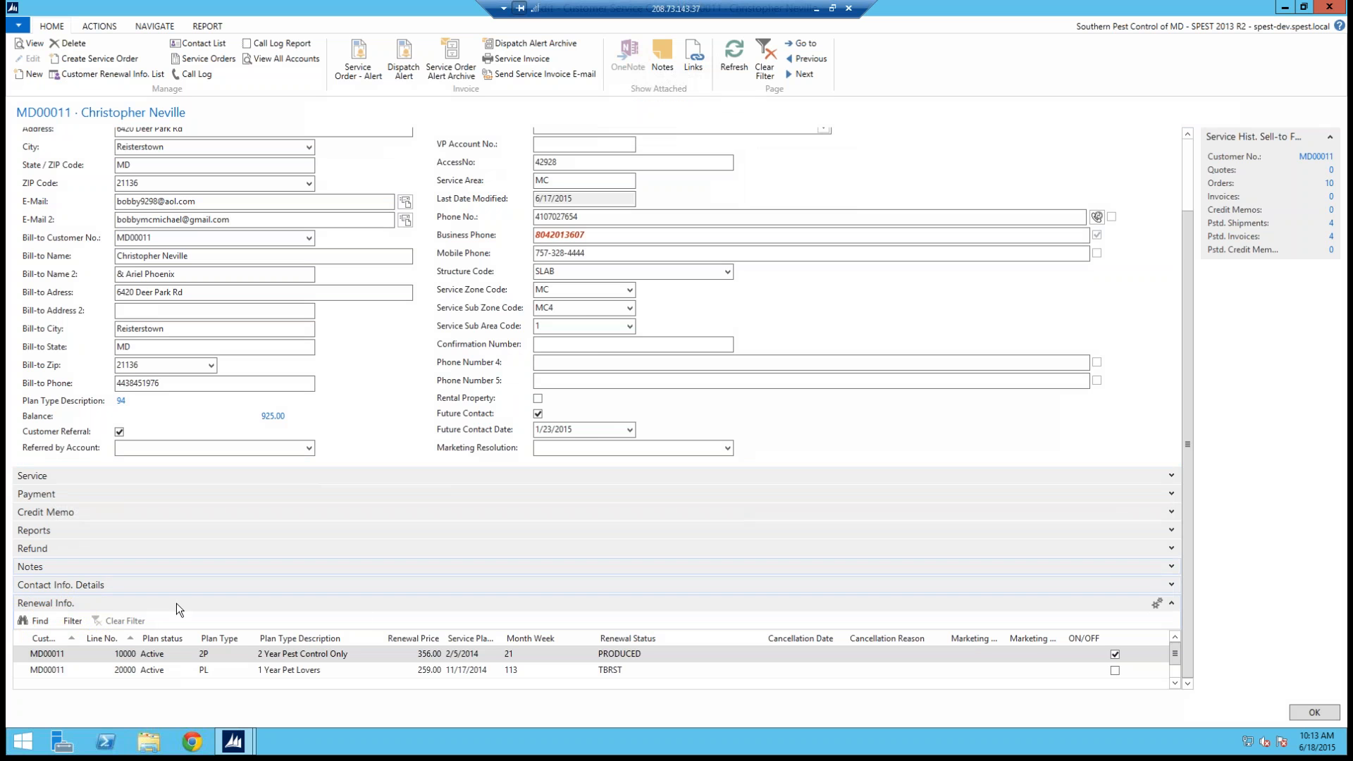
click(1171, 603)
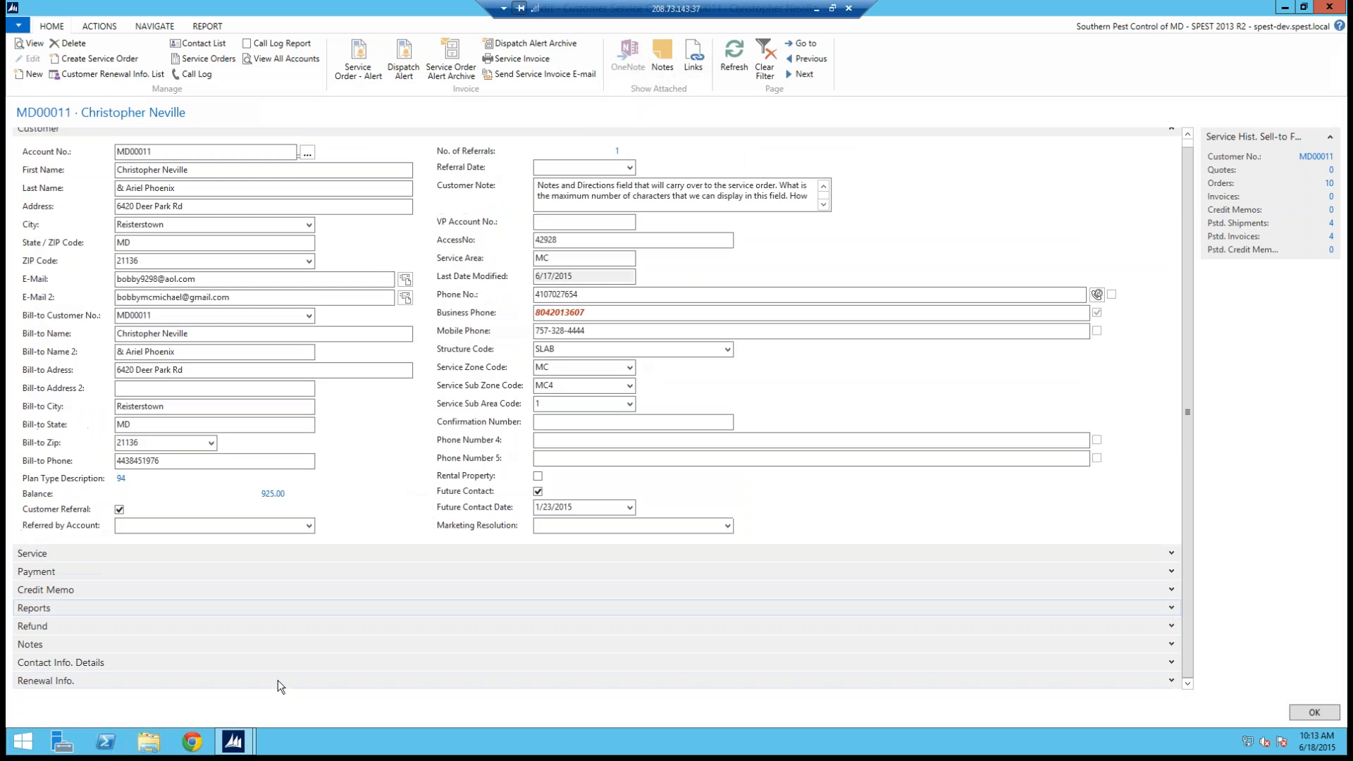
click(1171, 681)
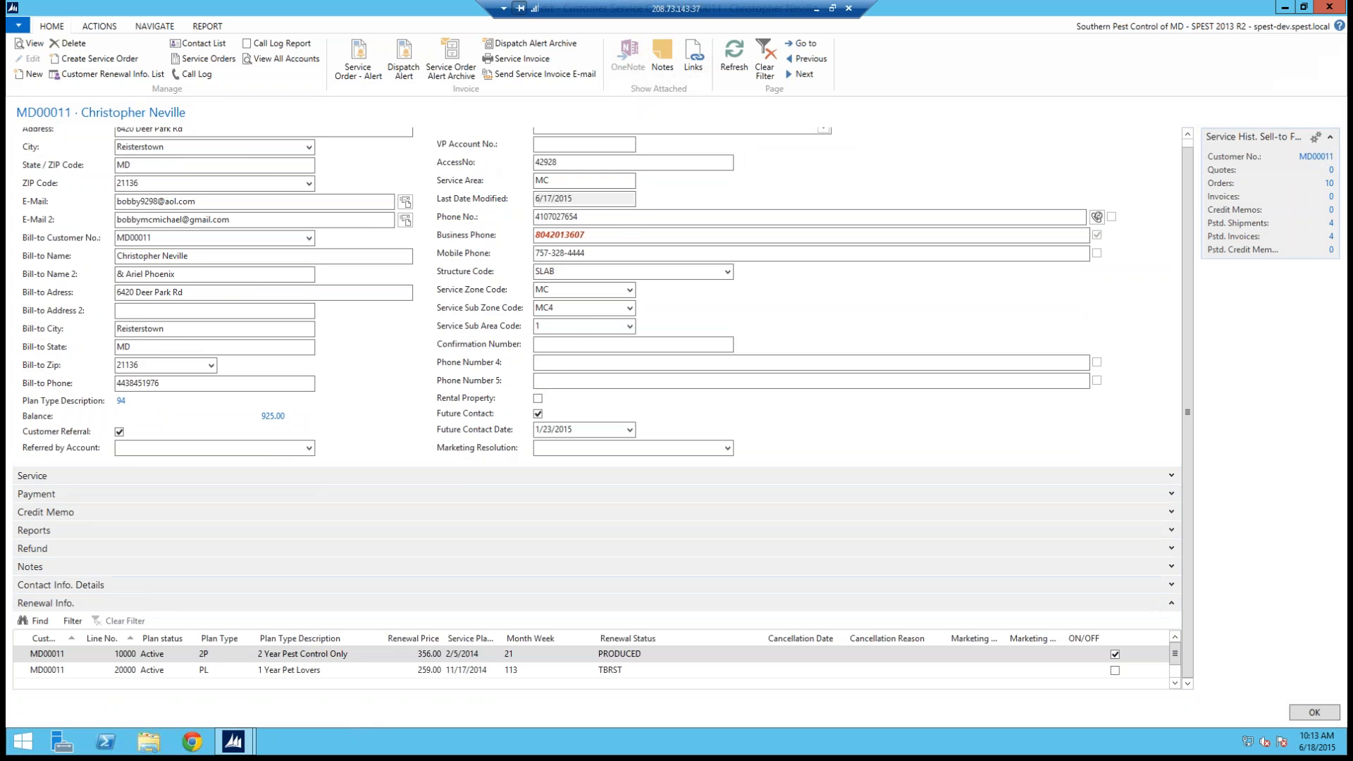
click(1190, 141)
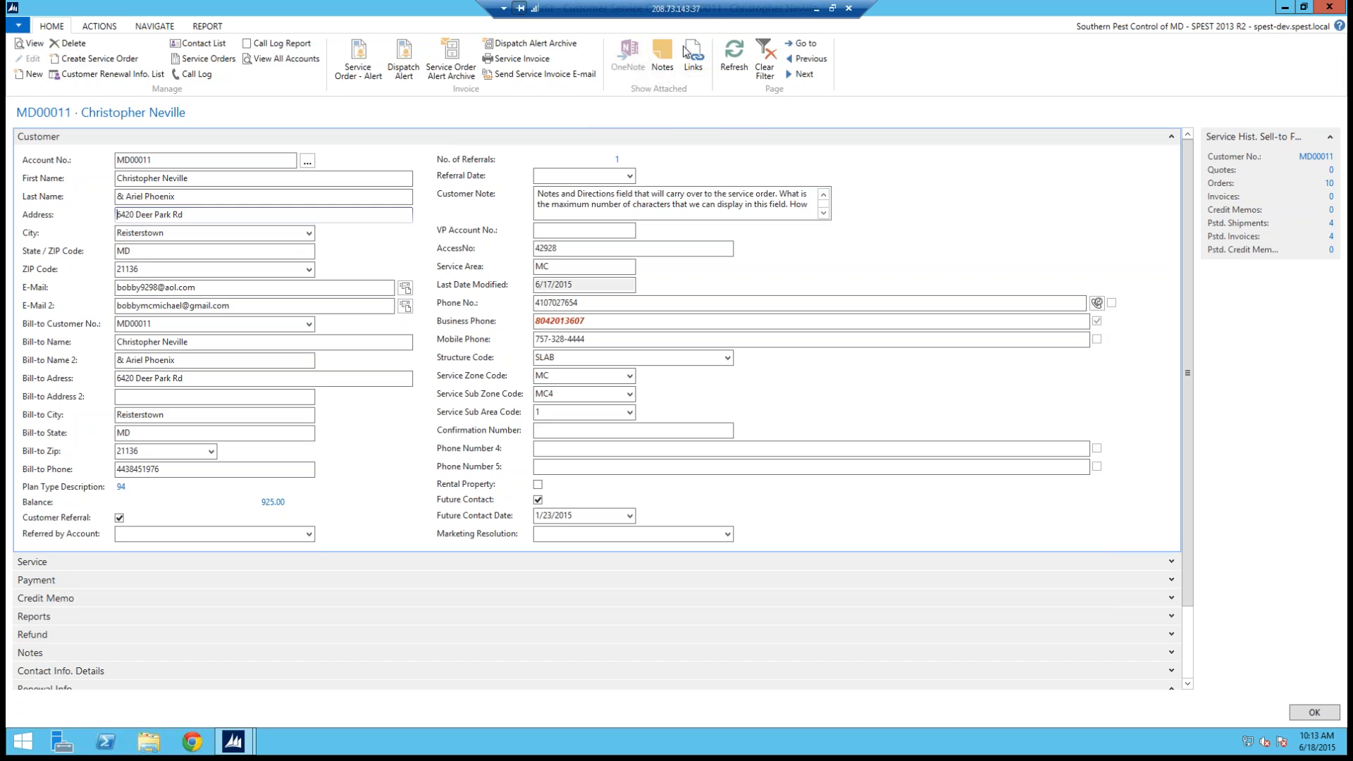
Step: Use Go to on the Address field to search for a customer by a street address, then close the dialog
mouse_move(99, 212)
mouse_down()
mouse_move(144, 214)
mouse_move(124, 218)
mouse_up()
key(Escape)
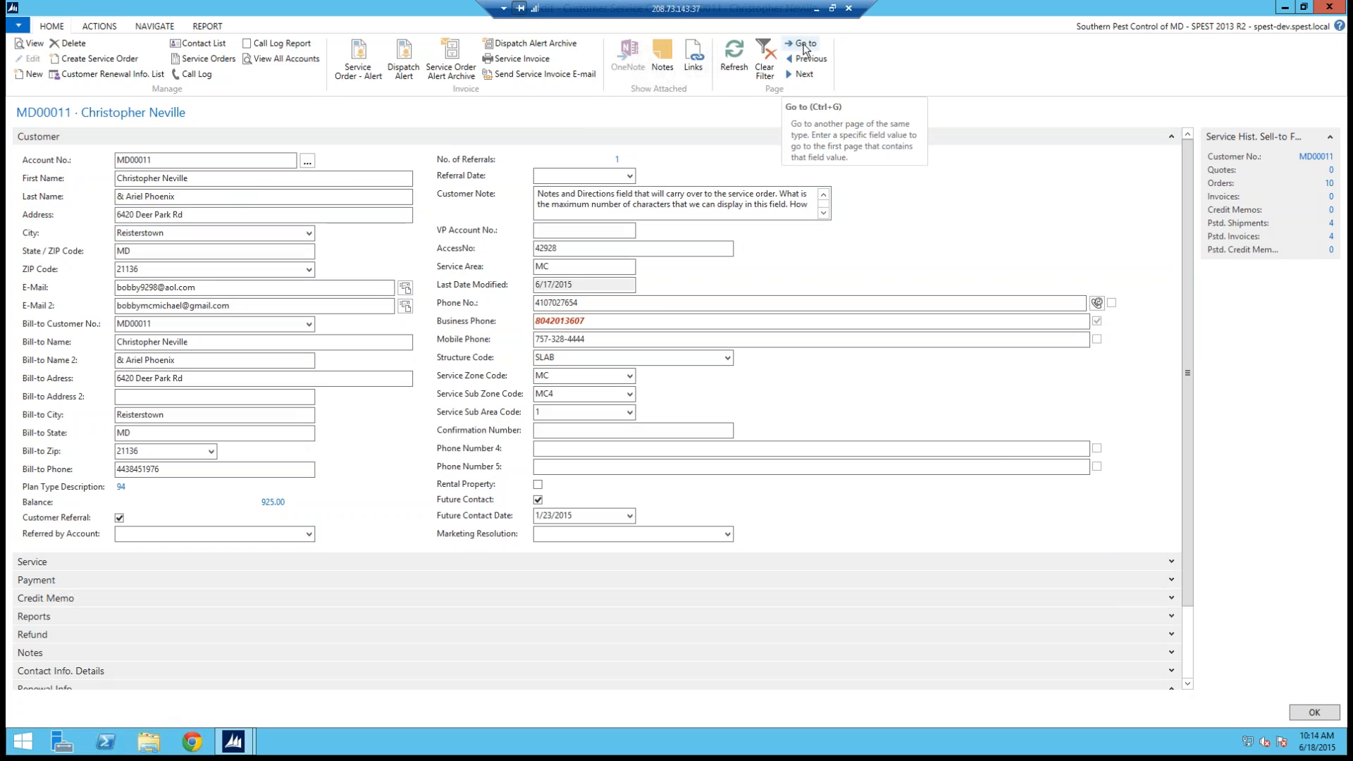
drag(799, 45, 840, 54)
click(802, 43)
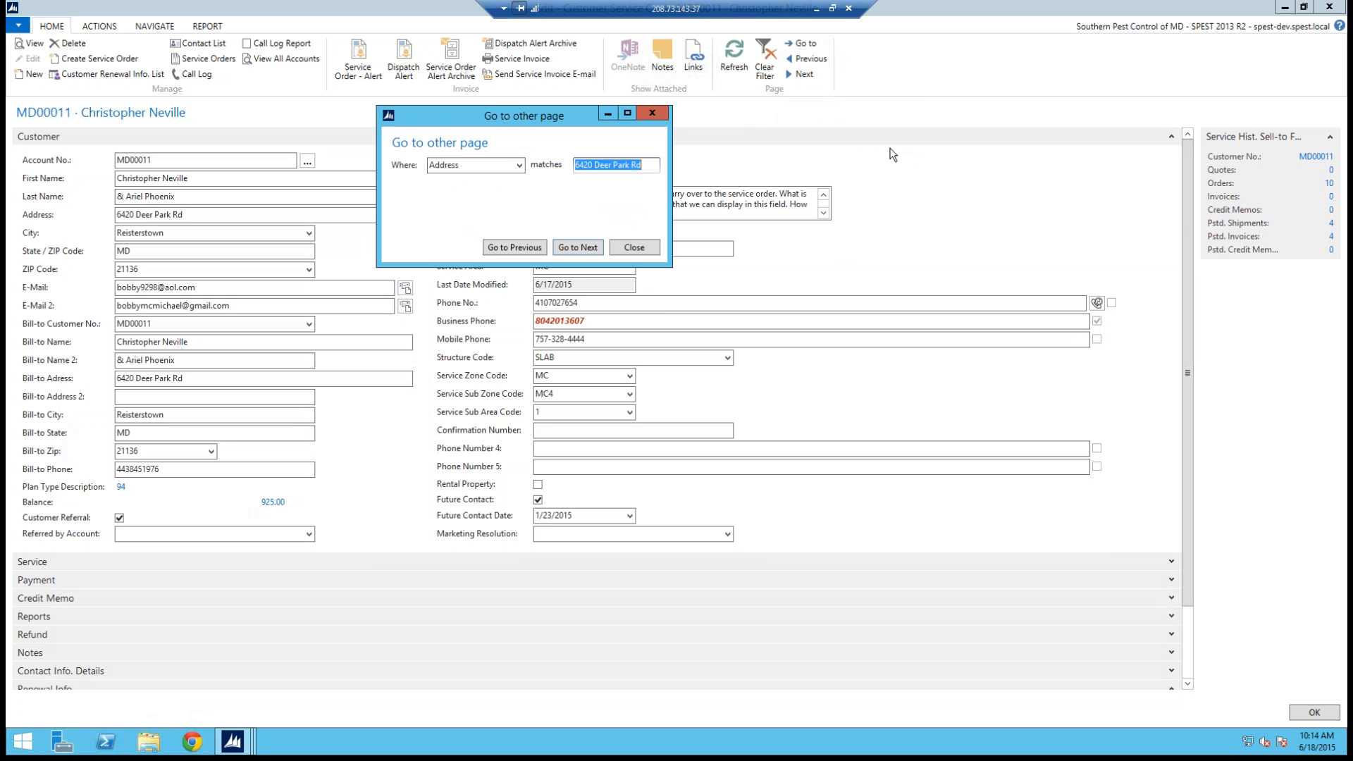
key(Return)
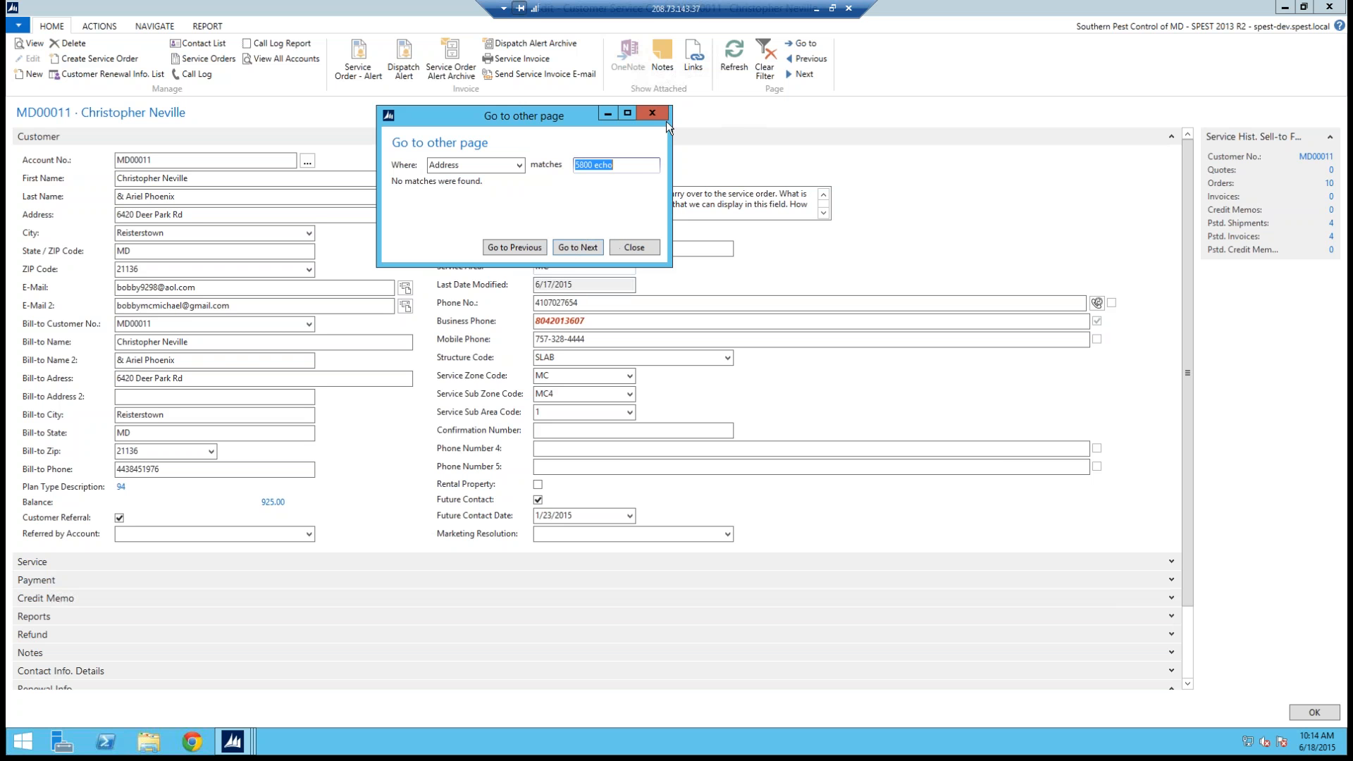
click(650, 248)
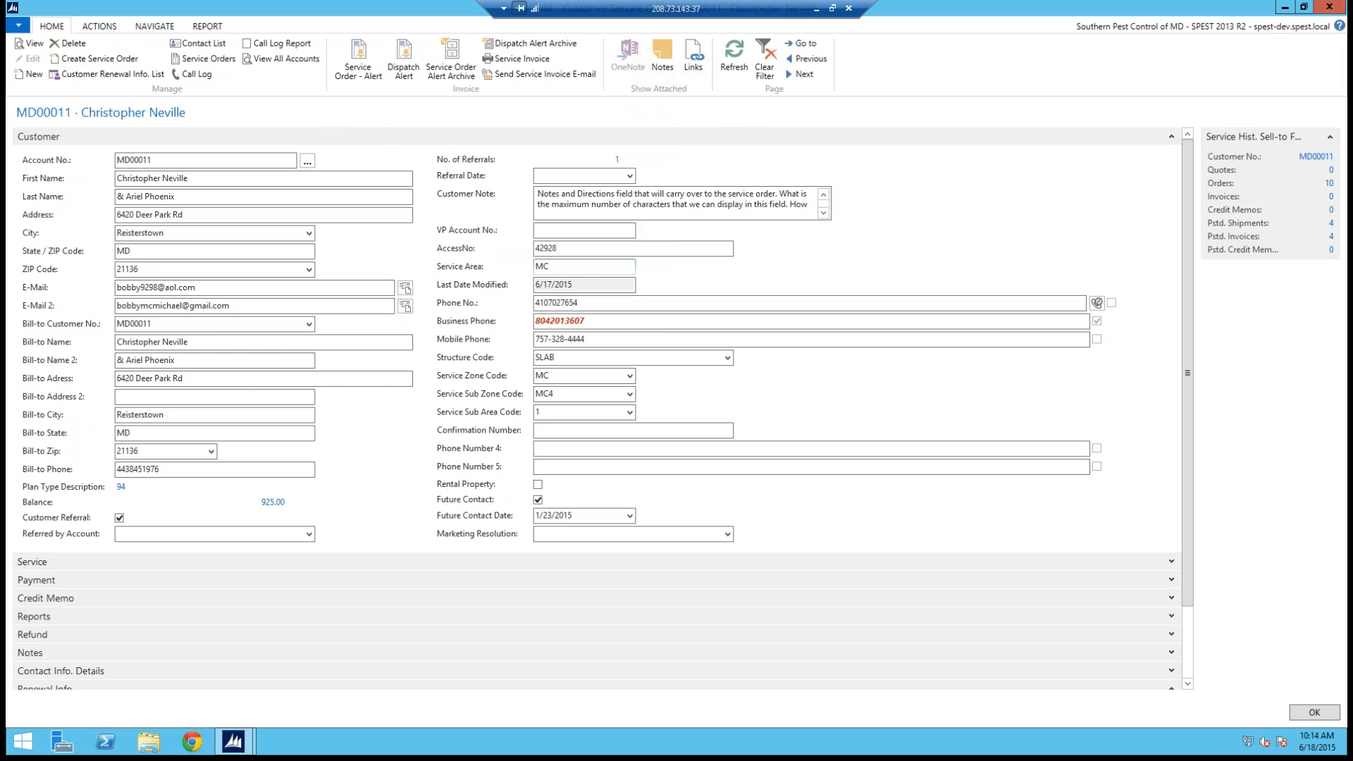
Step: Use Go to on the Phone No. field to search for a customer by a partial phone number, then close the dialog
click(538, 305)
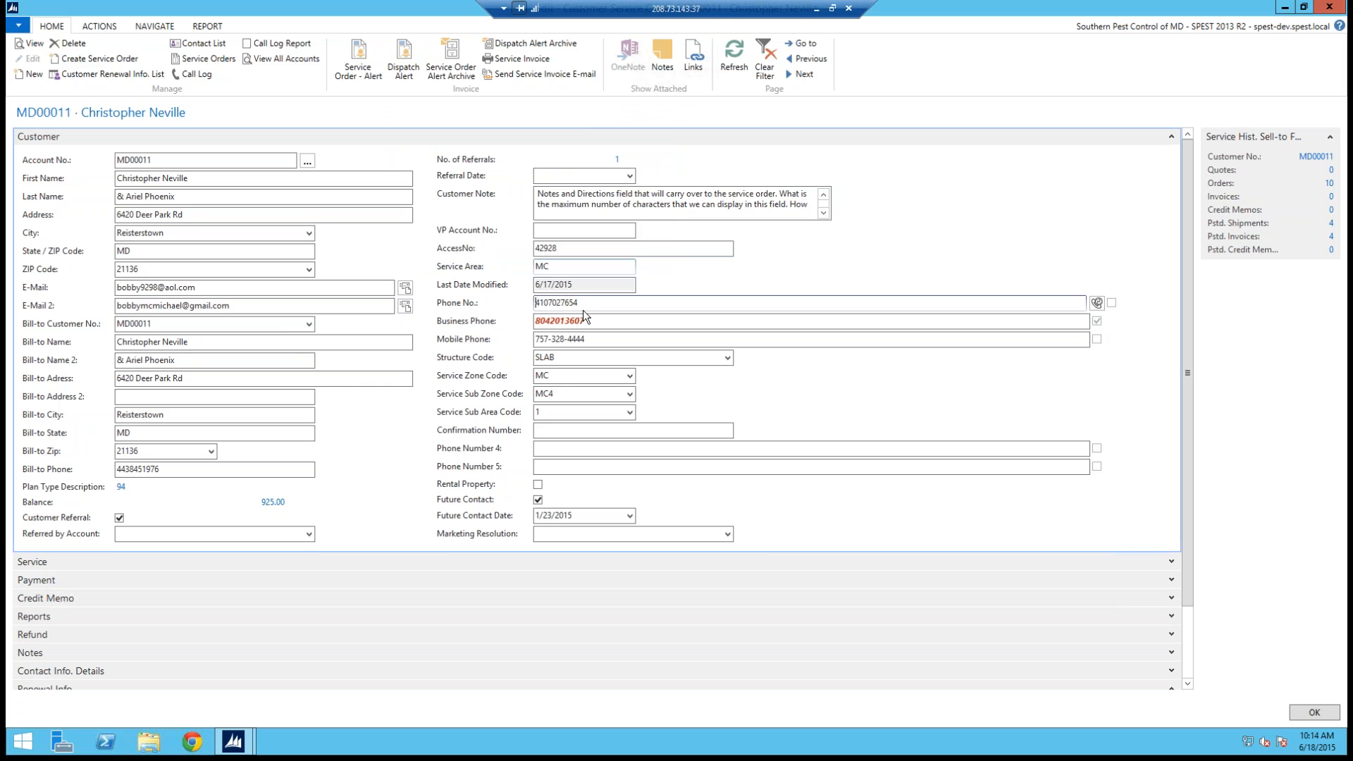
click(805, 43)
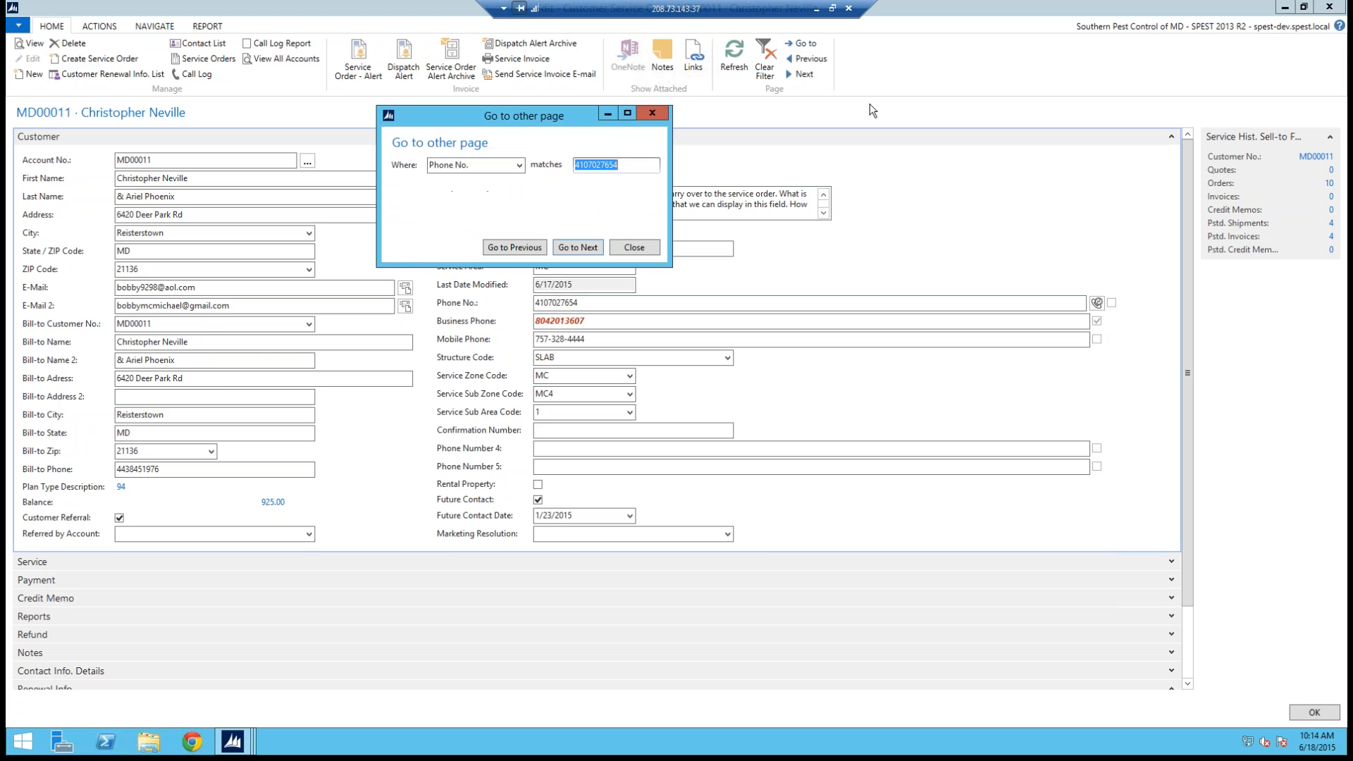
text(4045556666)
key(Return)
click(653, 121)
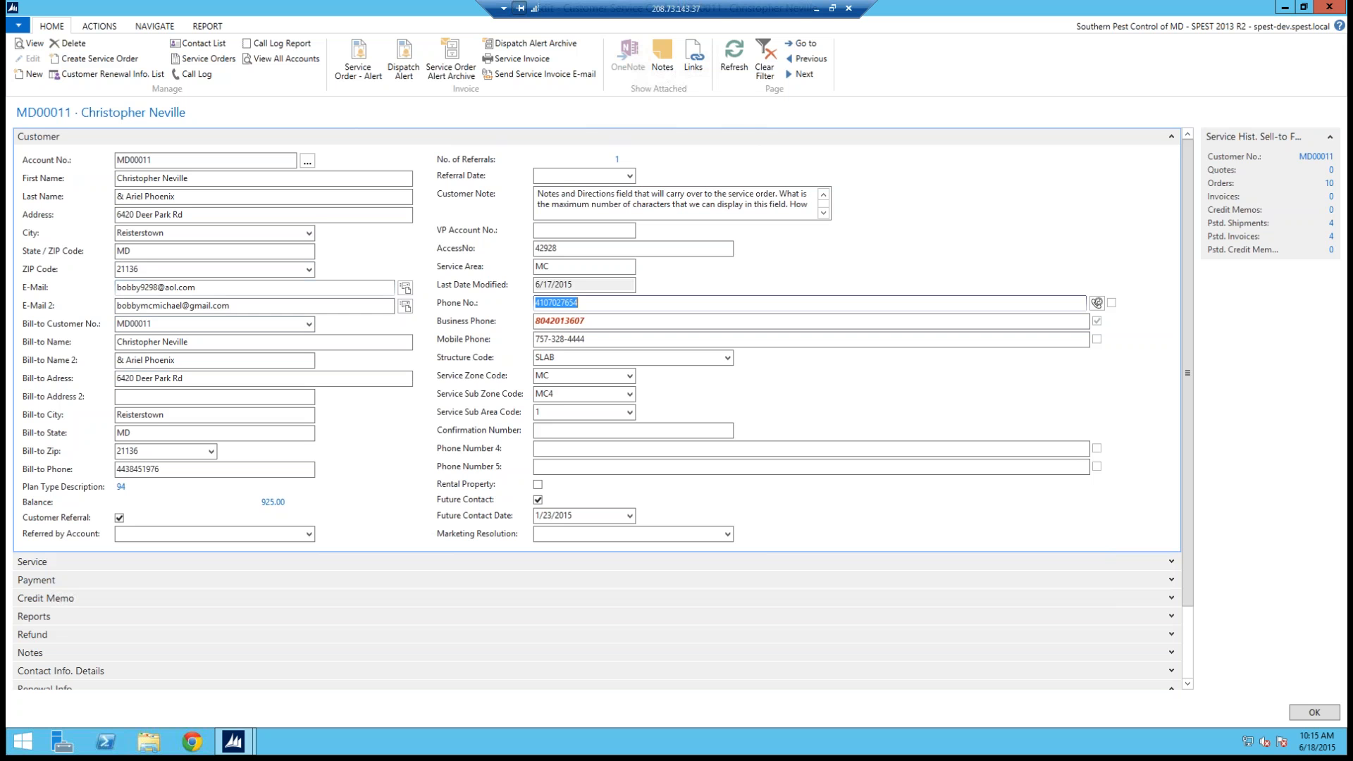
Step: Use Go to on the Last Name field to find customers by a surname, stepping through each match before closing
click(119, 197)
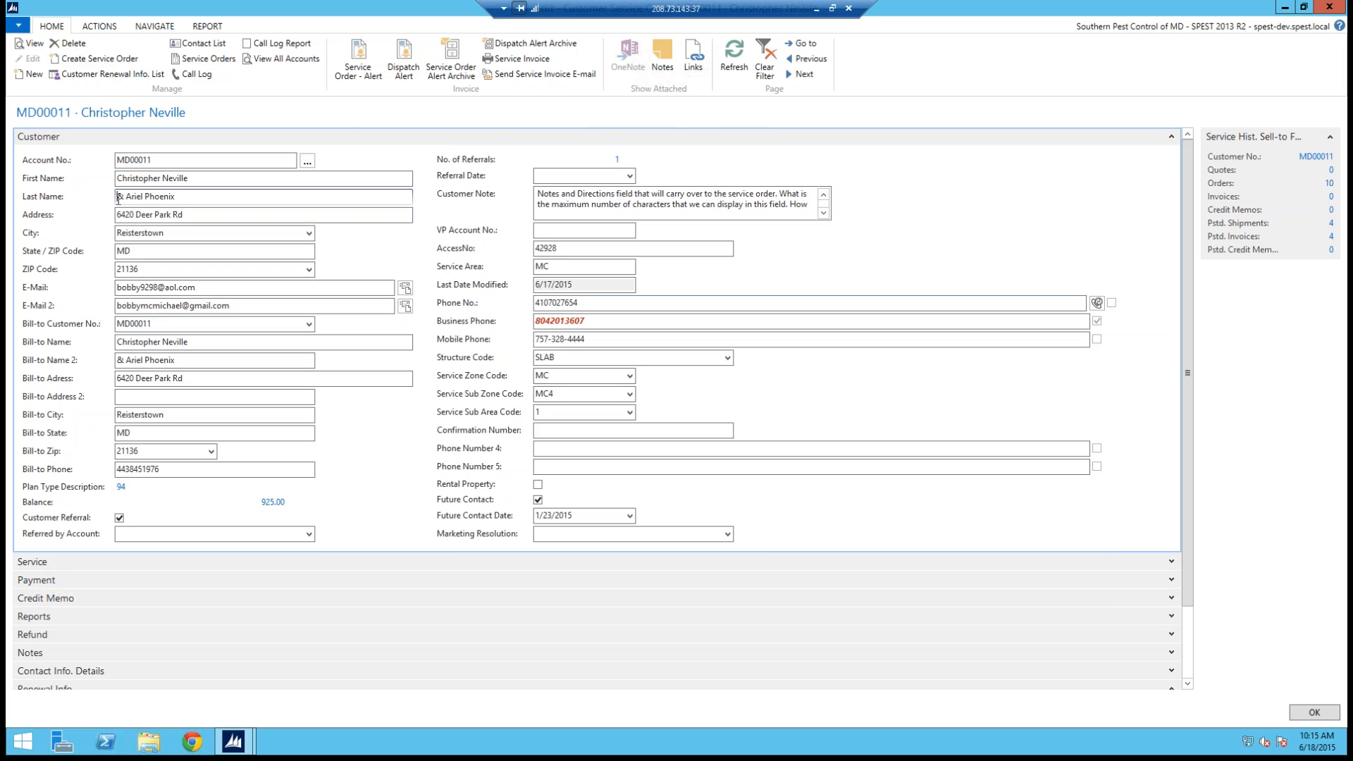
click(809, 45)
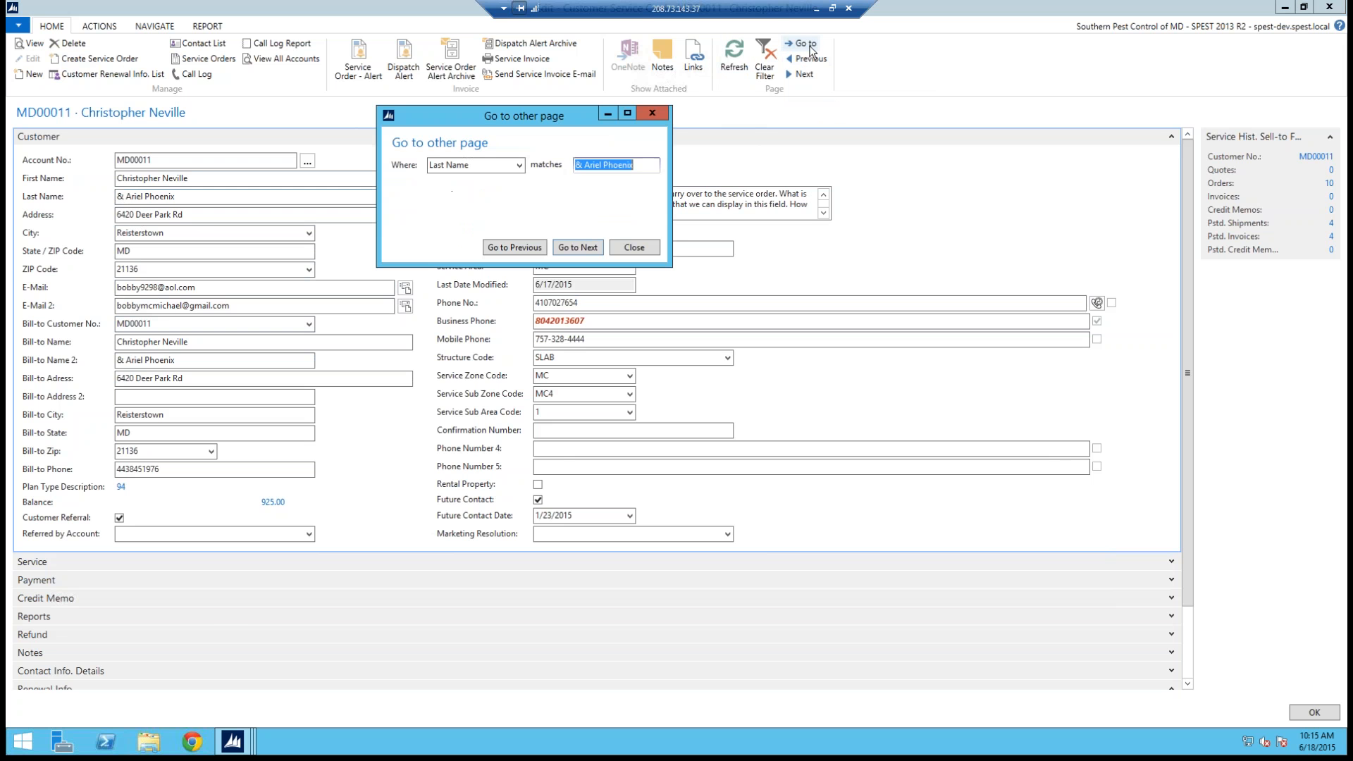
text(brady)
key(Return)
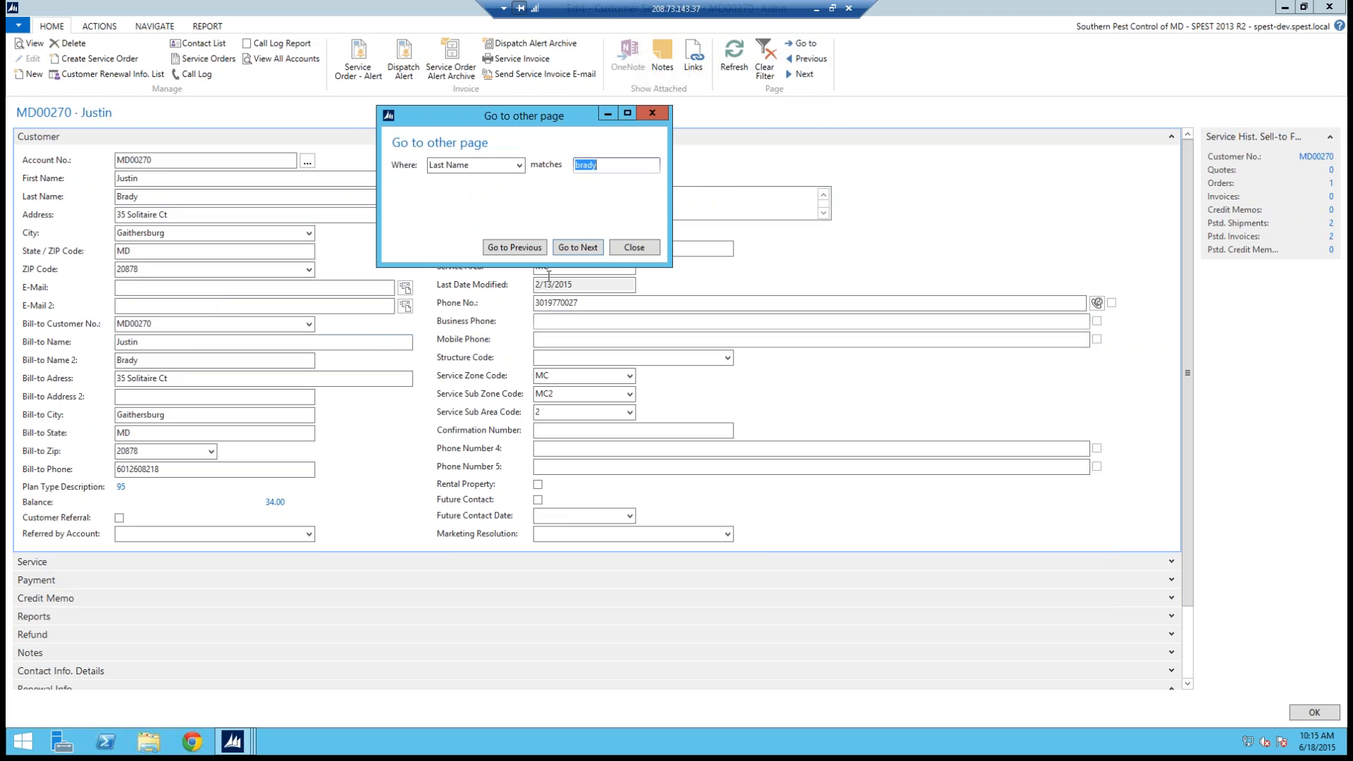
click(579, 248)
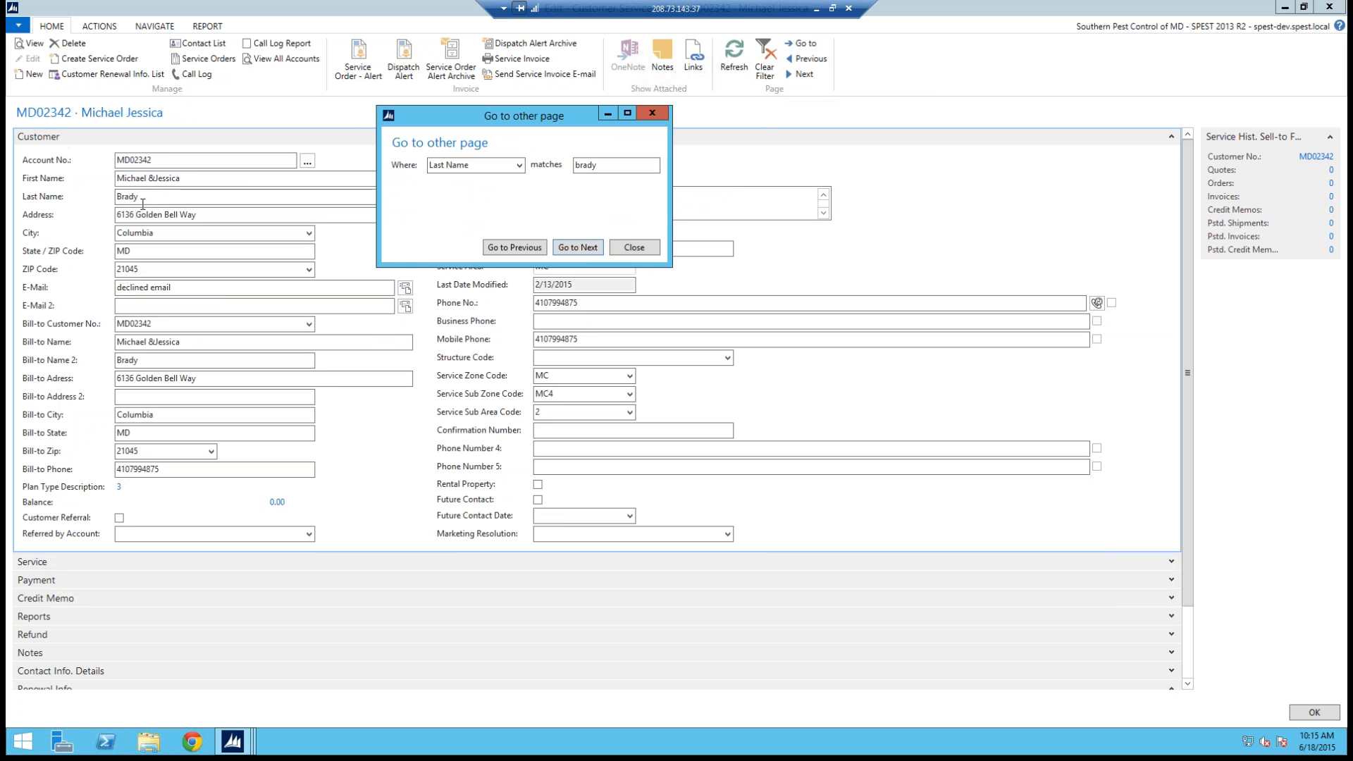
click(579, 248)
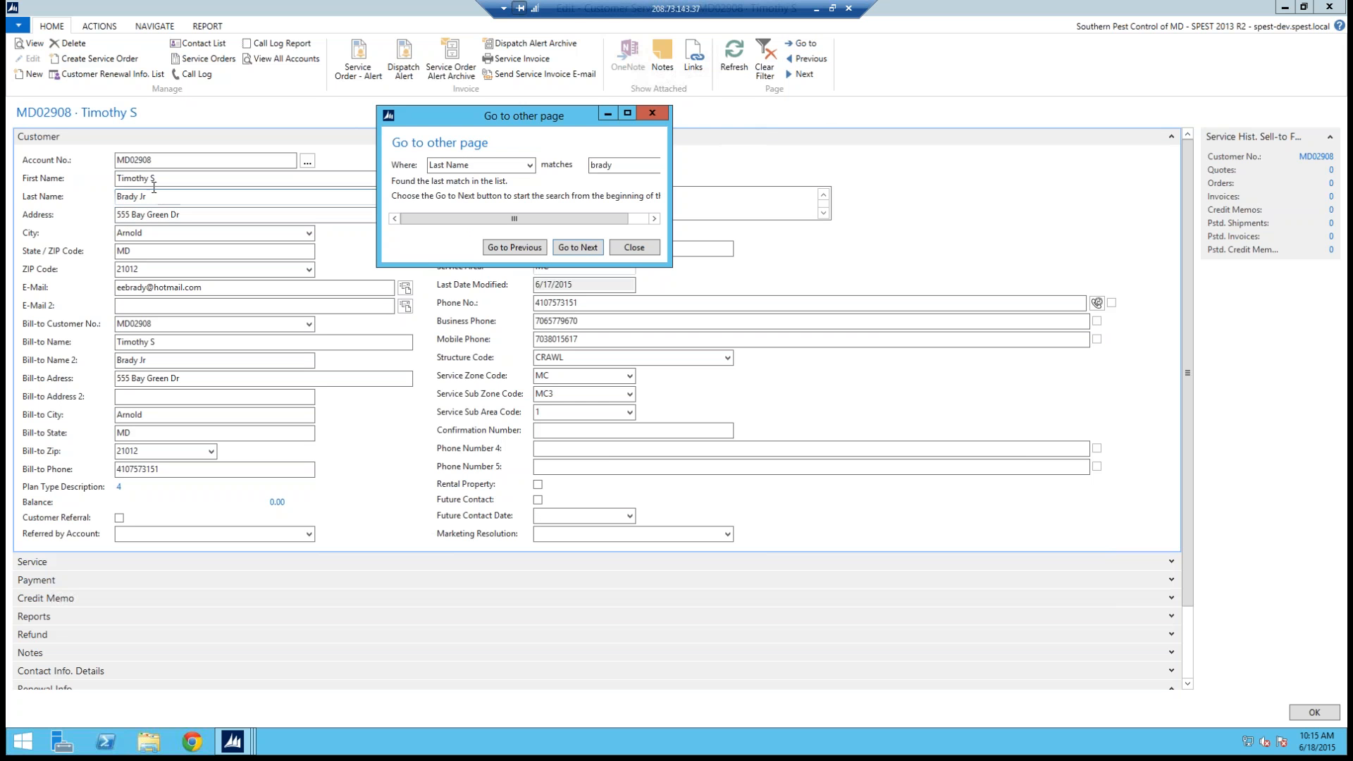
click(586, 250)
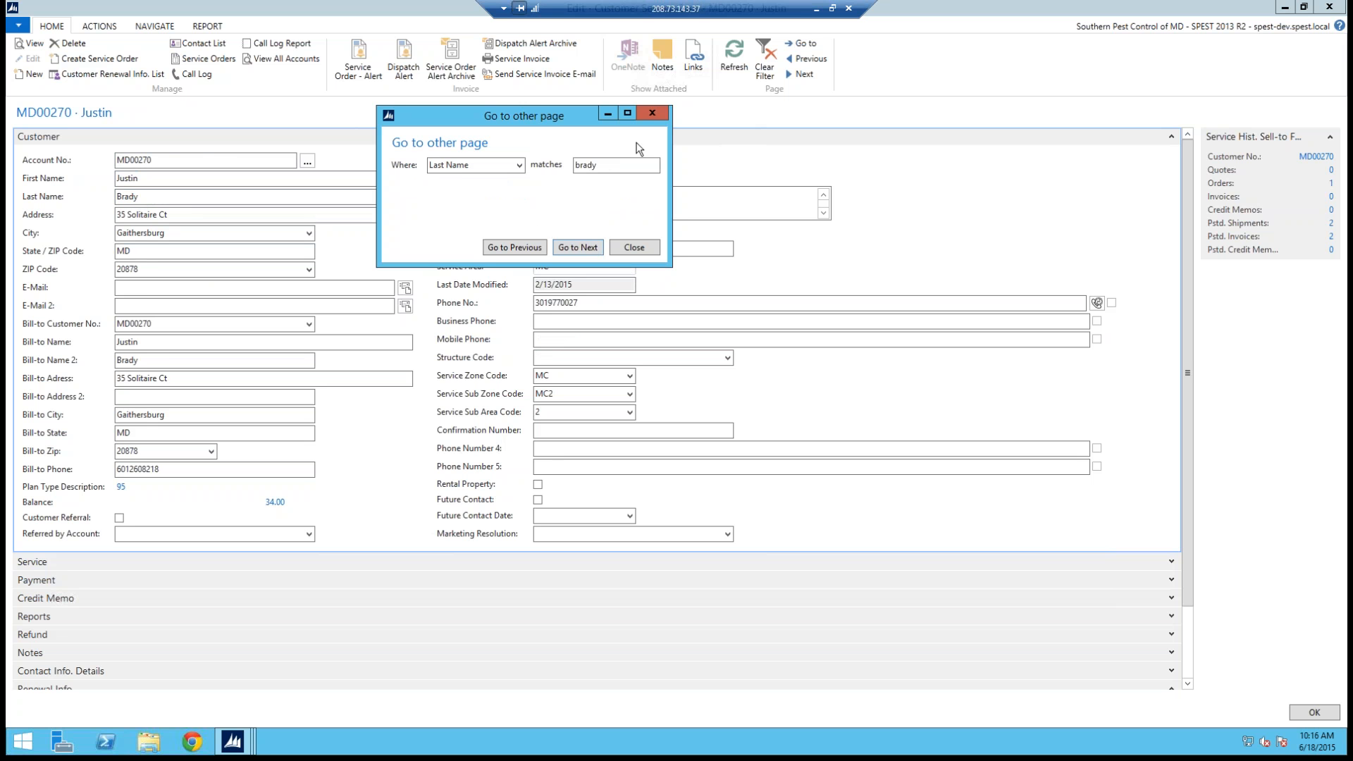
click(652, 114)
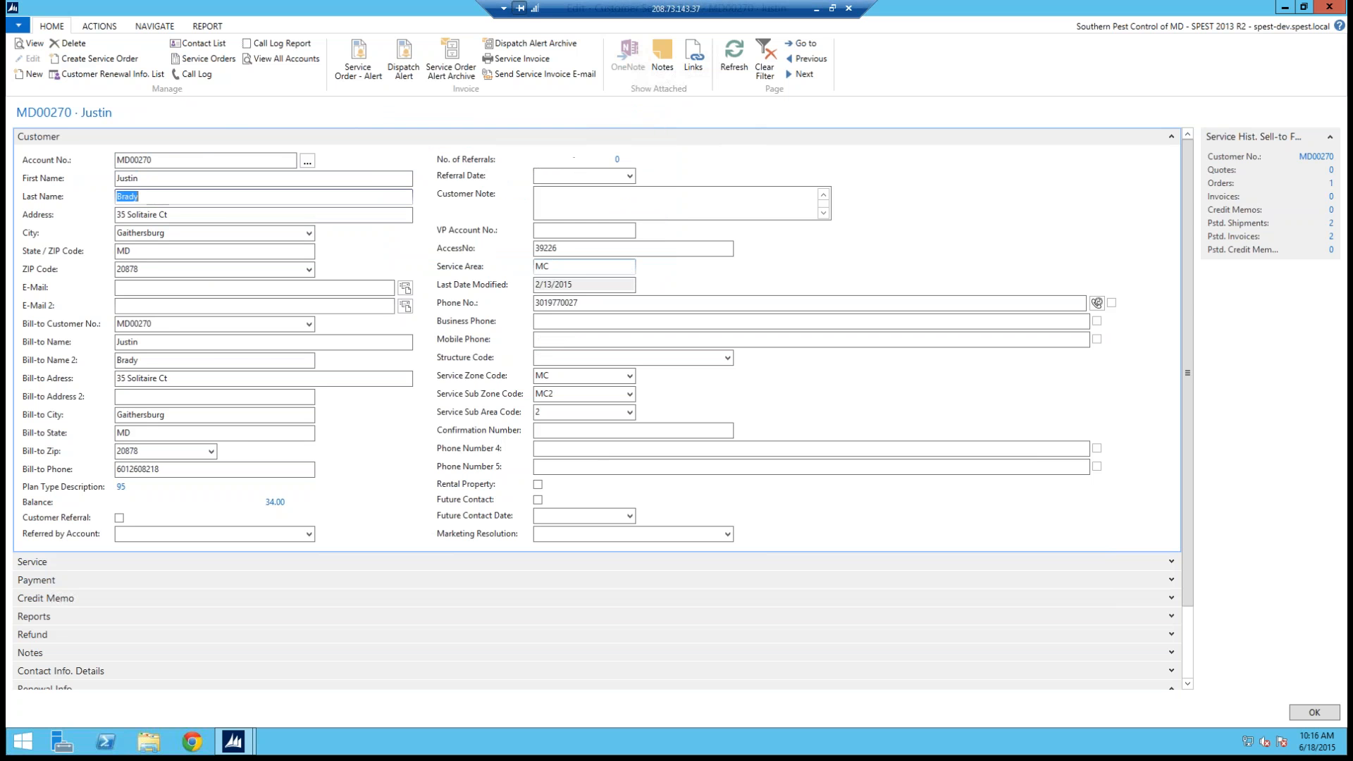
Step: Use Go to on the E-Mail field to find a customer by the start of their e-mail address, then close the dialog
click(155, 288)
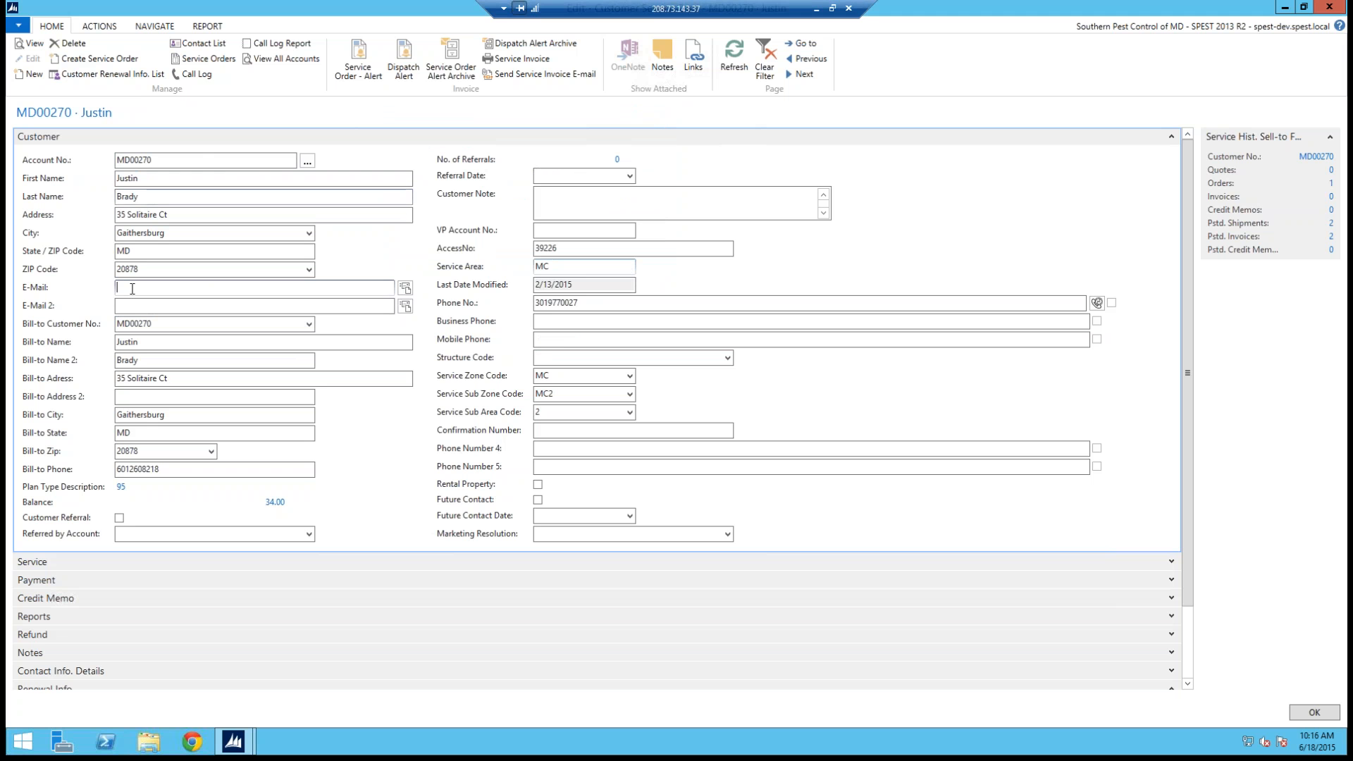
click(802, 43)
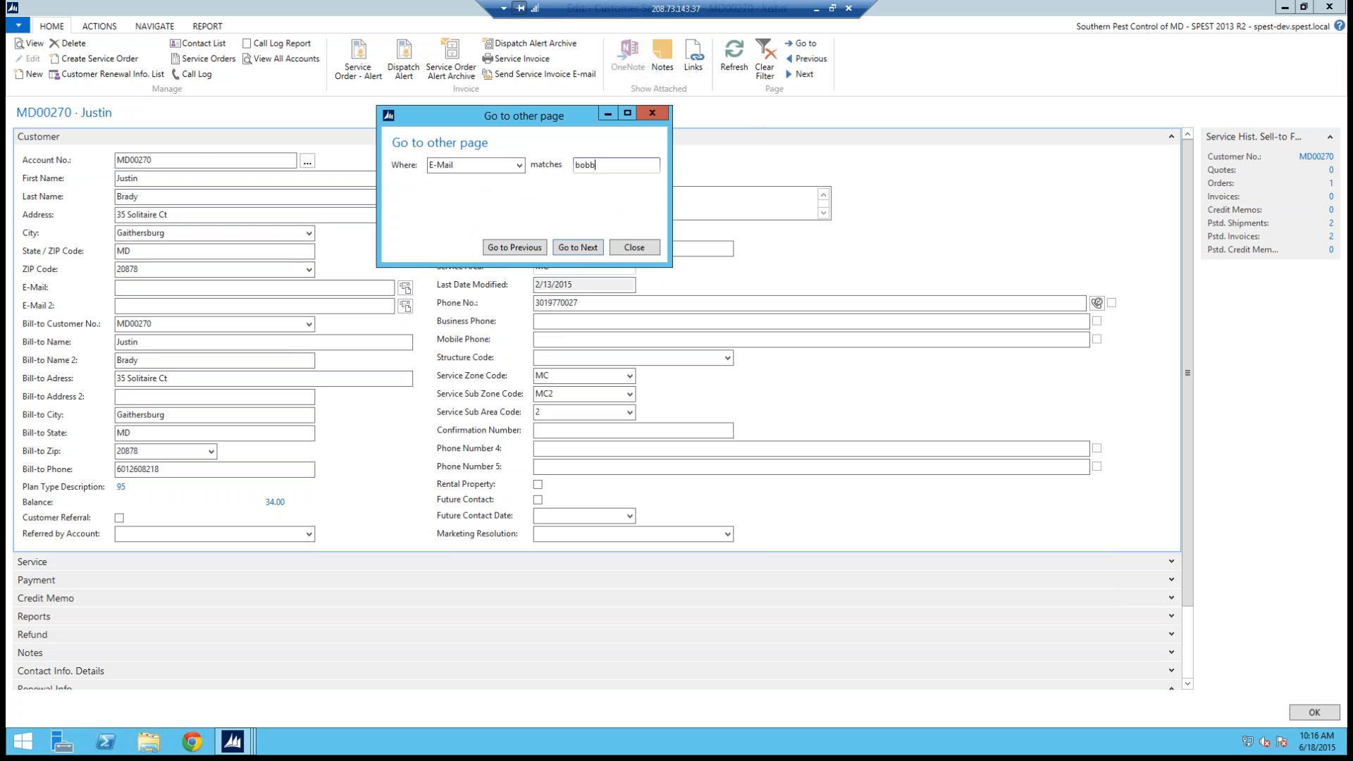
key(Return)
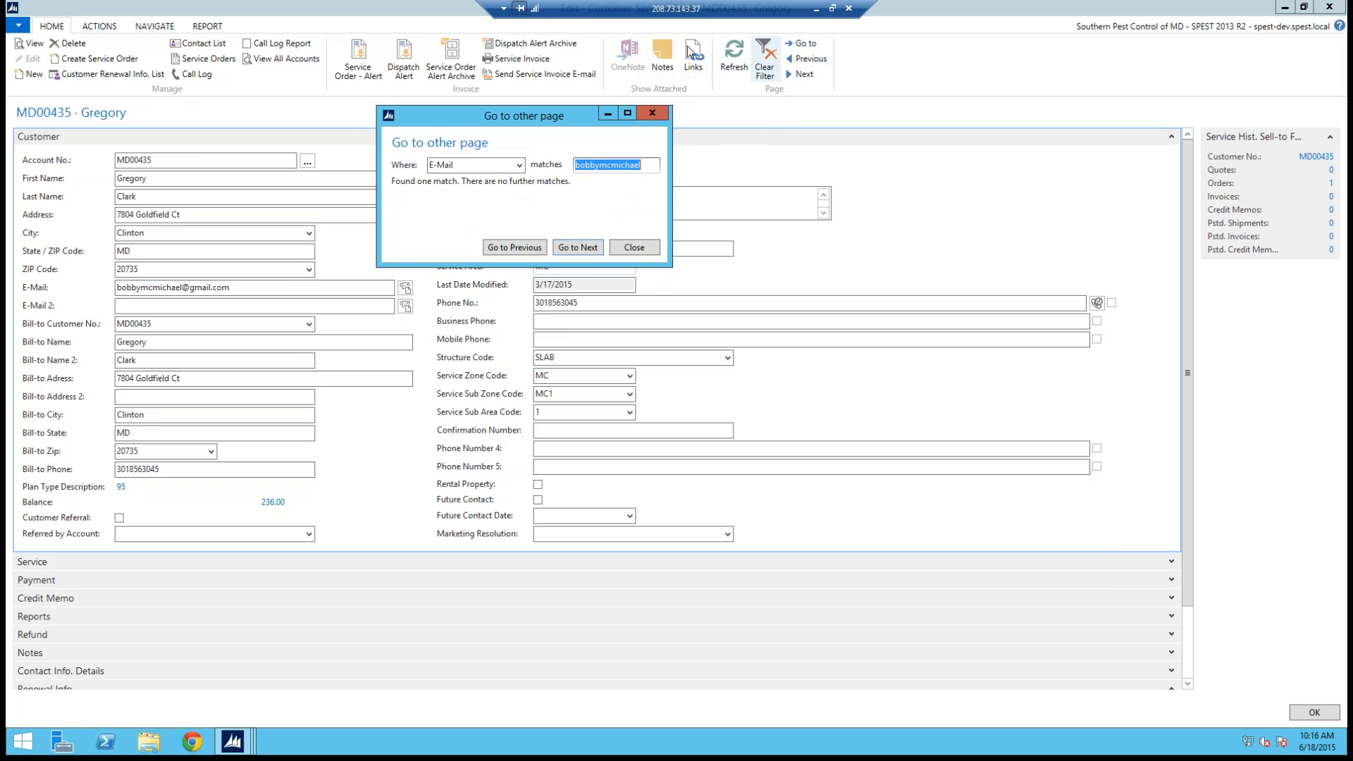
mouse_move(94, 277)
mouse_down()
mouse_move(134, 310)
mouse_move(213, 266)
mouse_up()
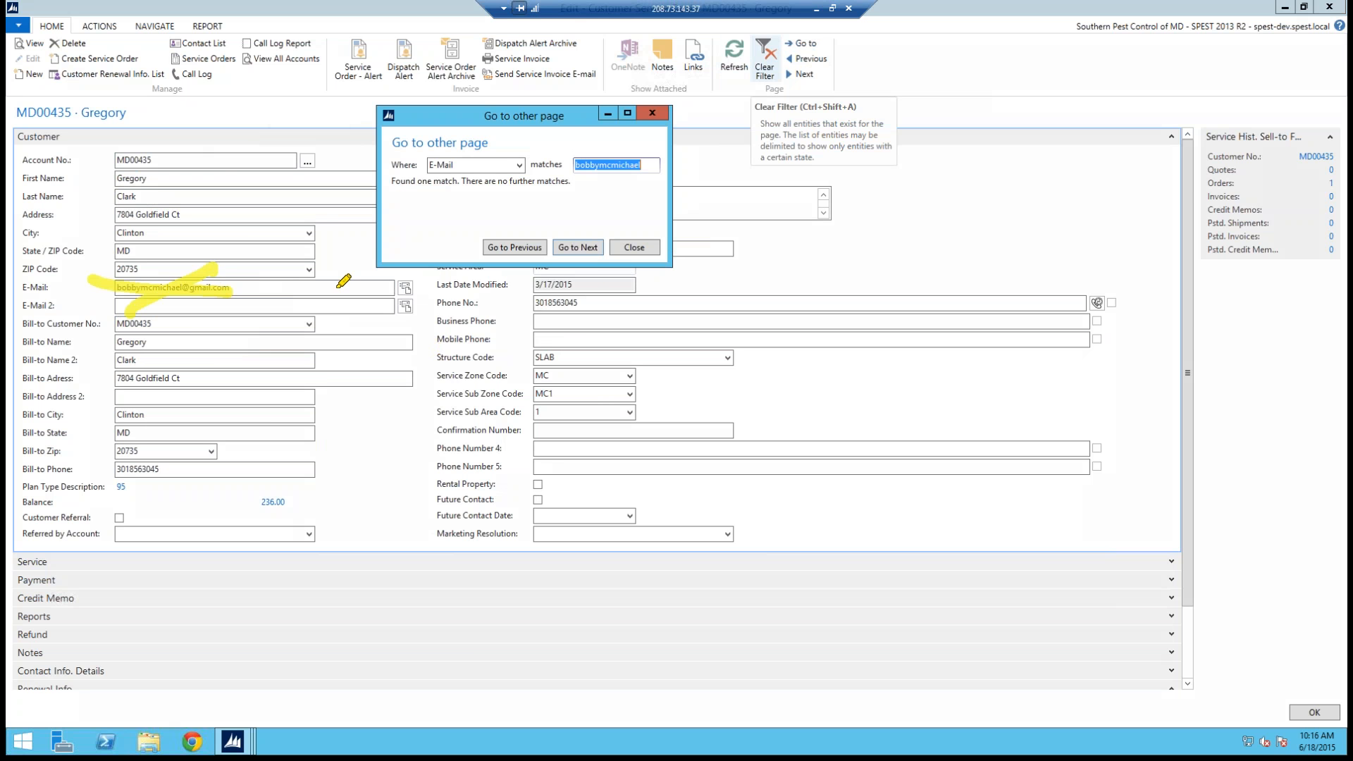
key(Escape)
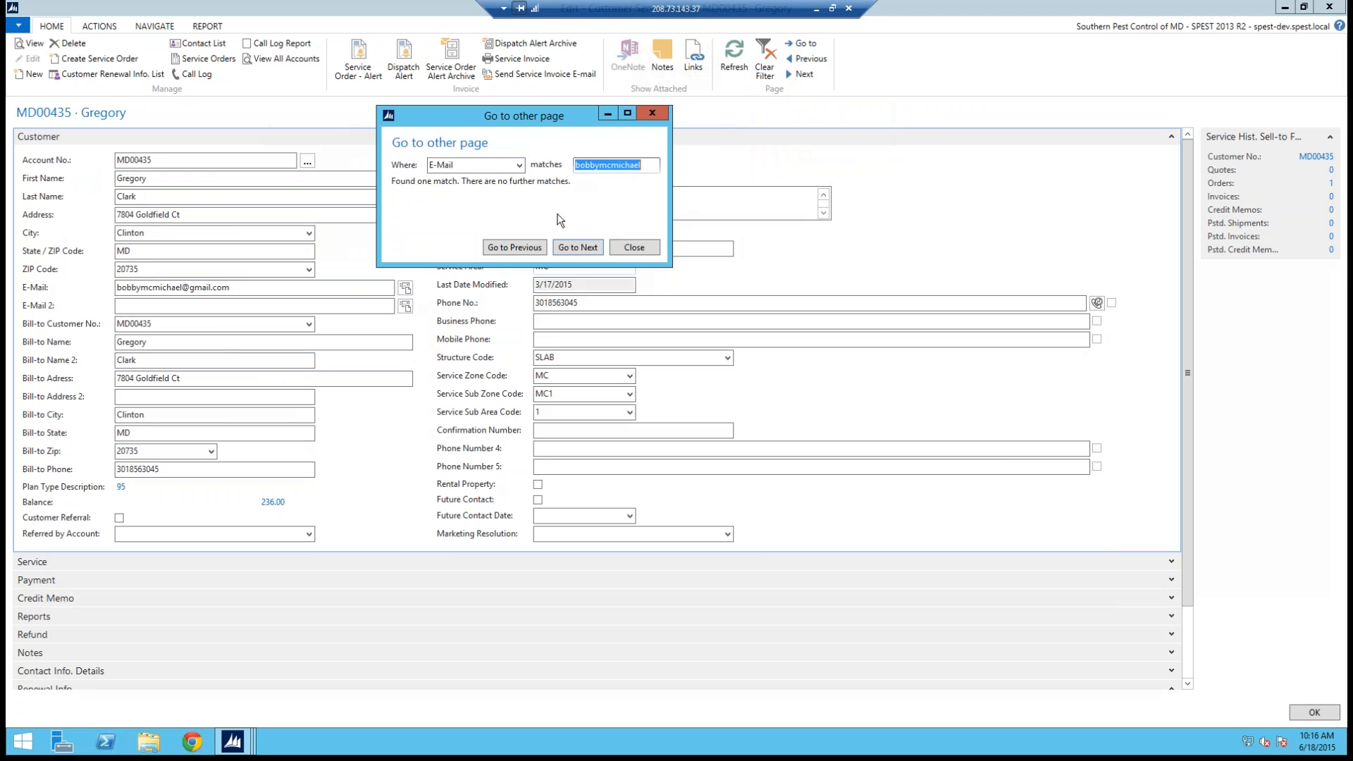
click(652, 112)
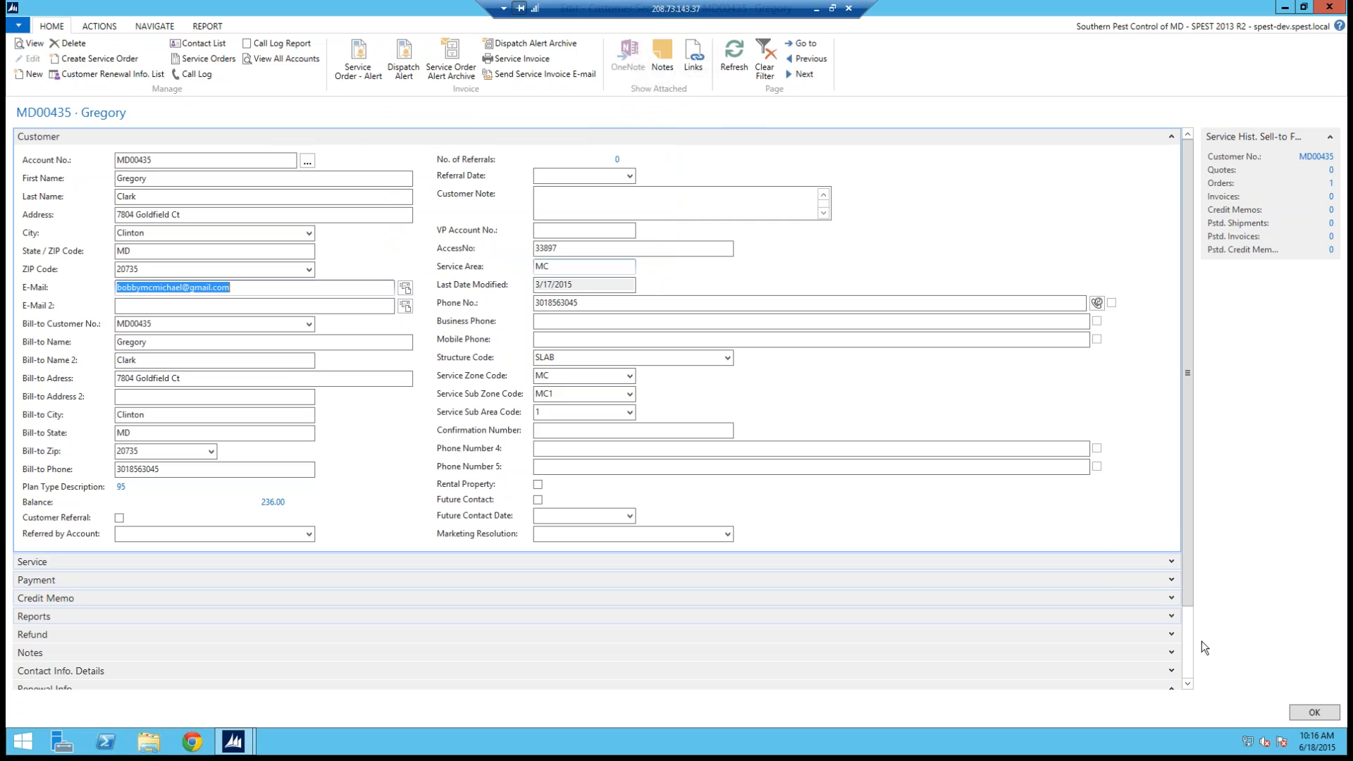
Step: Close the customer card and the customer list to return to the Role Center
scroll(1182, 659, down, 2)
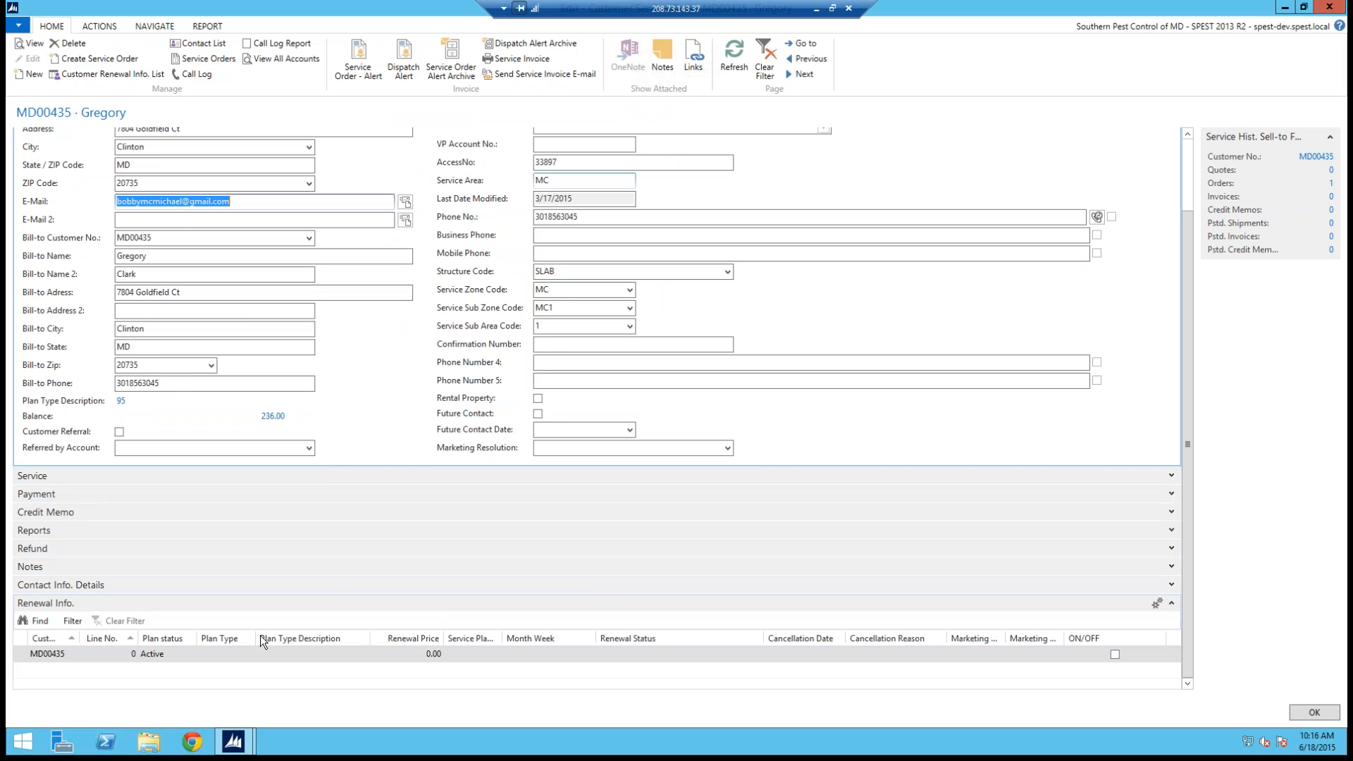
click(1186, 166)
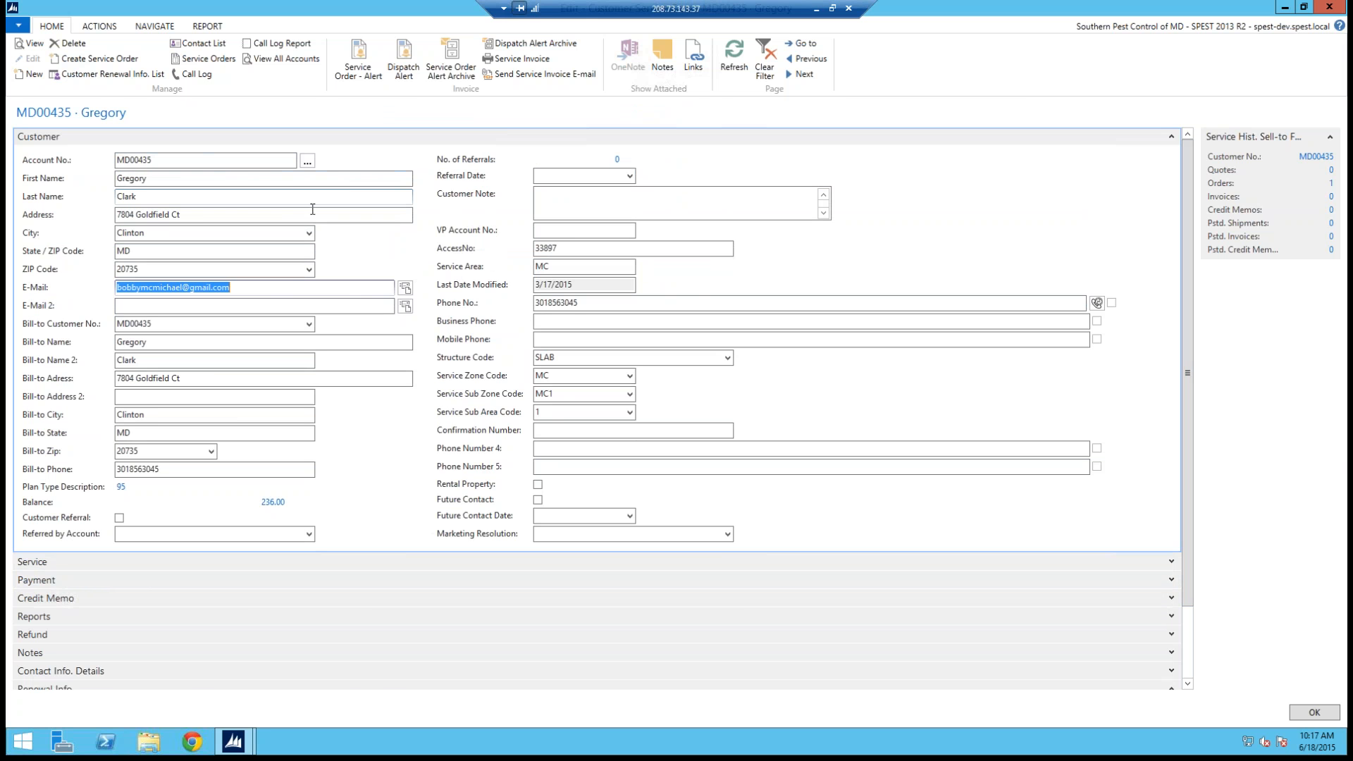
click(1329, 7)
click(1330, 7)
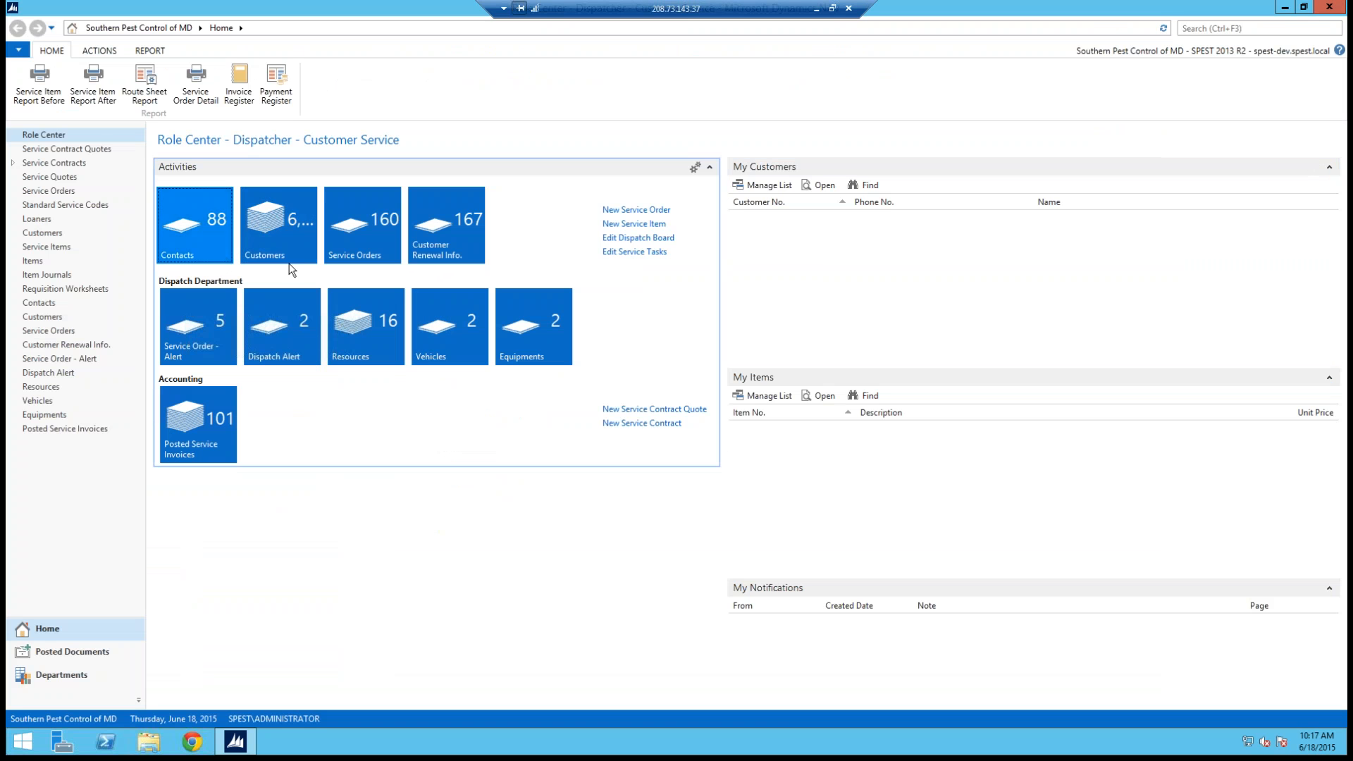
Step: Open the Contacts list and select a couple of contact rows
click(194, 233)
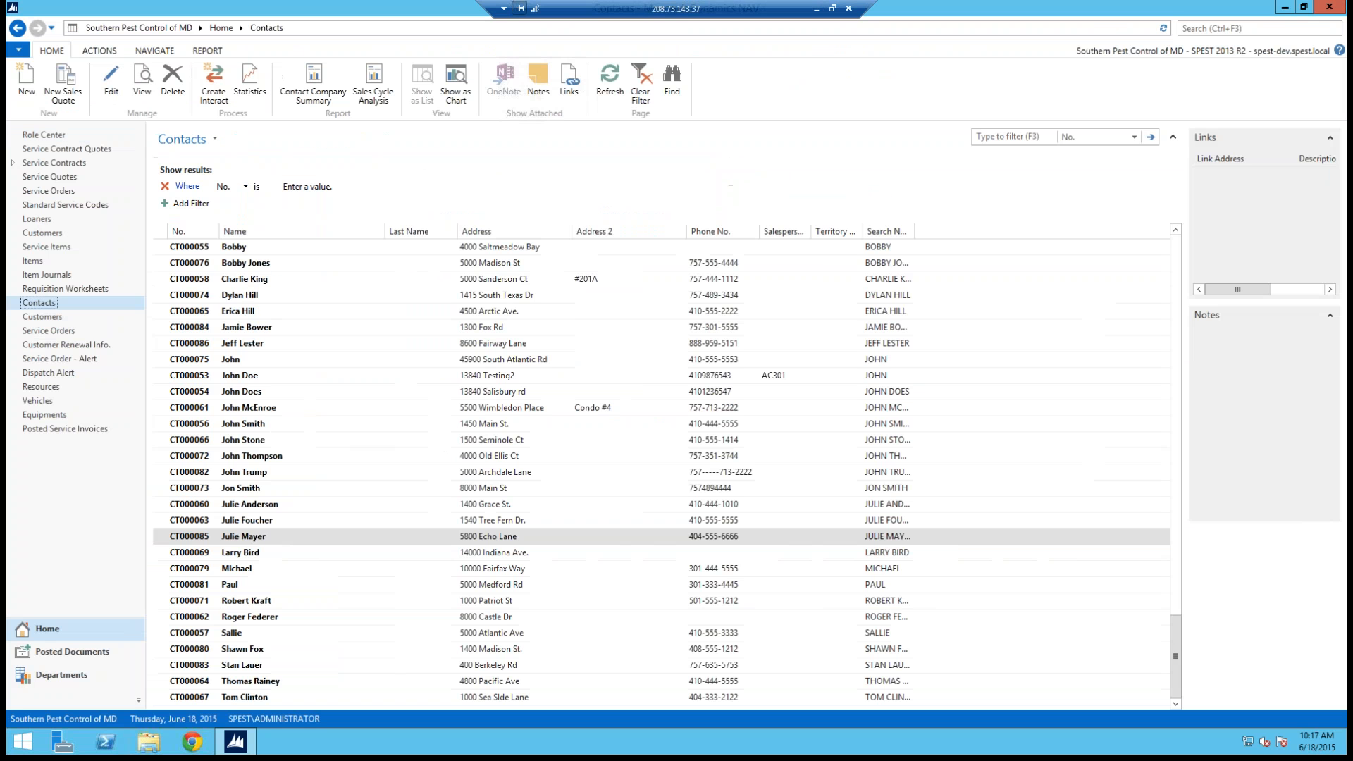
click(292, 293)
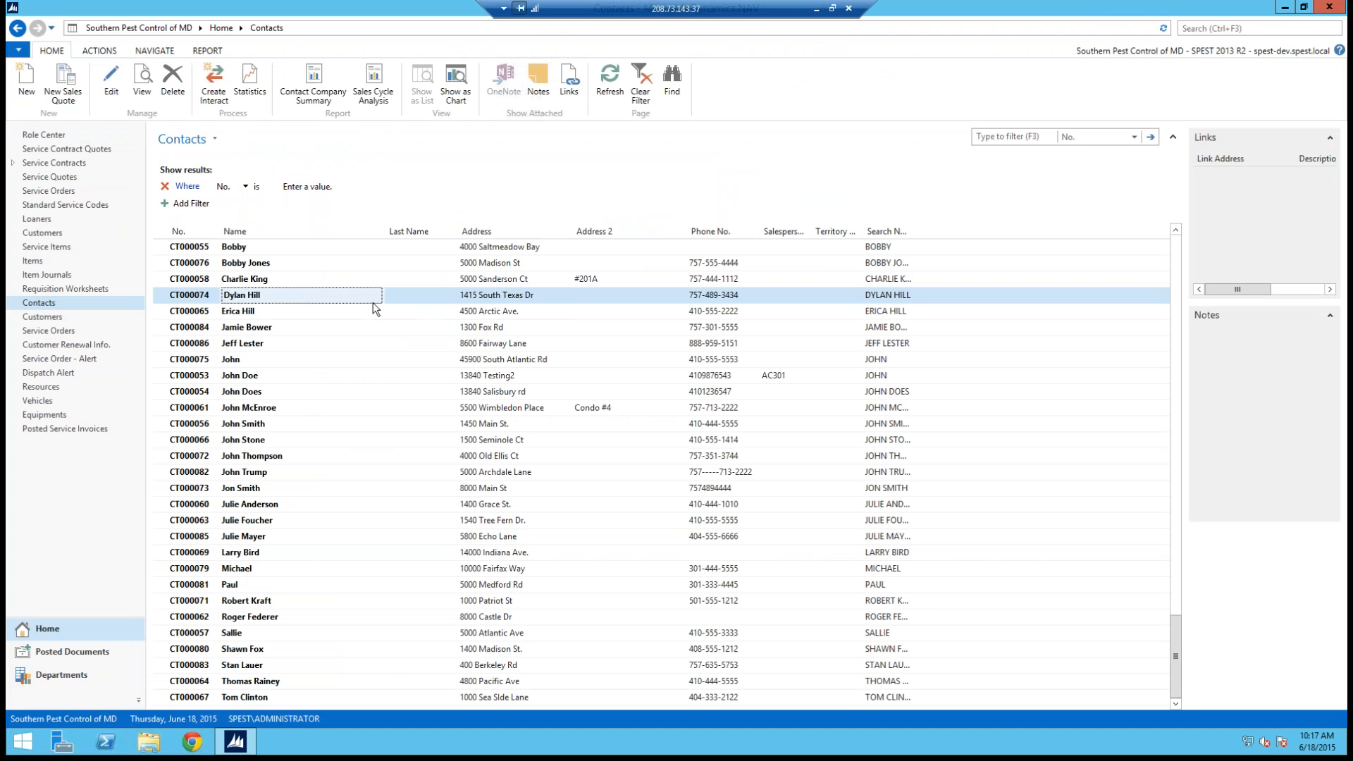
click(178, 266)
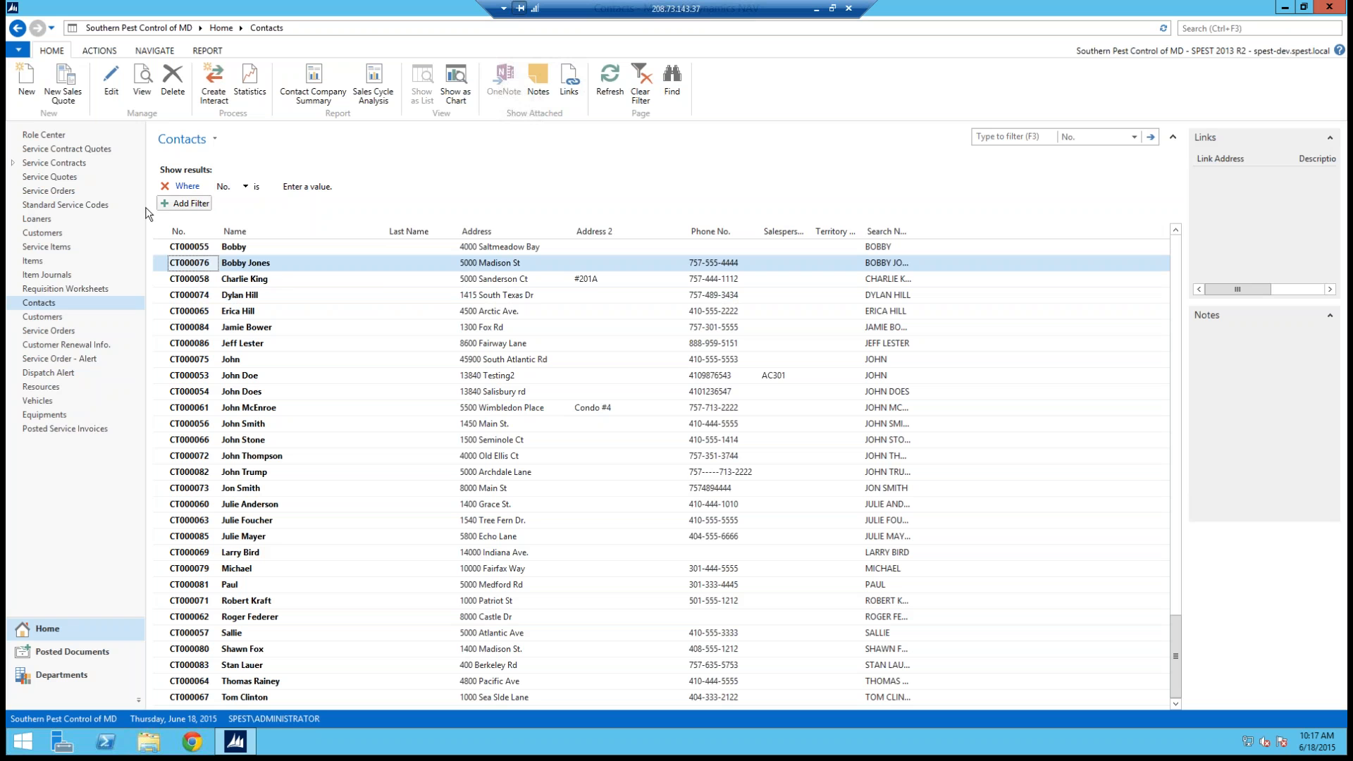
double_click(167, 266)
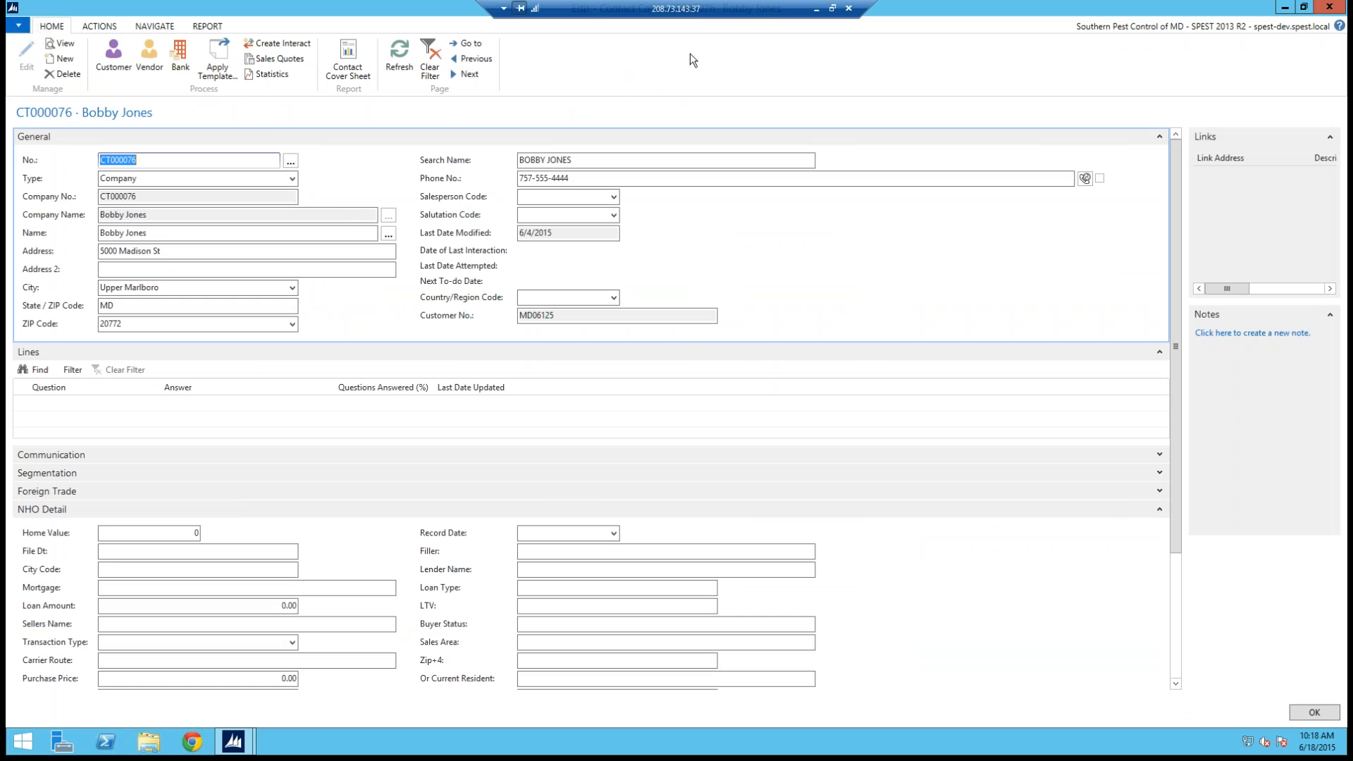
drag(447, 36, 507, 65)
drag(492, 15, 465, 46)
key(Escape)
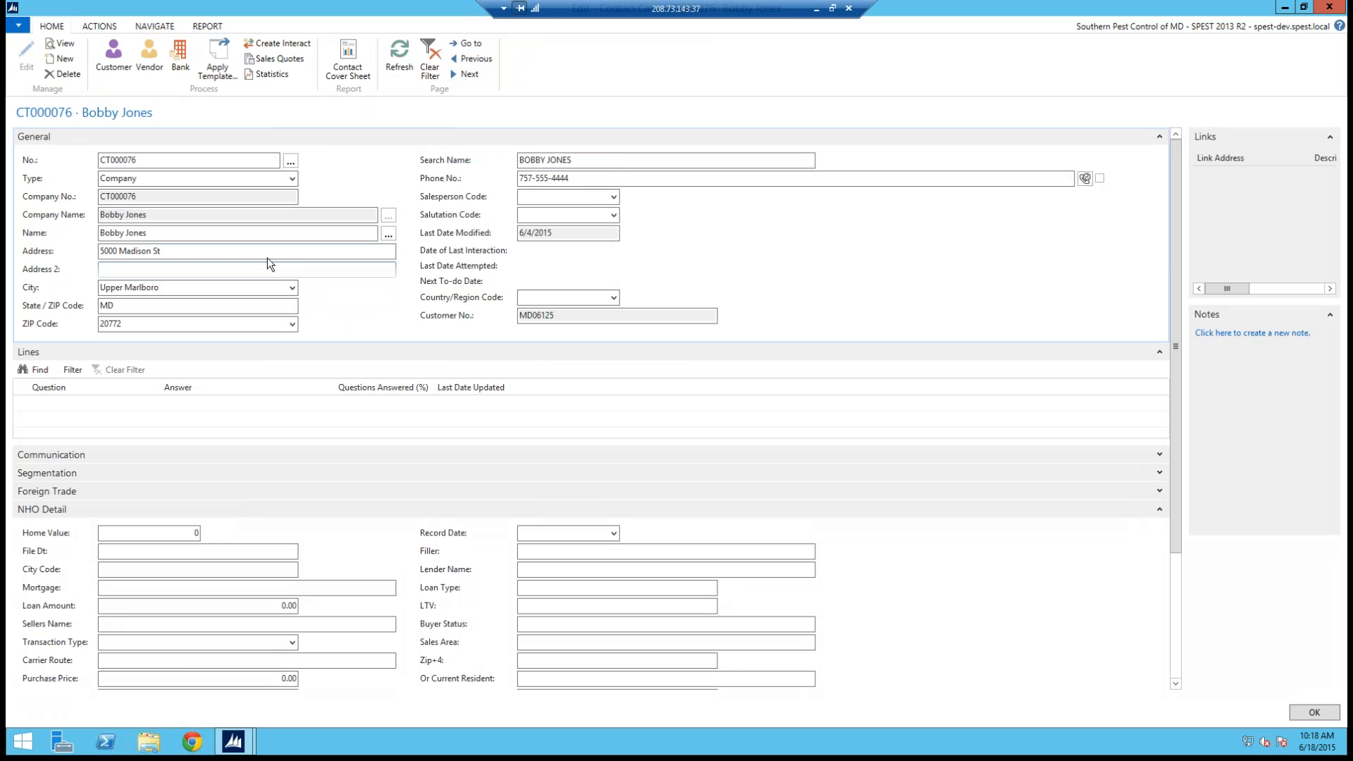
click(103, 257)
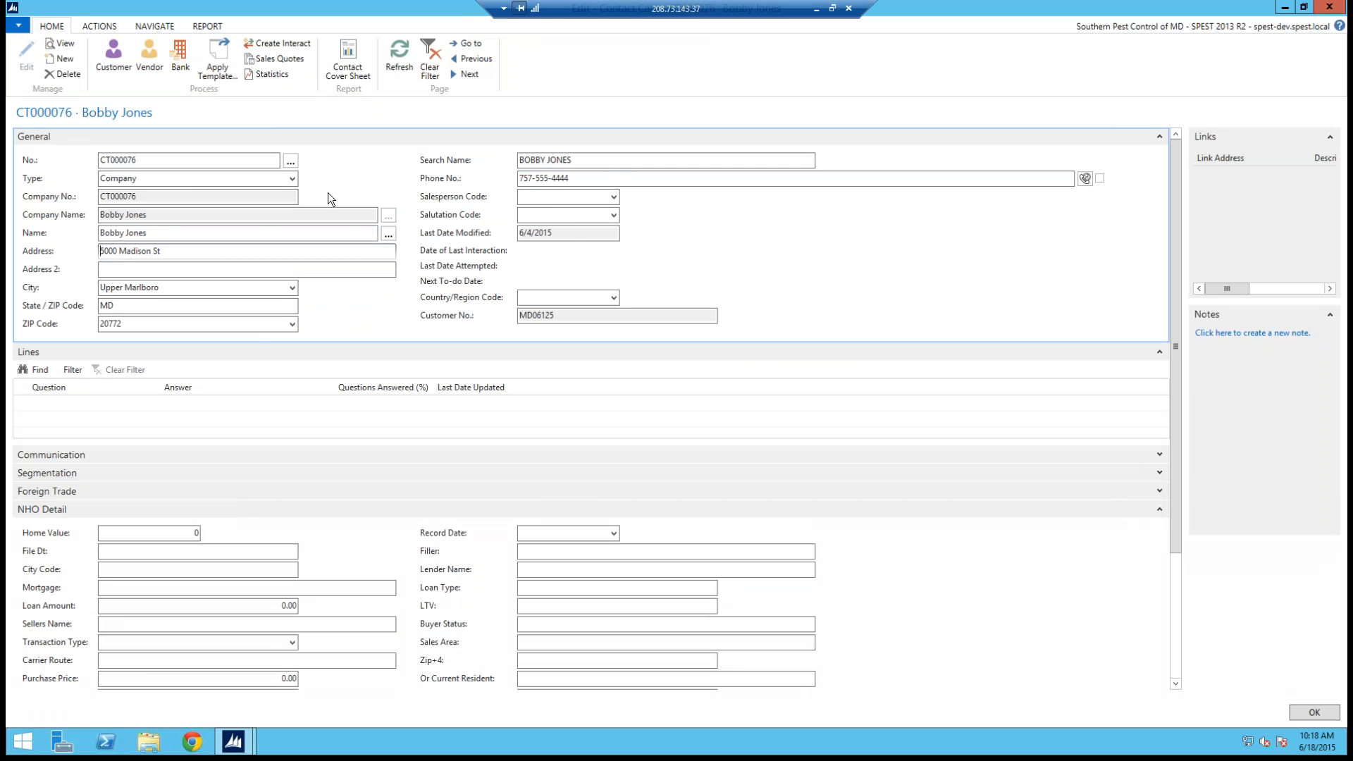
click(467, 44)
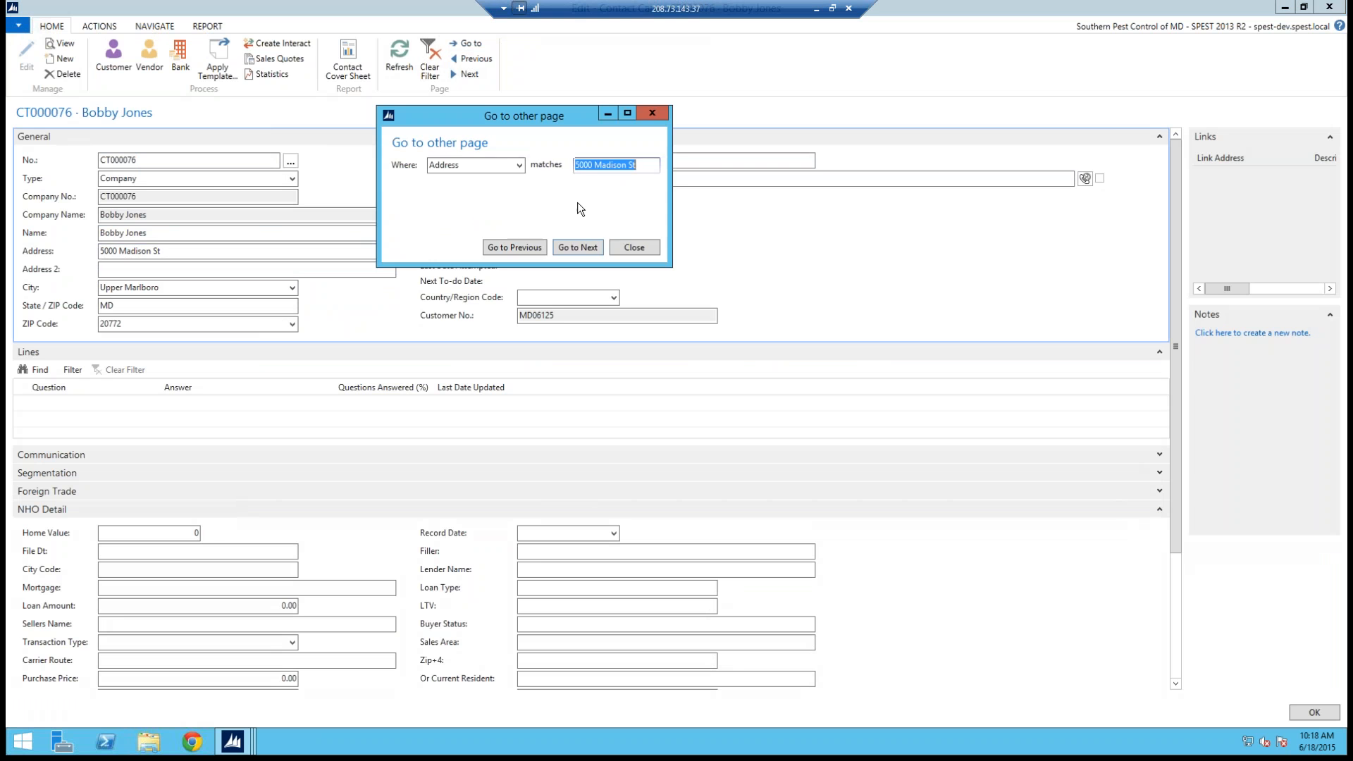
key(Return)
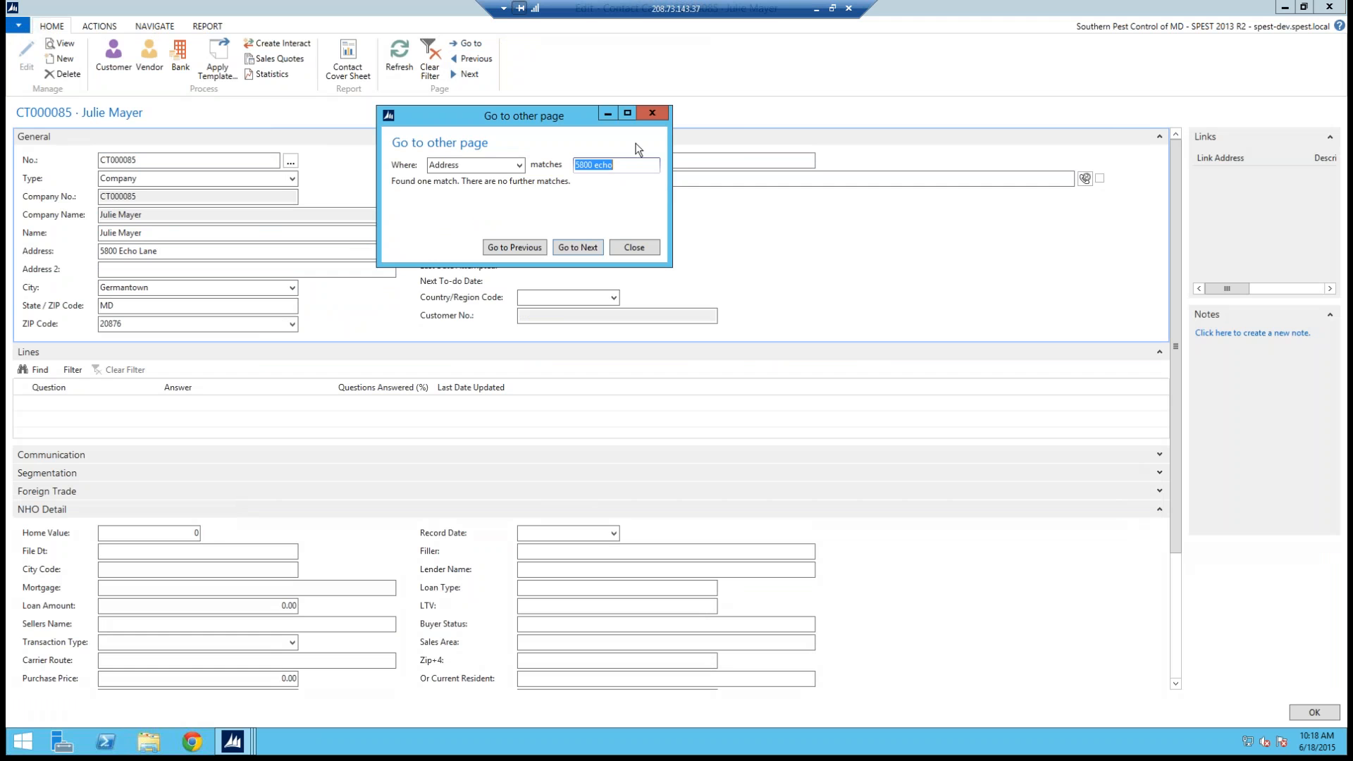
click(654, 112)
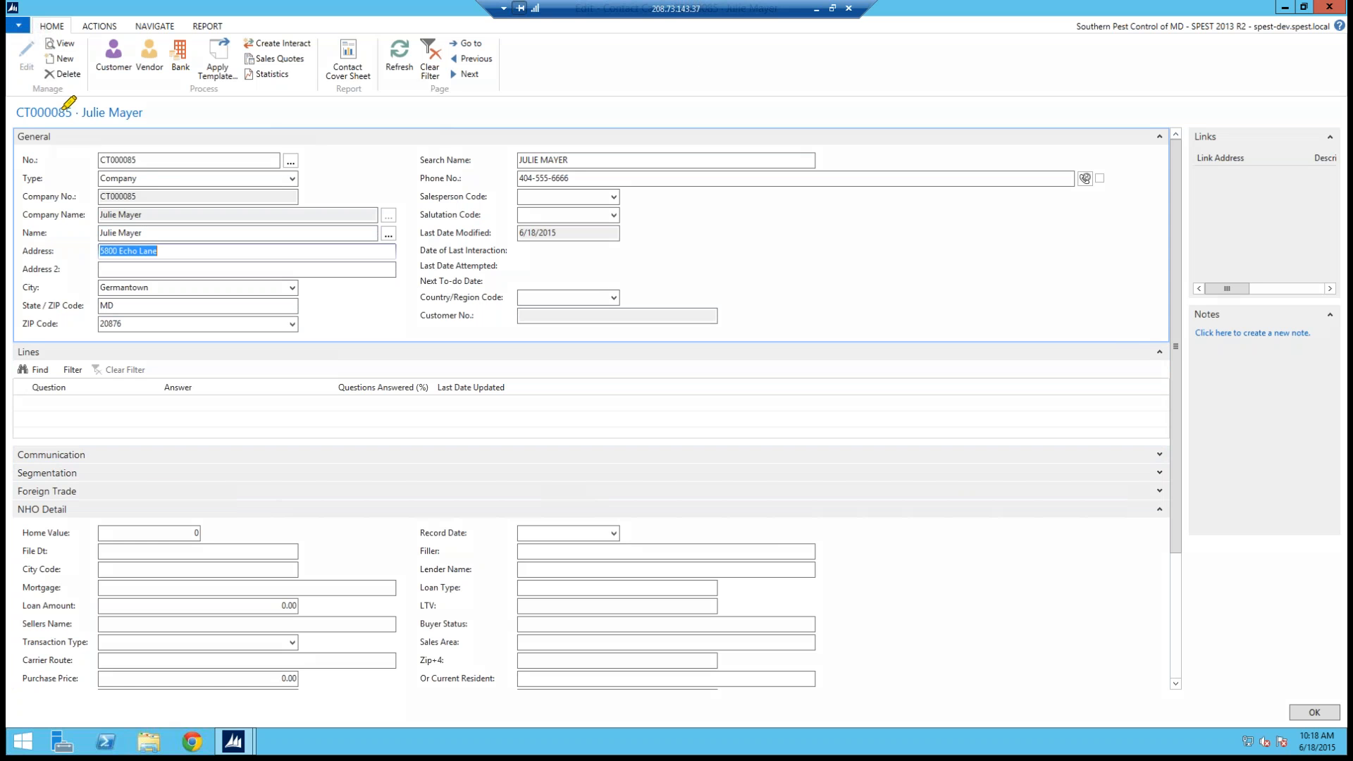
mouse_move(95, 40)
mouse_down()
mouse_move(113, 41)
mouse_move(83, 96)
mouse_move(118, 36)
mouse_up()
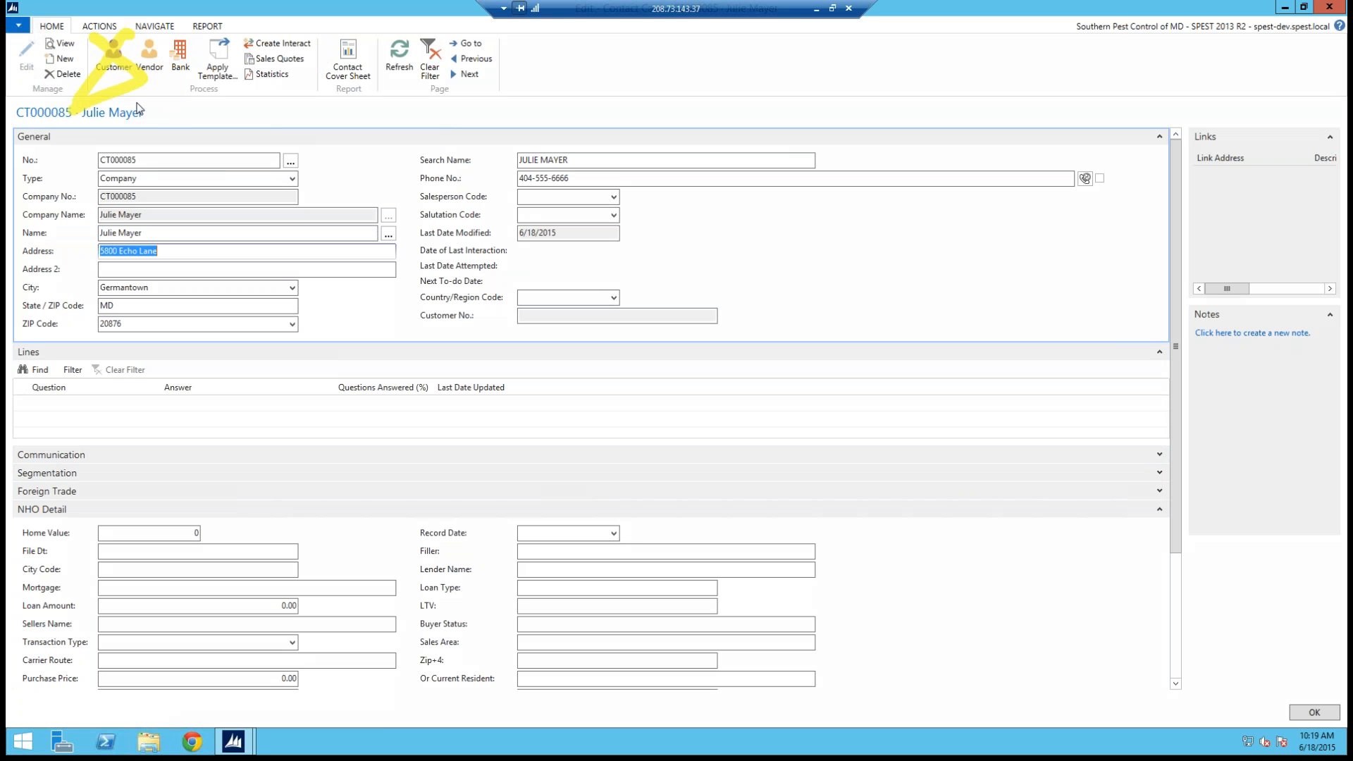
key(Escape)
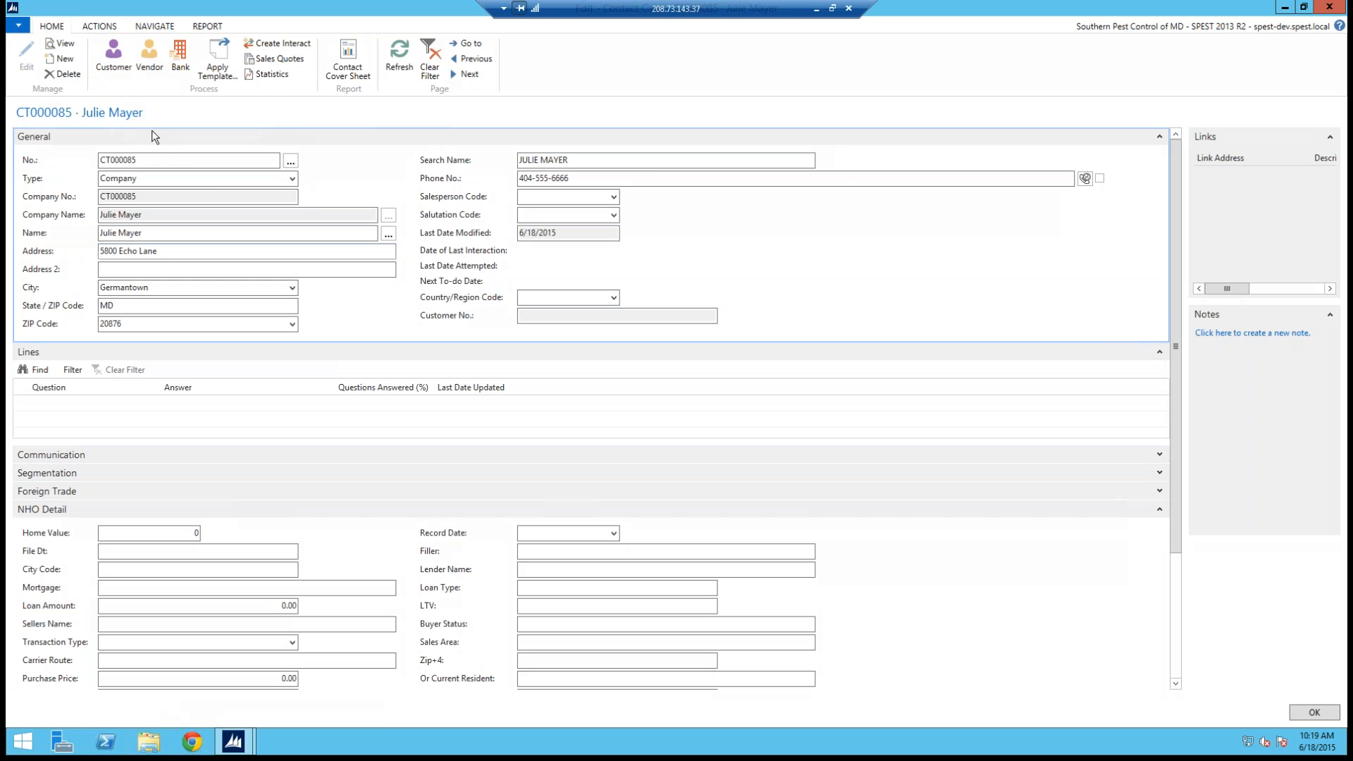
click(108, 51)
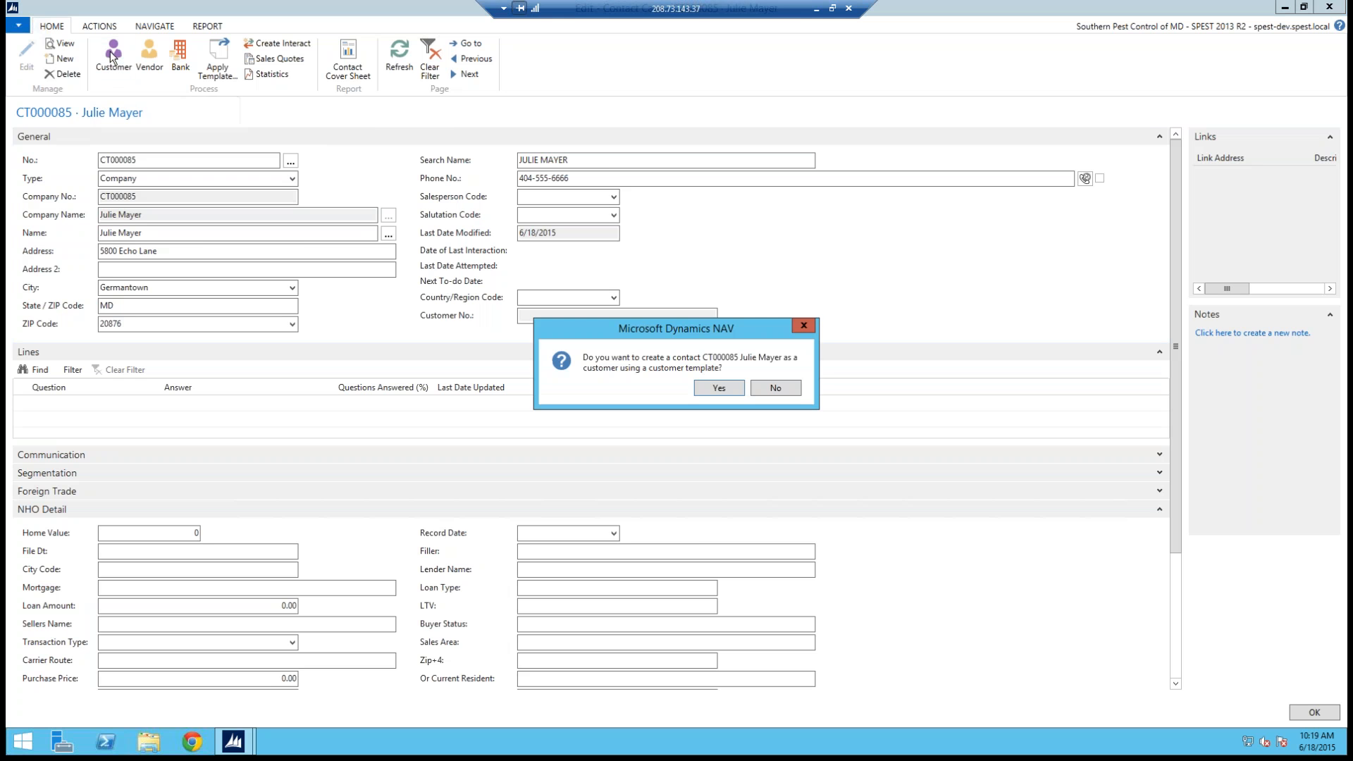
click(717, 388)
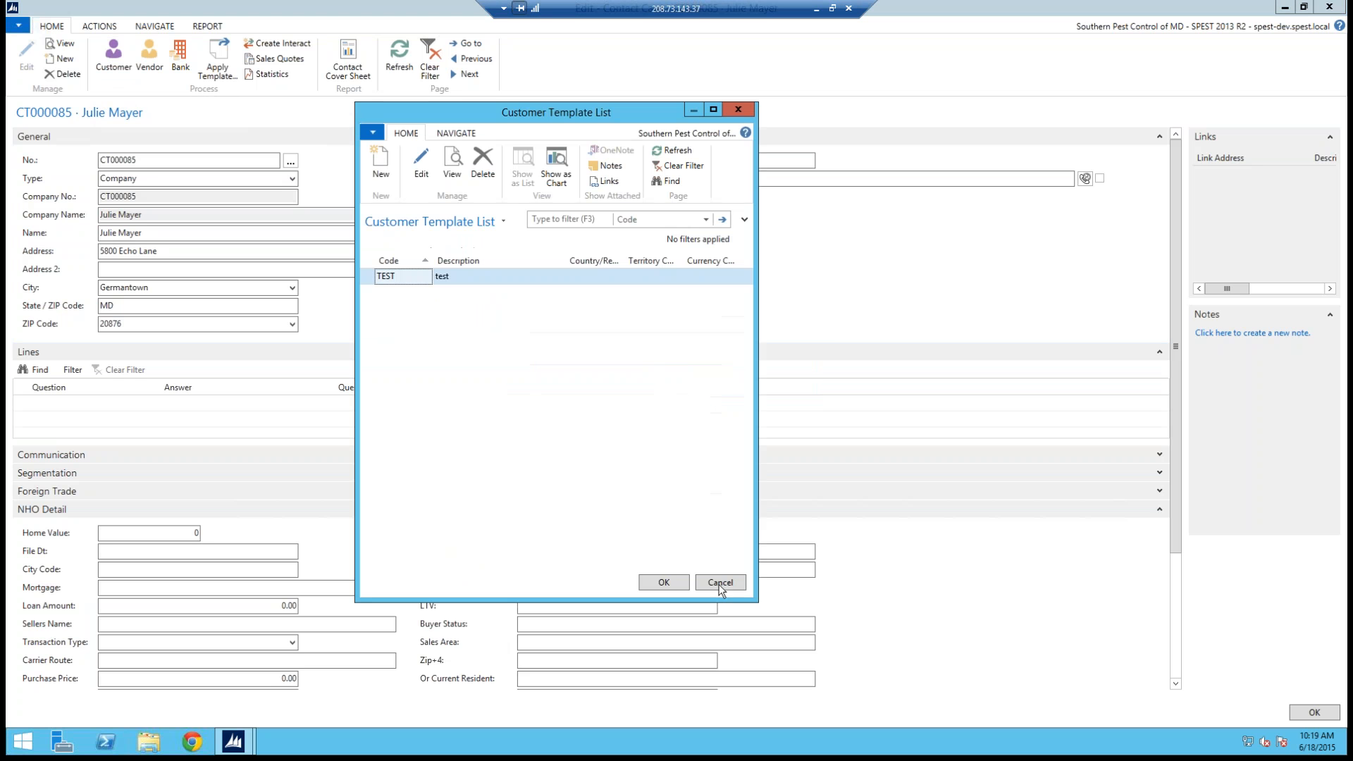
click(680, 581)
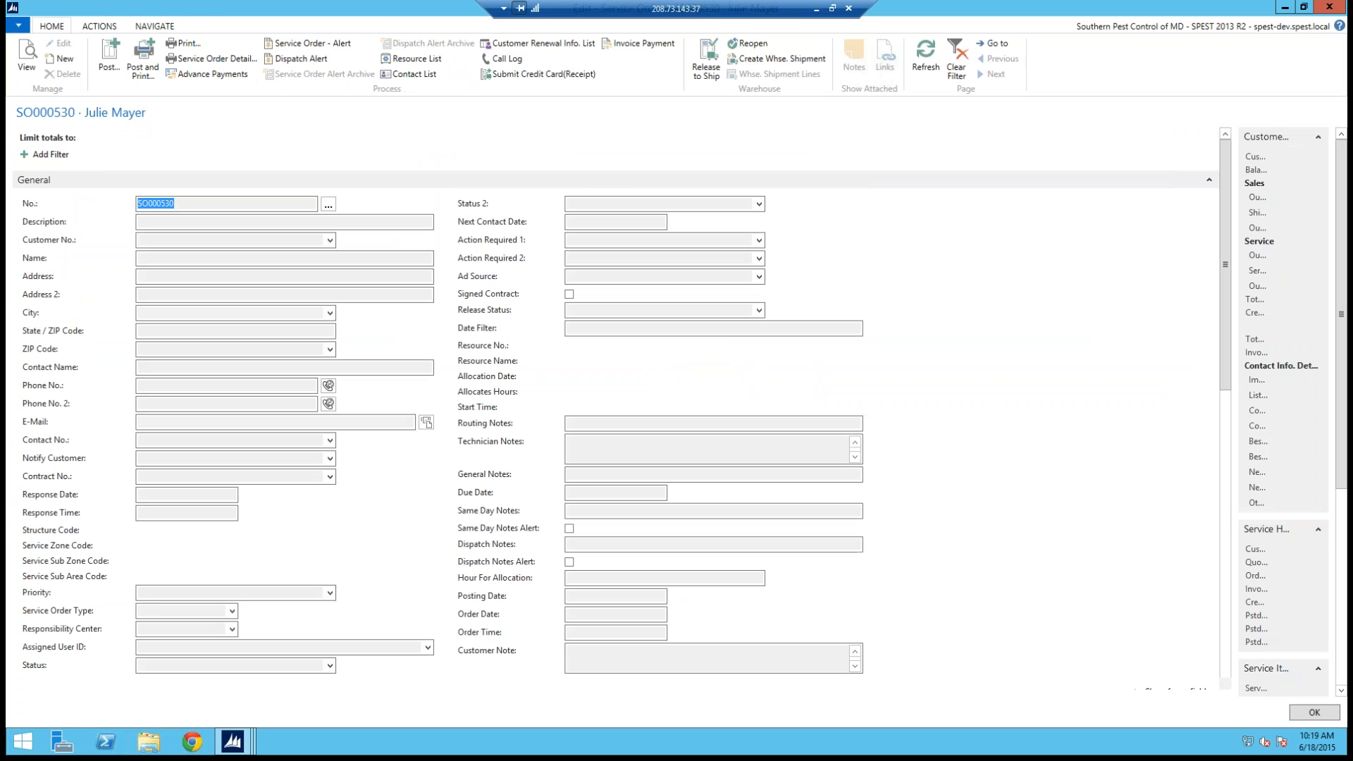
click(792, 394)
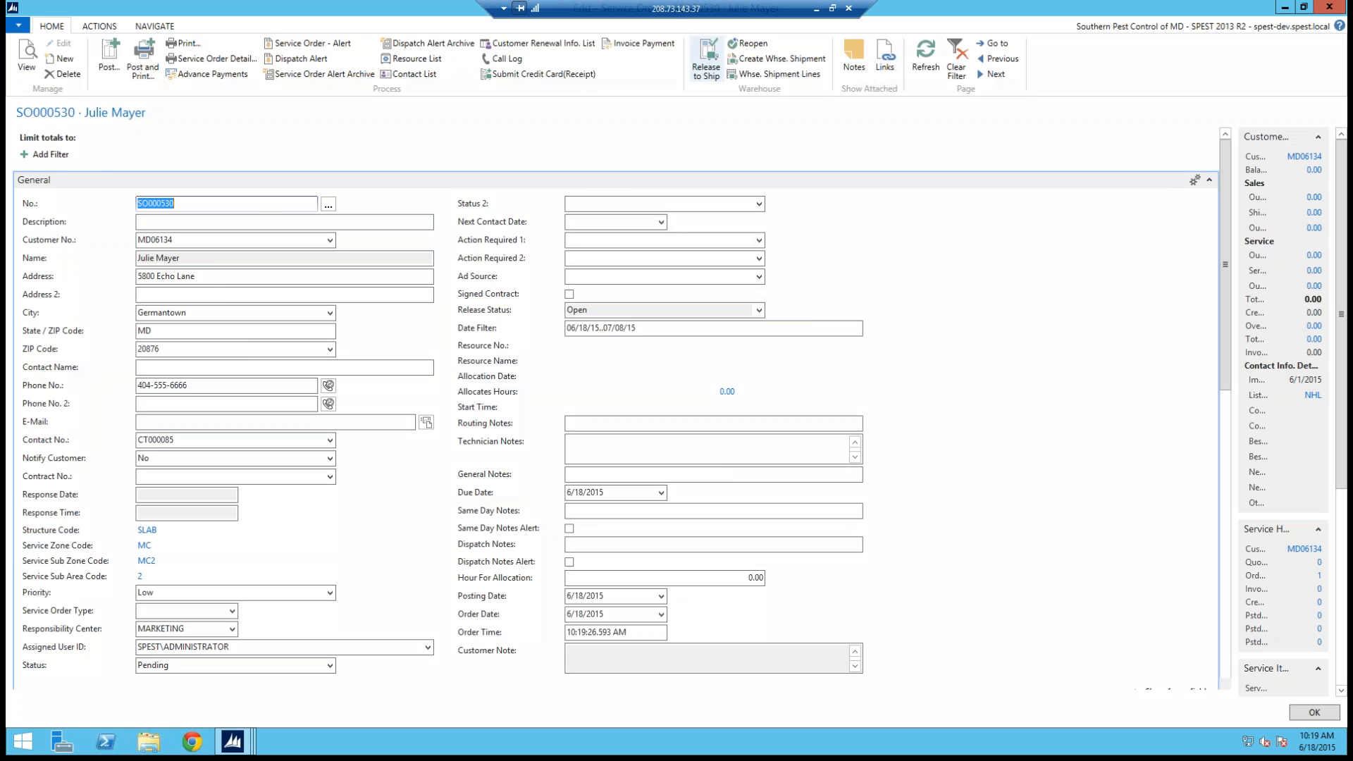
Step: Open the new customer's card from the service order's customer details and switch it to editing
drag(16, 241, 191, 239)
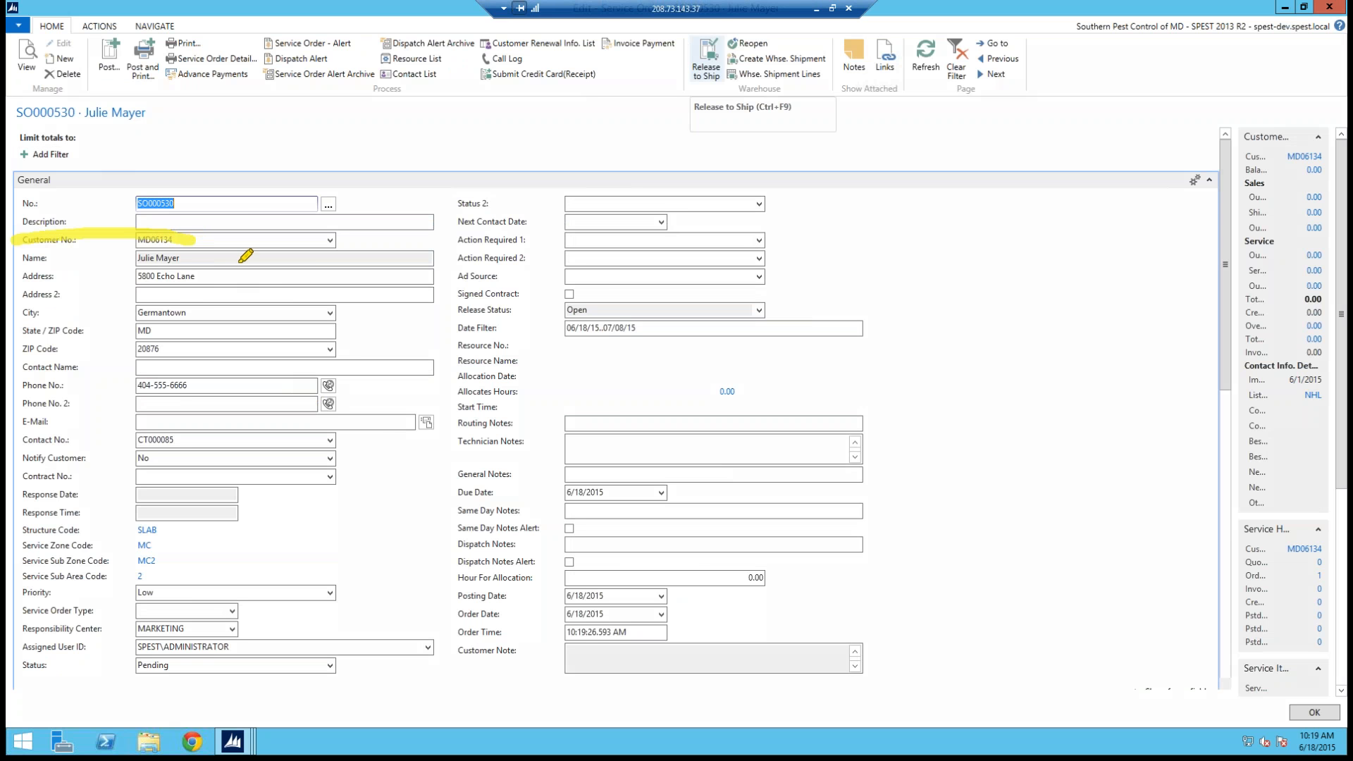
mouse_move(9, 88)
mouse_down()
mouse_move(74, 139)
mouse_move(68, 93)
mouse_up()
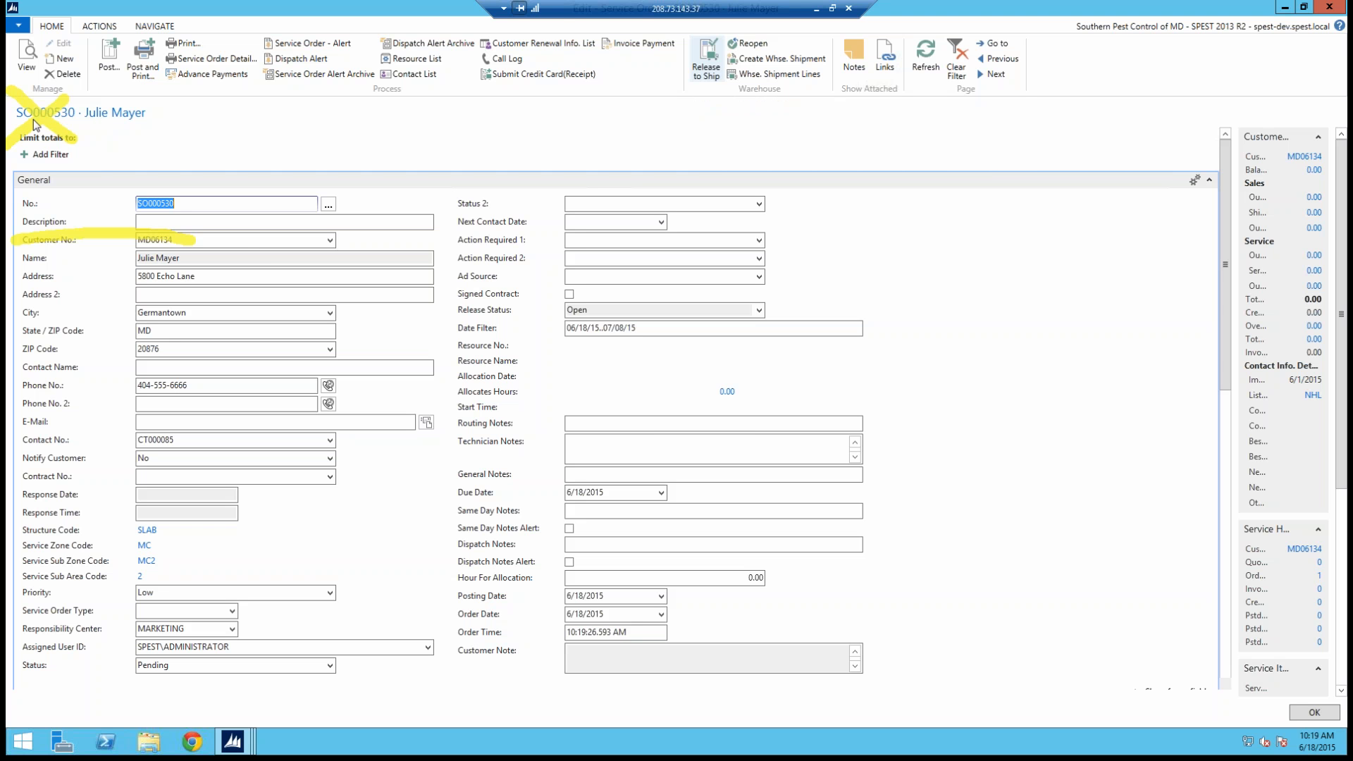
key(Escape)
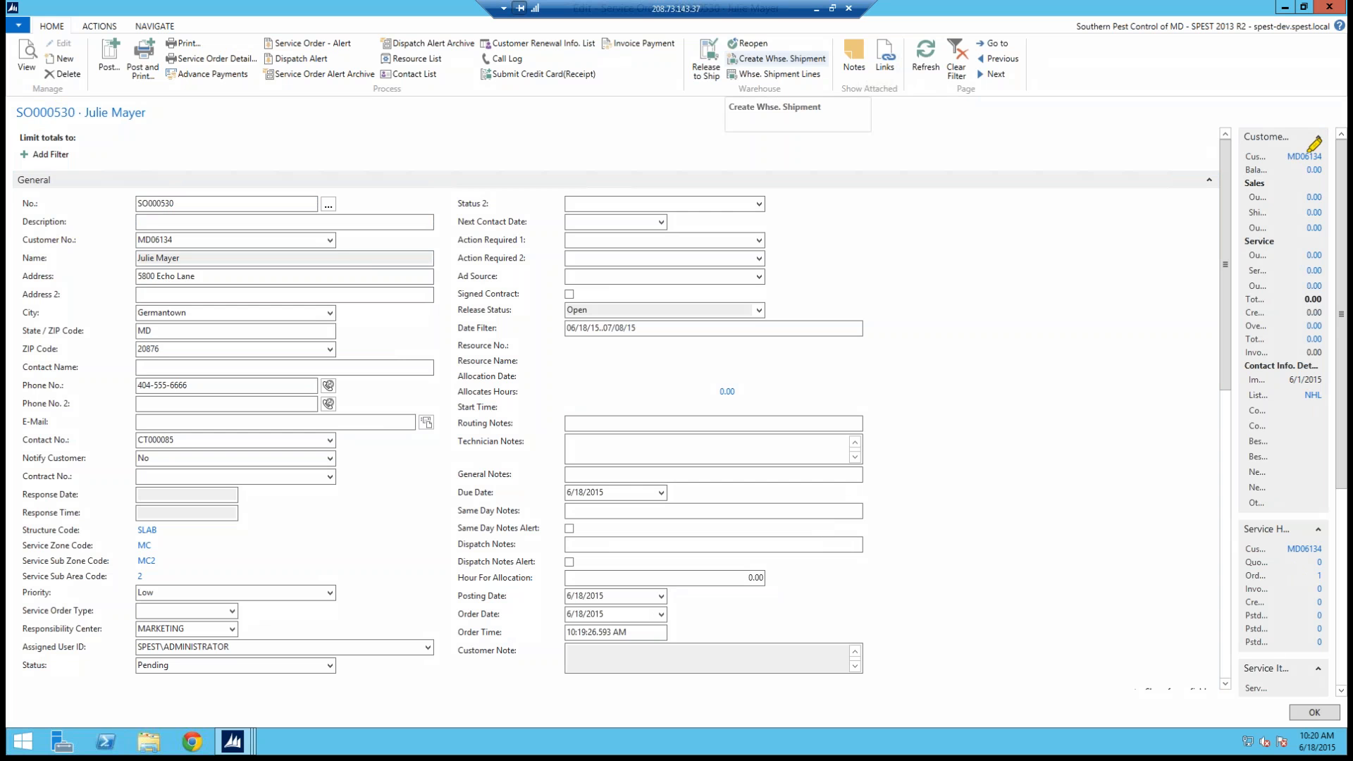
drag(1273, 138, 1315, 164)
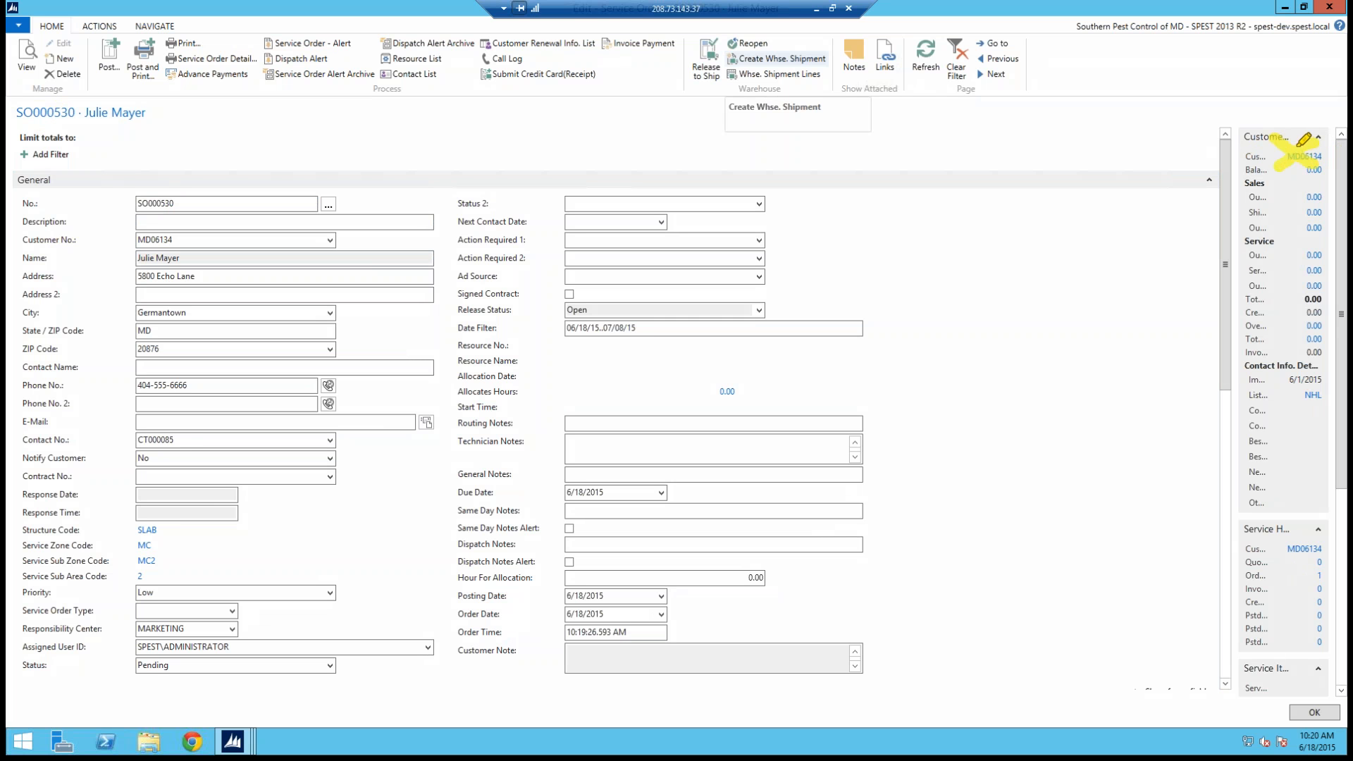
key(Escape)
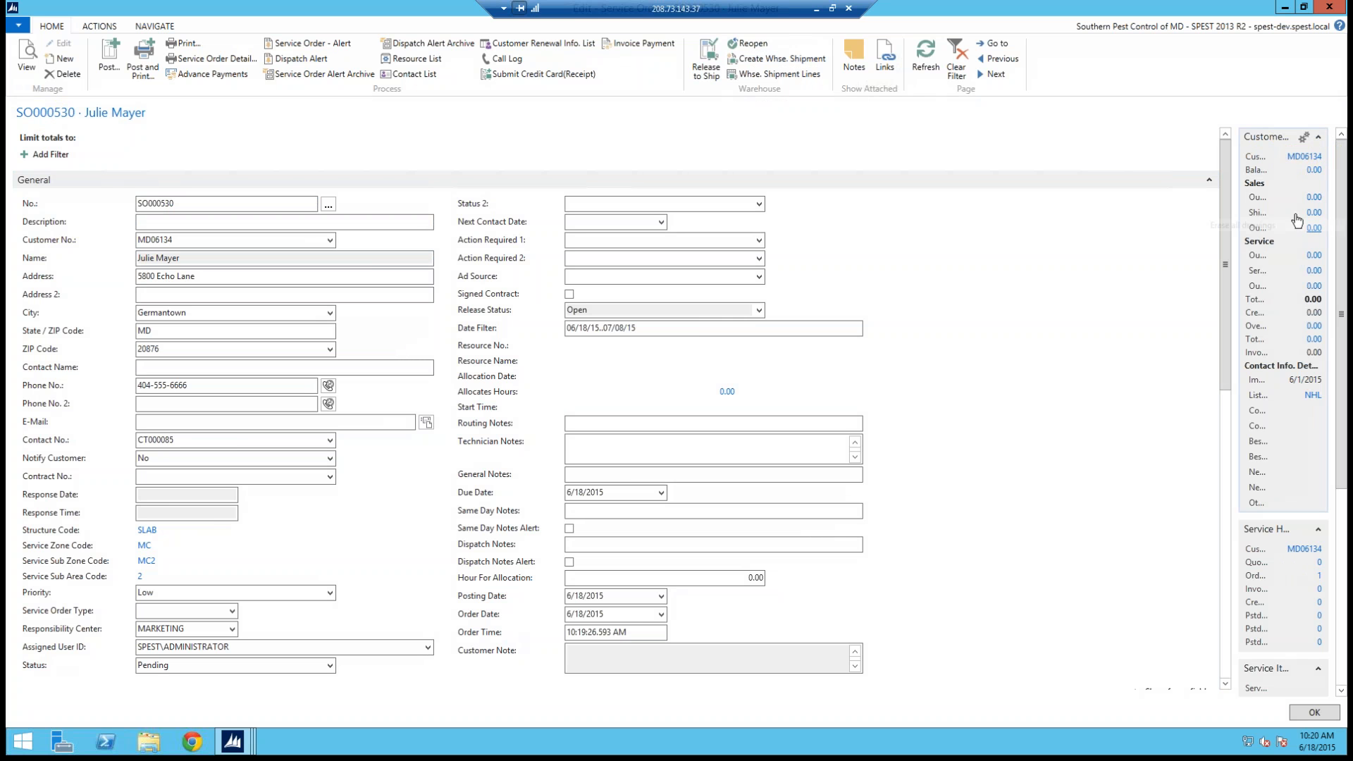
click(1305, 156)
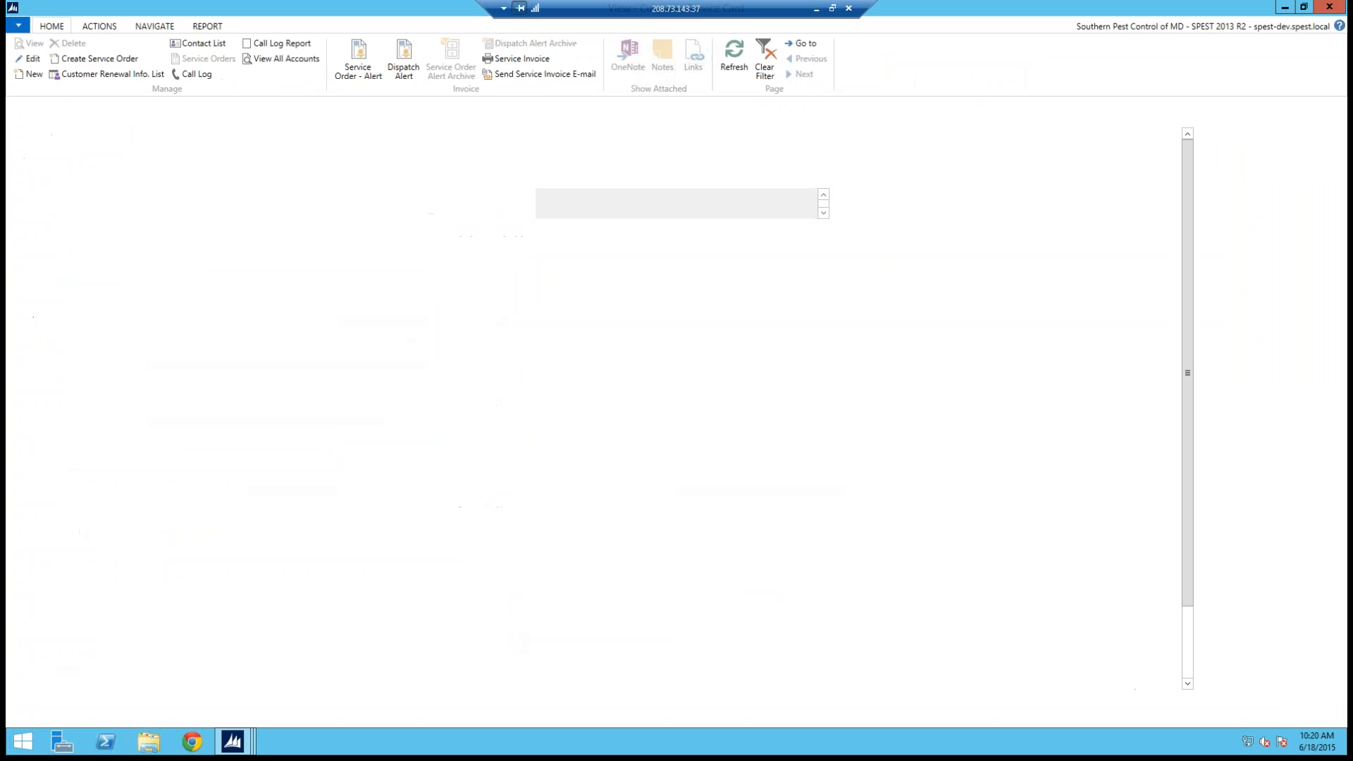
click(33, 58)
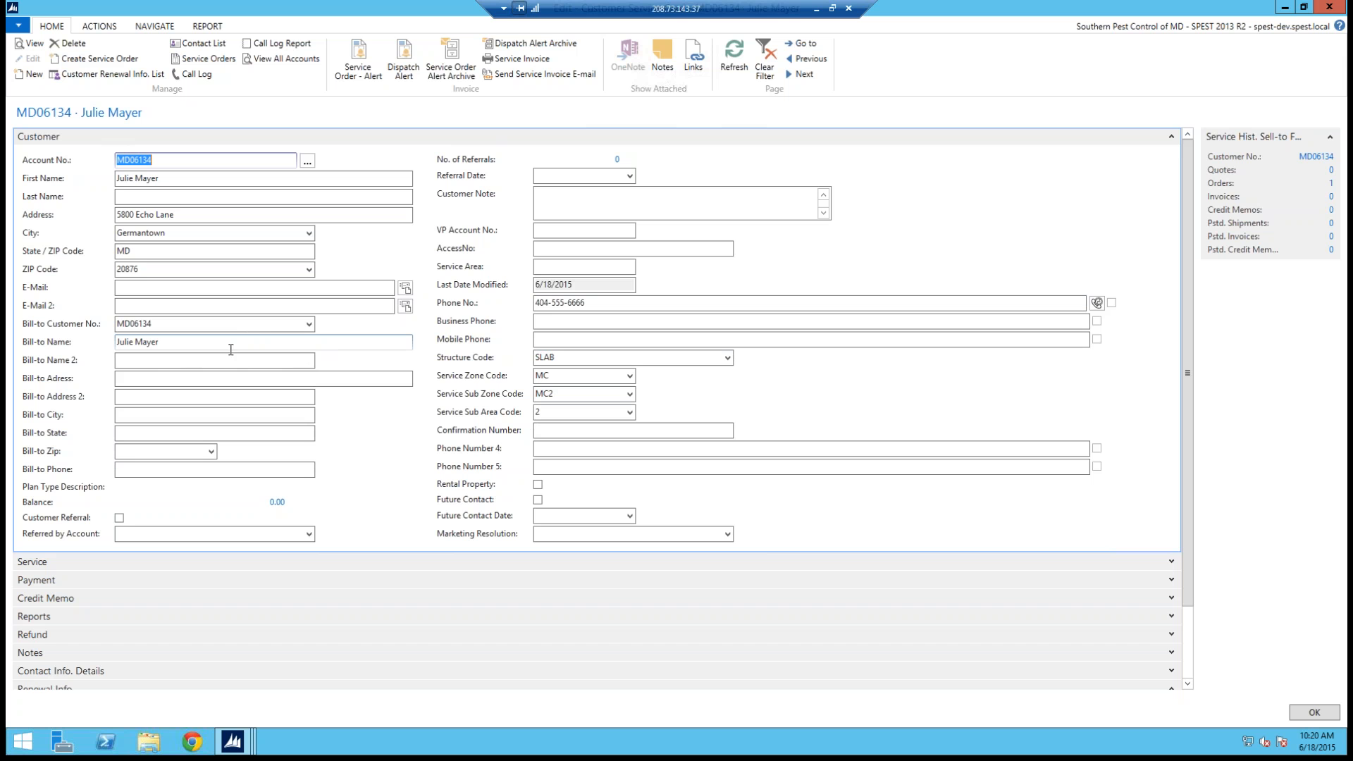
Step: Enter the customer's e-mail address and set the Structure Code to Basement
click(148, 288)
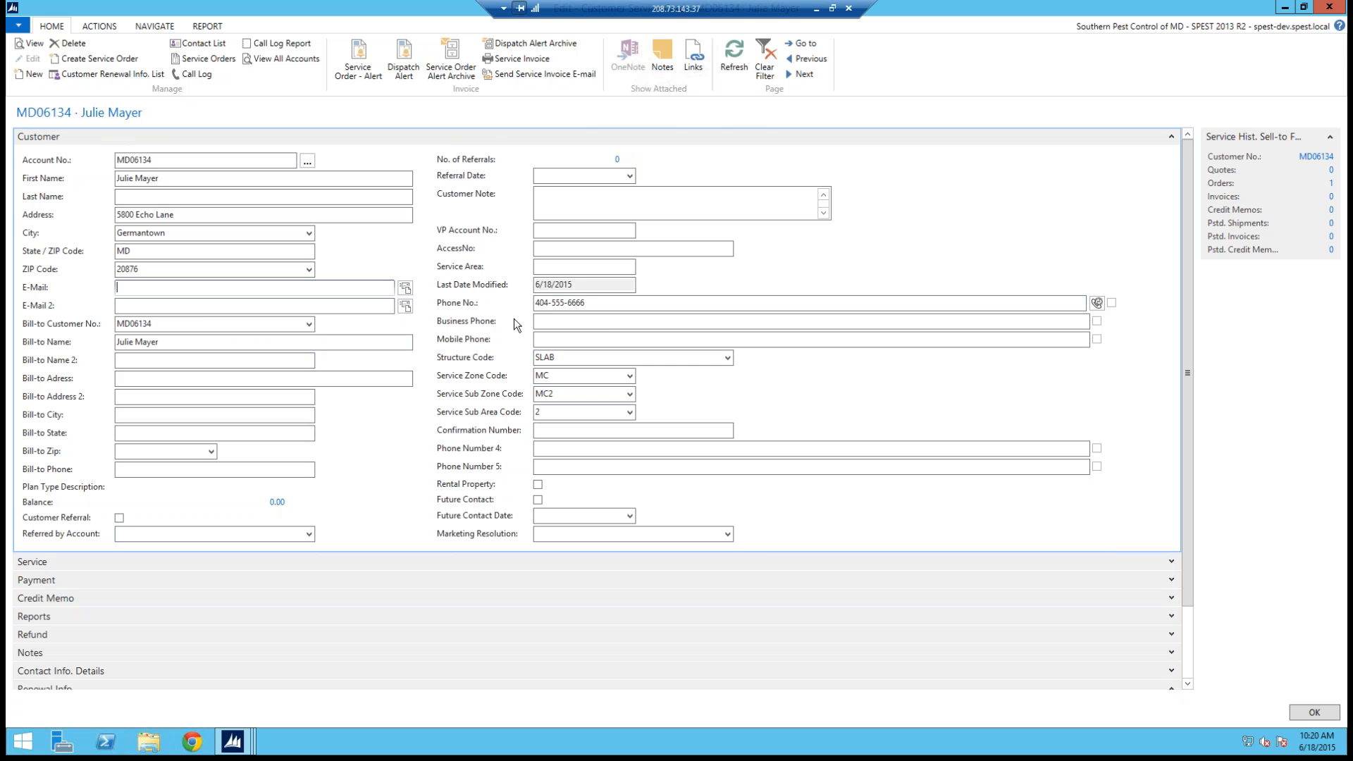
click(263, 305)
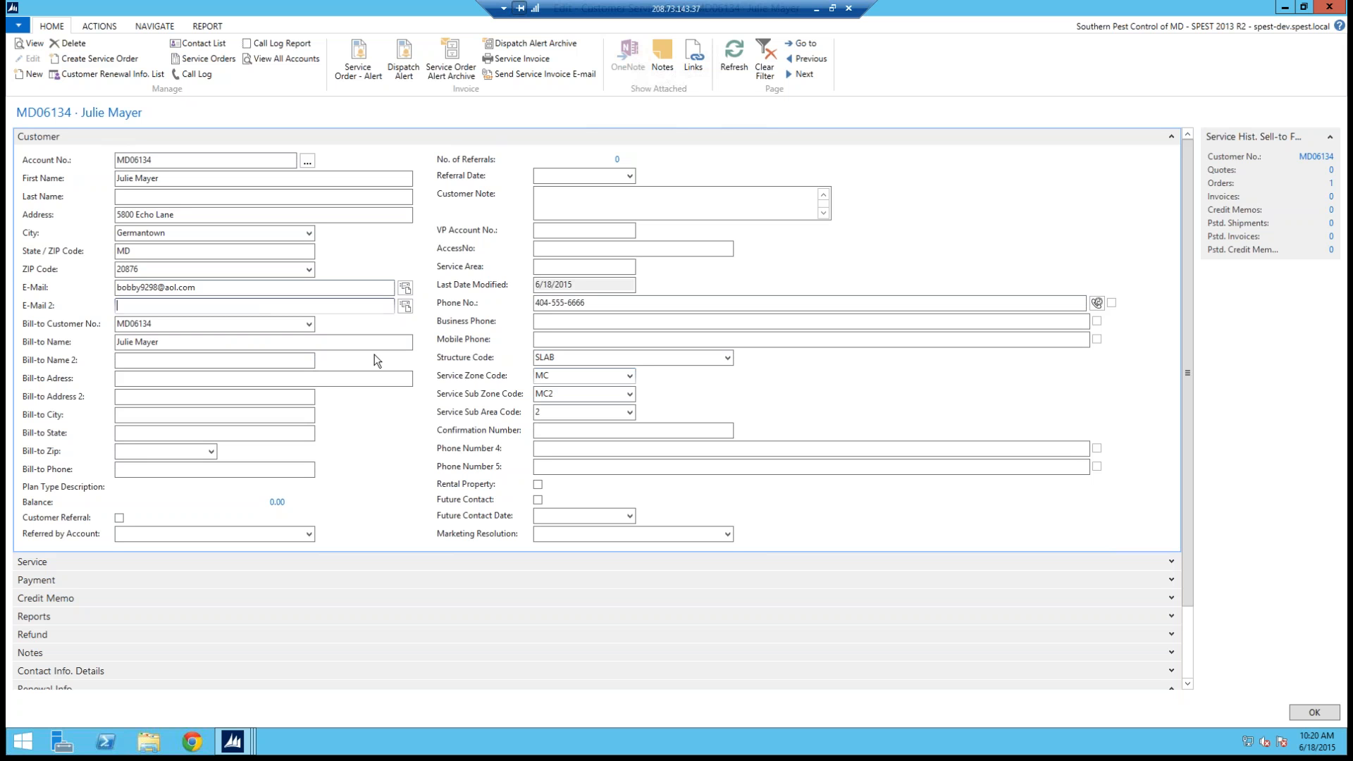
click(728, 359)
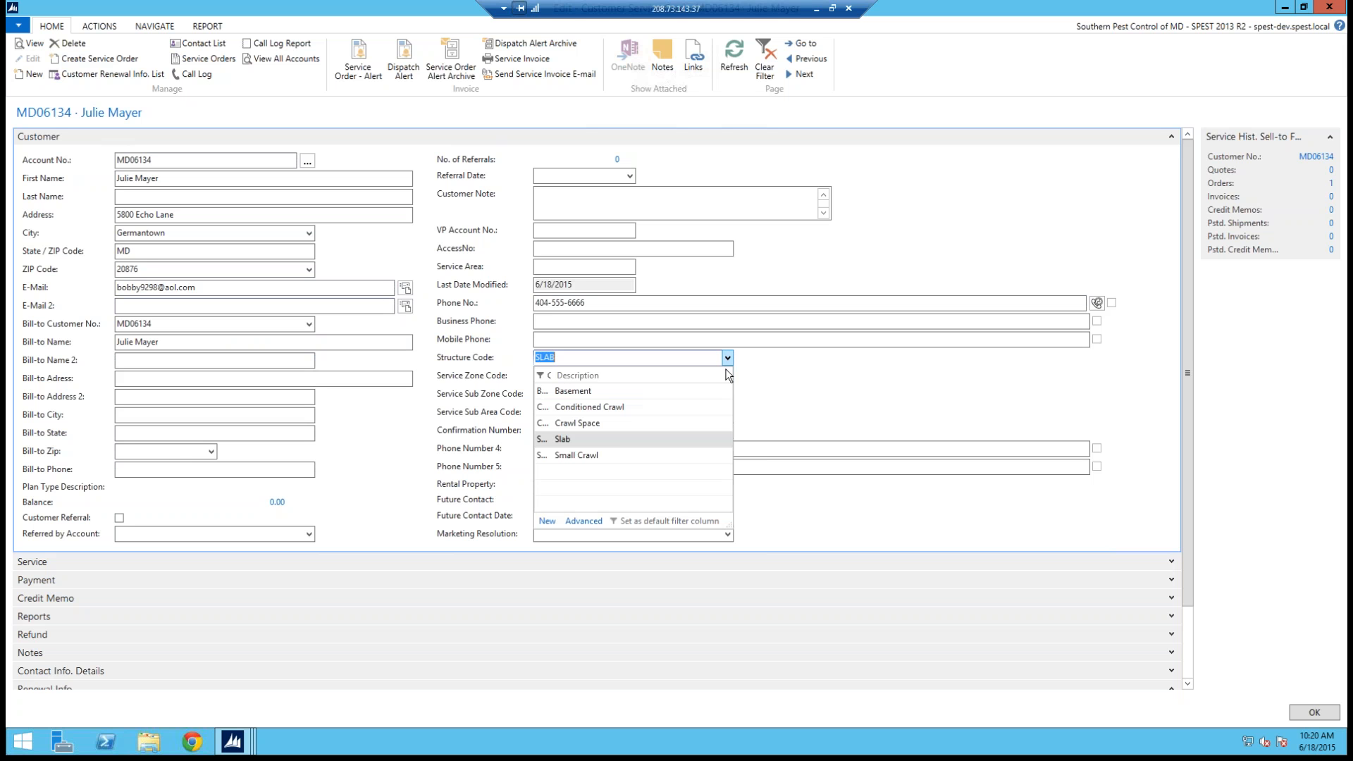
click(587, 397)
Step: Enter the customer's business phone number and mark the customer as a rental property
click(571, 322)
text(555-666-8888)
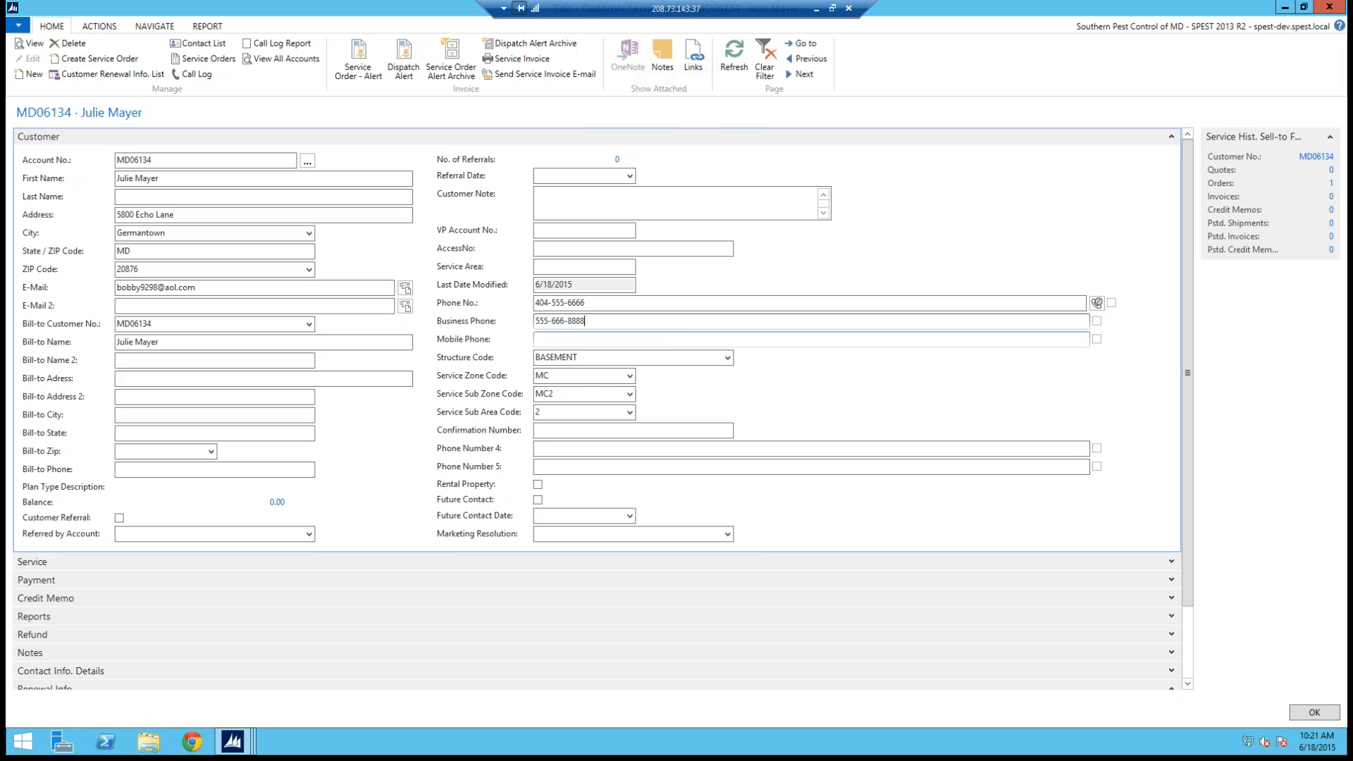
click(569, 340)
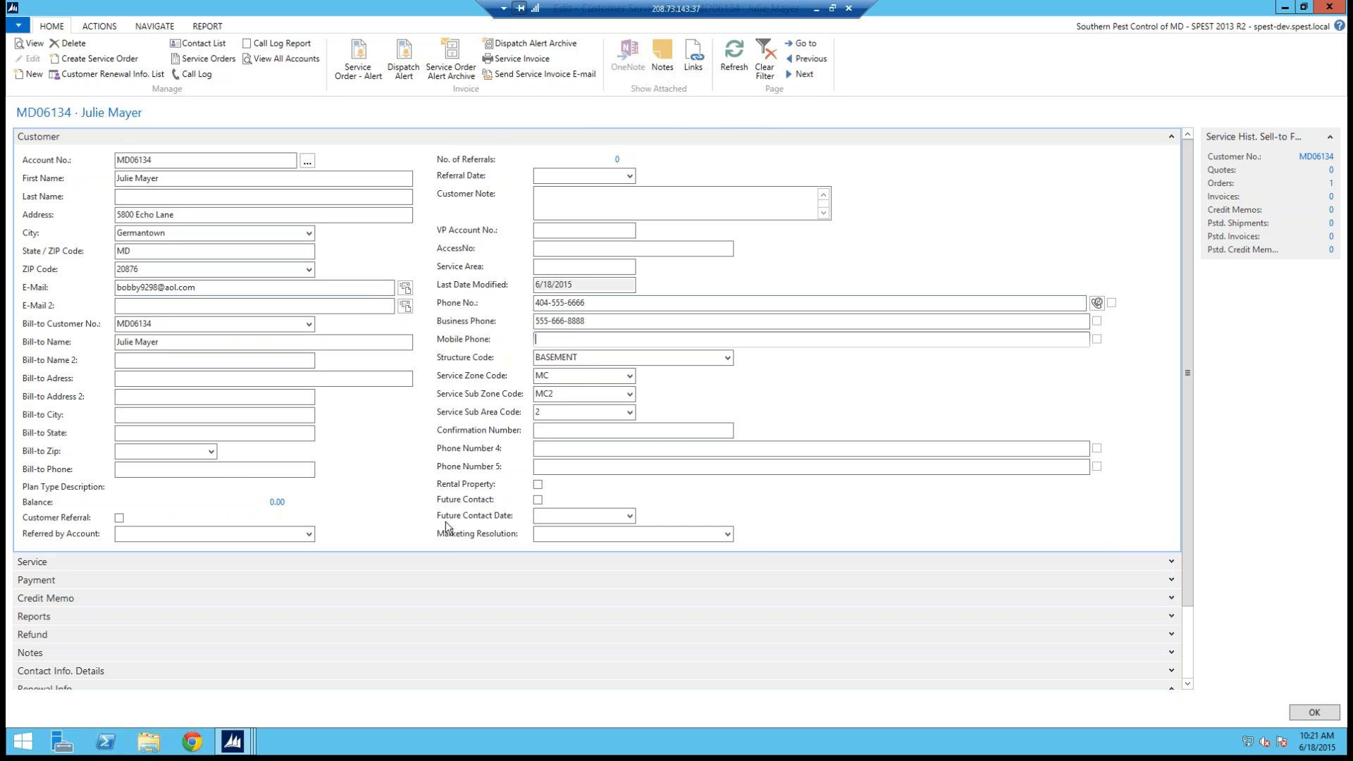
click(538, 485)
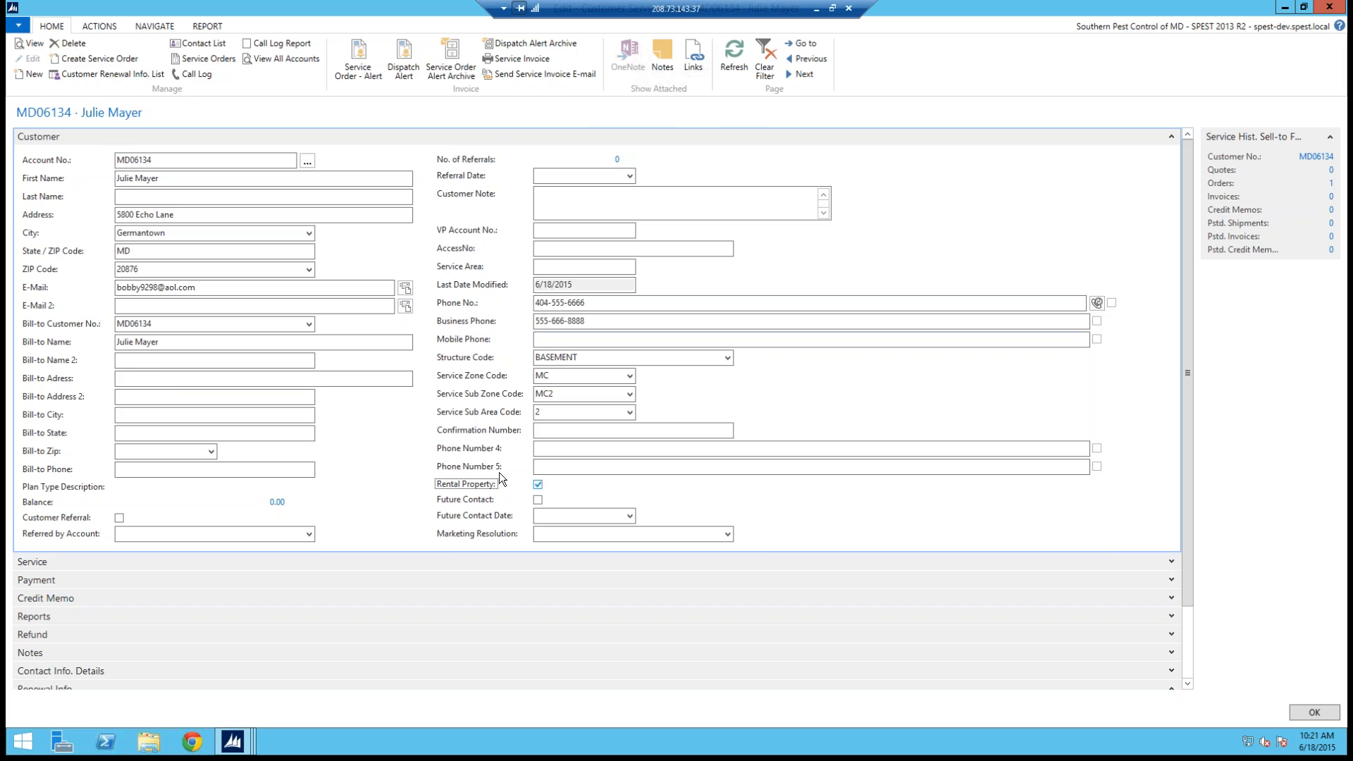
Step: Fill in the bill-to P.O. box, city and state, and pick the bill-to ZIP code from the list
click(138, 360)
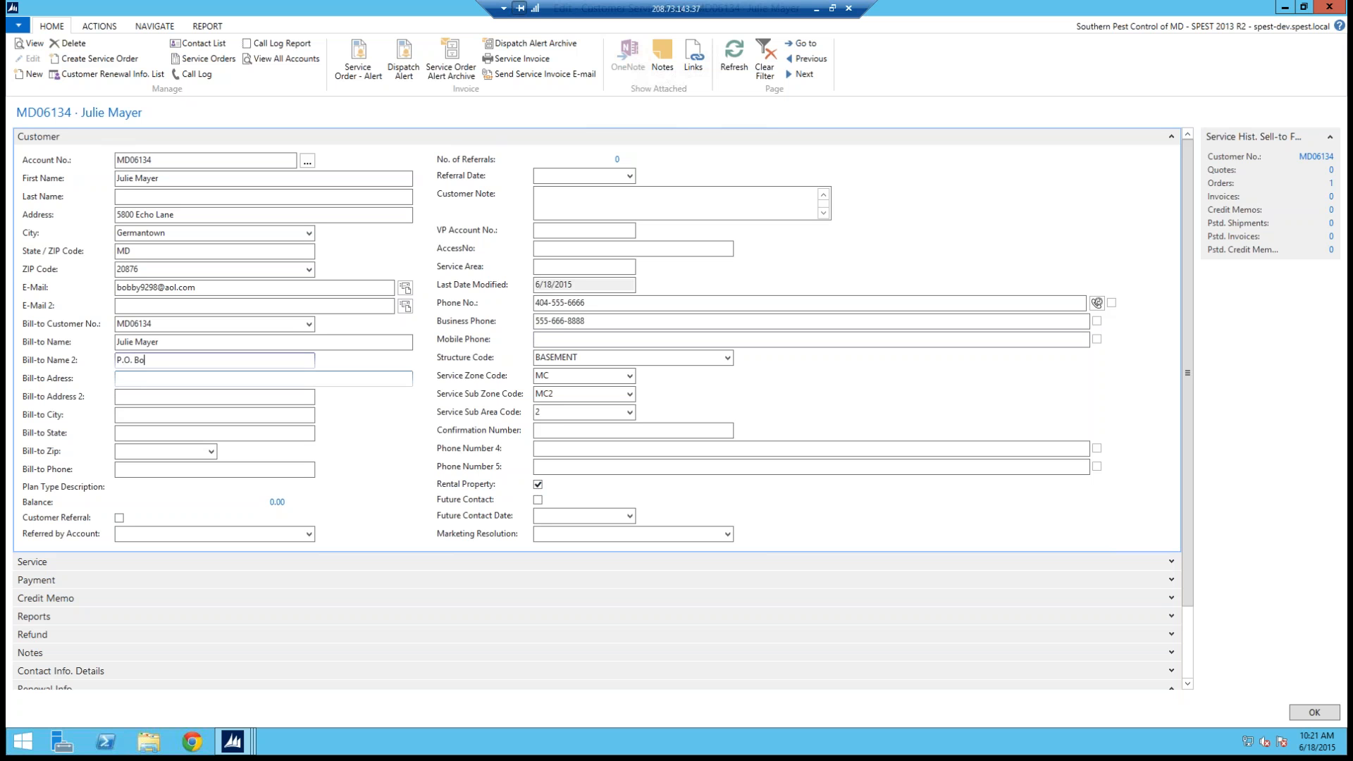
key(Tab)
key(Tab)
key(Tab)
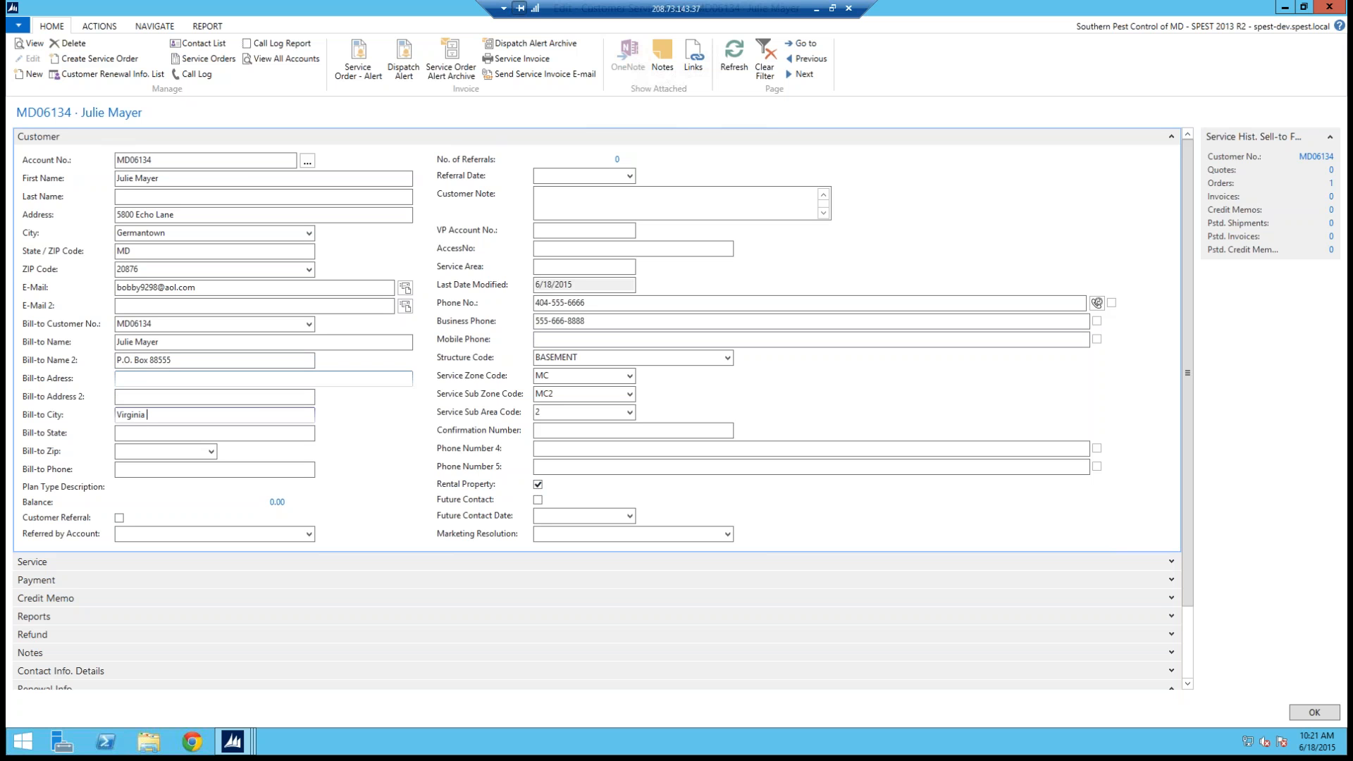
text(Virginia Beach)
click(167, 434)
text(VA)
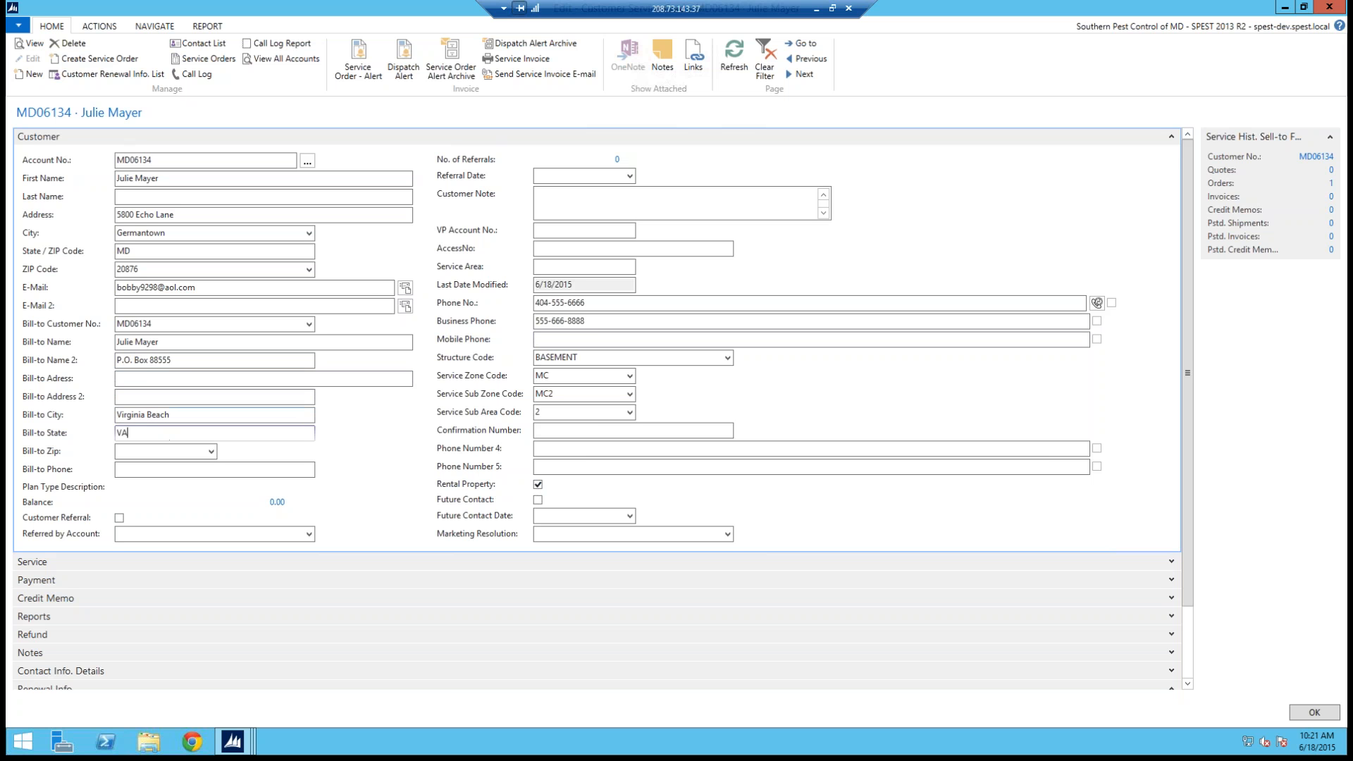
click(210, 451)
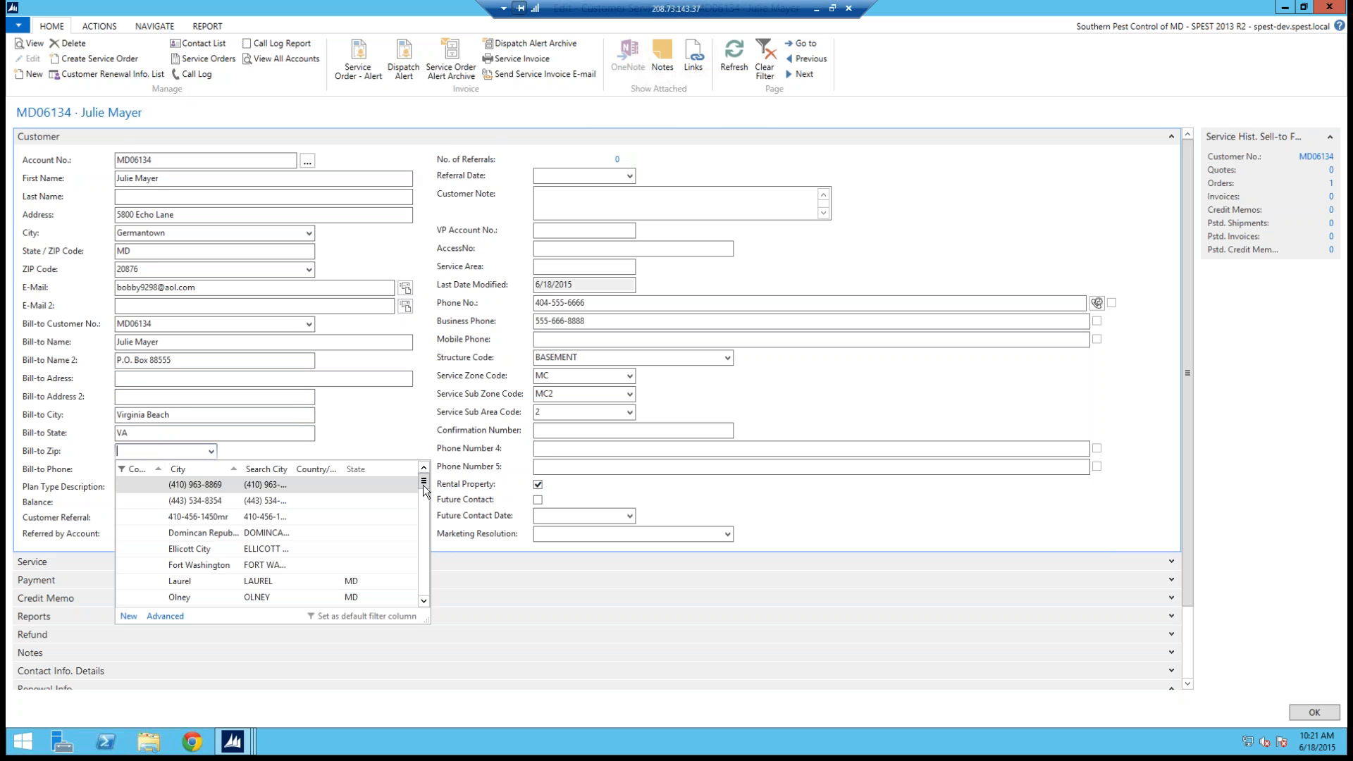
scroll(425, 587, down, 10)
click(237, 574)
key(Tab)
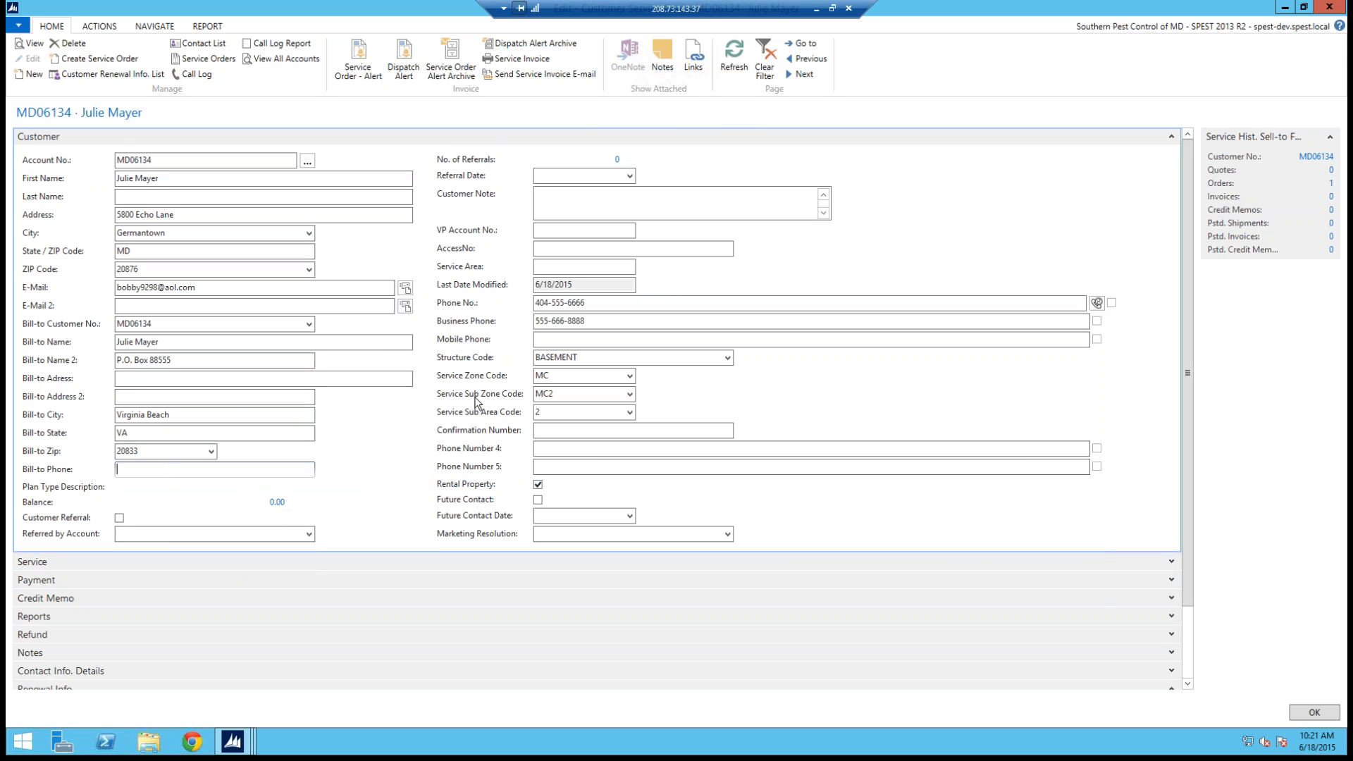
Step: Add a renewal info line for the customer with plan type TP and a renewal price of 356
click(1190, 660)
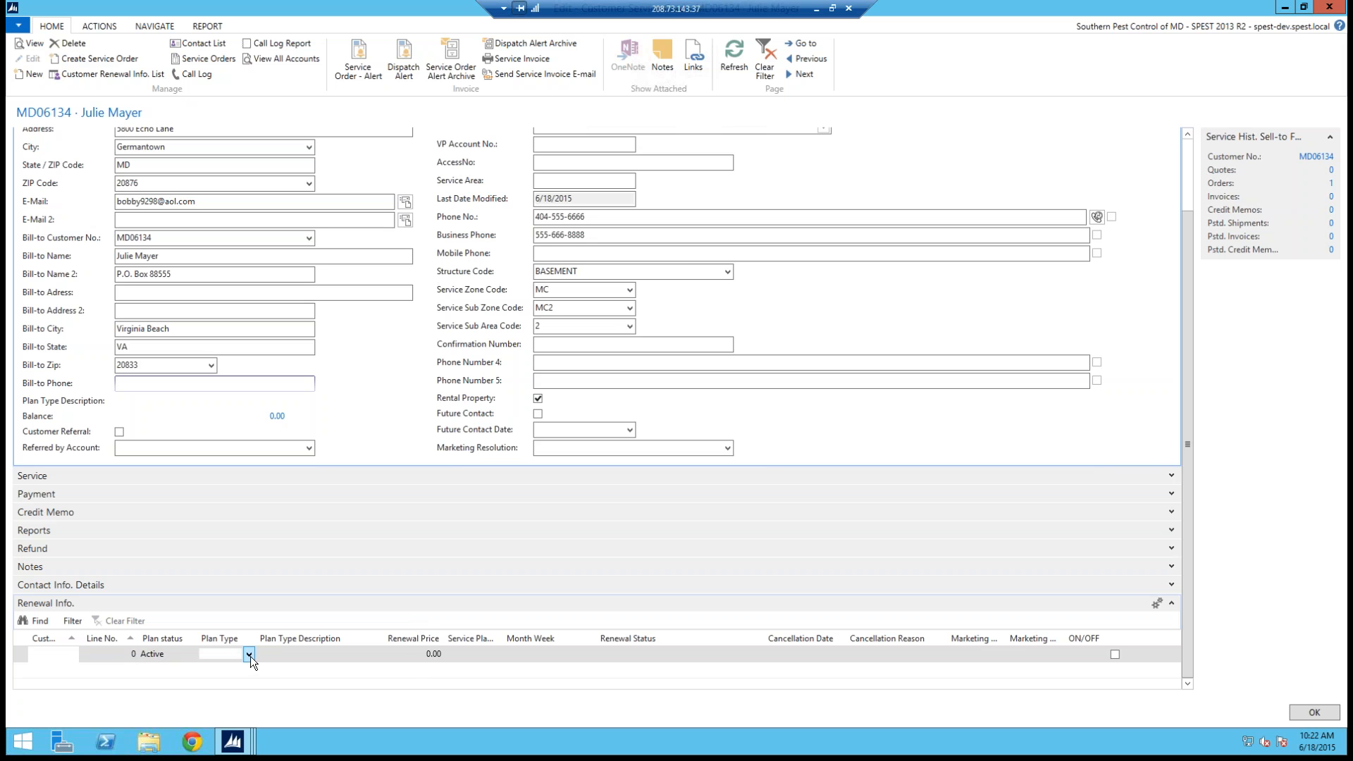
click(249, 655)
click(249, 655)
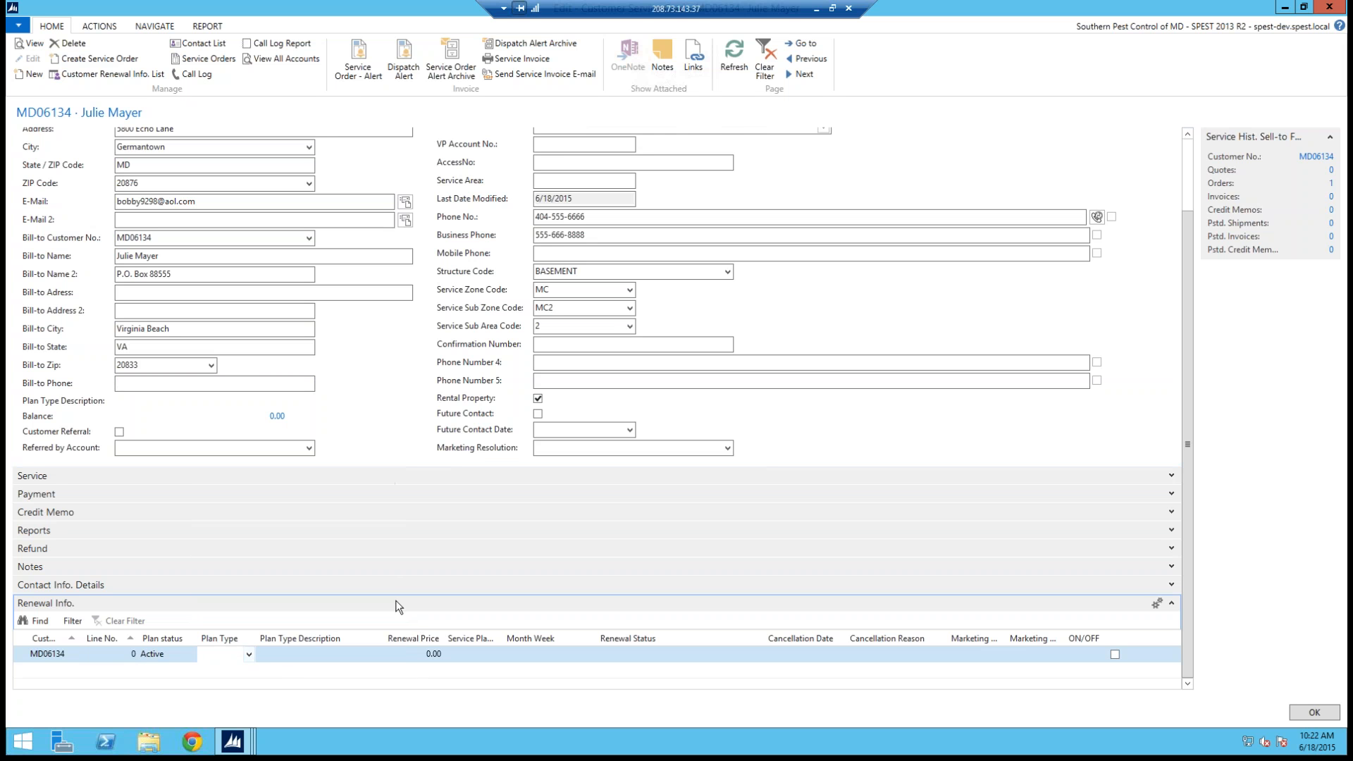
click(251, 655)
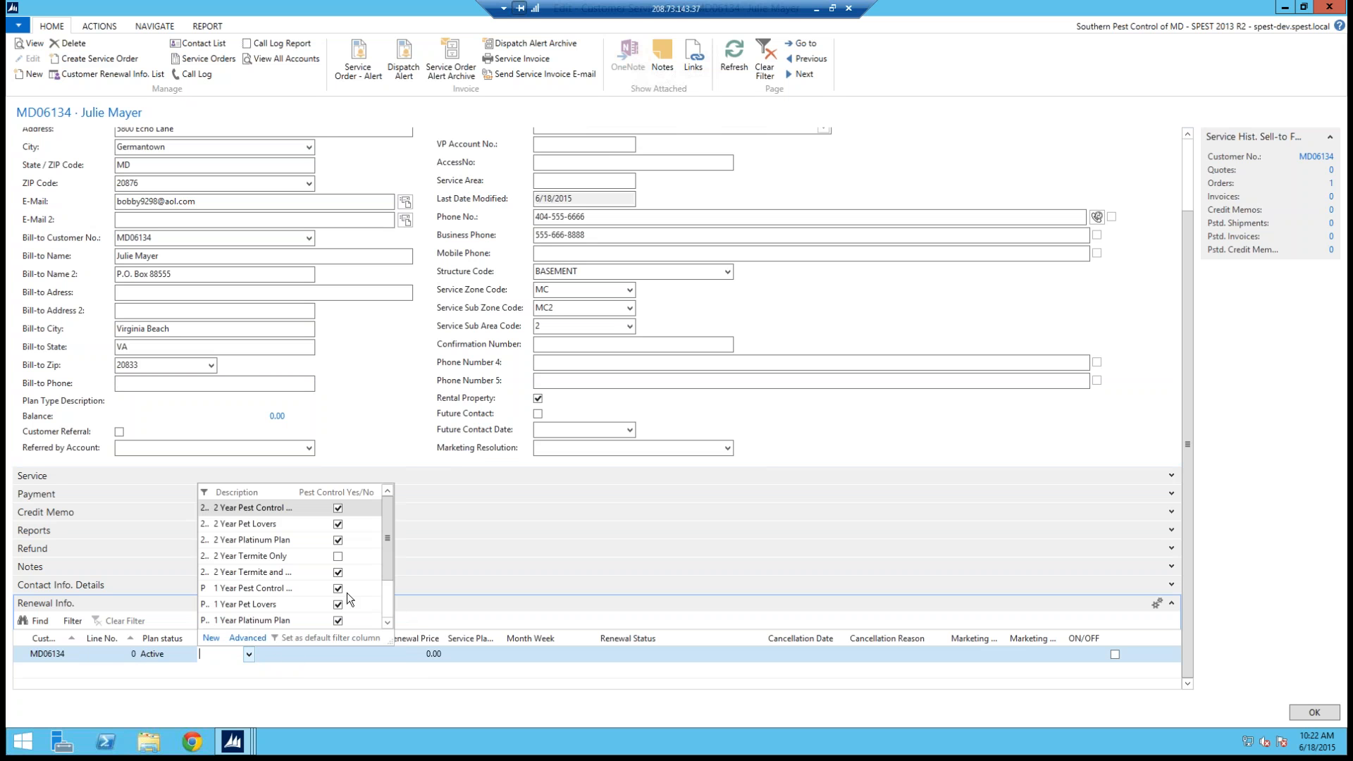
click(265, 621)
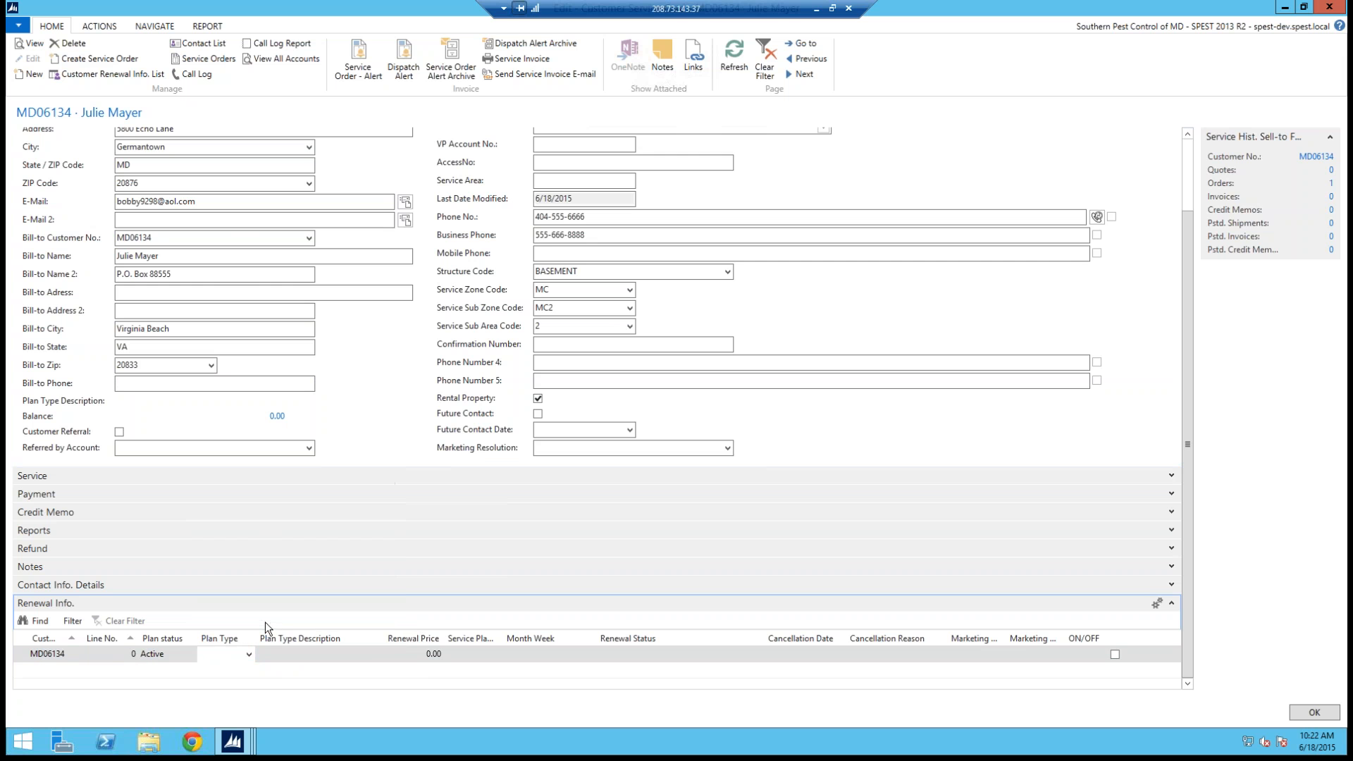
click(438, 654)
text(350)
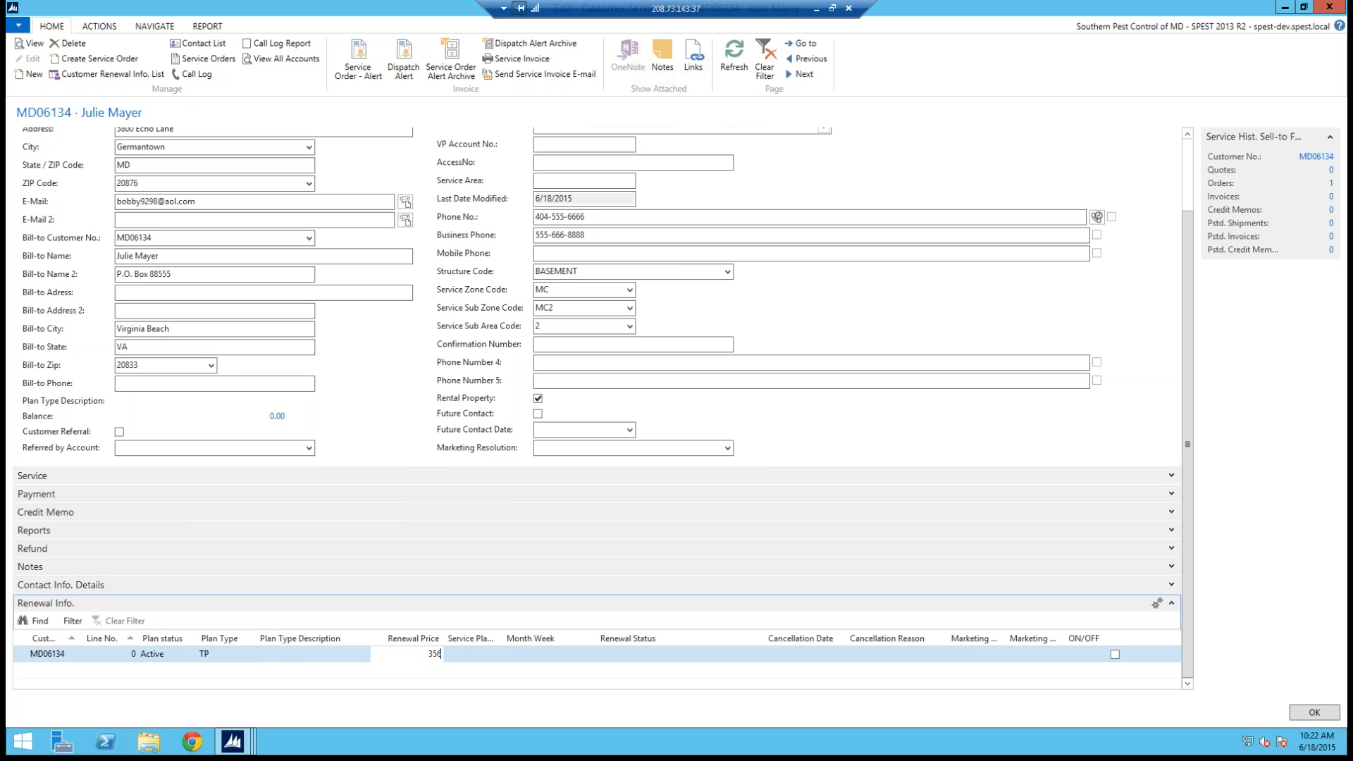
click(462, 652)
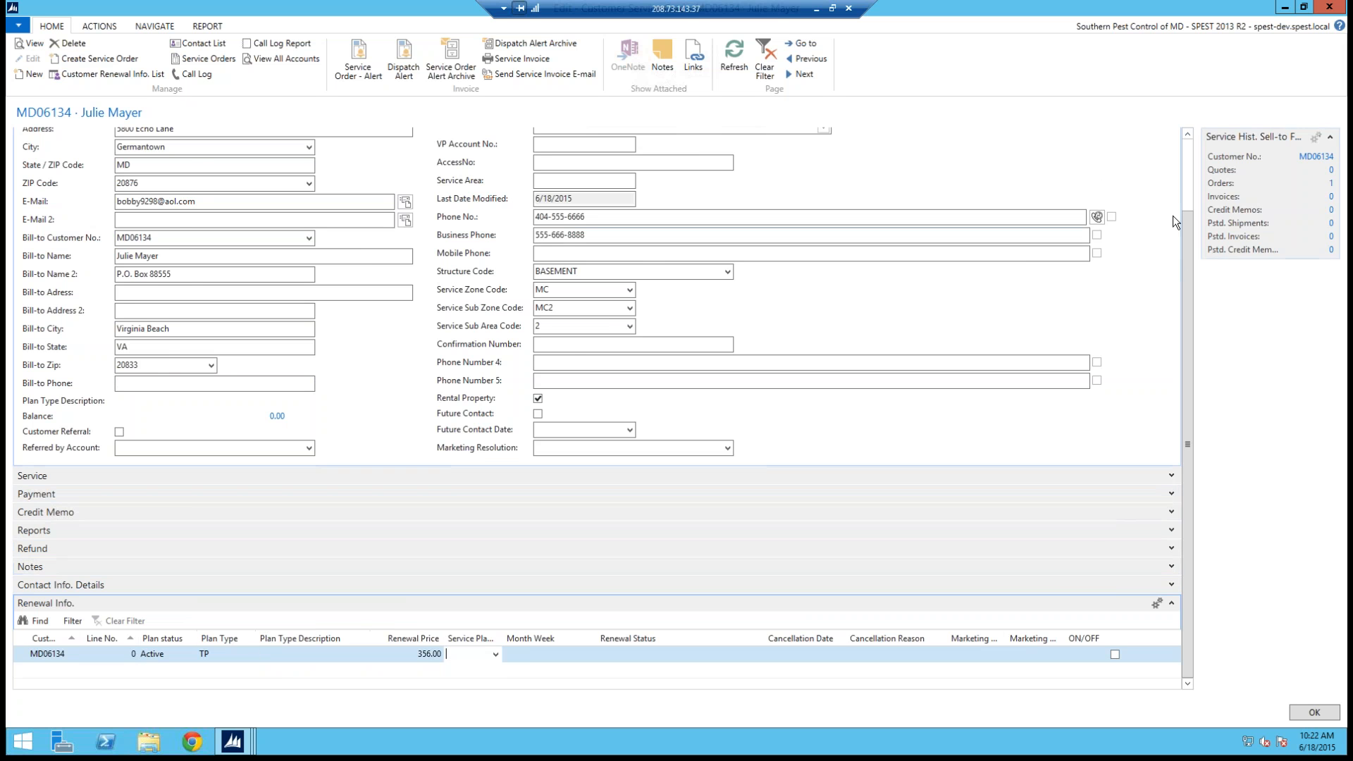
Step: Open the customer's existing service order from the service history orders count and switch it to editing
click(1185, 178)
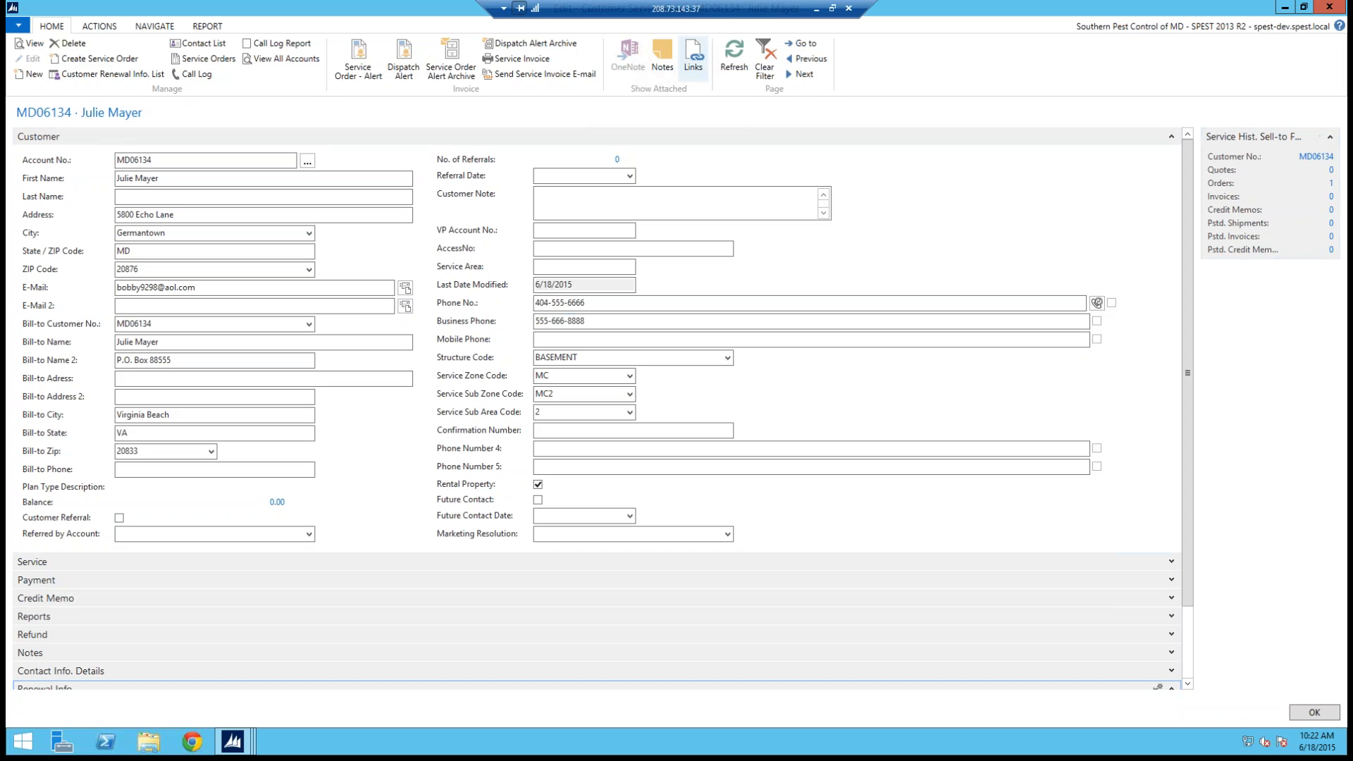
mouse_move(1338, 185)
mouse_down()
mouse_move(1308, 184)
mouse_move(1345, 187)
mouse_up()
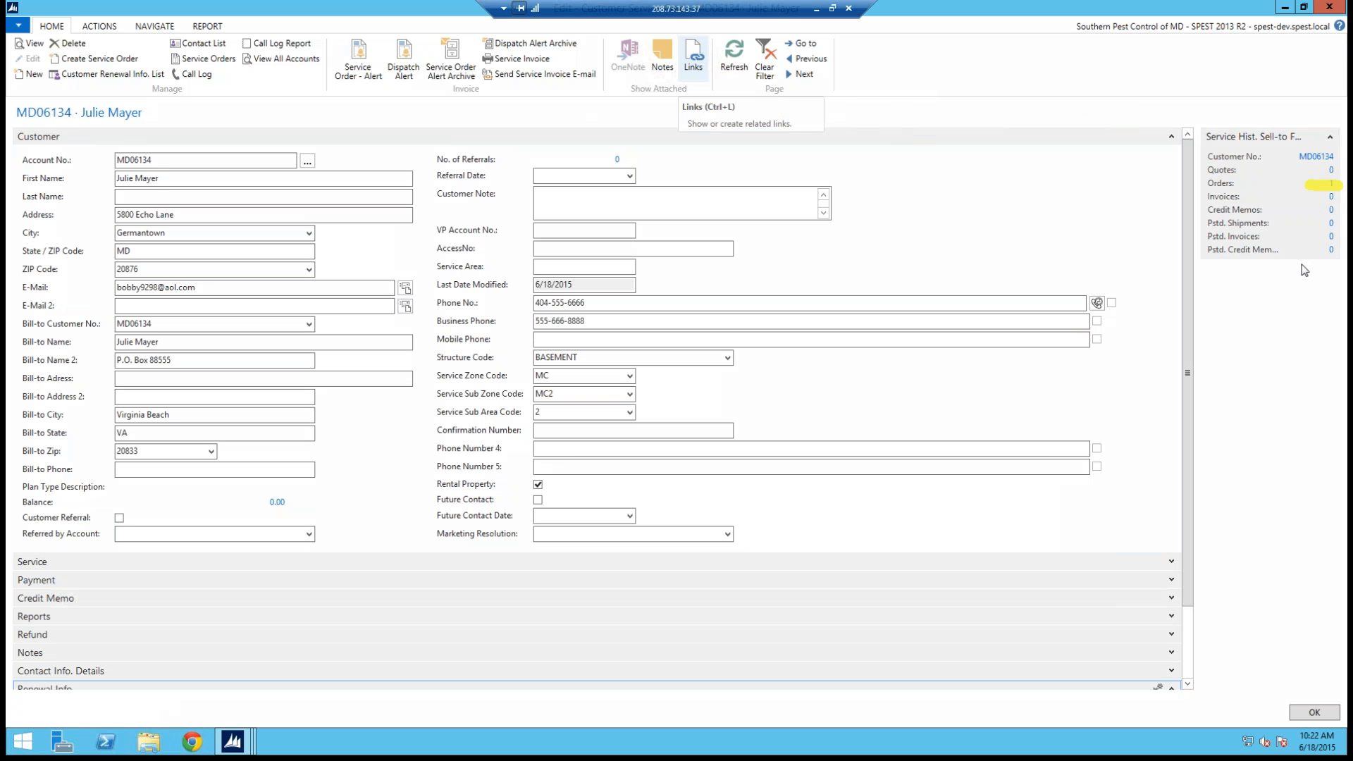
key(Escape)
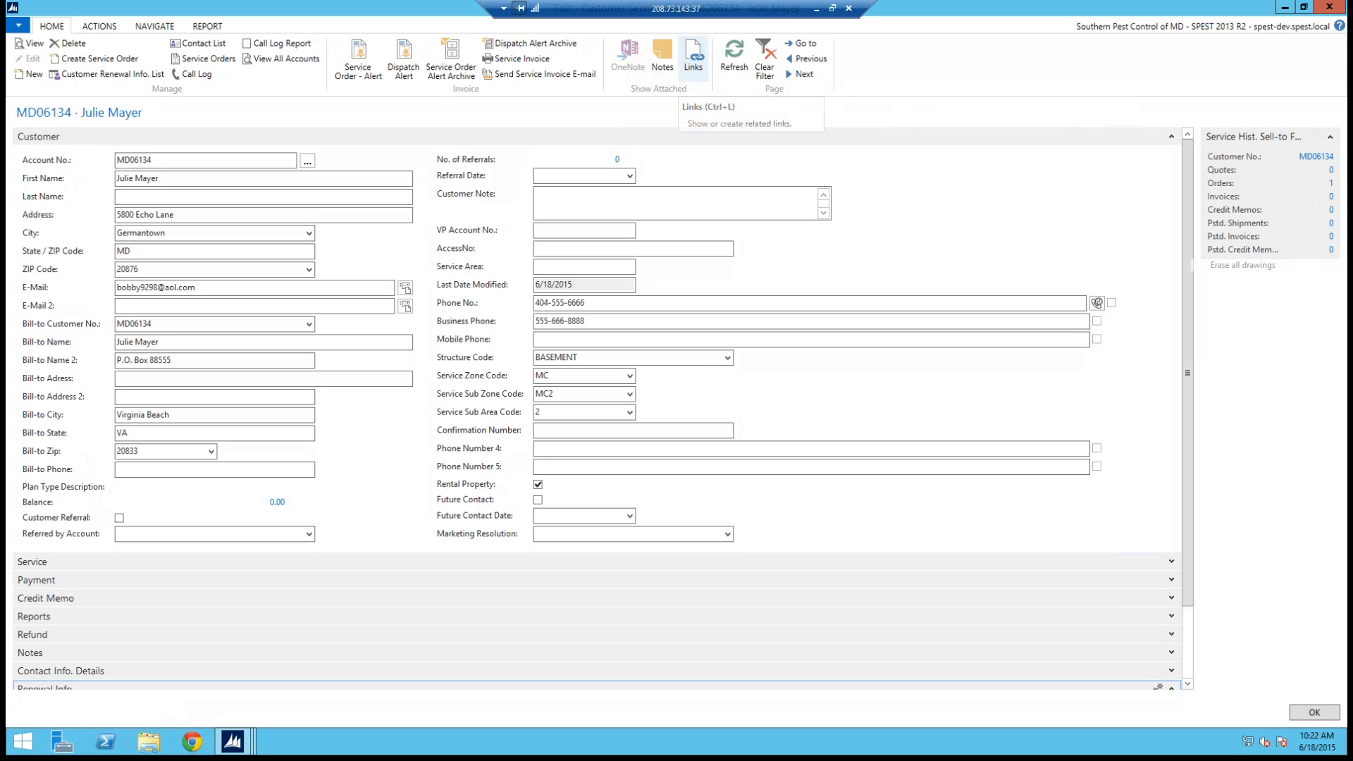
click(1333, 186)
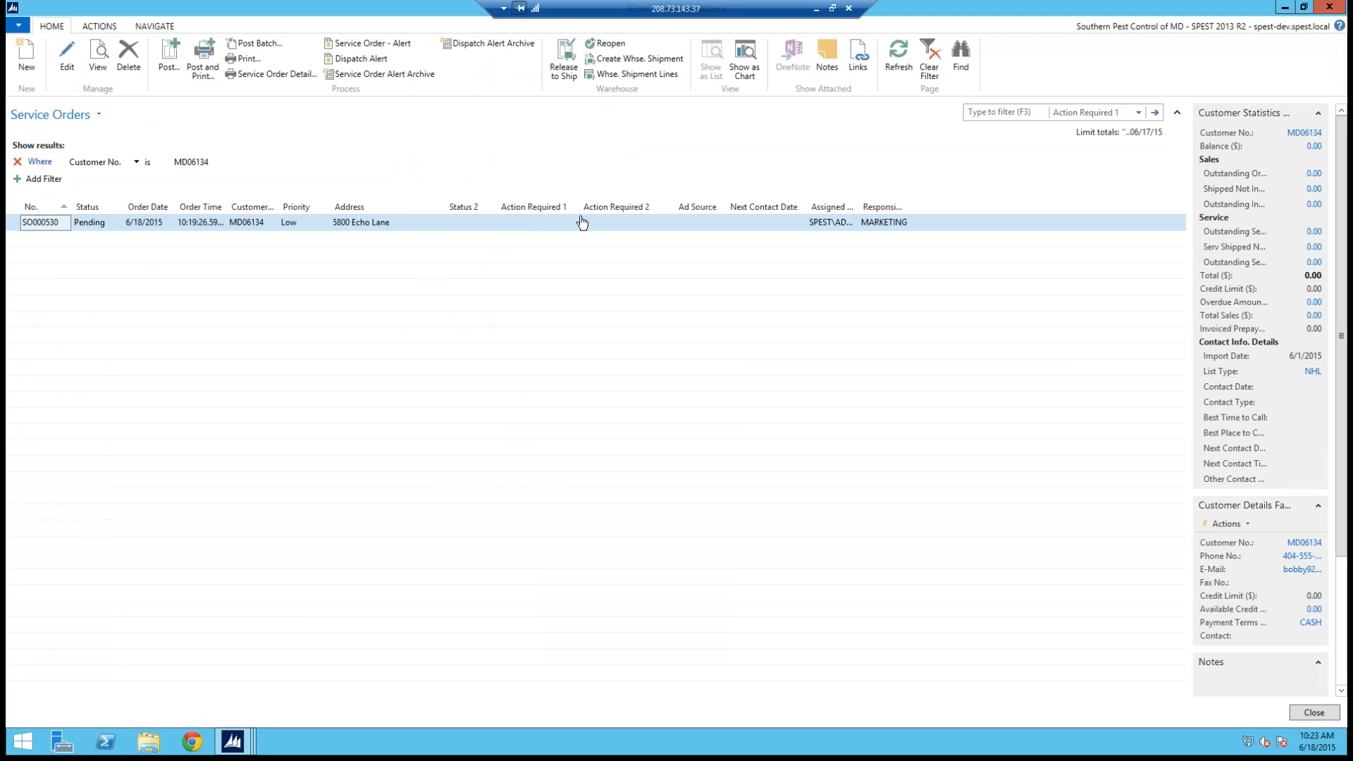
click(66, 59)
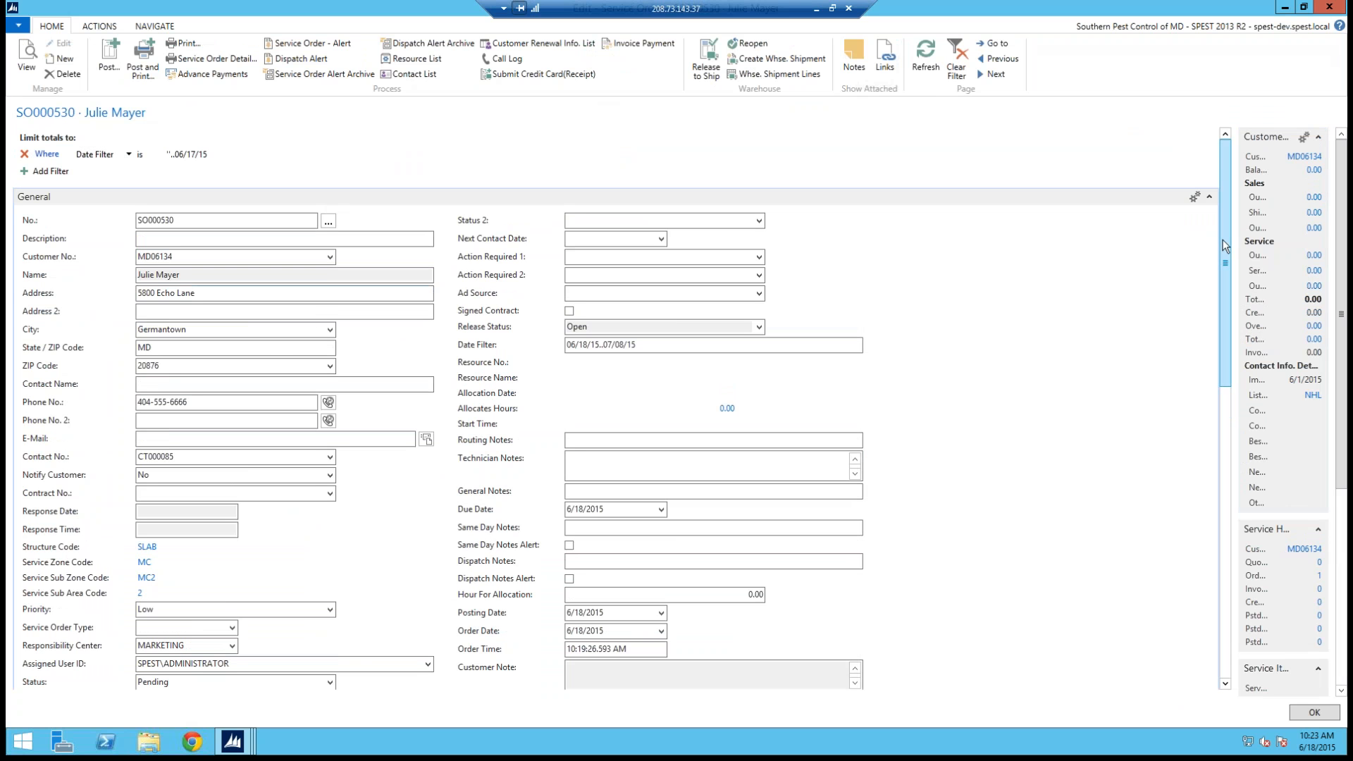
Step: Add a service item line to the order using the 1 Year Termite and Pest Plan service item template
scroll(1234, 276, down, 3)
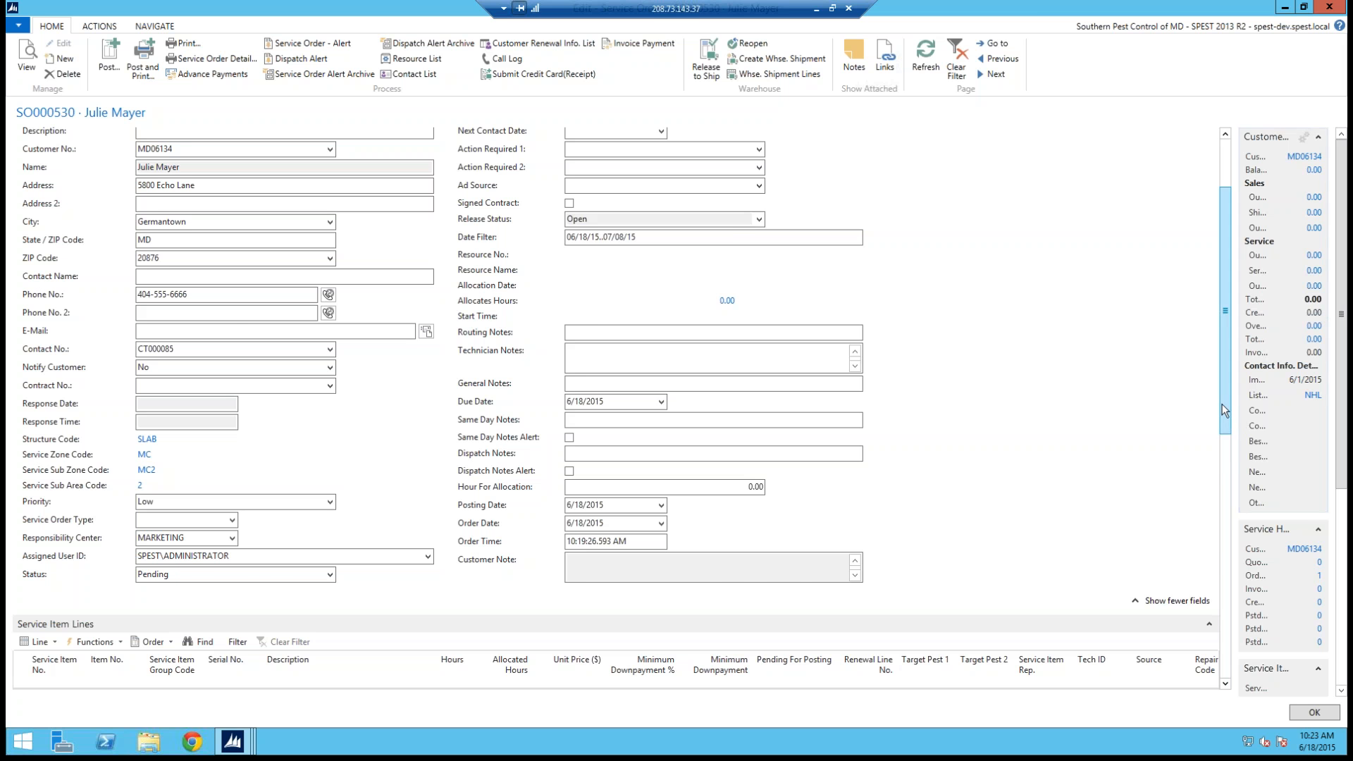
scroll(1227, 443, down, 1)
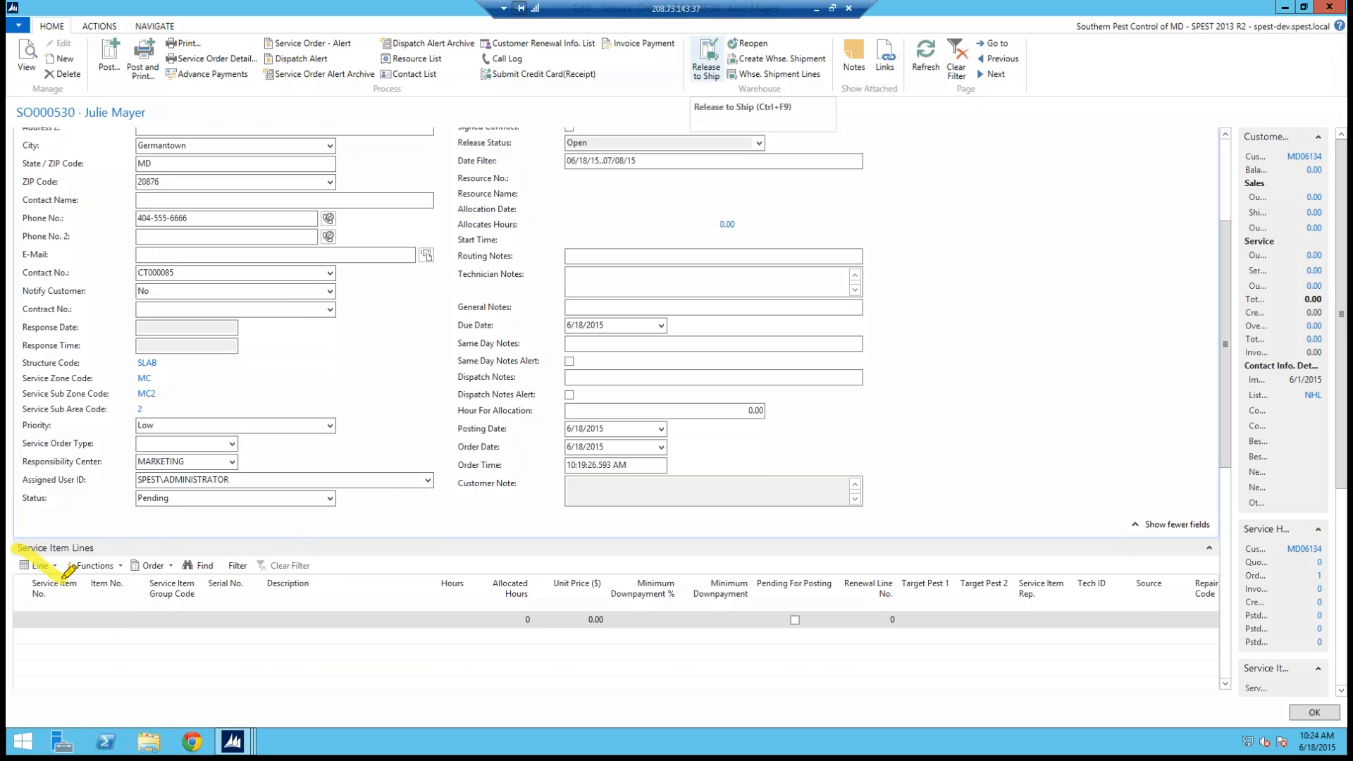
drag(24, 586, 51, 544)
click(105, 642)
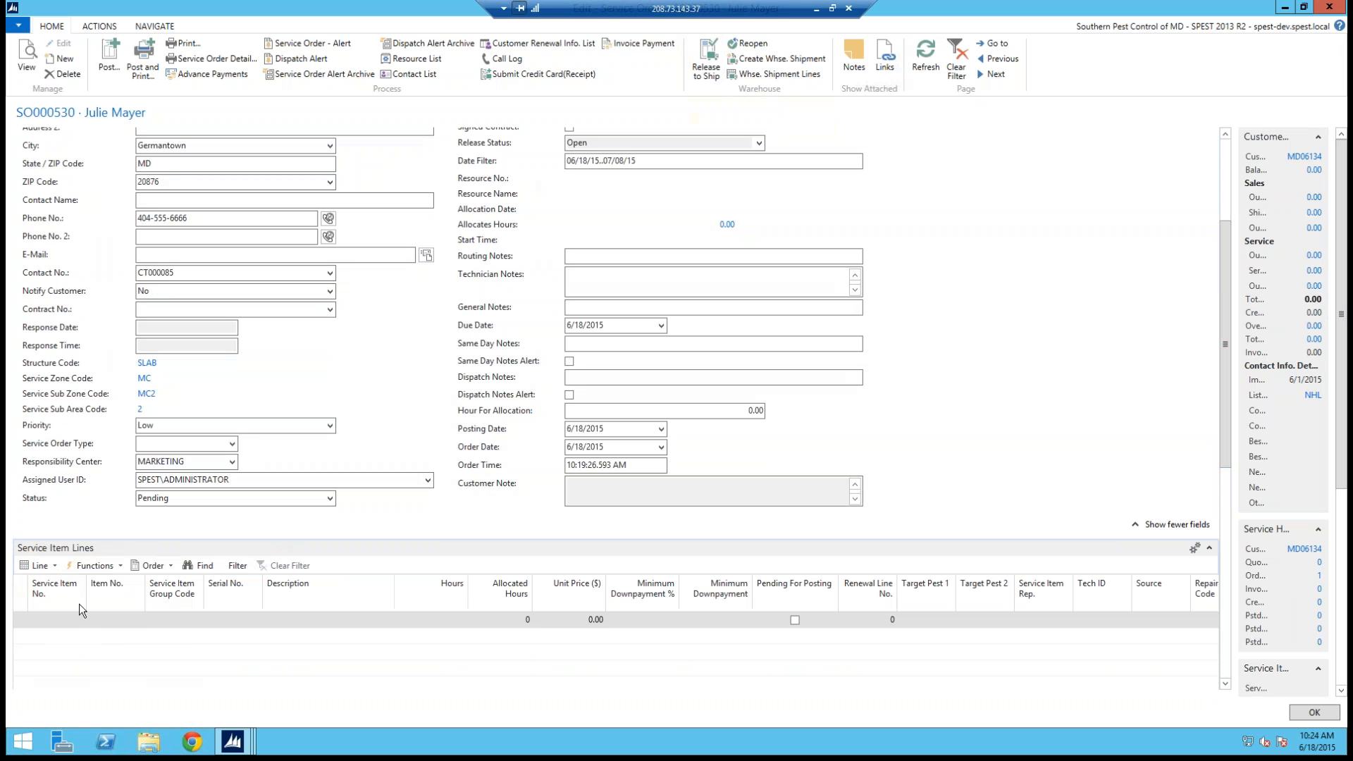
click(52, 567)
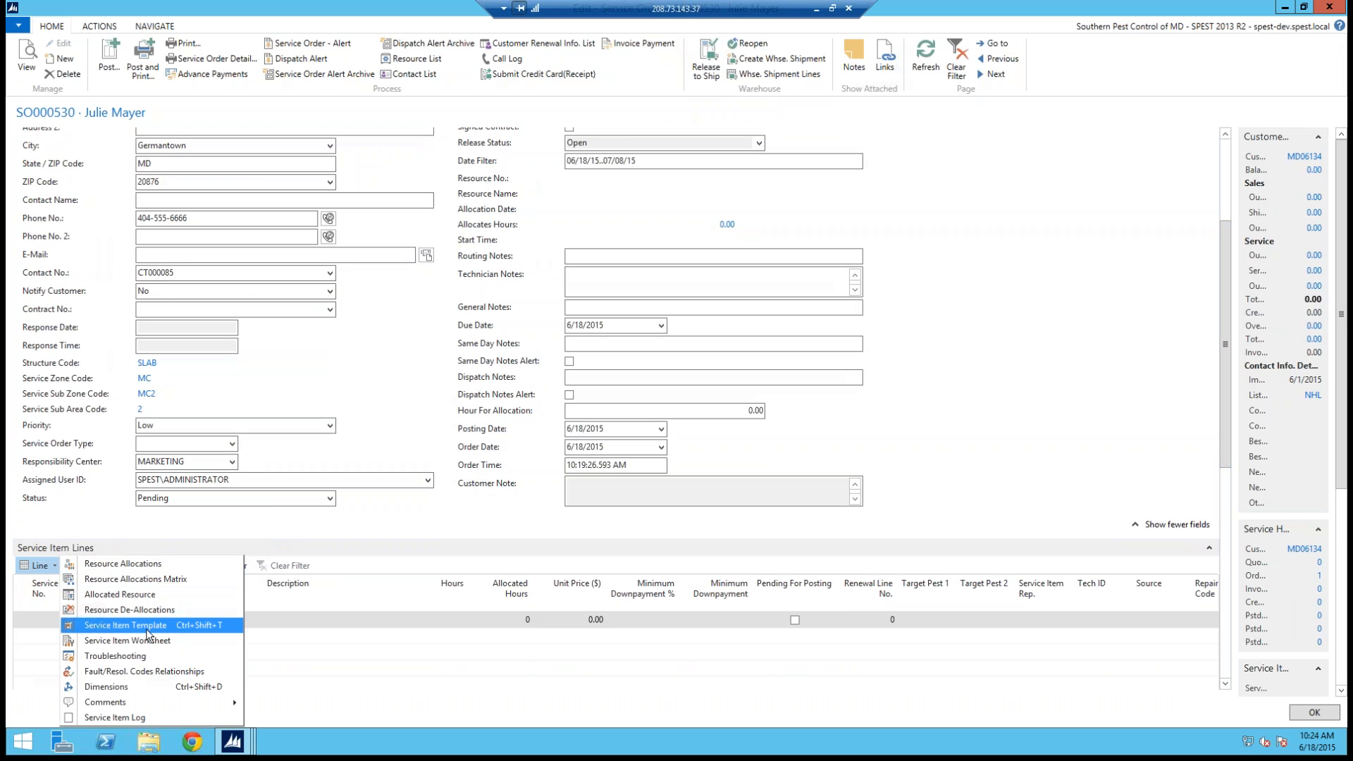
click(100, 627)
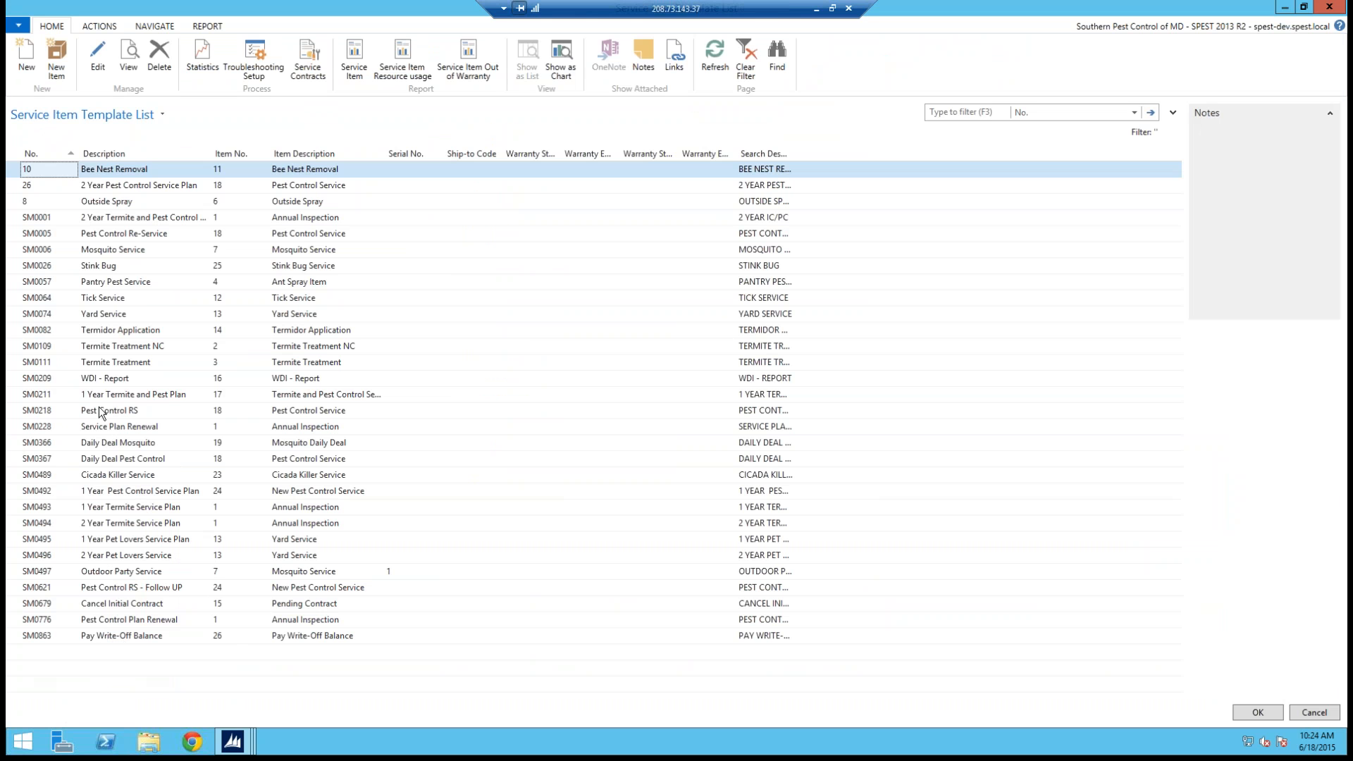
click(14, 394)
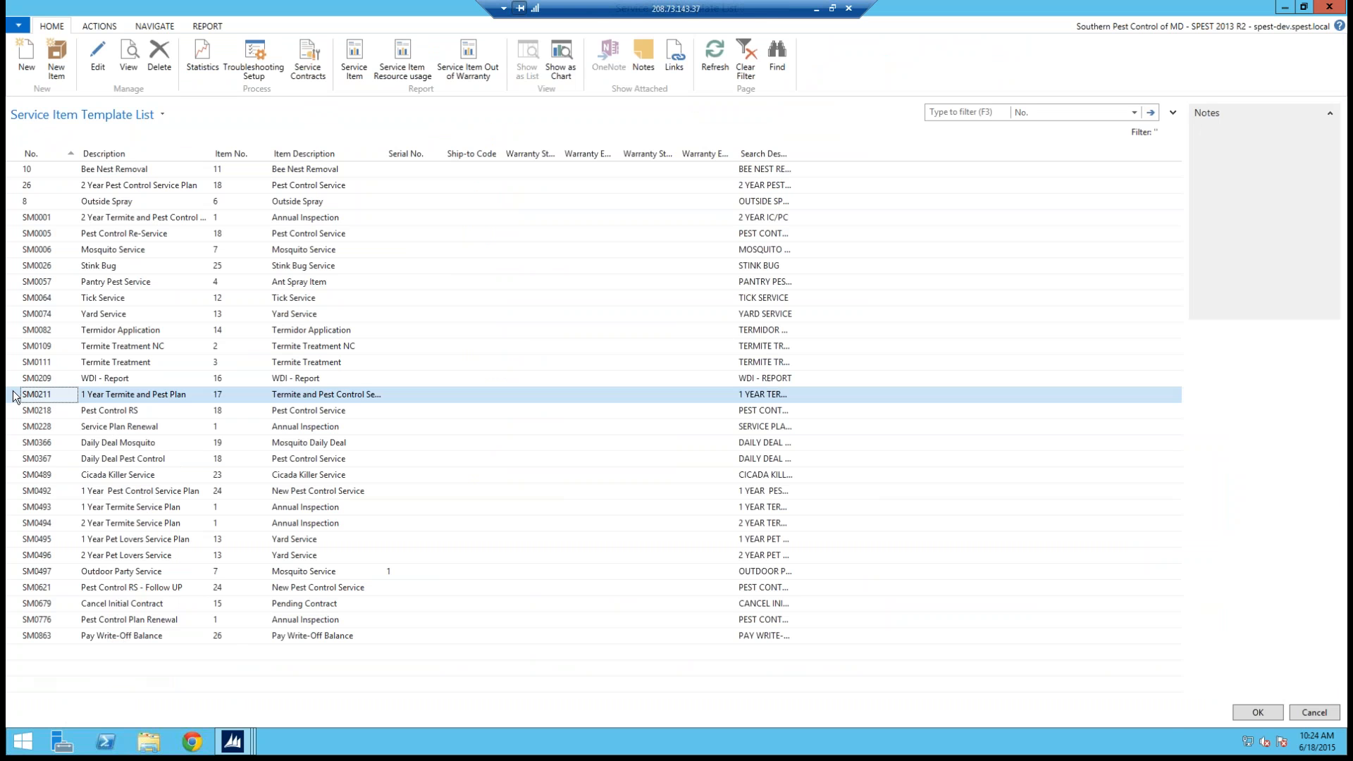
click(1257, 712)
click(930, 59)
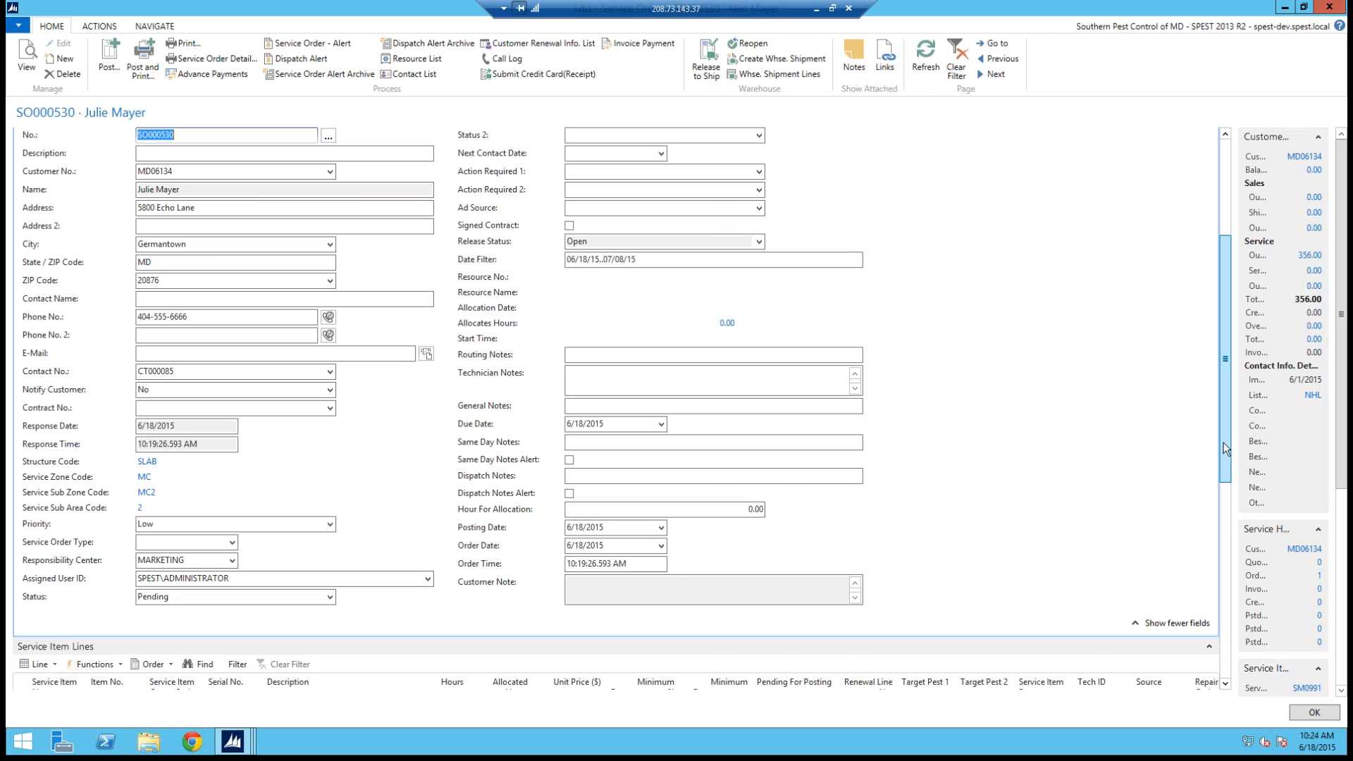
scroll(1226, 303, down, 3)
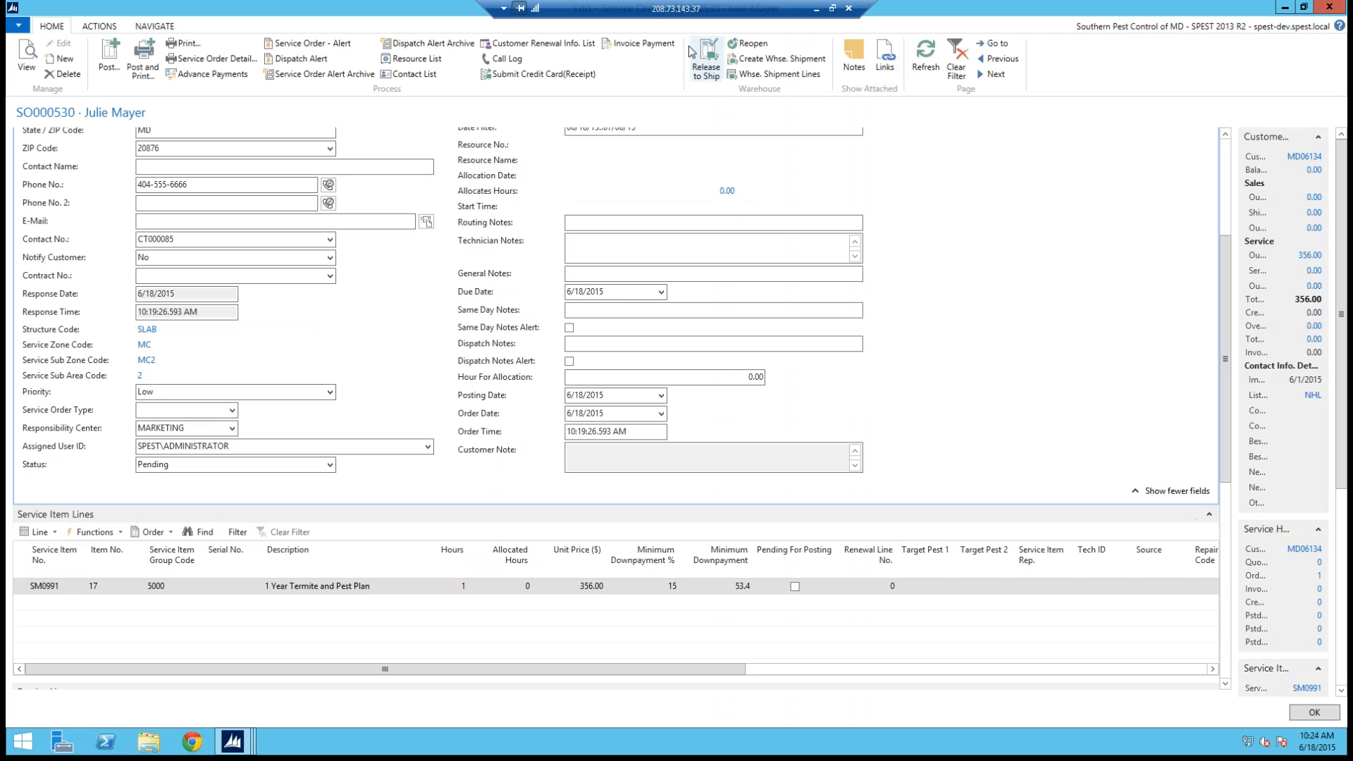
mouse_move(18, 503)
mouse_down()
mouse_move(80, 531)
mouse_move(54, 510)
mouse_up()
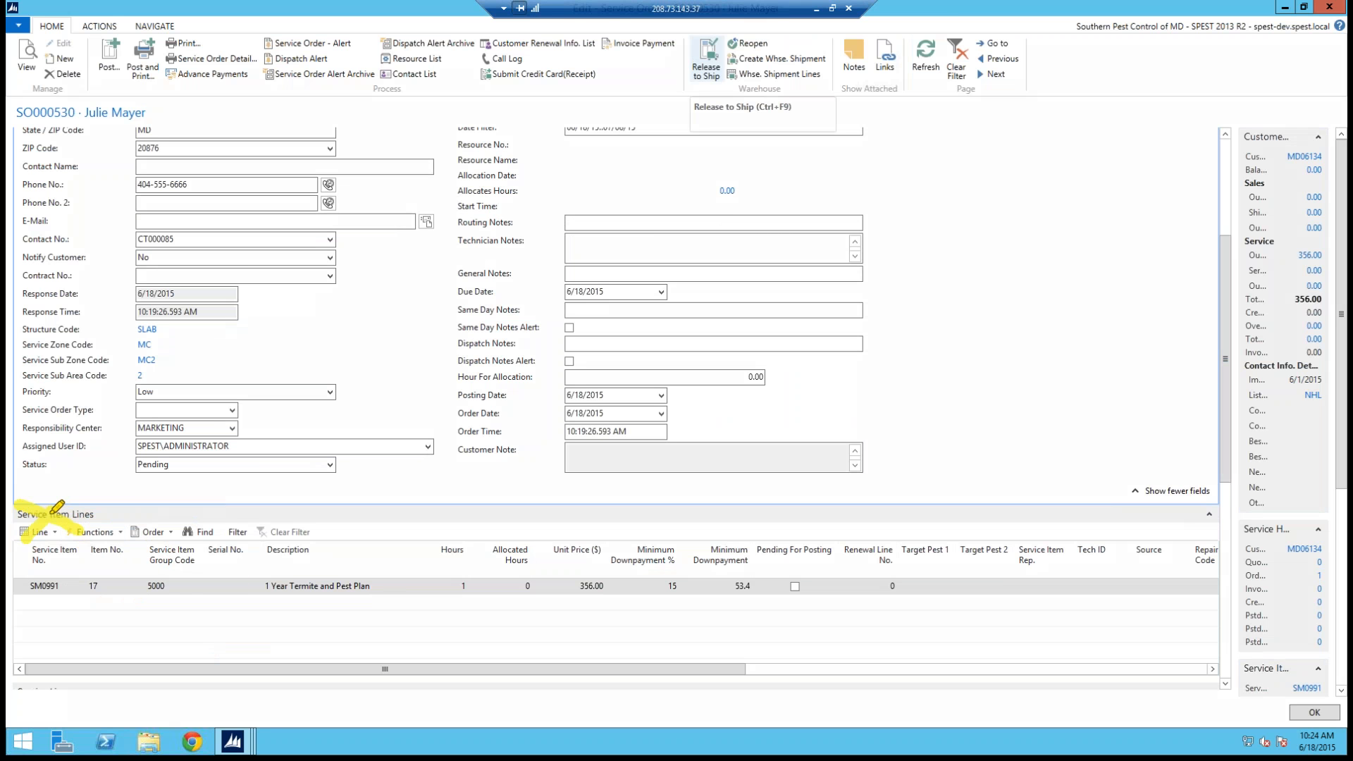
key(Escape)
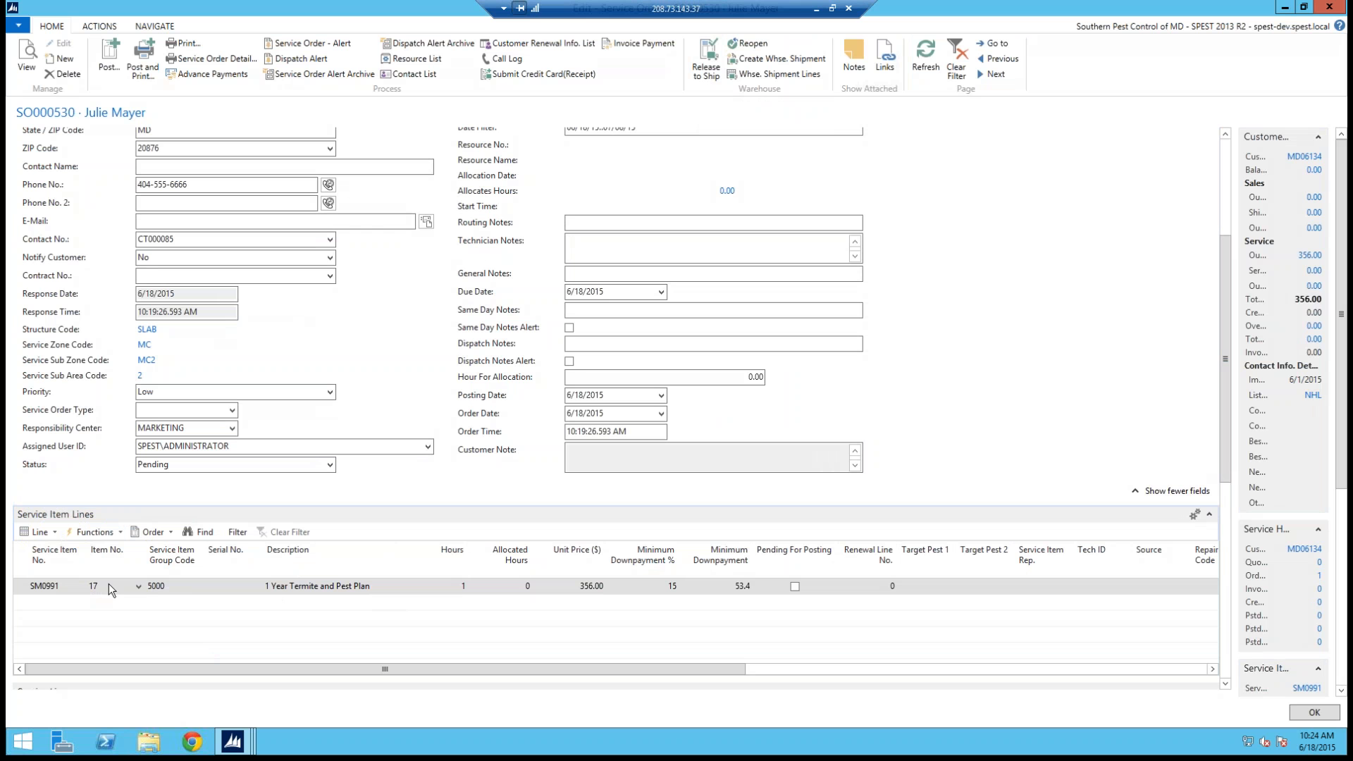
Step: Add a second service item line using the Mosquito Service template
click(54, 533)
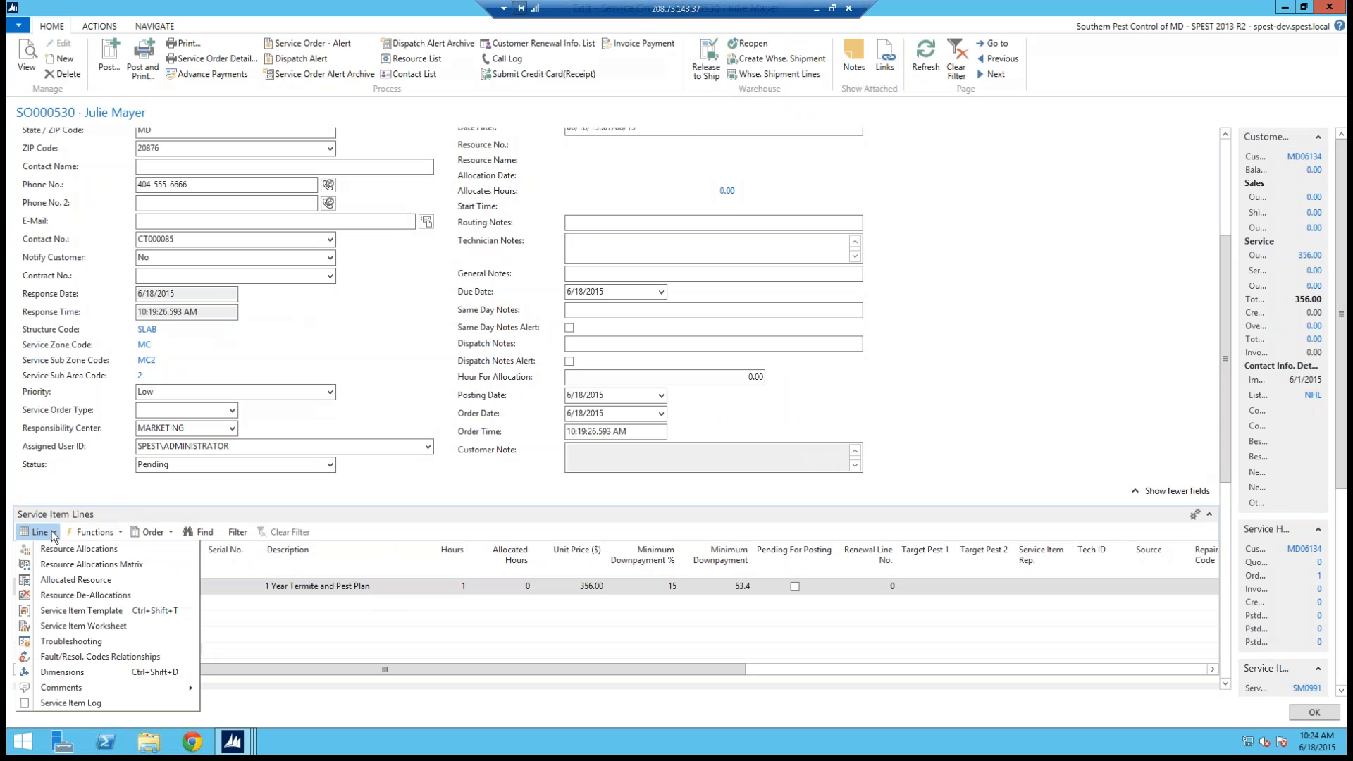
click(90, 612)
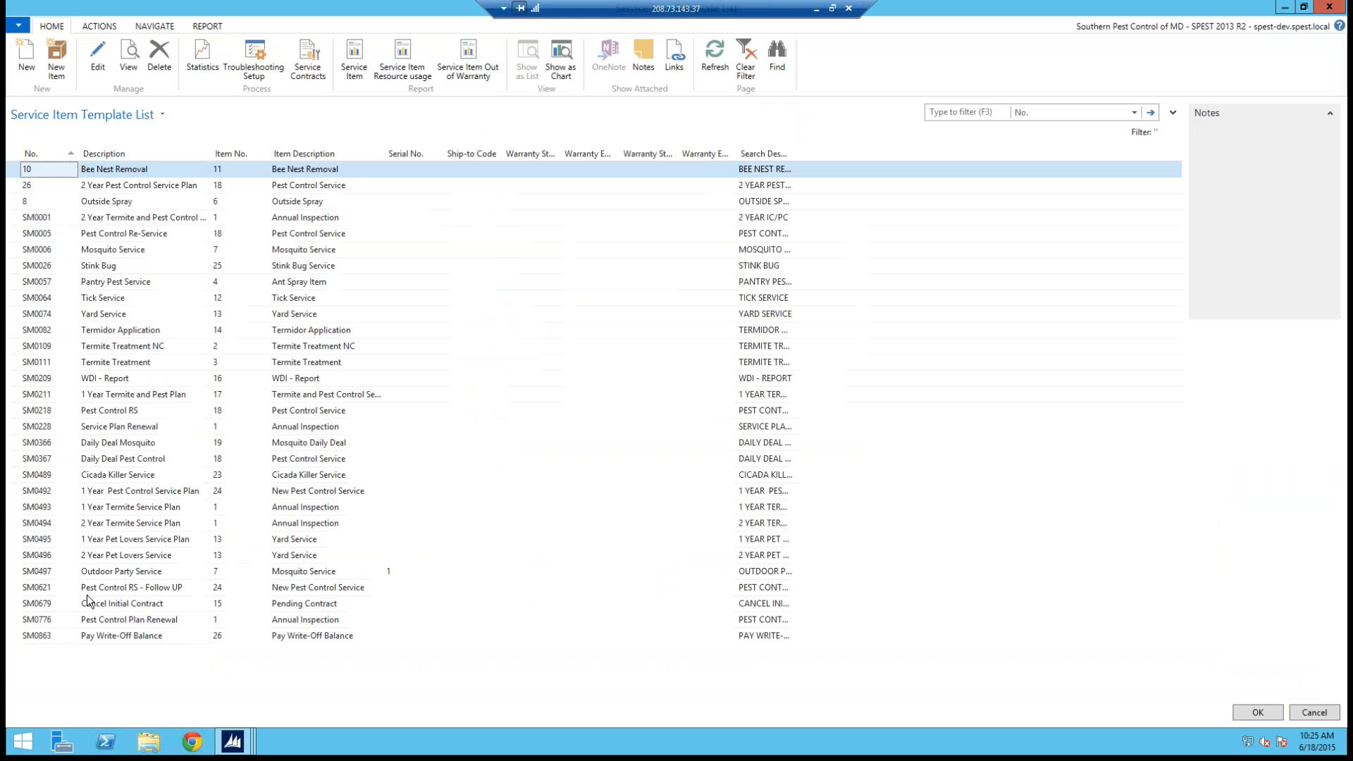
click(16, 251)
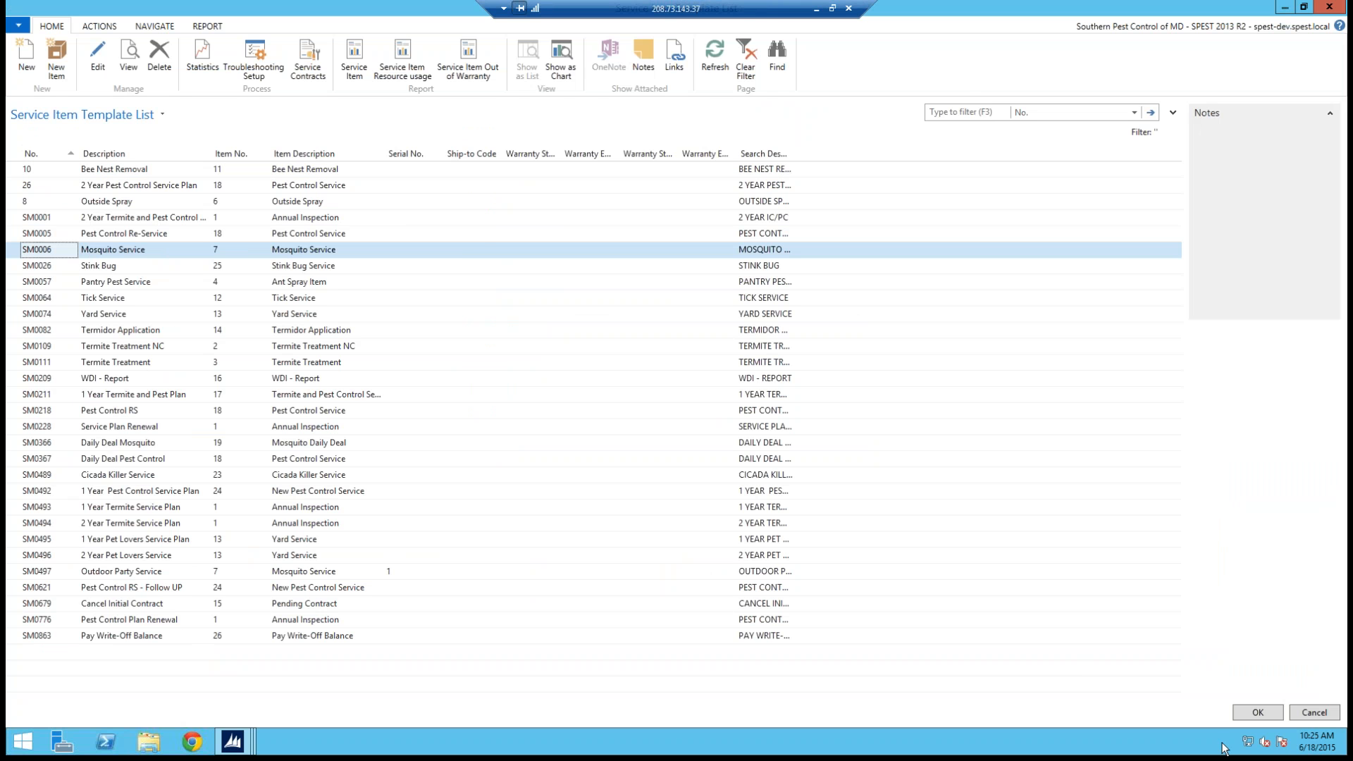
click(1246, 713)
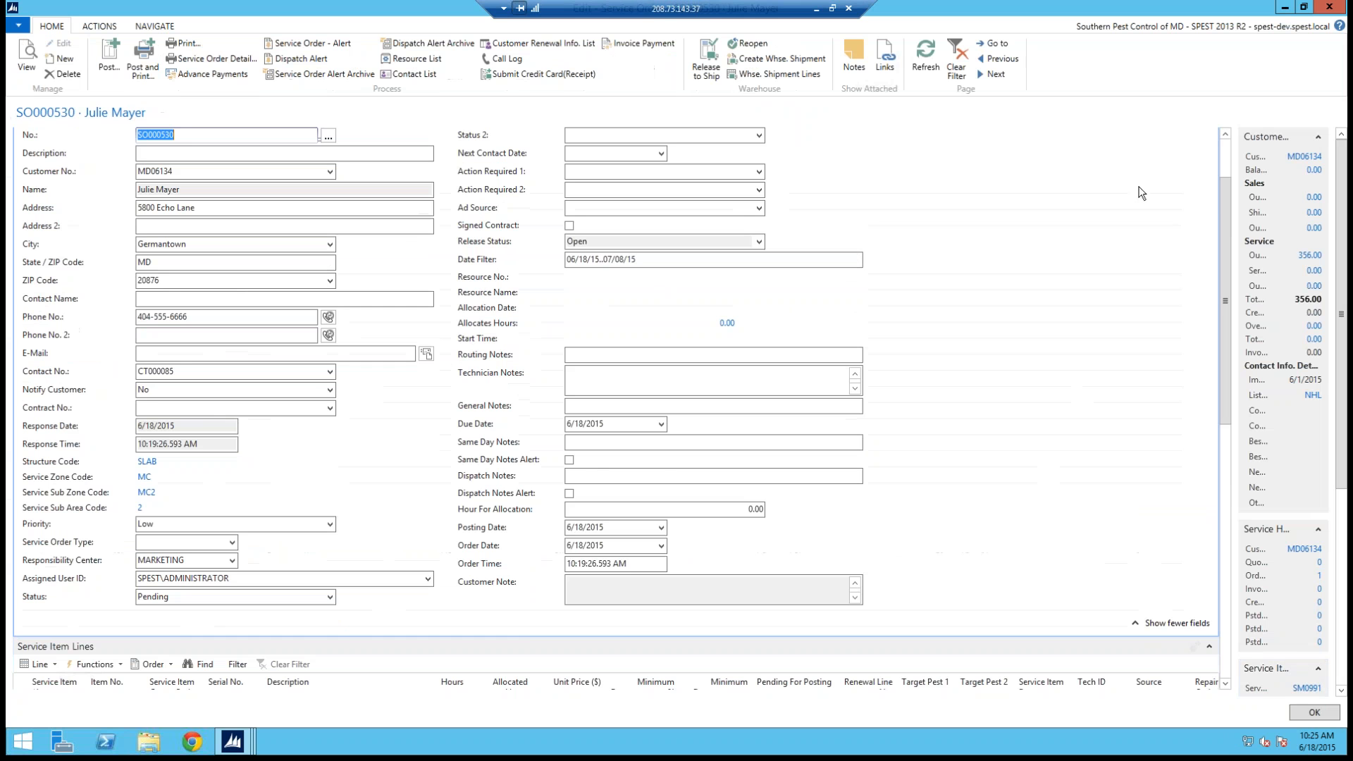
Step: Refresh the order and set the customer downpayment in the service line details to 200
scroll(1222, 201, down, 3)
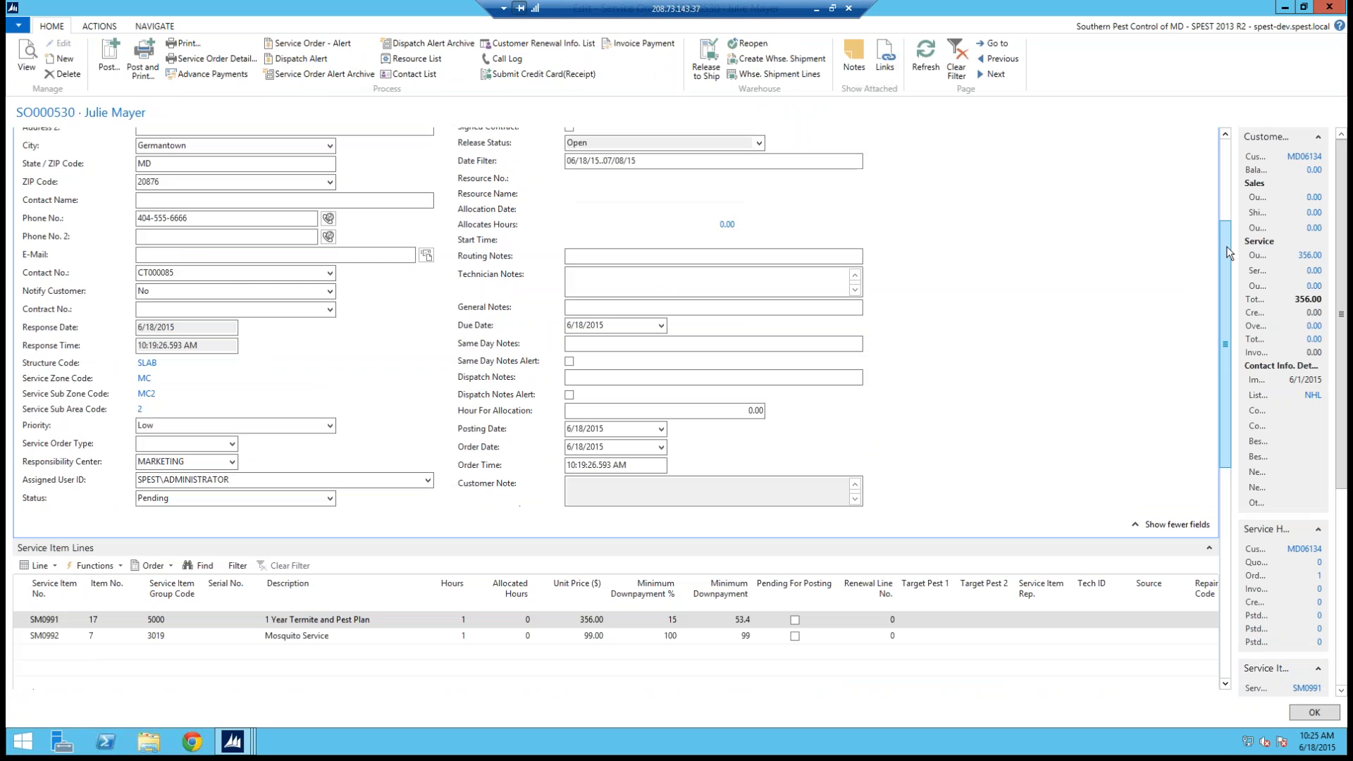
click(924, 54)
scroll(902, 499, down, 3)
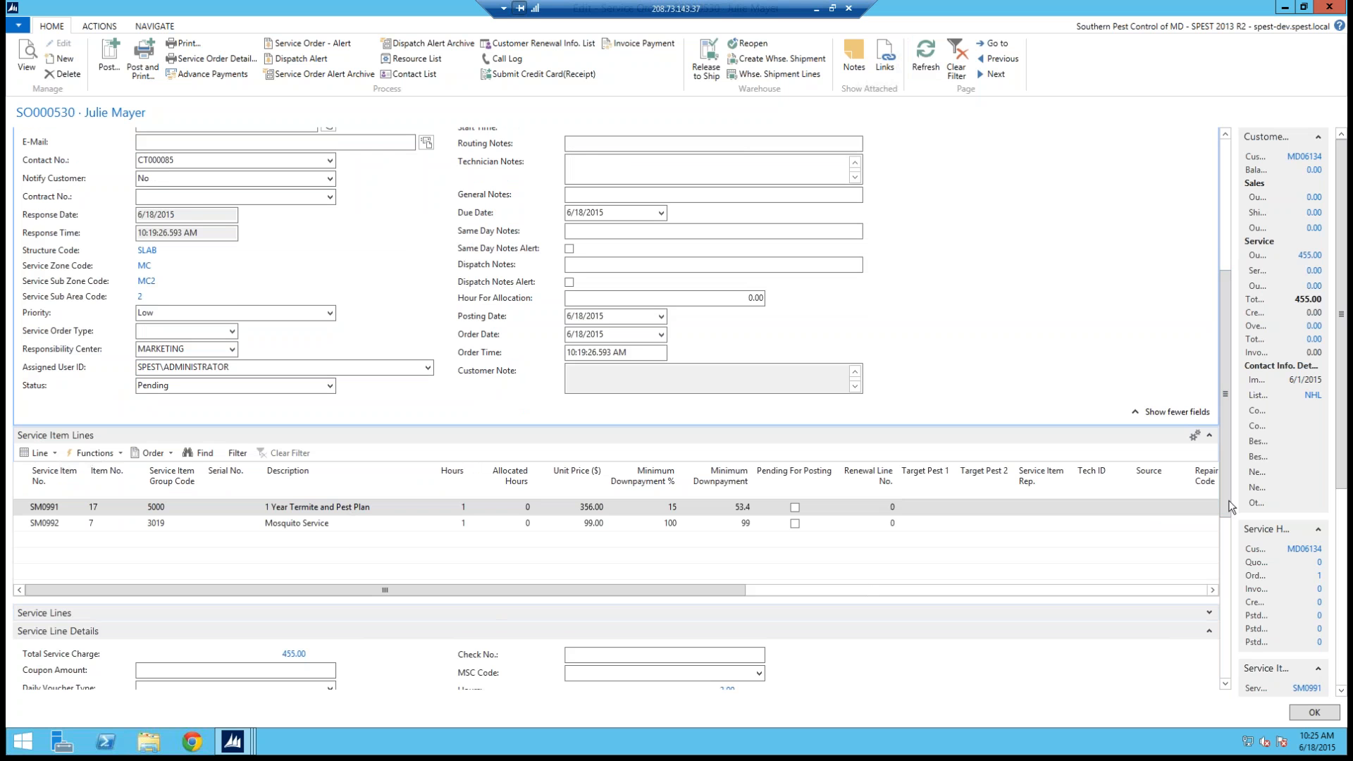
scroll(1226, 521, down, 2)
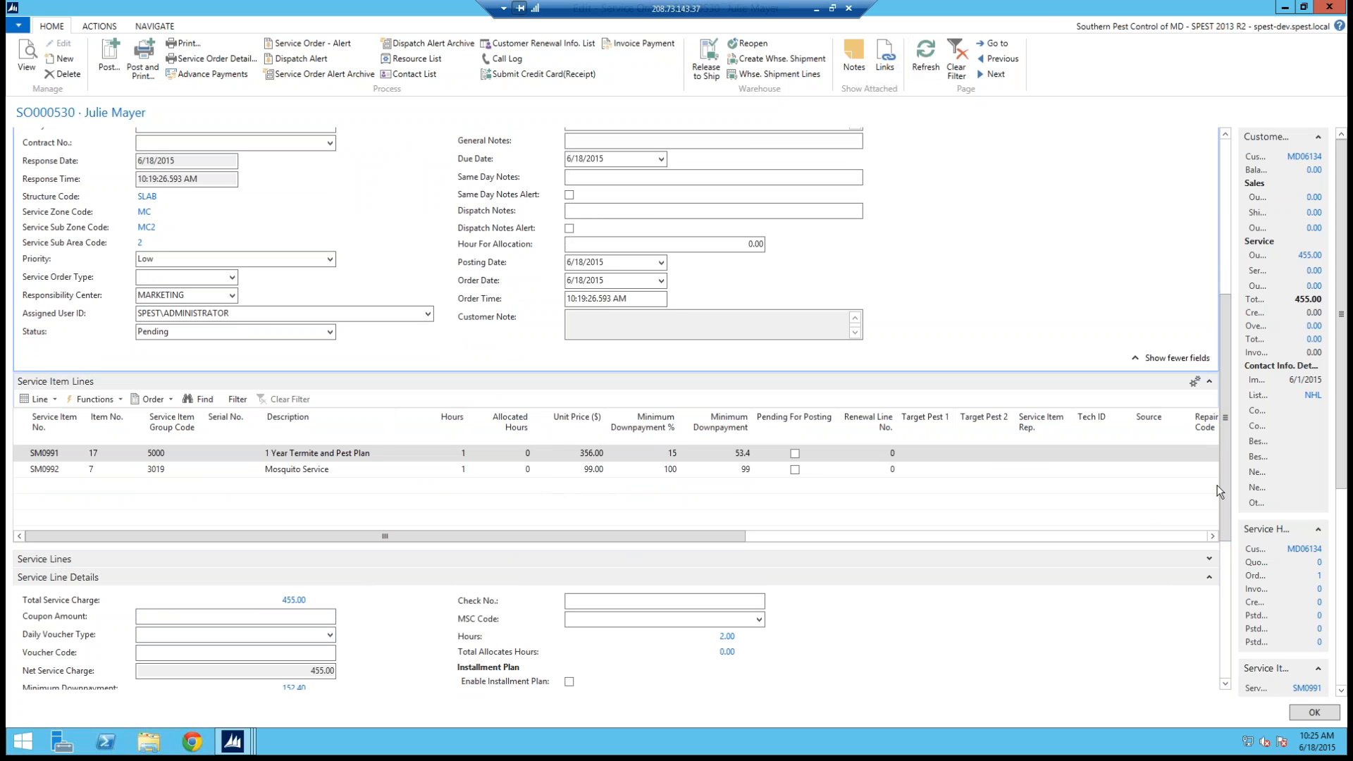
scroll(1195, 513, down, 2)
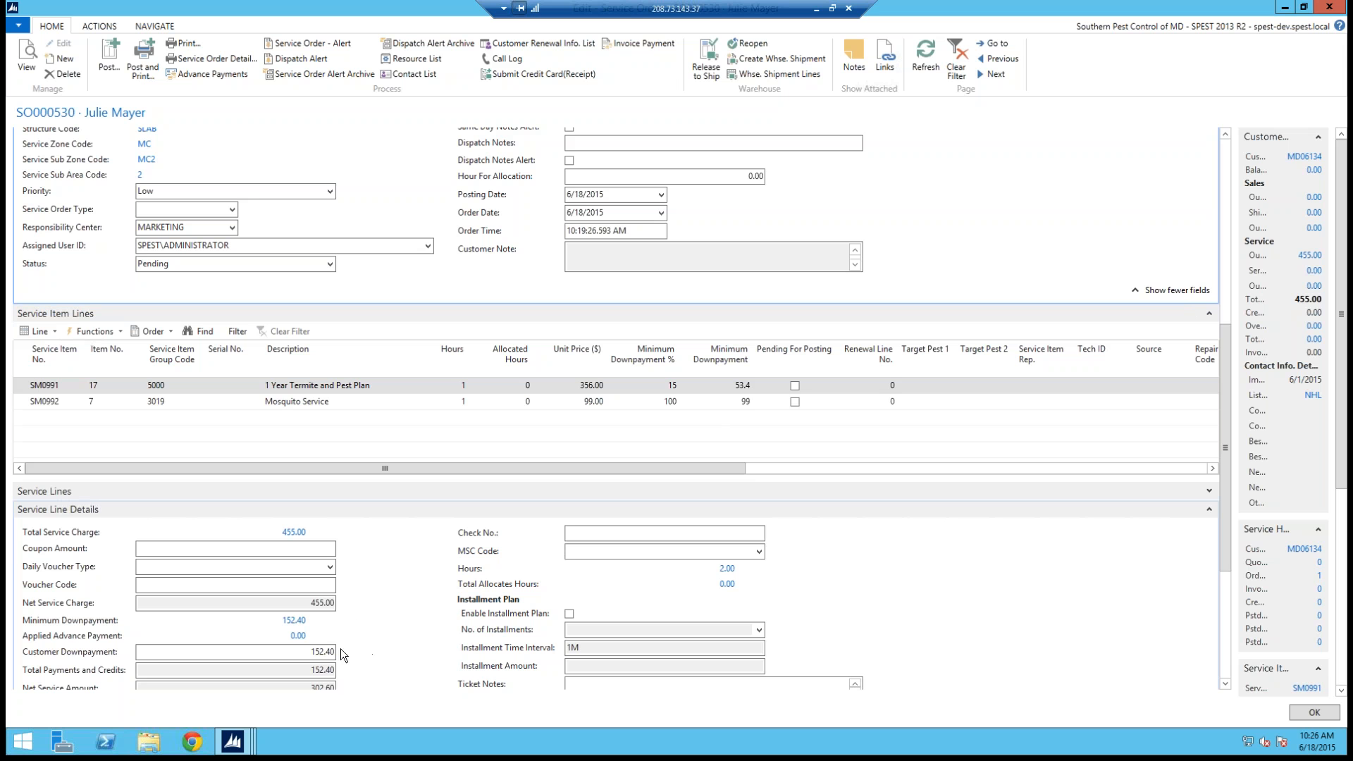
click(279, 653)
double_click(263, 657)
text(200)
key(Tab)
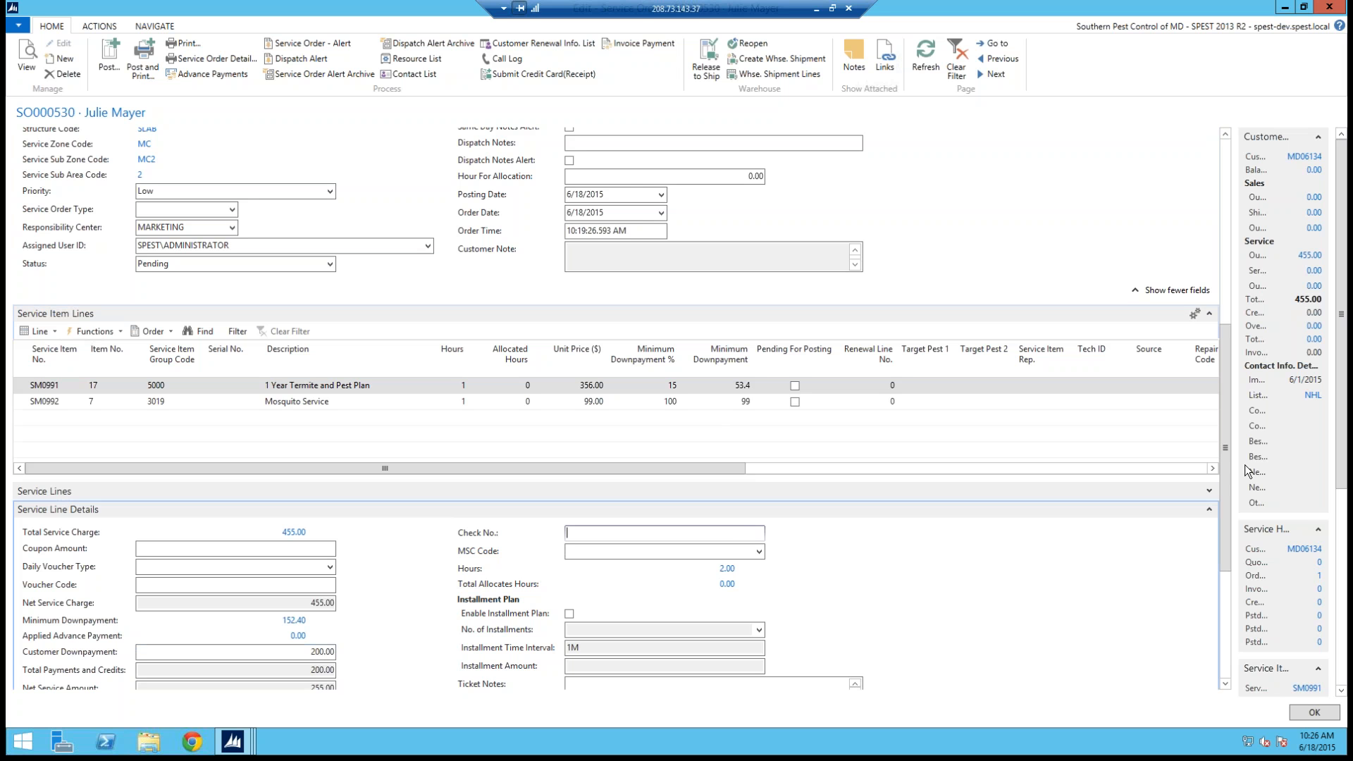
Step: Expand the order's payment section and set the payment method to CREDIT
scroll(1229, 483, down, 1)
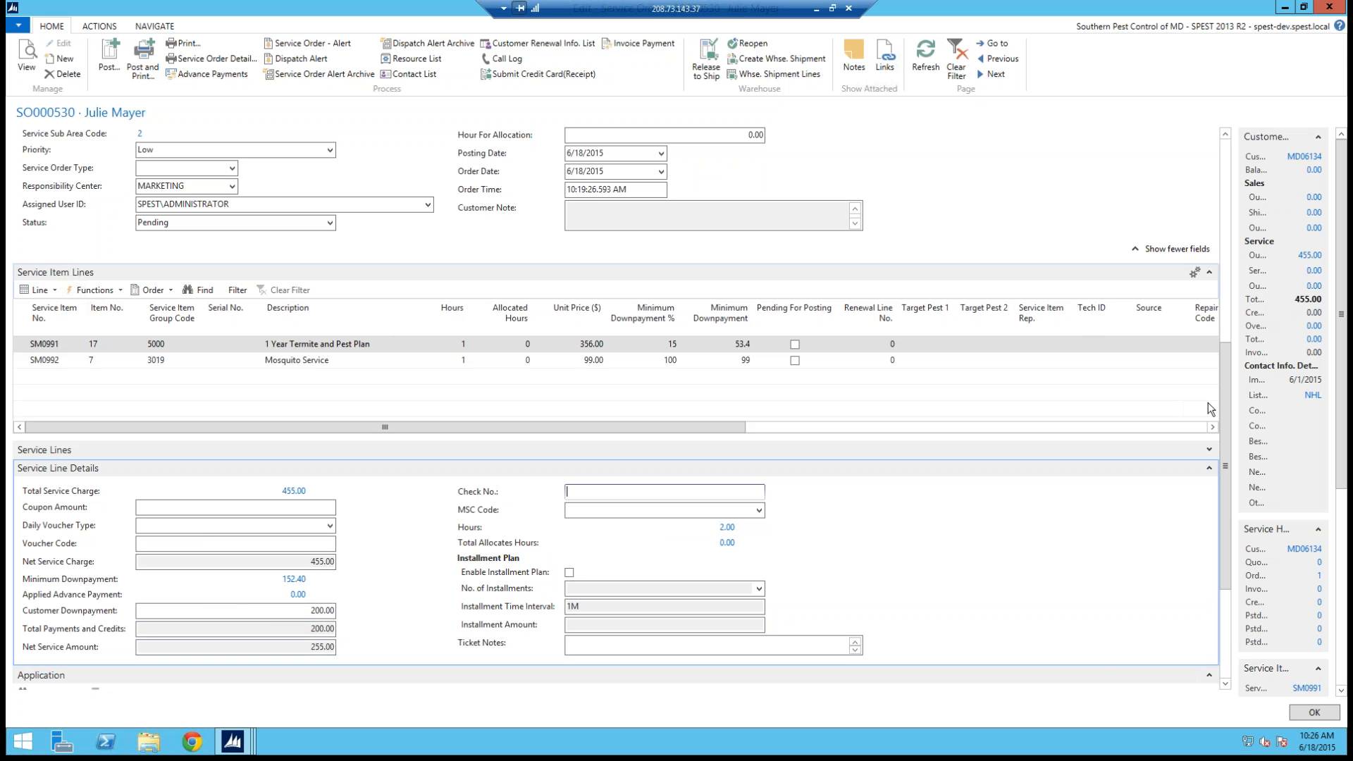
click(334, 611)
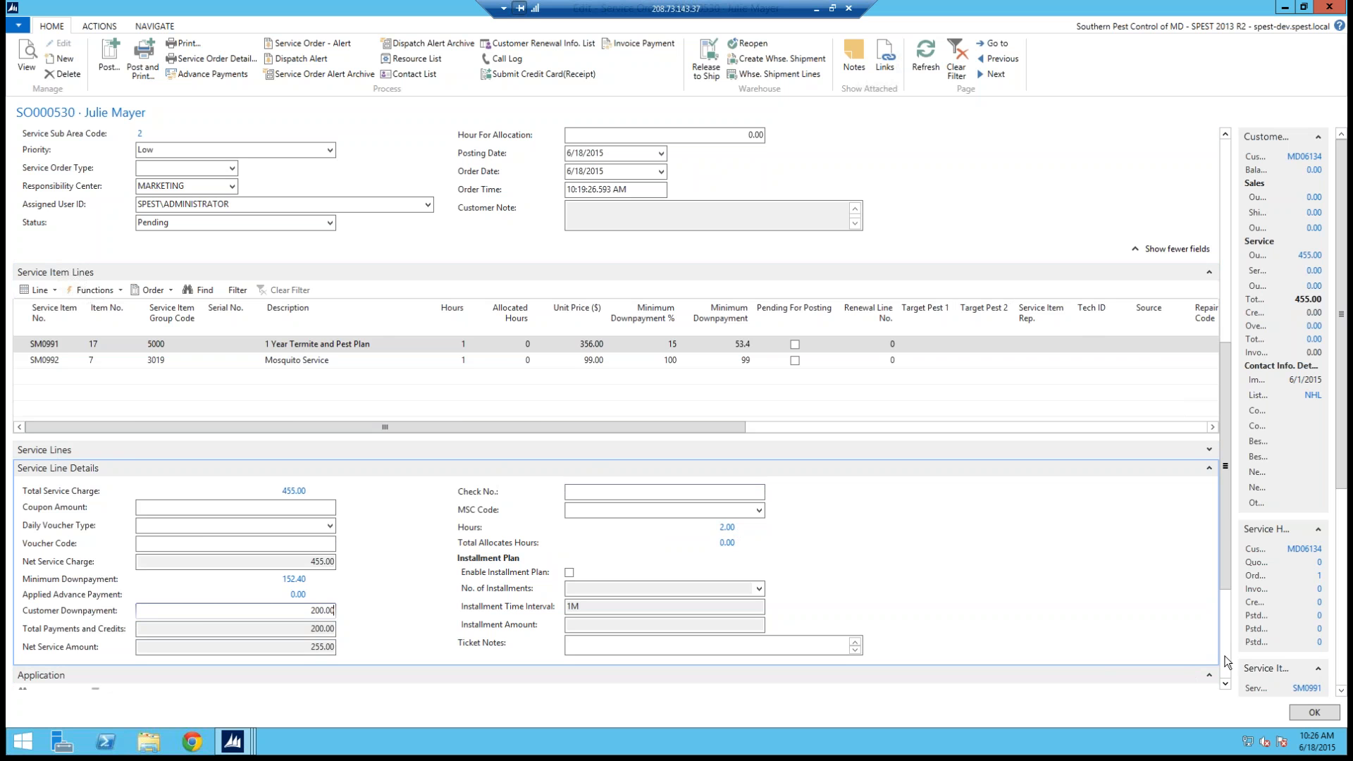
scroll(1229, 662, down, 3)
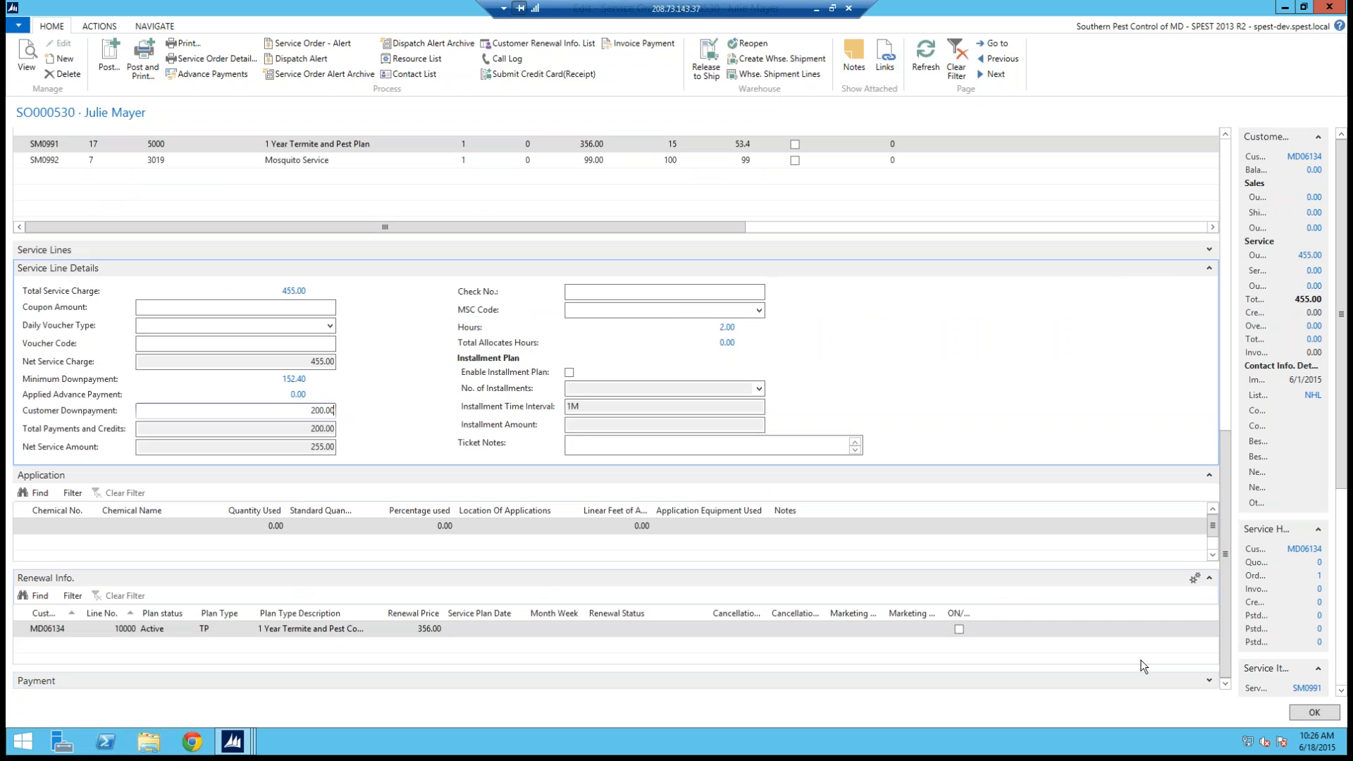
click(1209, 679)
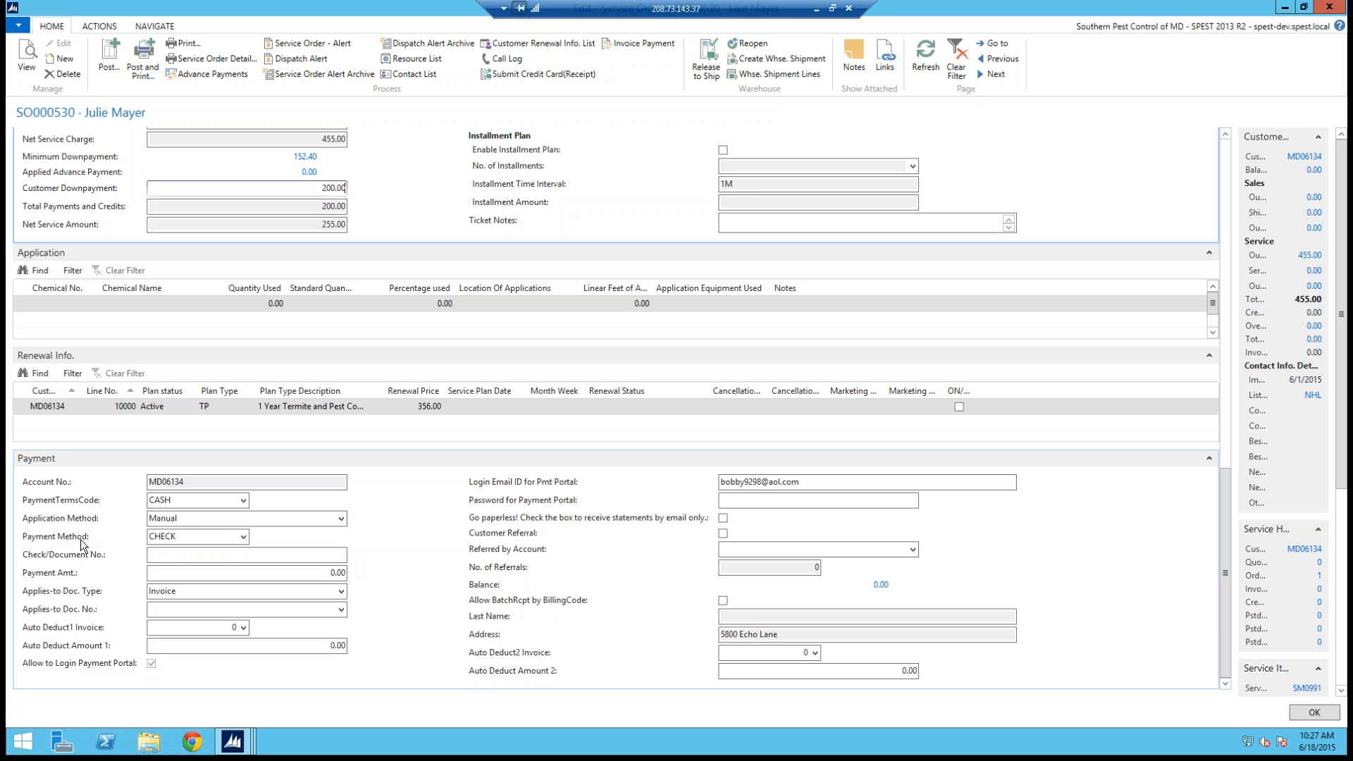
click(243, 537)
click(174, 603)
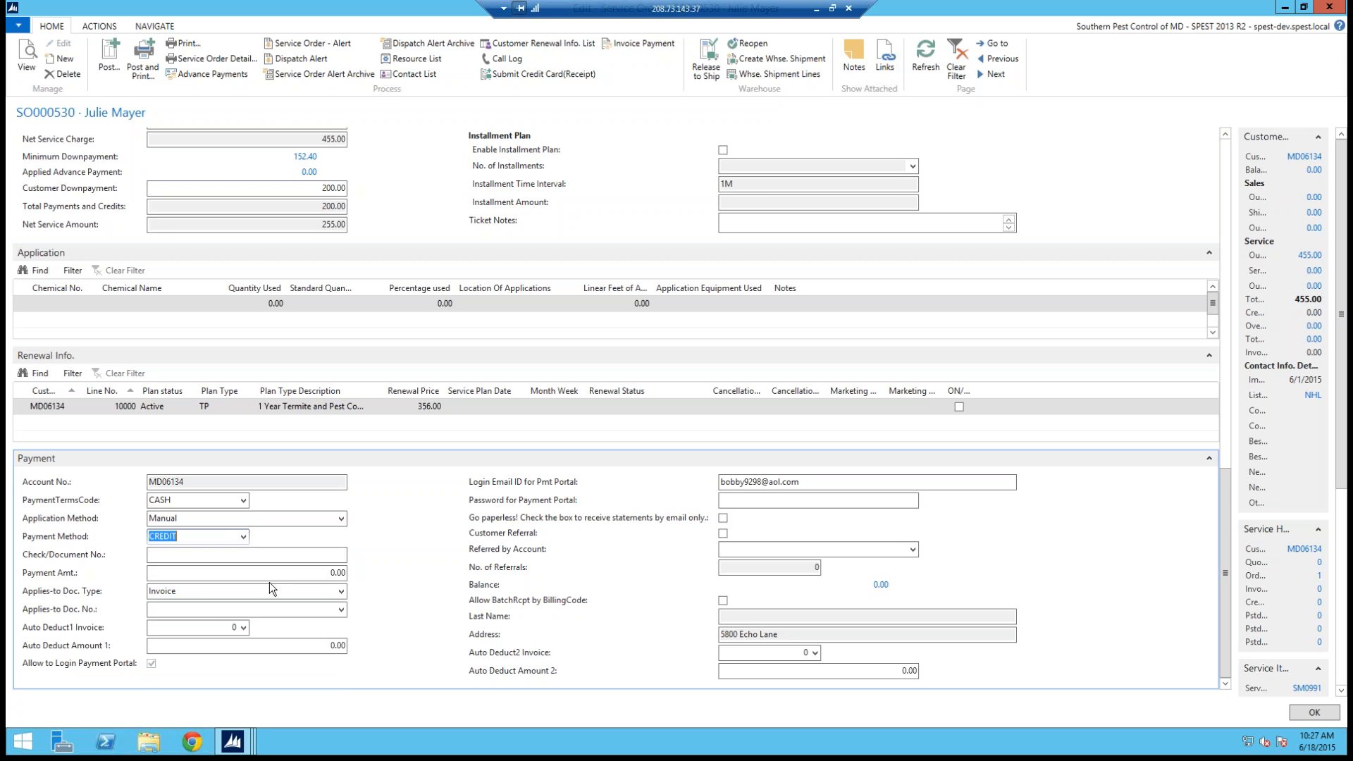
Step: Set the payment amount to 200 and submit a credit card receipt, entering the credit card number
click(337, 572)
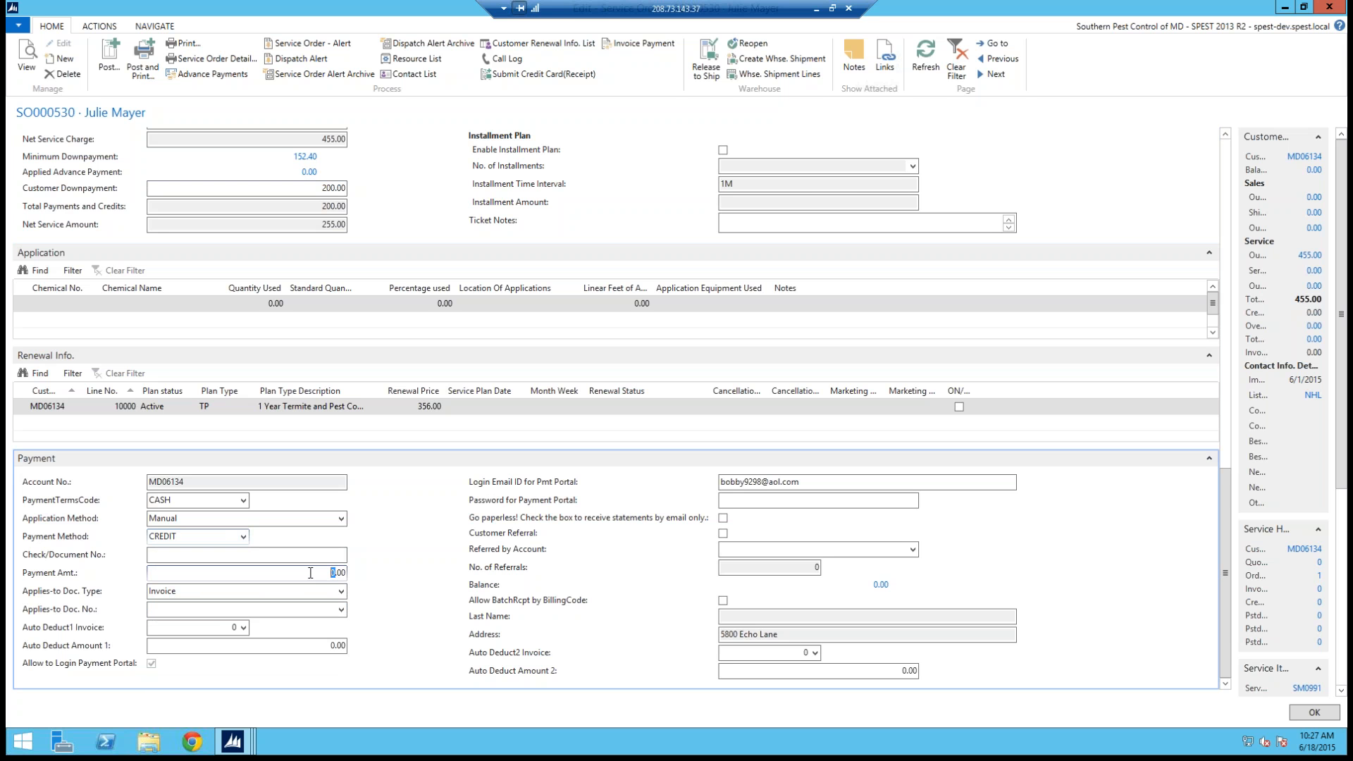
key(Tab)
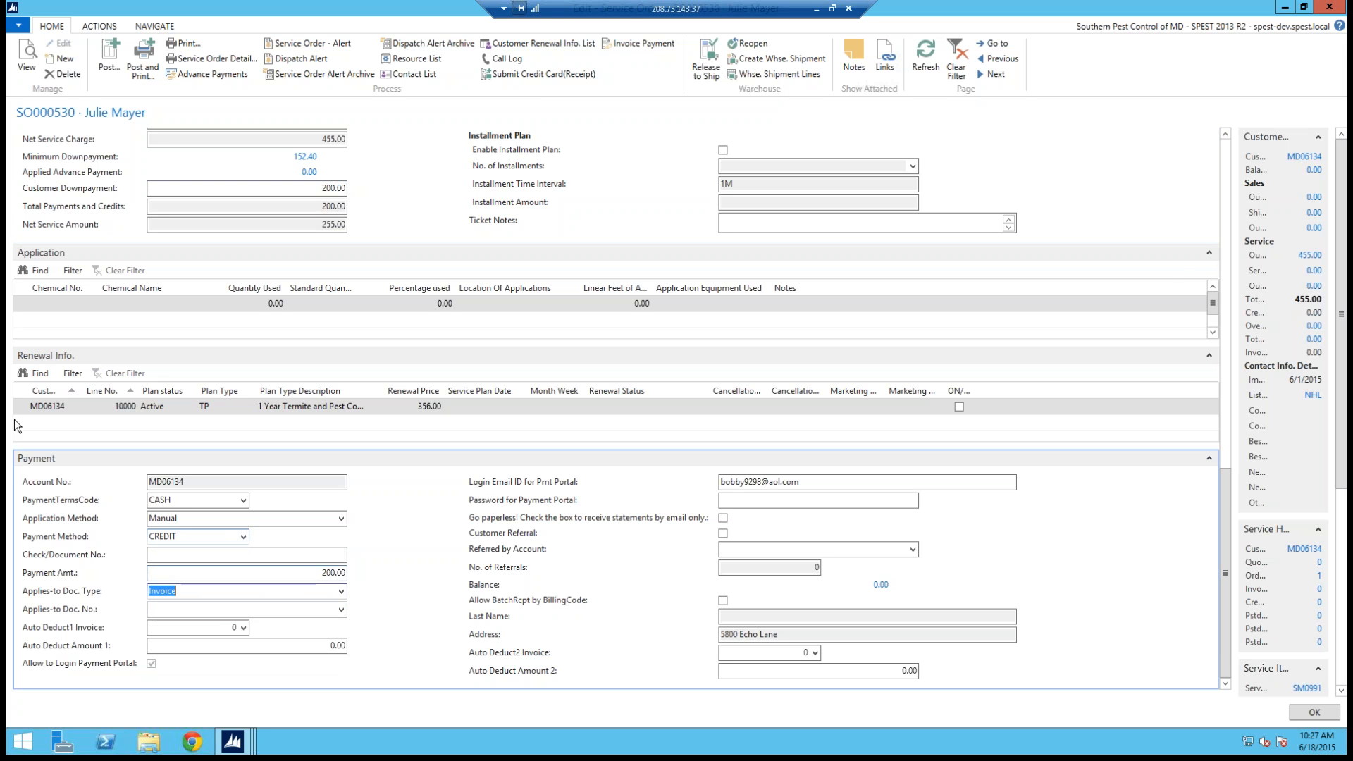
click(530, 75)
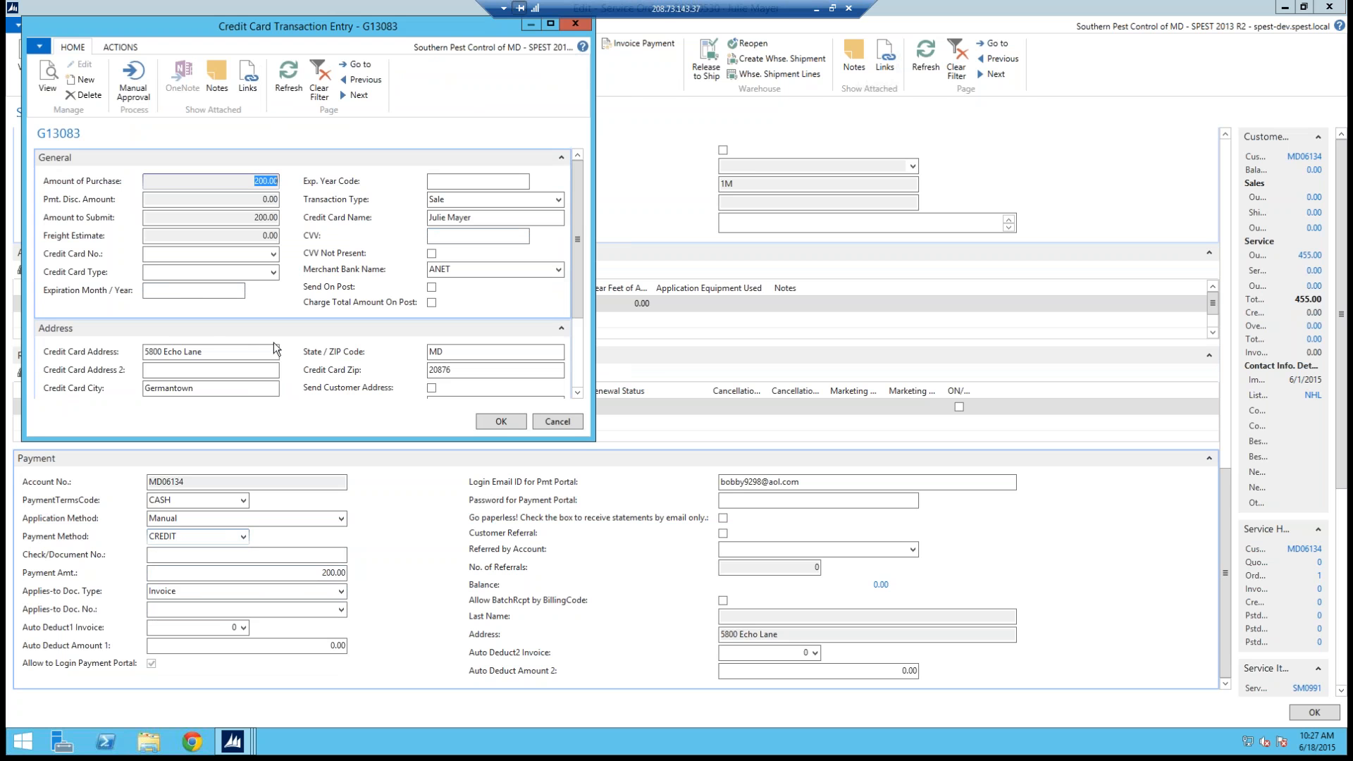
click(157, 256)
text(555533335555)
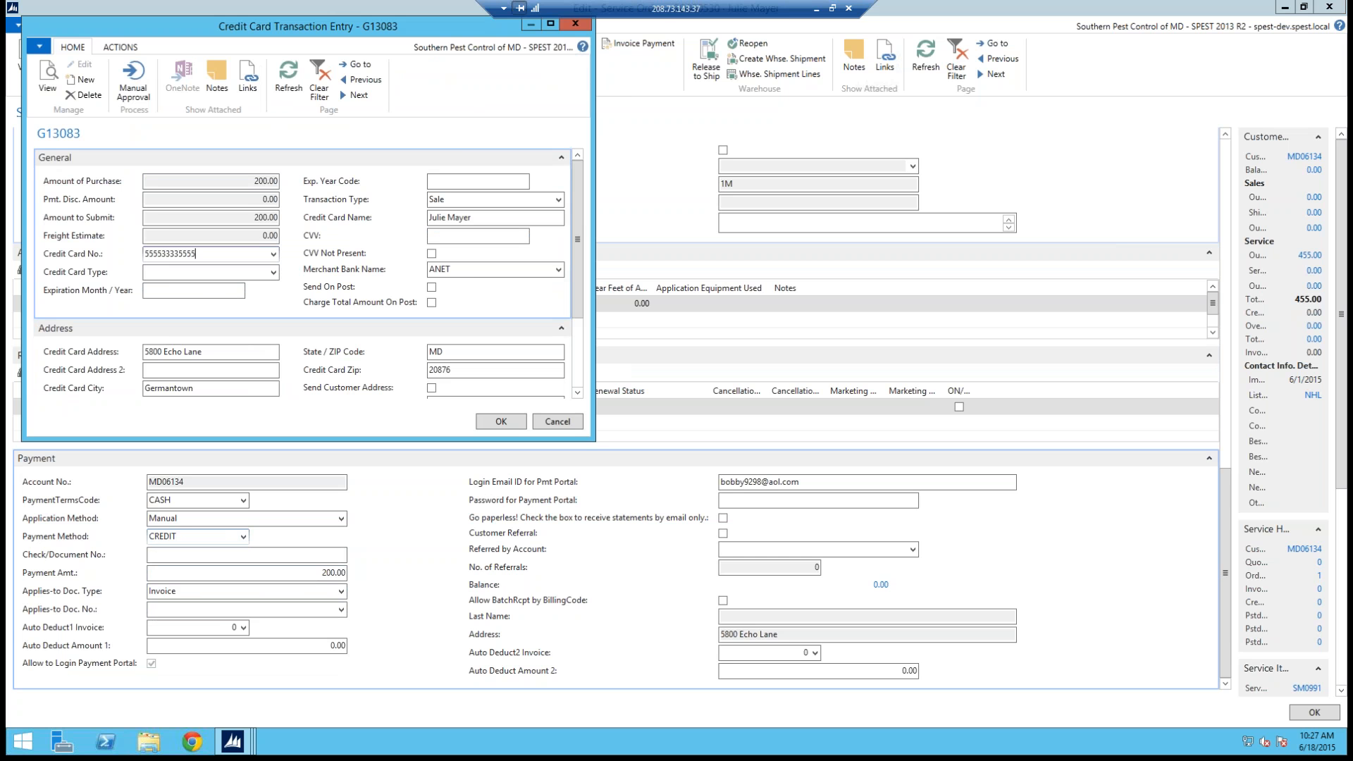
key(Tab)
key(Tab)
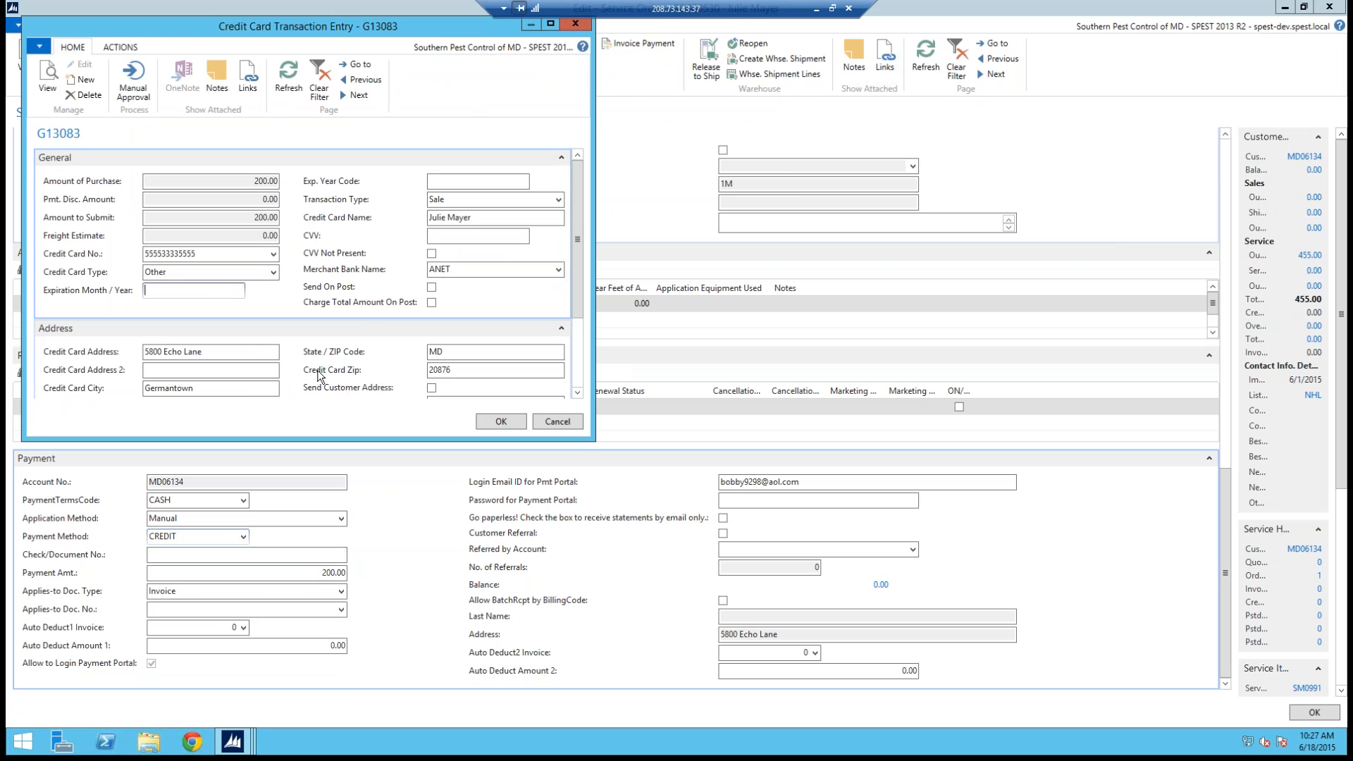
click(567, 424)
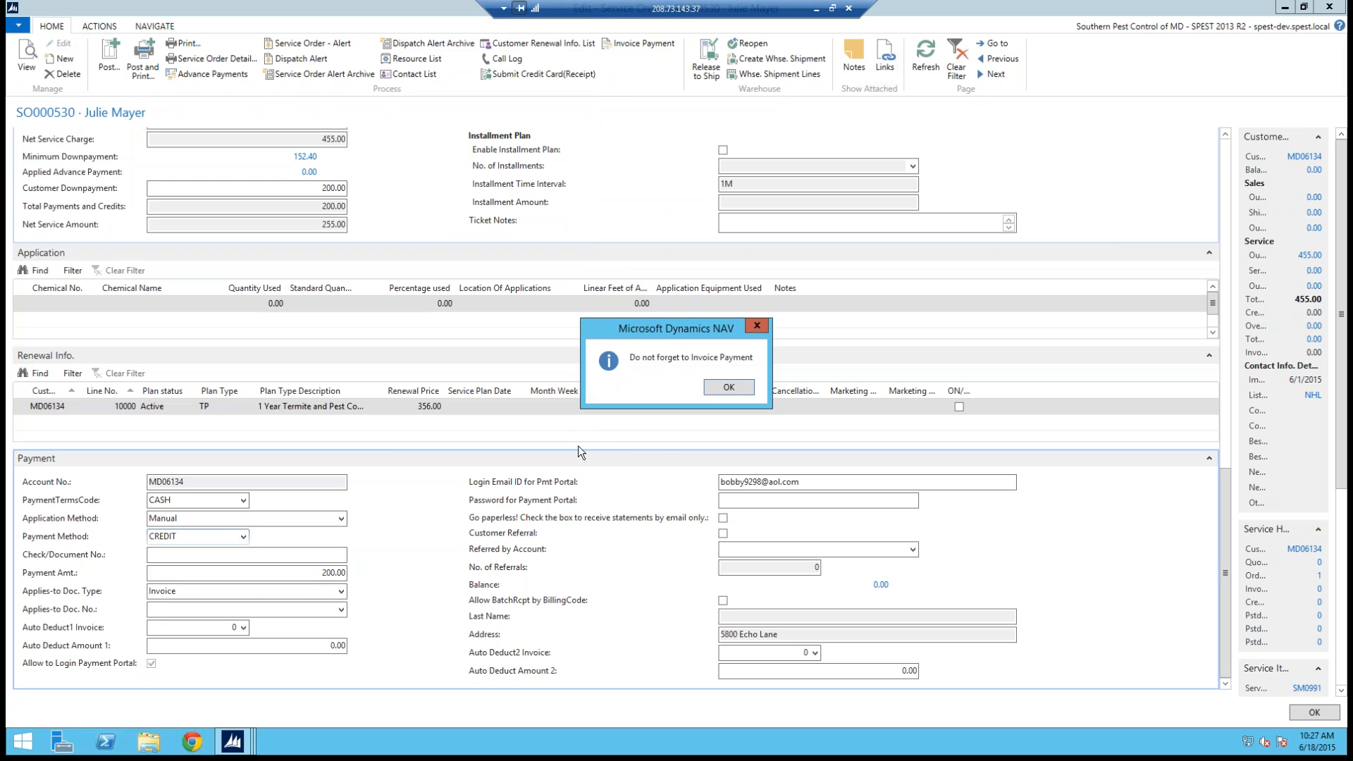
click(727, 388)
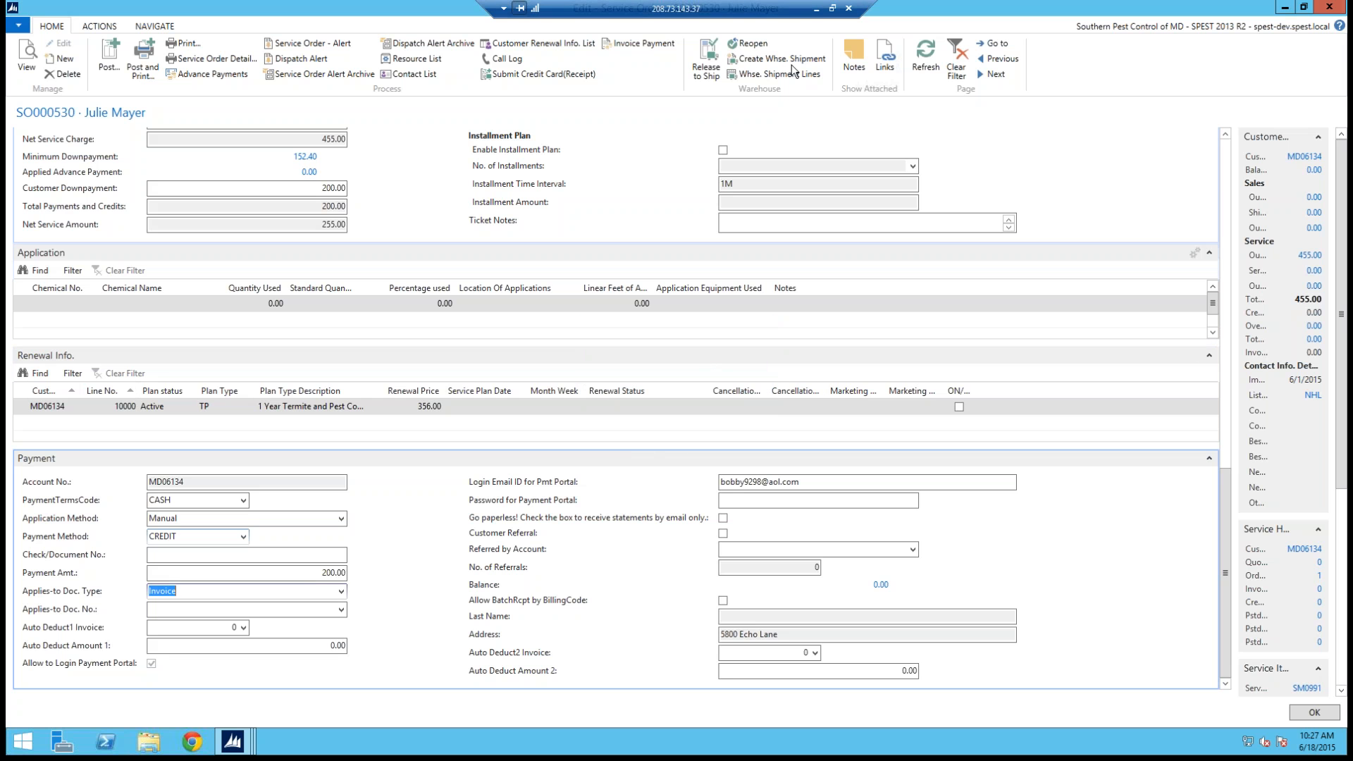
Step: Invoice the payment, accepting that it is not applied to any document
key(alt)
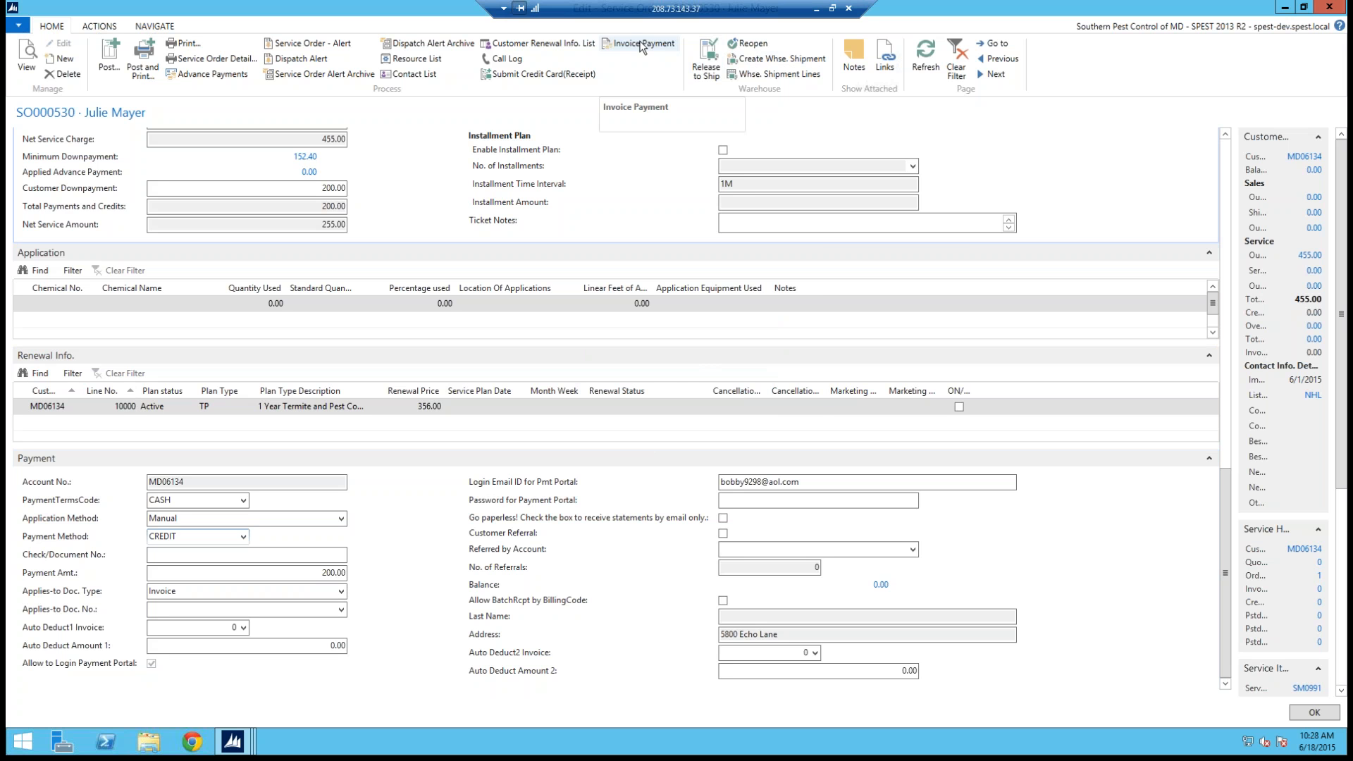
click(641, 47)
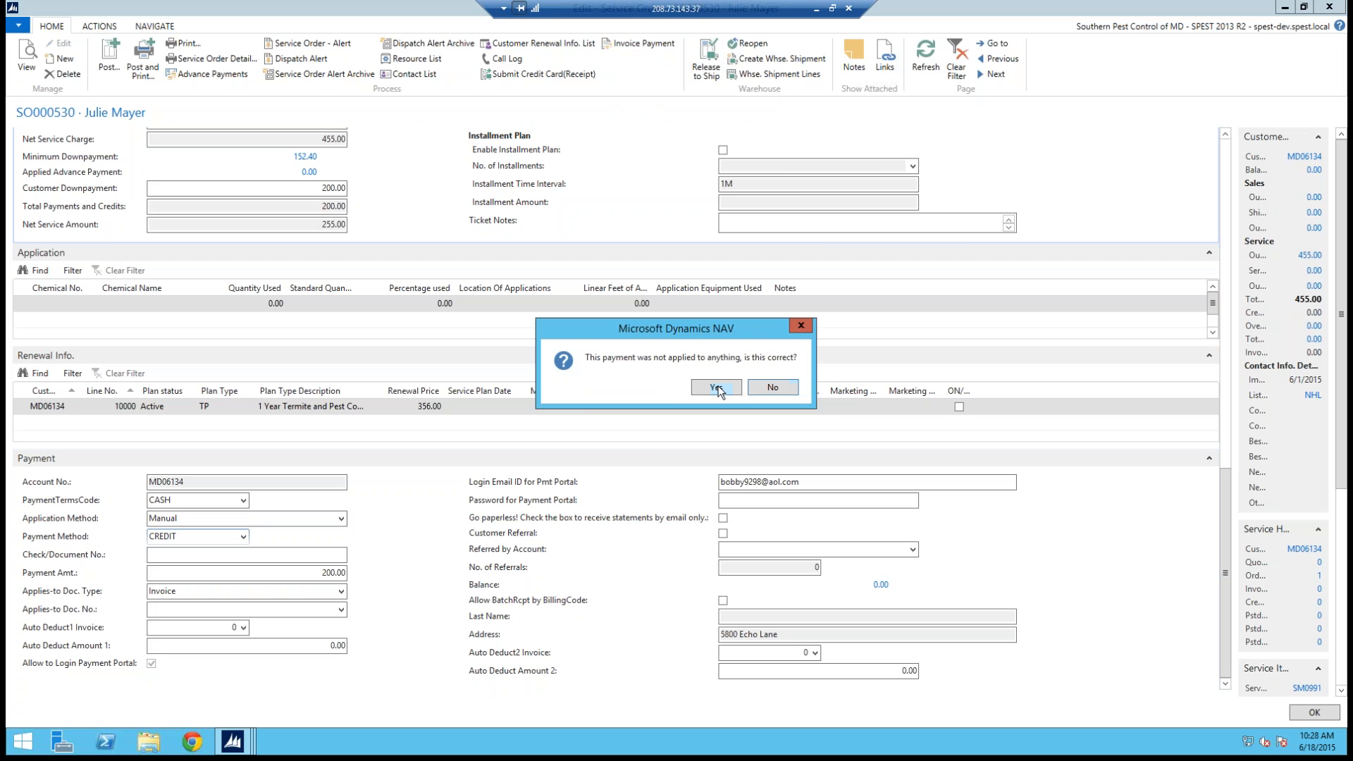
click(720, 392)
click(720, 387)
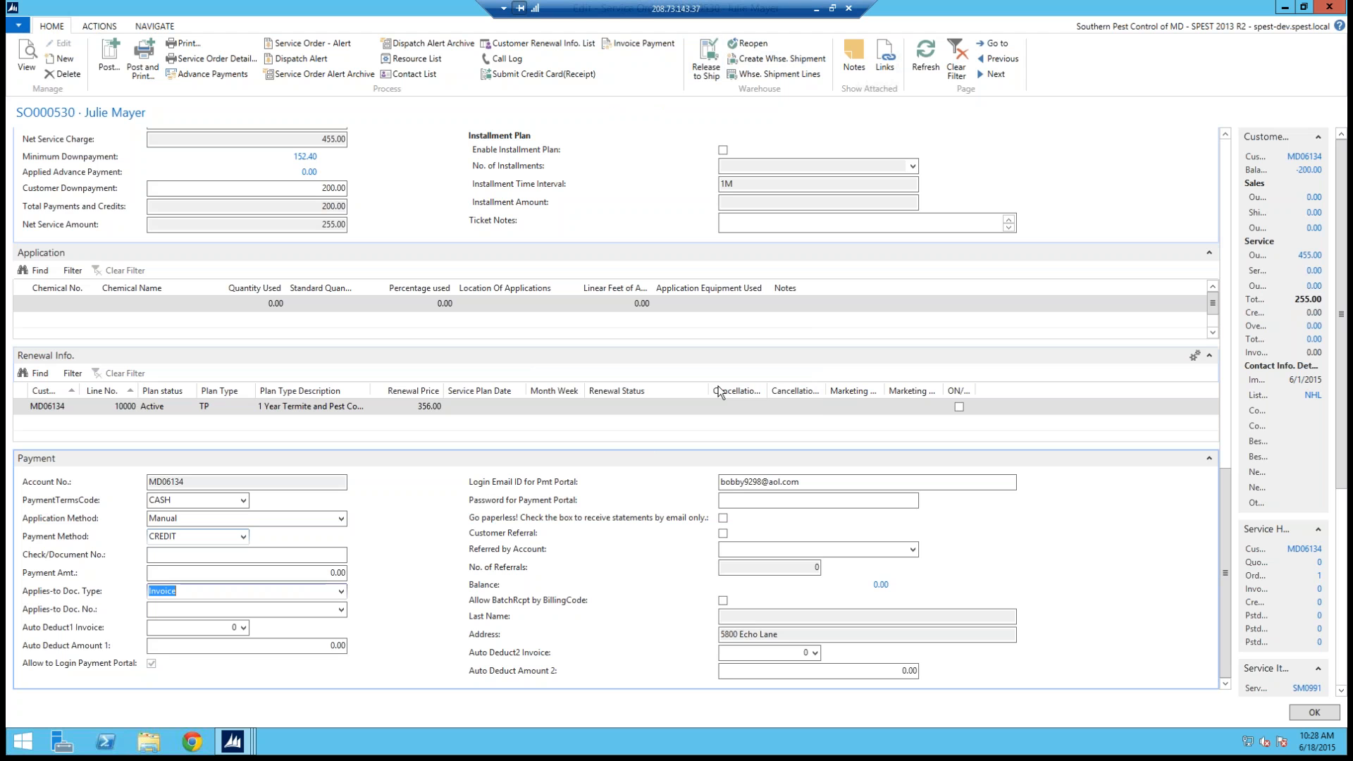
Step: Apply the customer's advance payment ledger entry to the order with an amount to apply of -200
click(1327, 37)
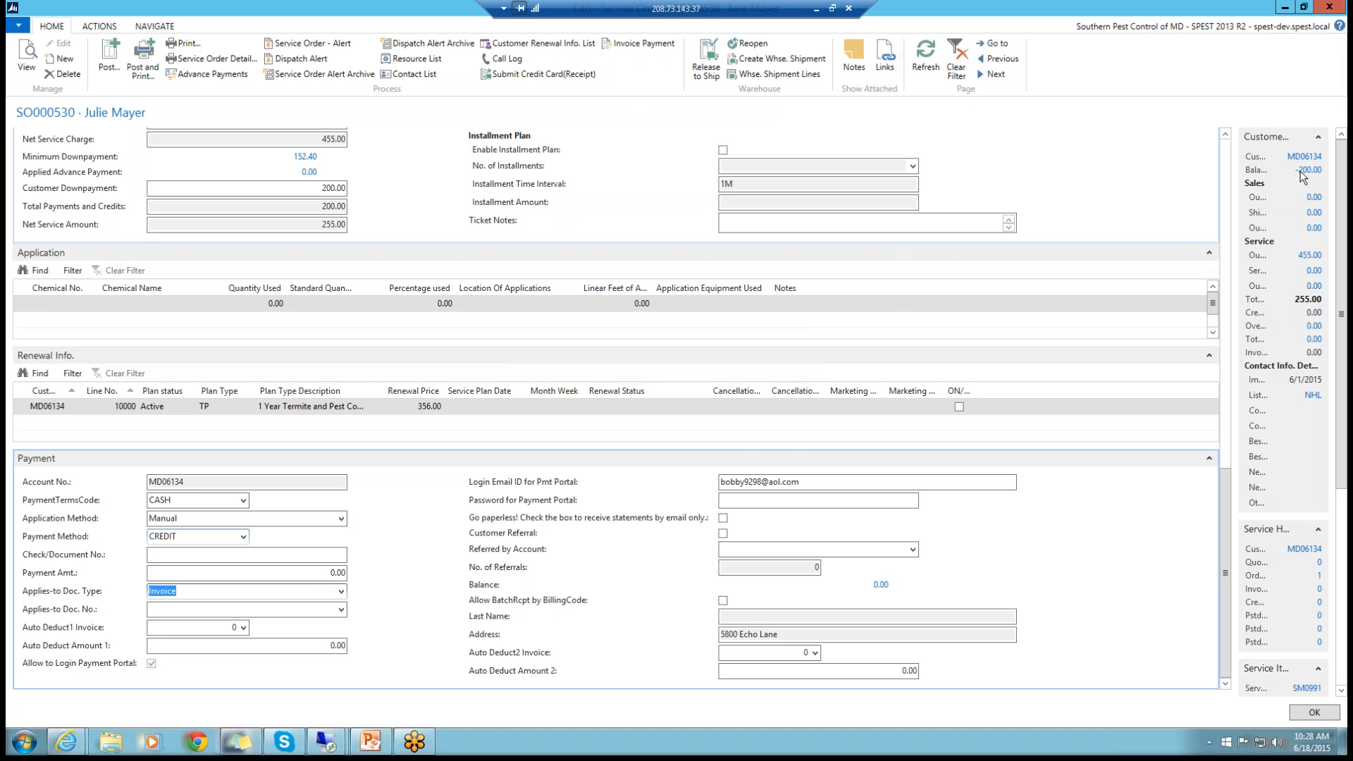
click(1226, 269)
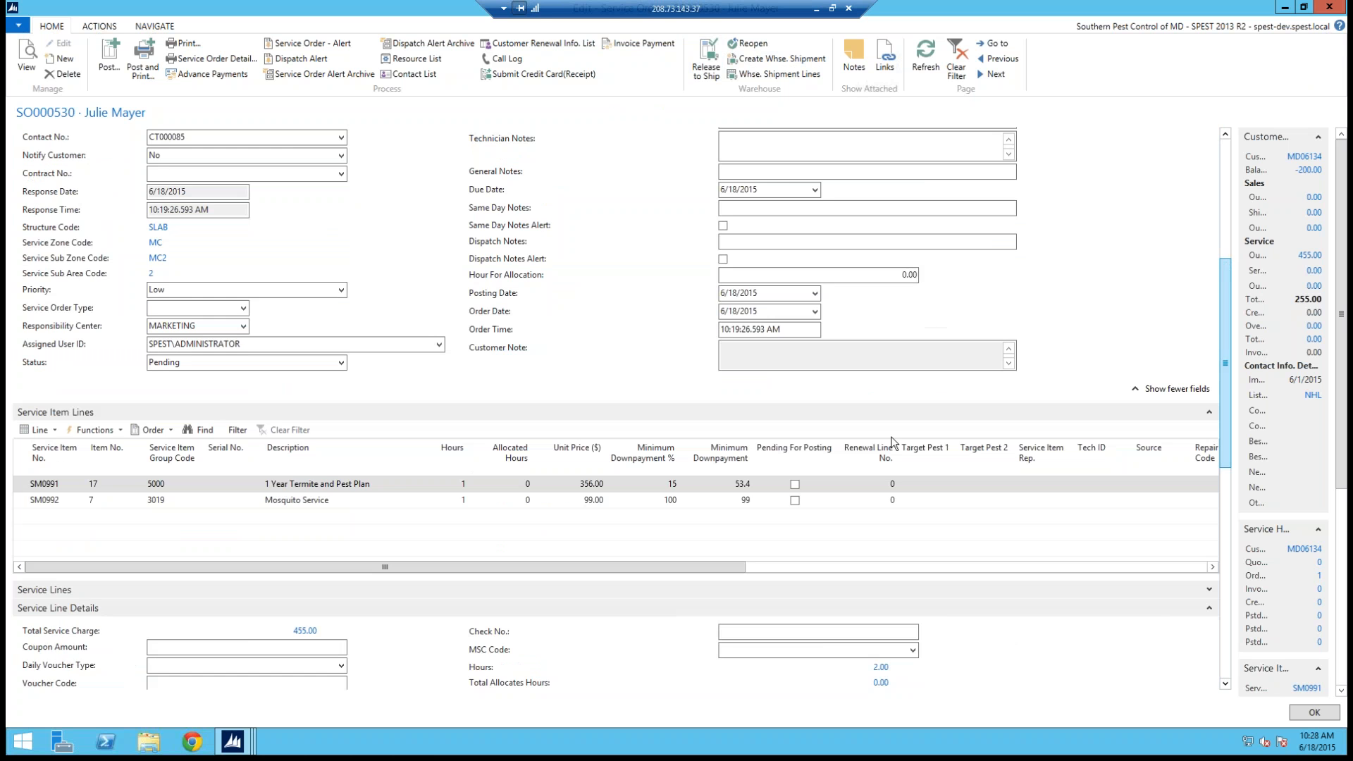
click(1225, 507)
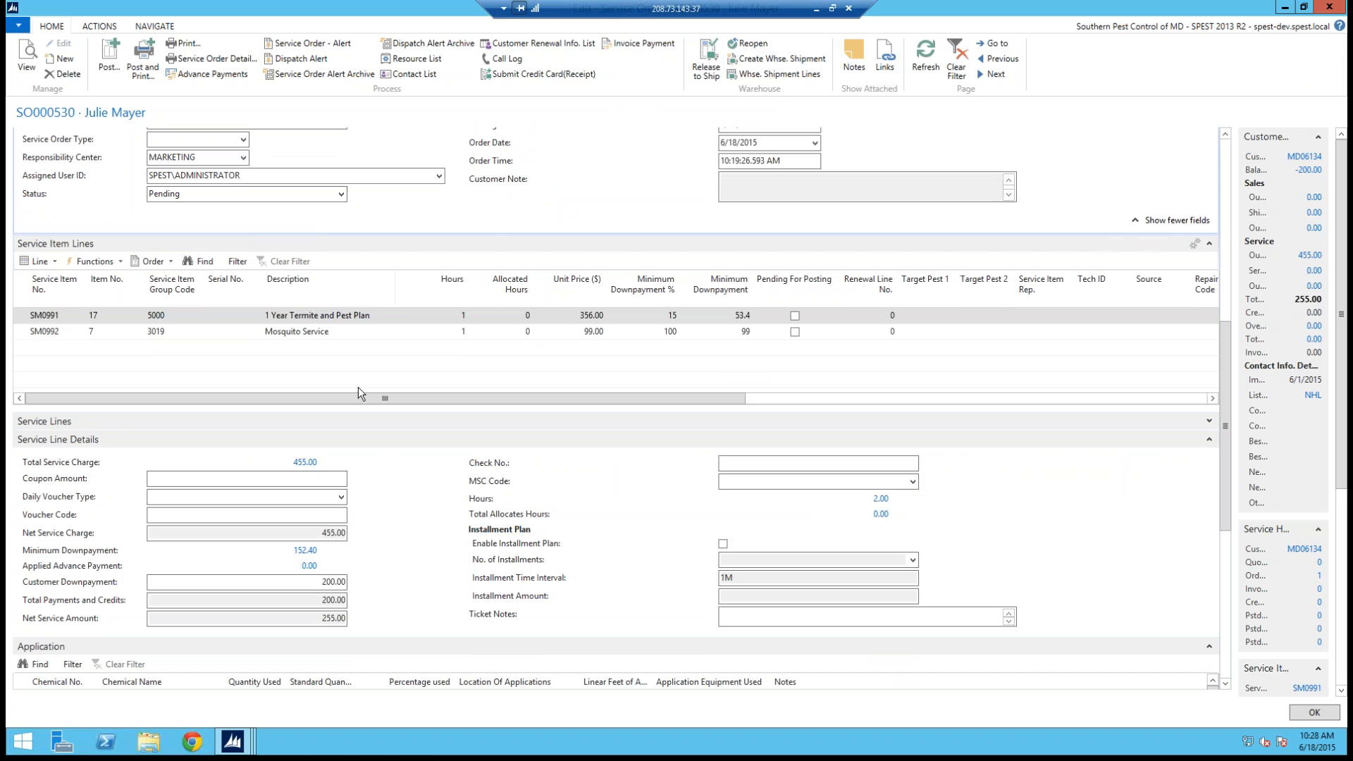
click(222, 75)
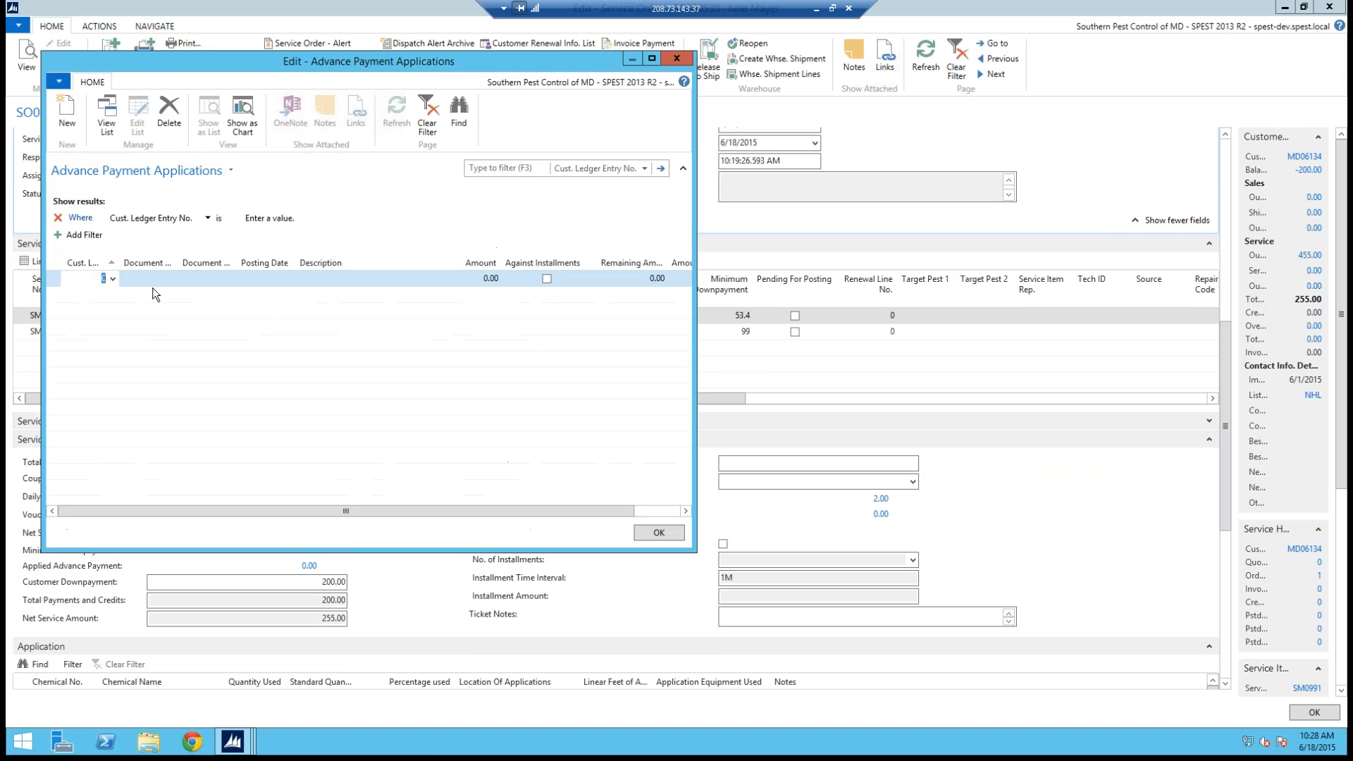
click(106, 278)
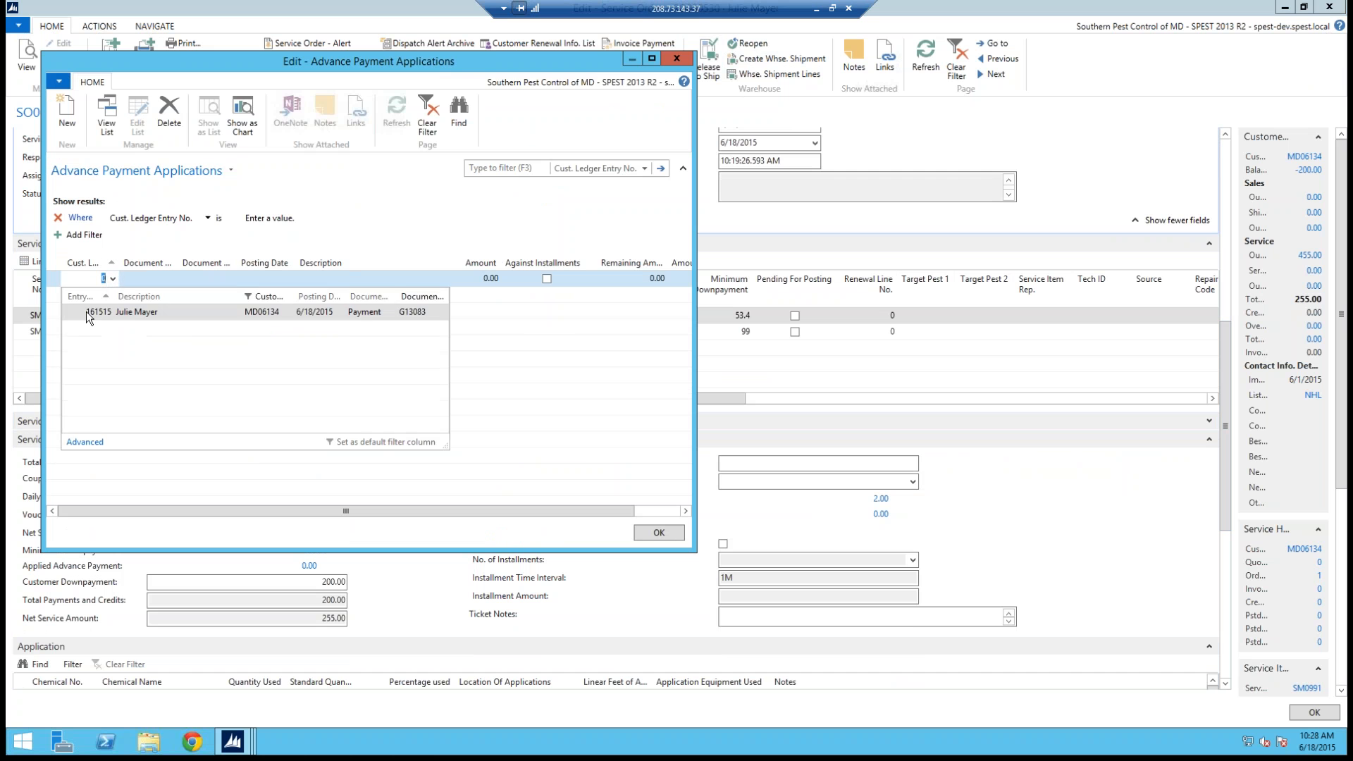
click(86, 311)
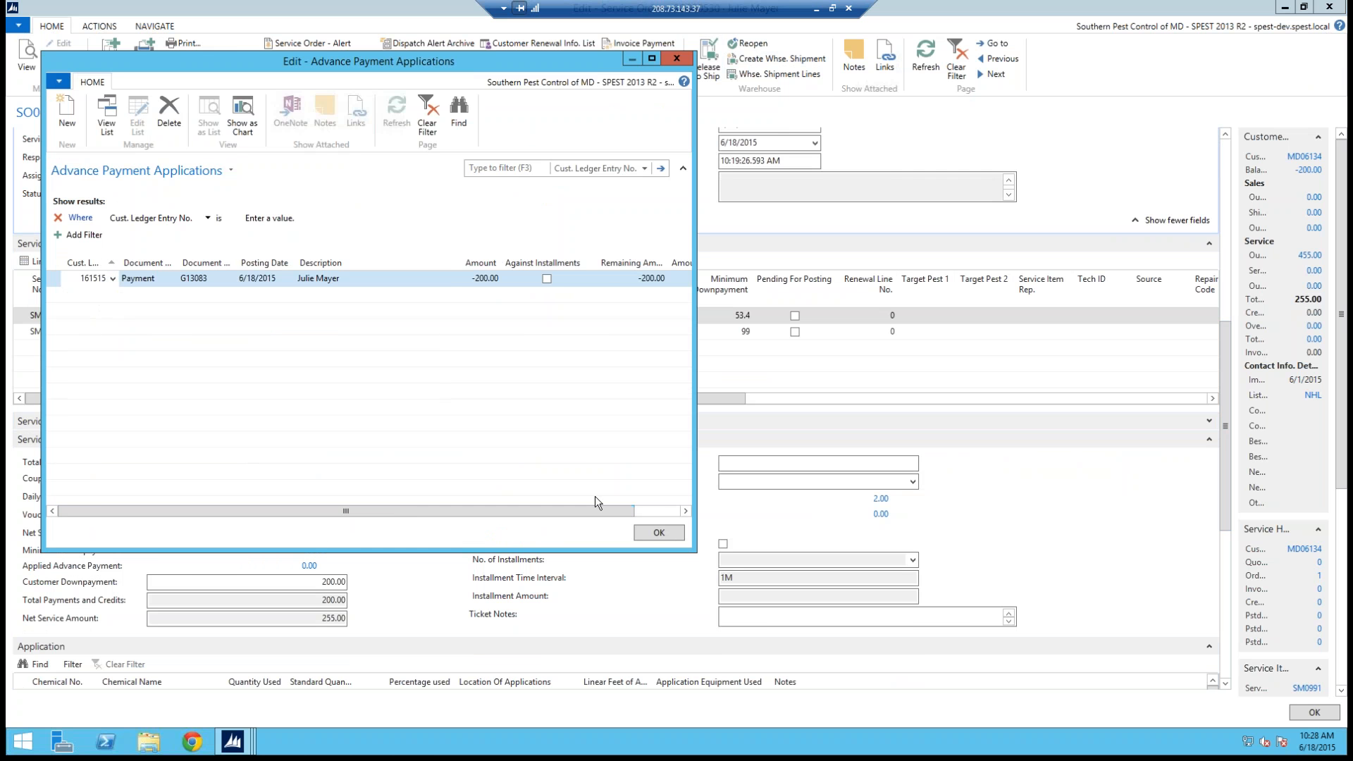
click(669, 510)
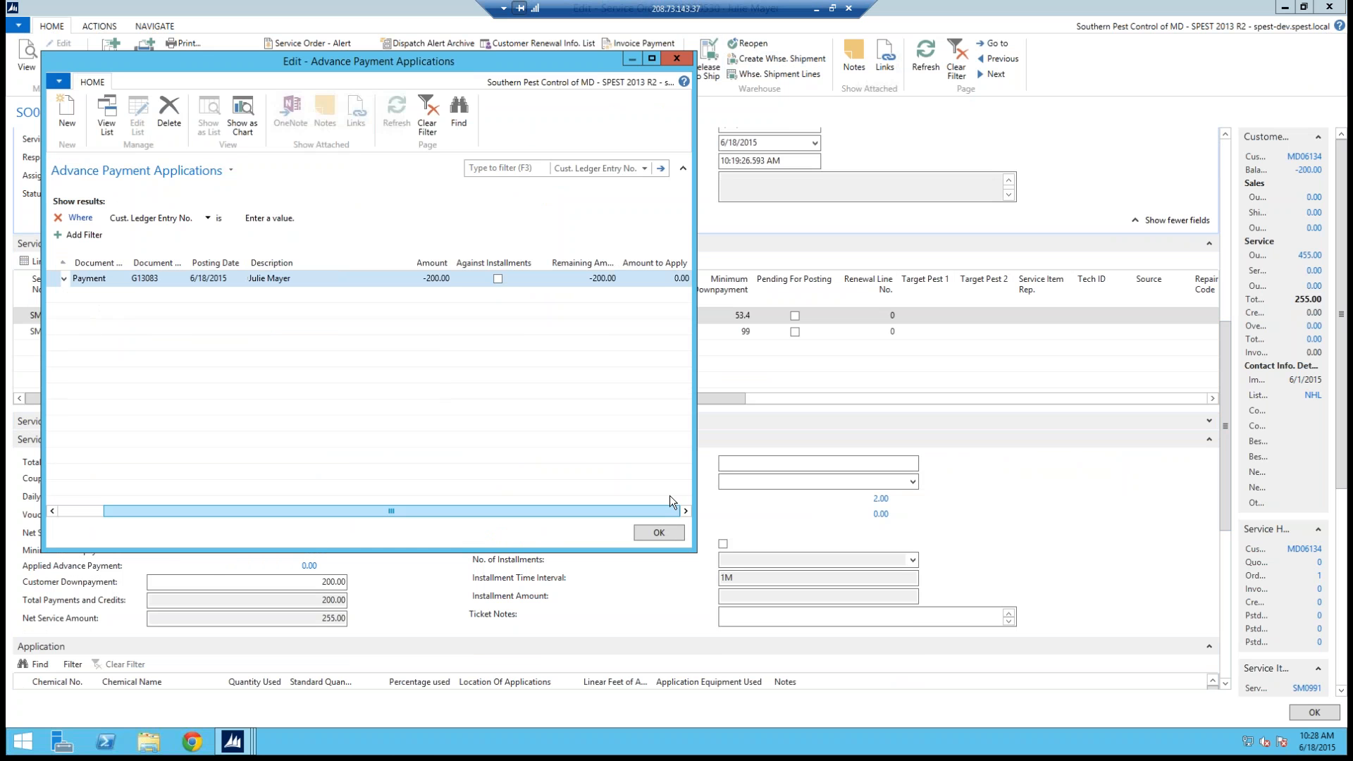
click(678, 278)
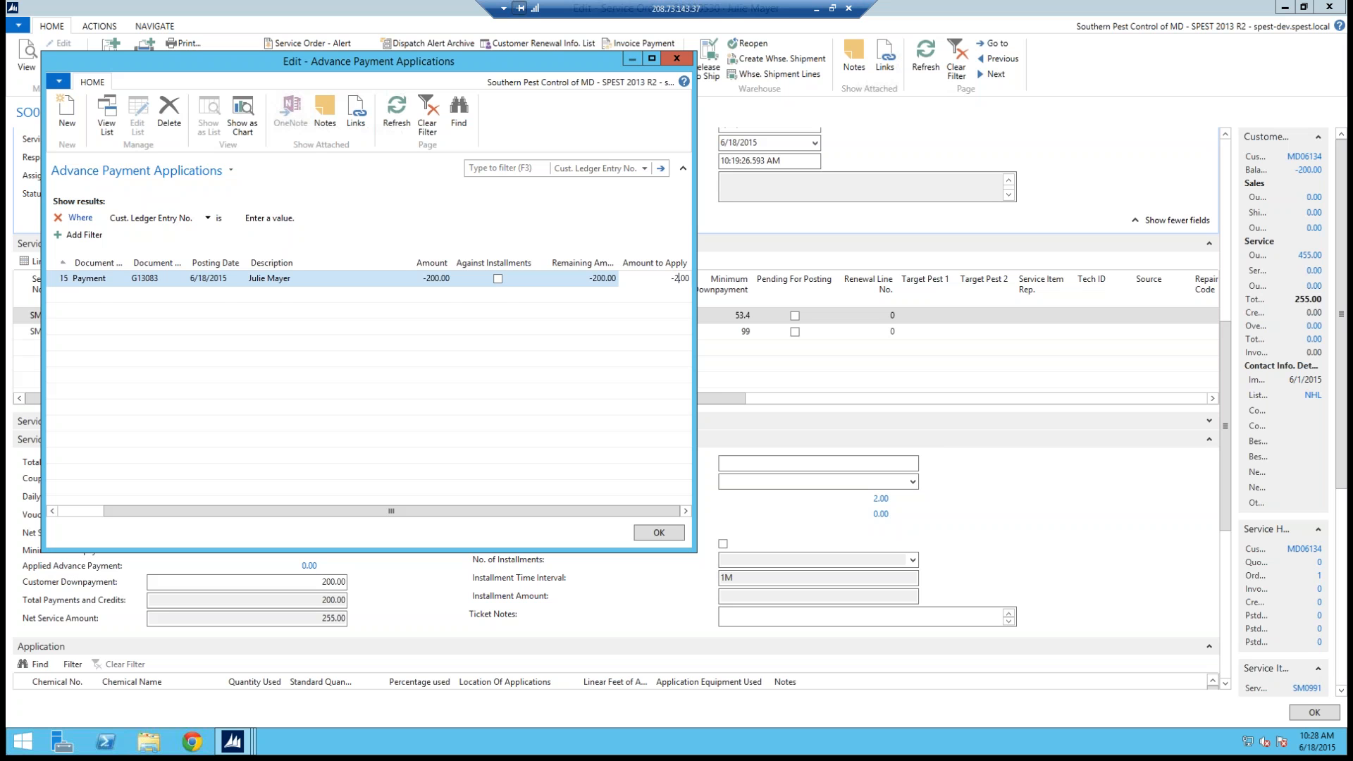
key(Return)
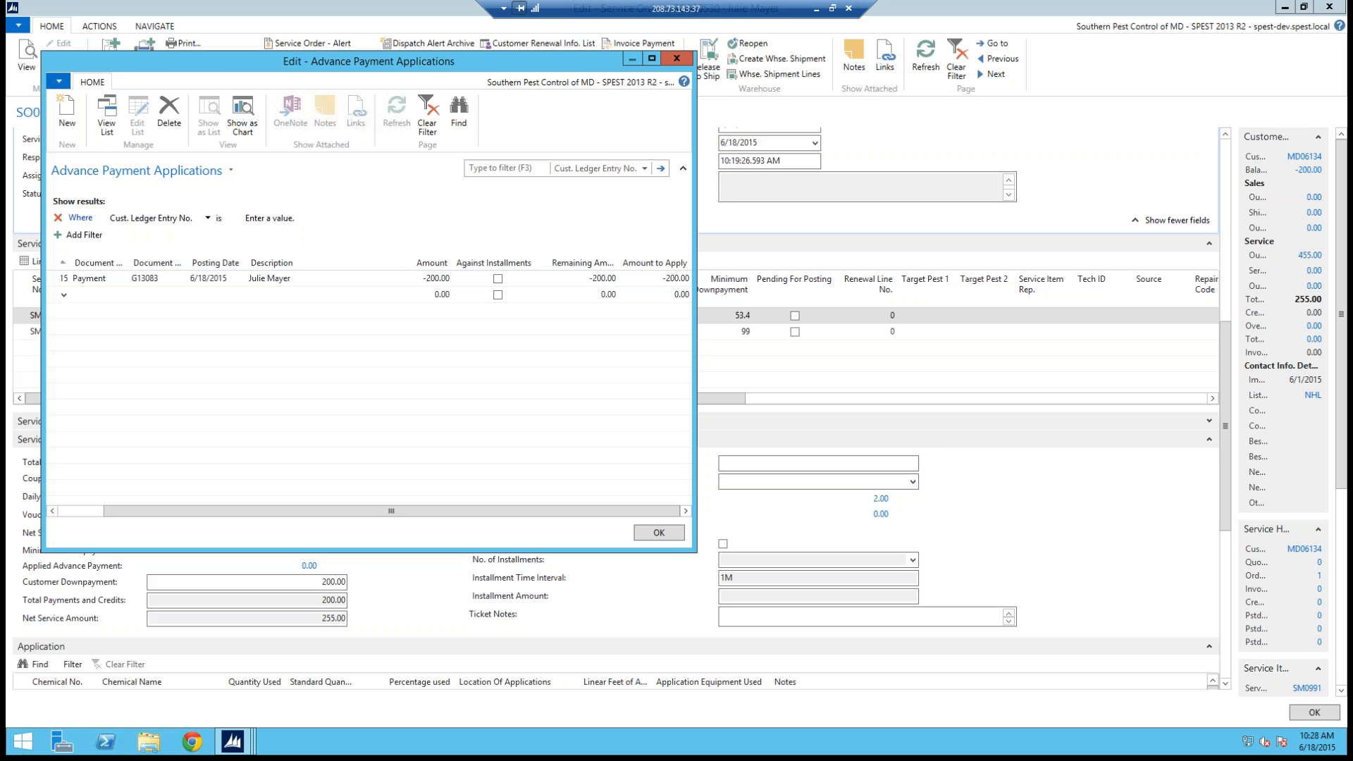
click(659, 533)
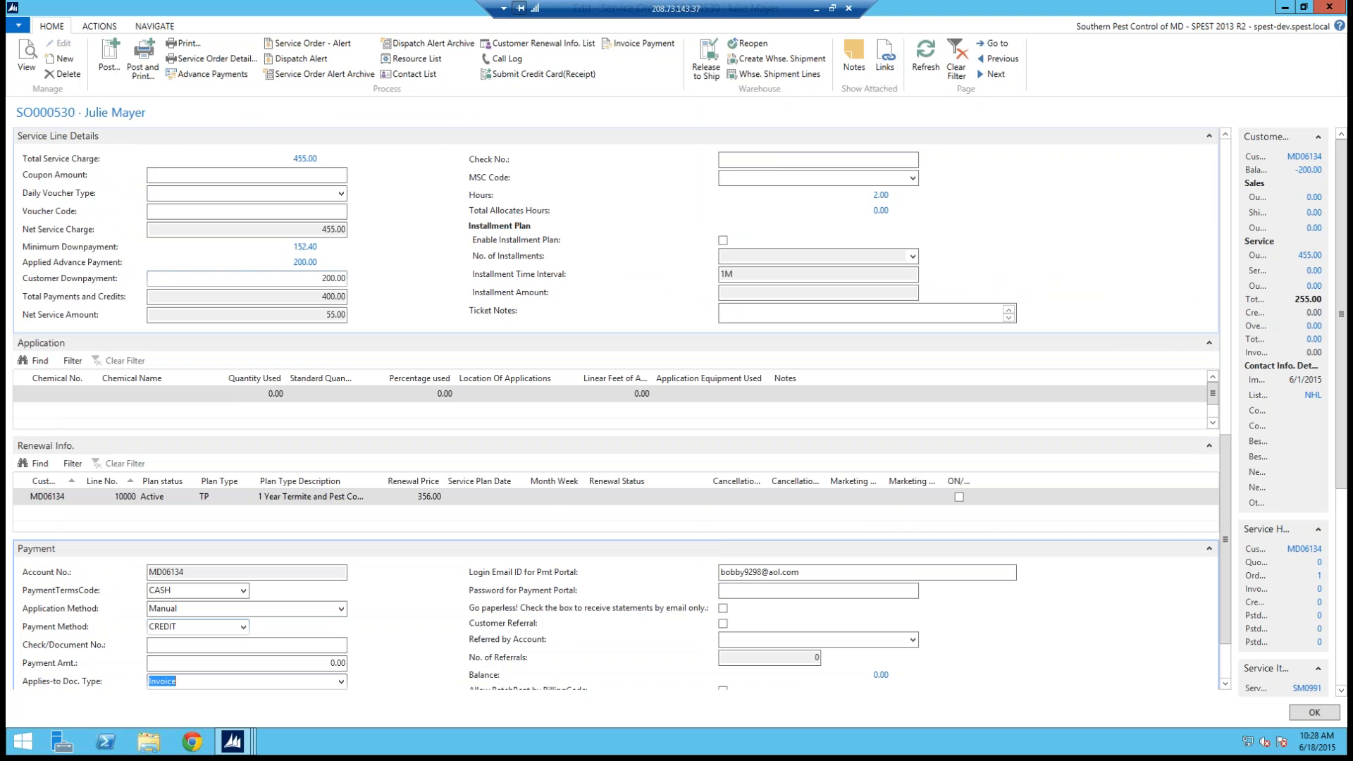
Step: Clear the customer downpayment in the service line details
click(277, 283)
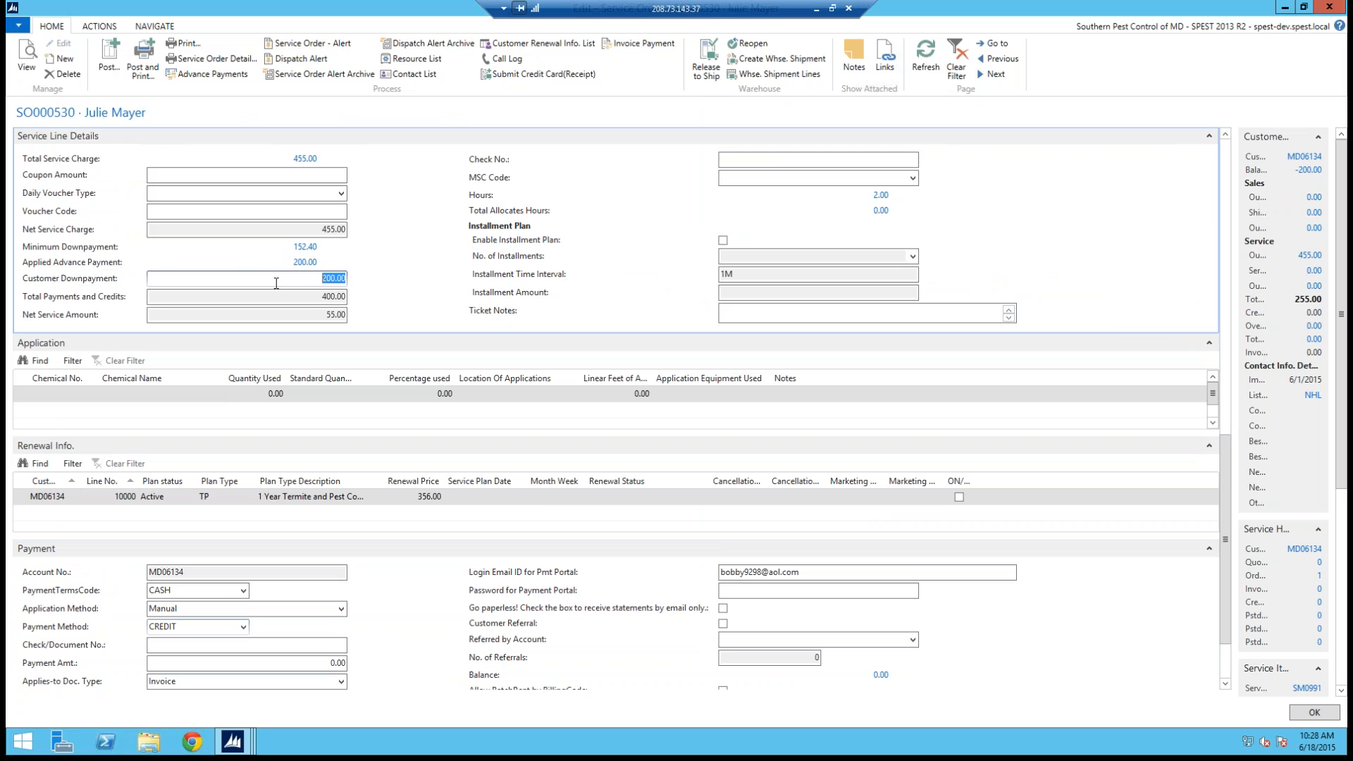
key(Delete)
key(Tab)
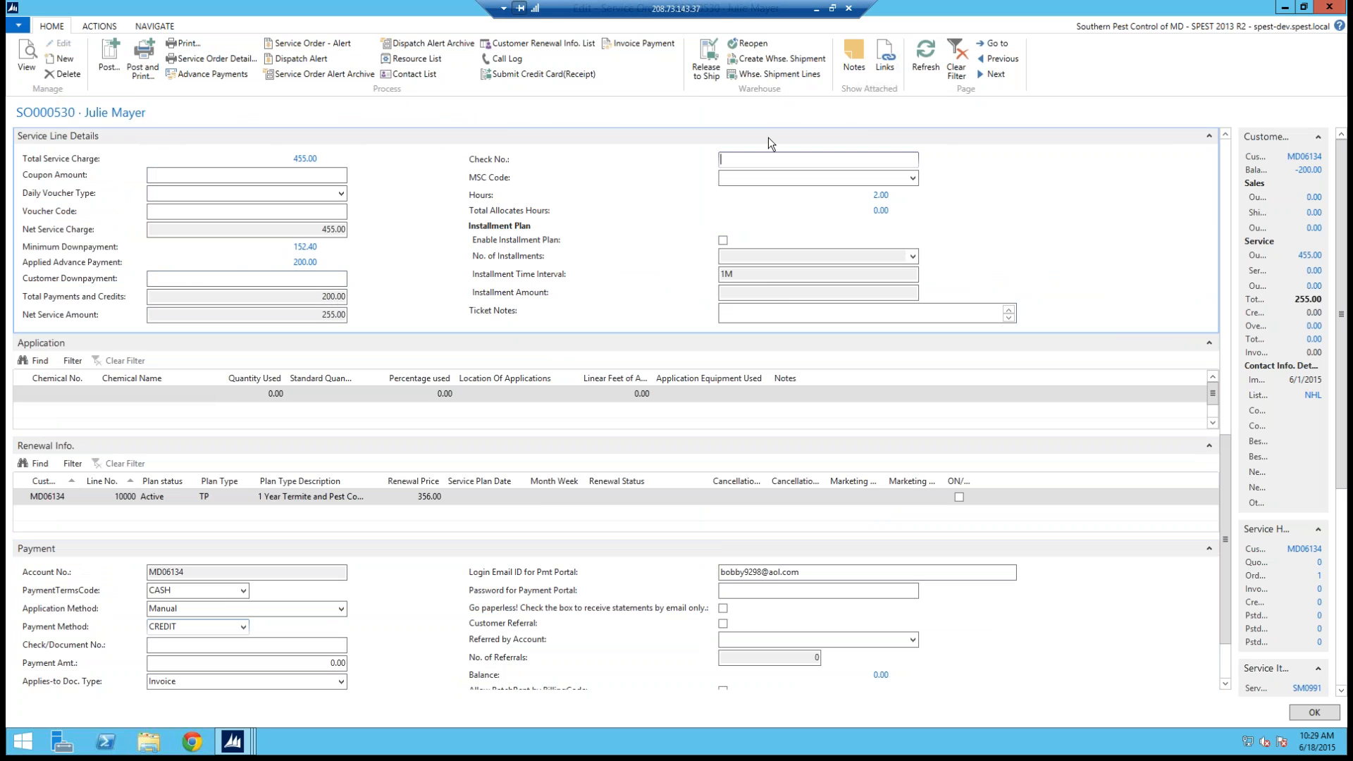
Step: Enable the installment plan in the service line details
click(1229, 137)
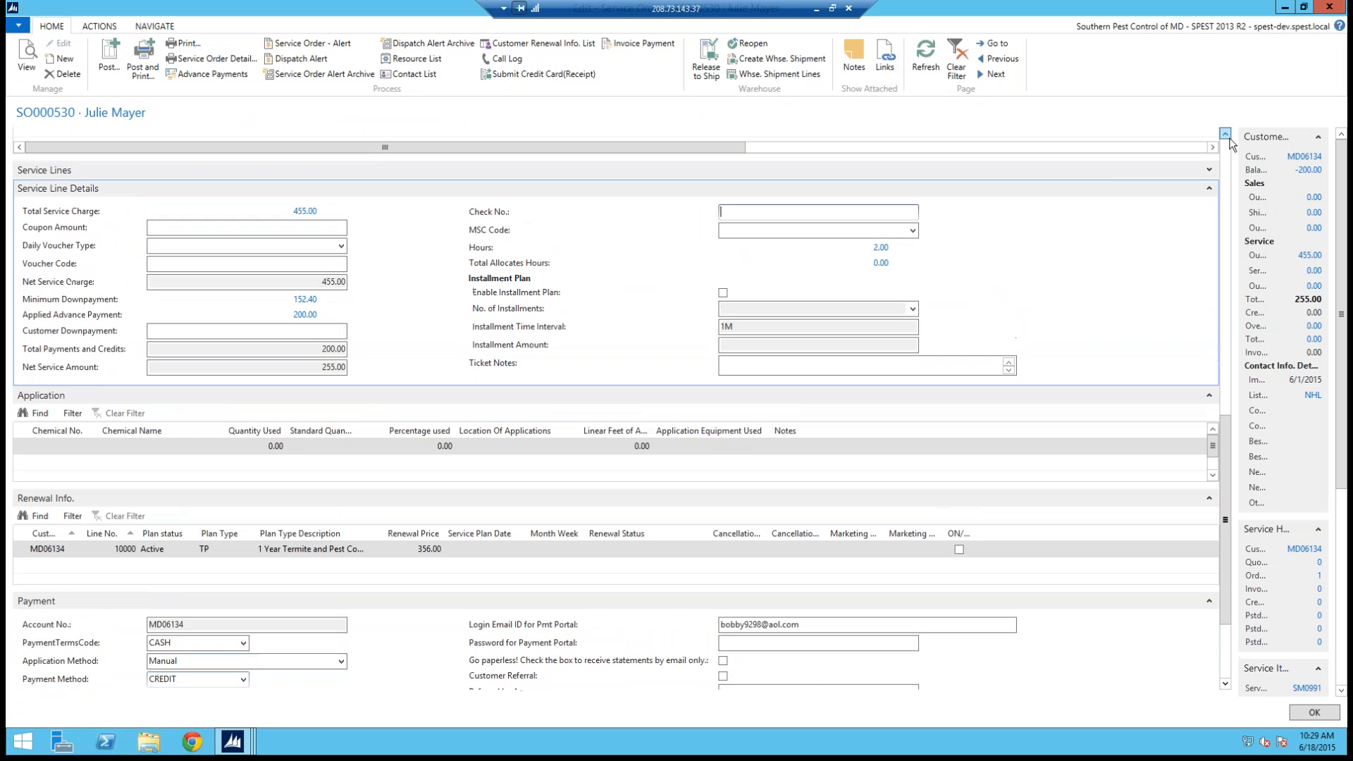
click(1229, 138)
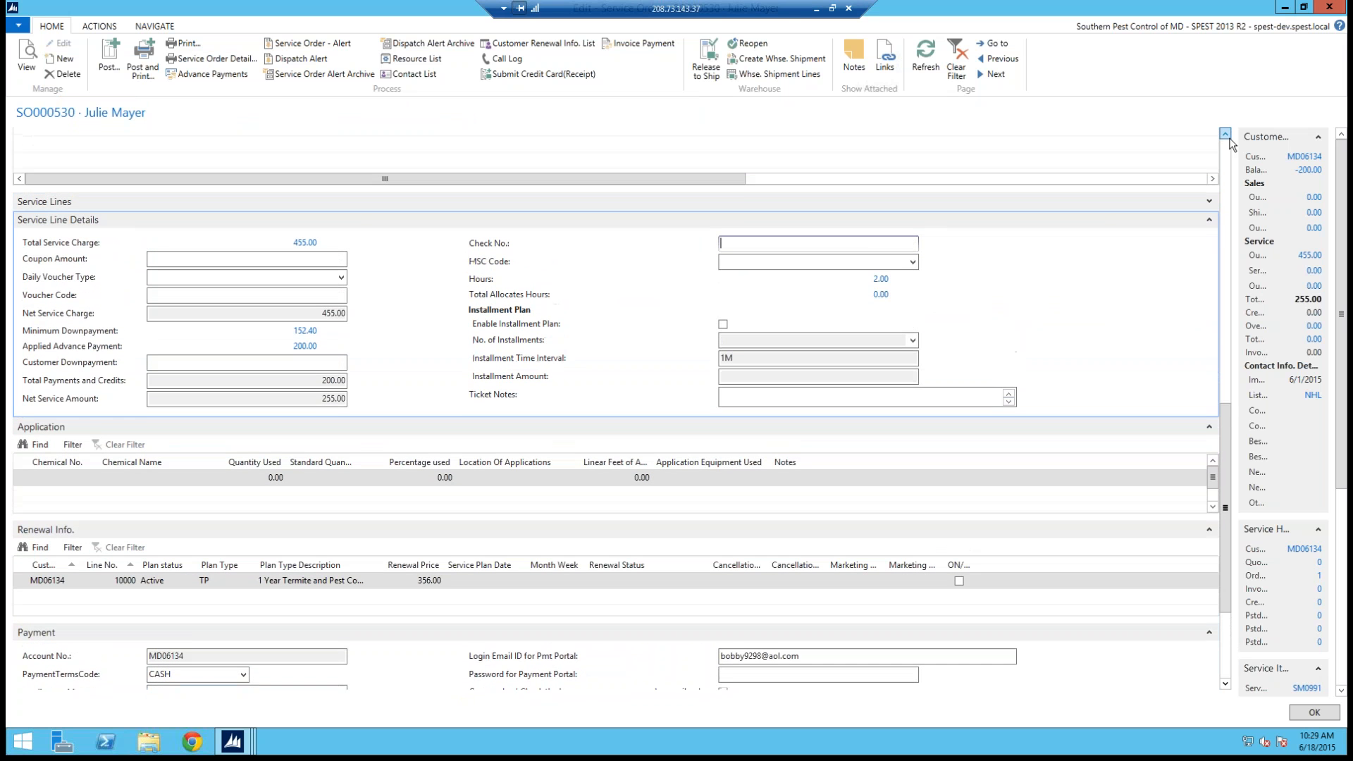
scroll(1226, 350, up, 3)
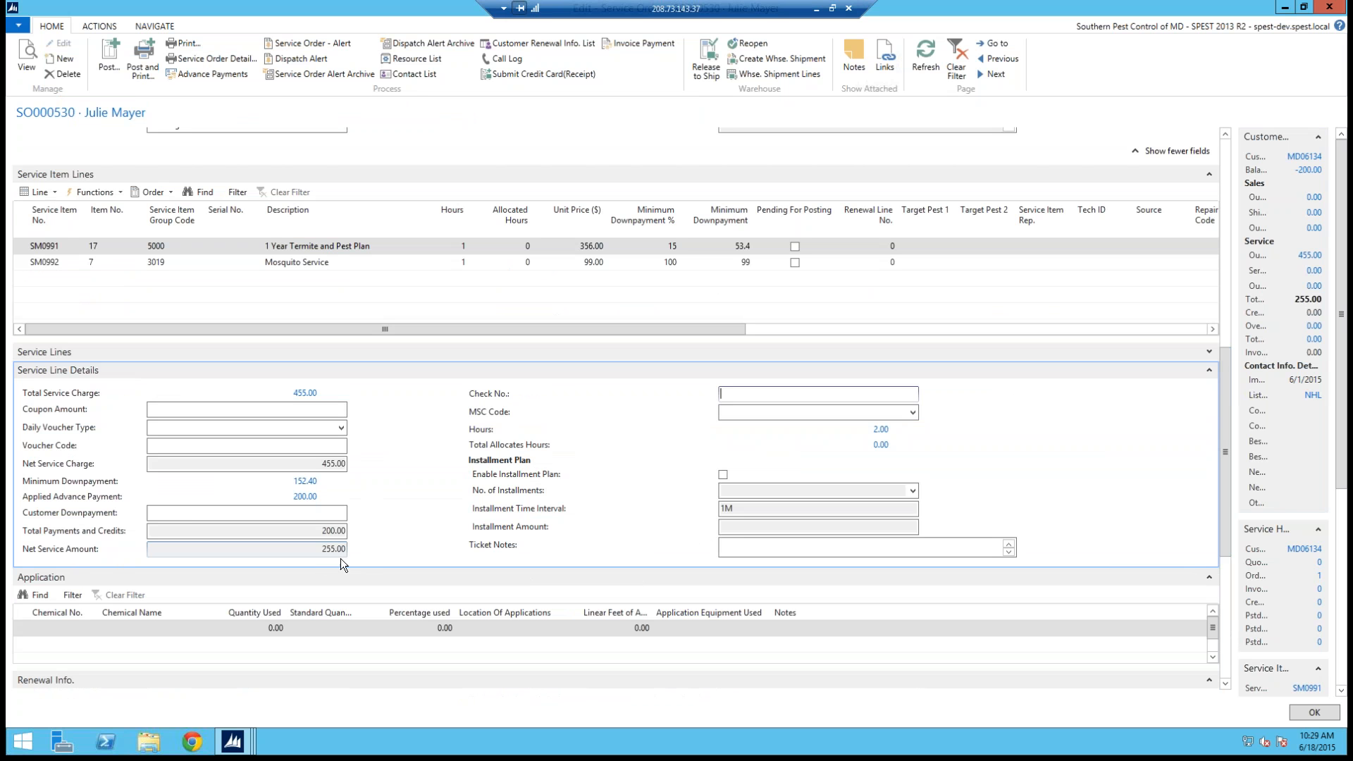
click(722, 474)
click(913, 491)
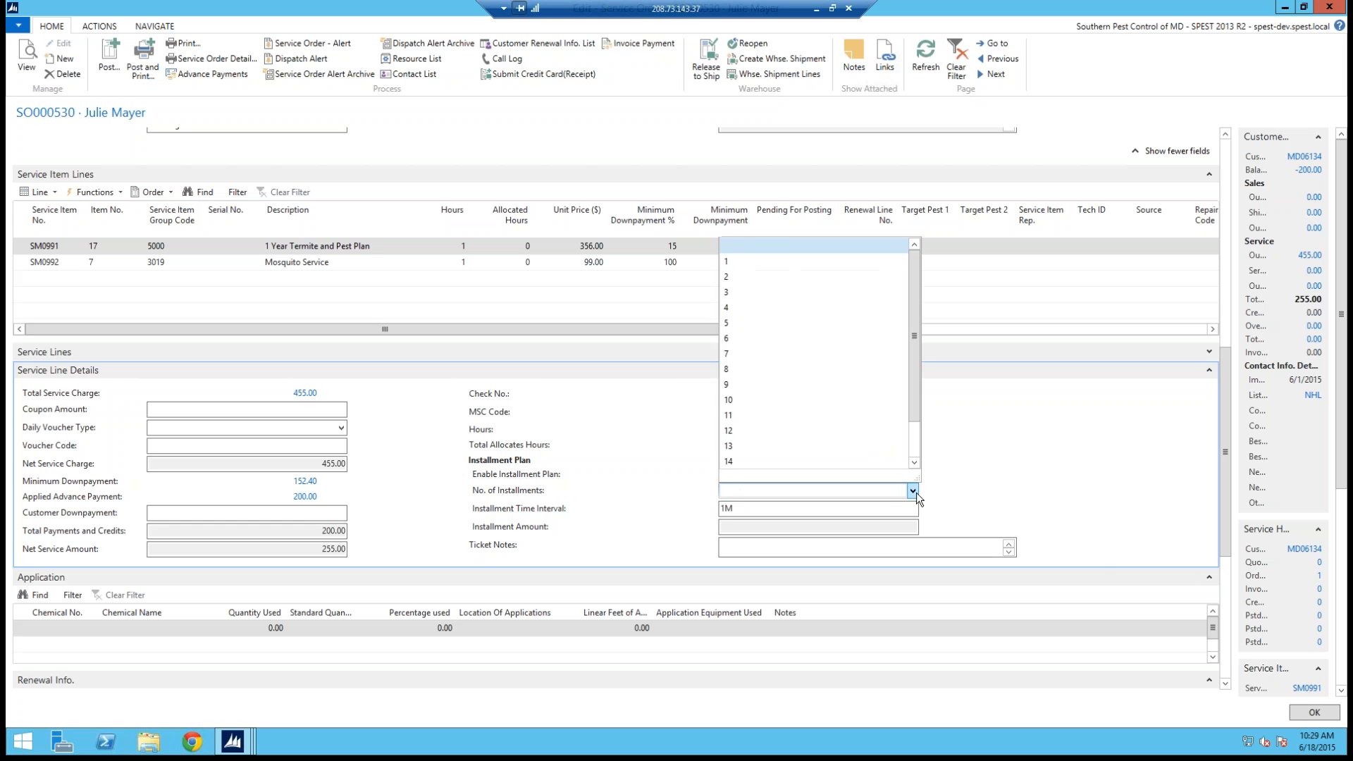
click(615, 487)
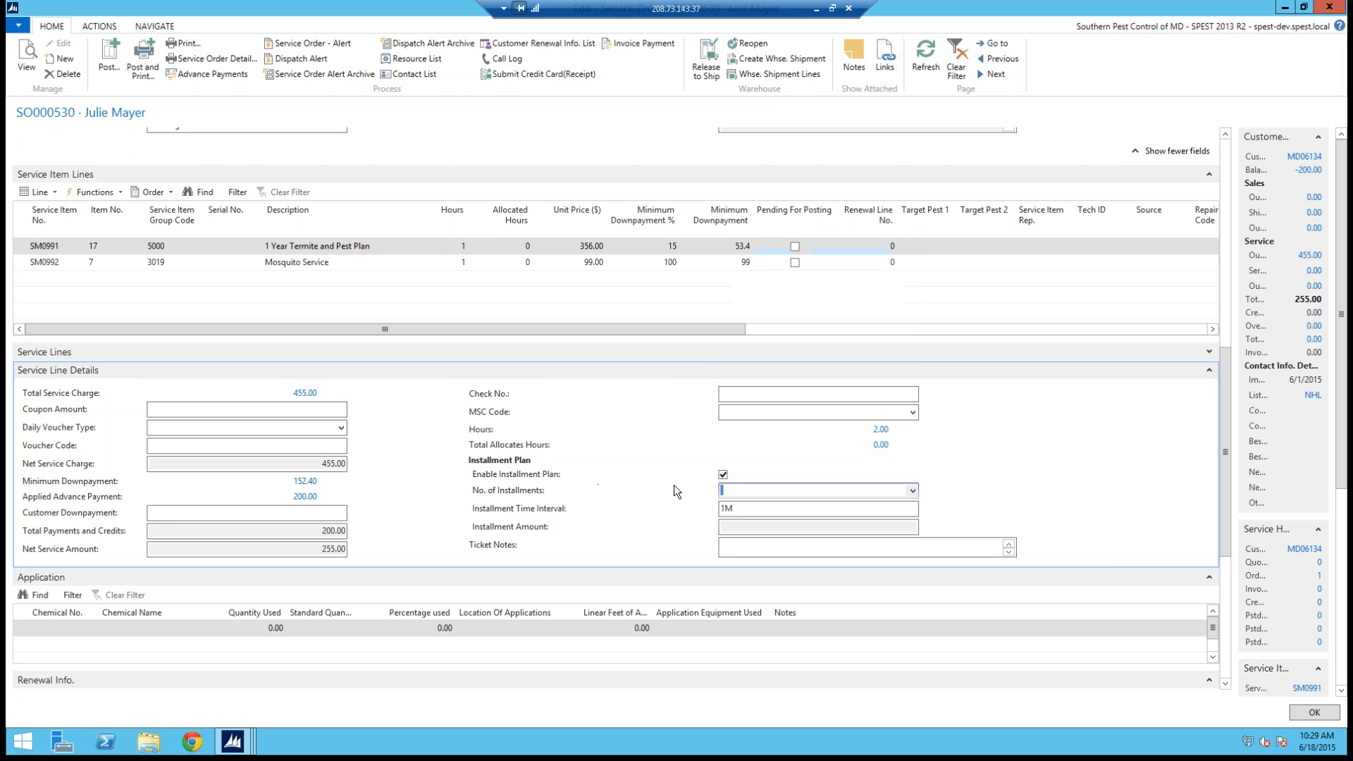
Step: Try installment counts of 7, 5 and 2 for the installment plan
click(913, 491)
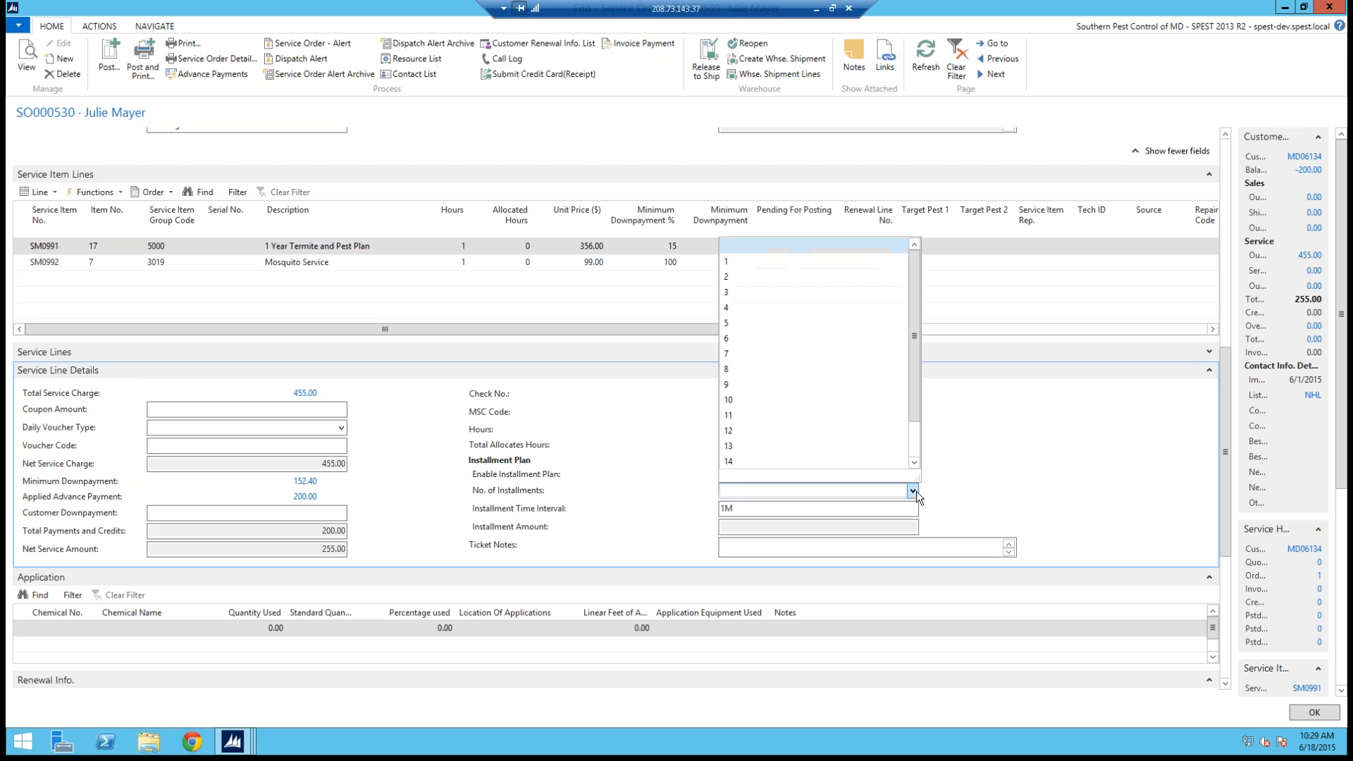
click(734, 356)
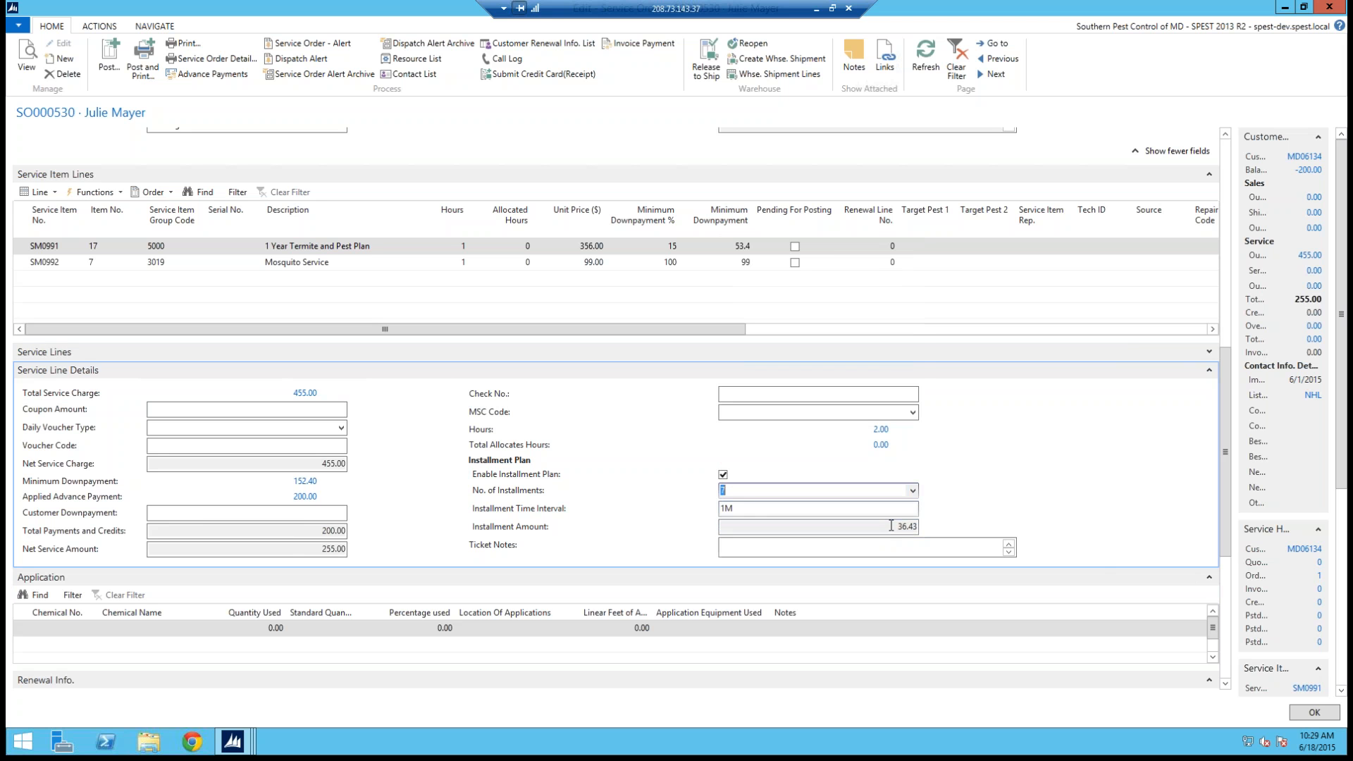
click(913, 491)
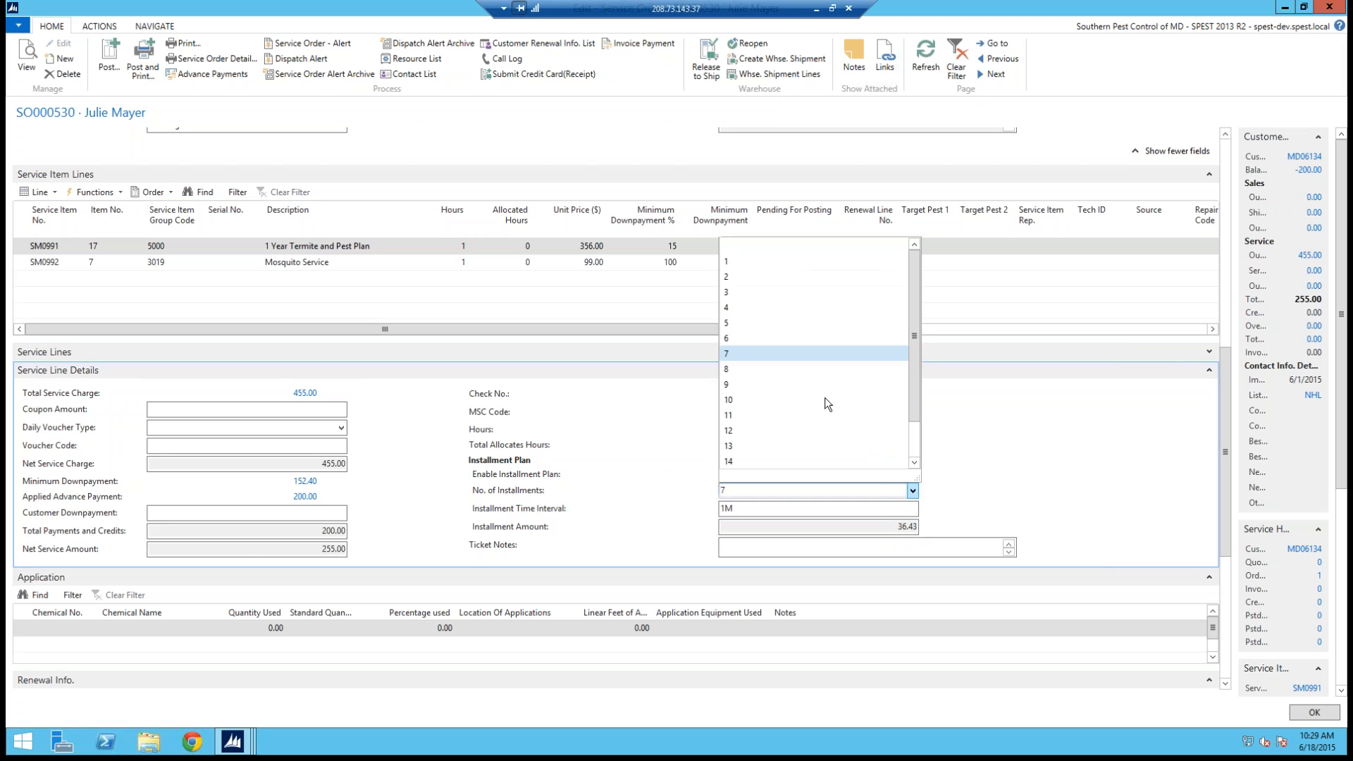
click(737, 323)
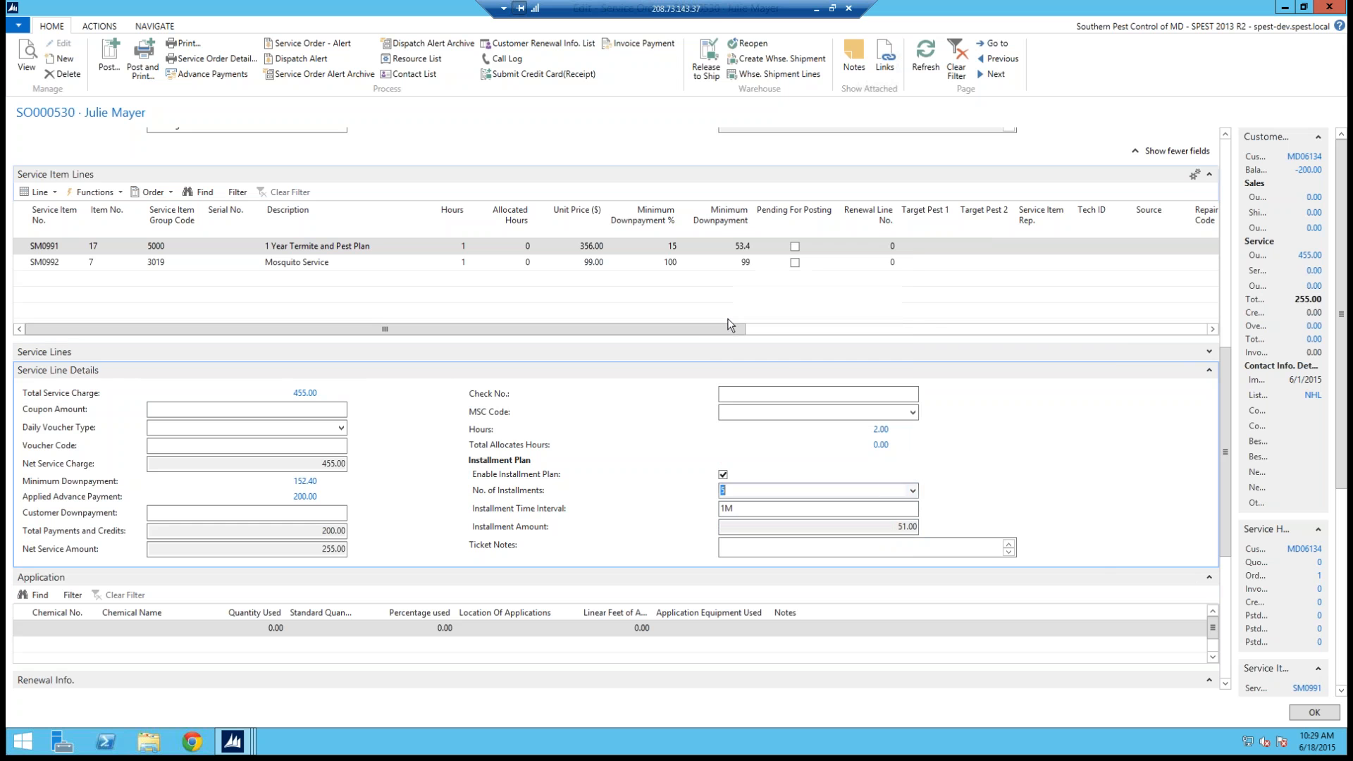
click(916, 495)
click(735, 277)
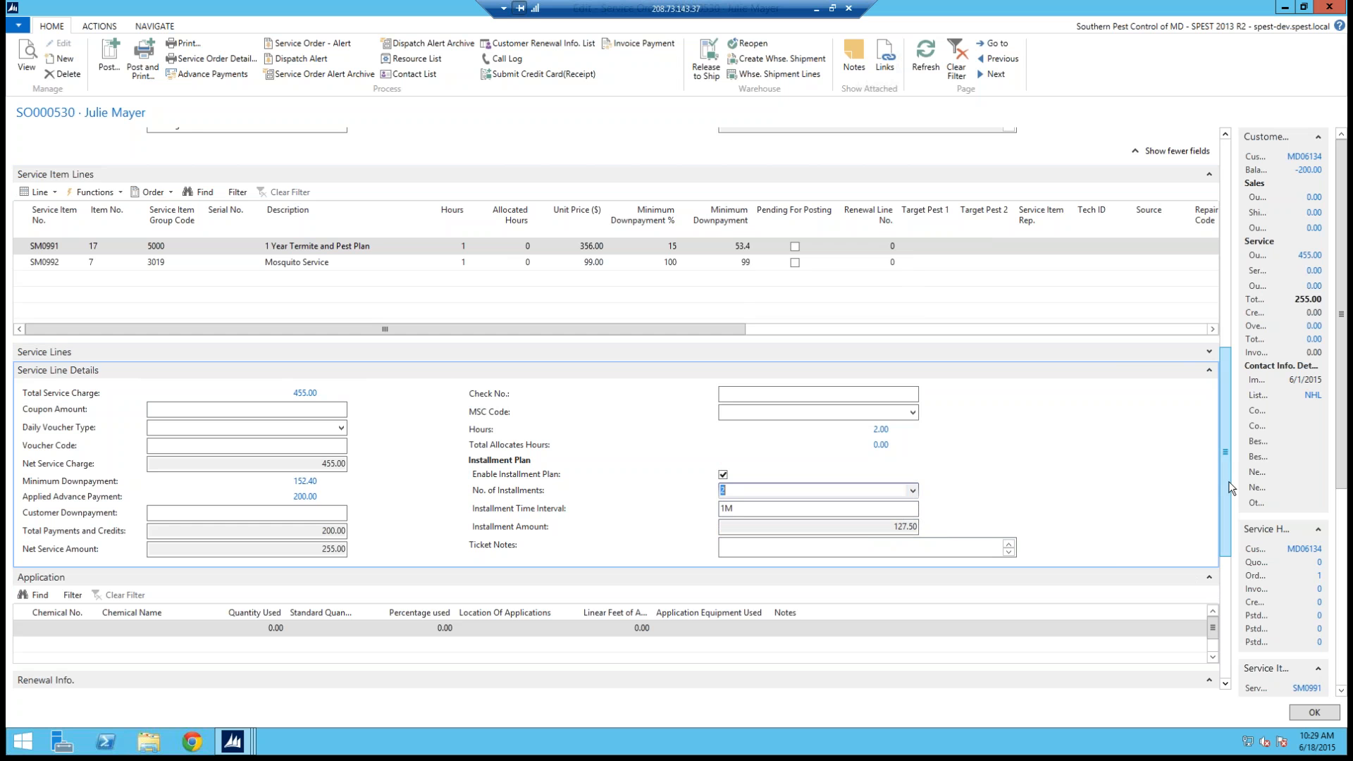
Step: Set the number of installments to 7
drag(1229, 479, 1230, 465)
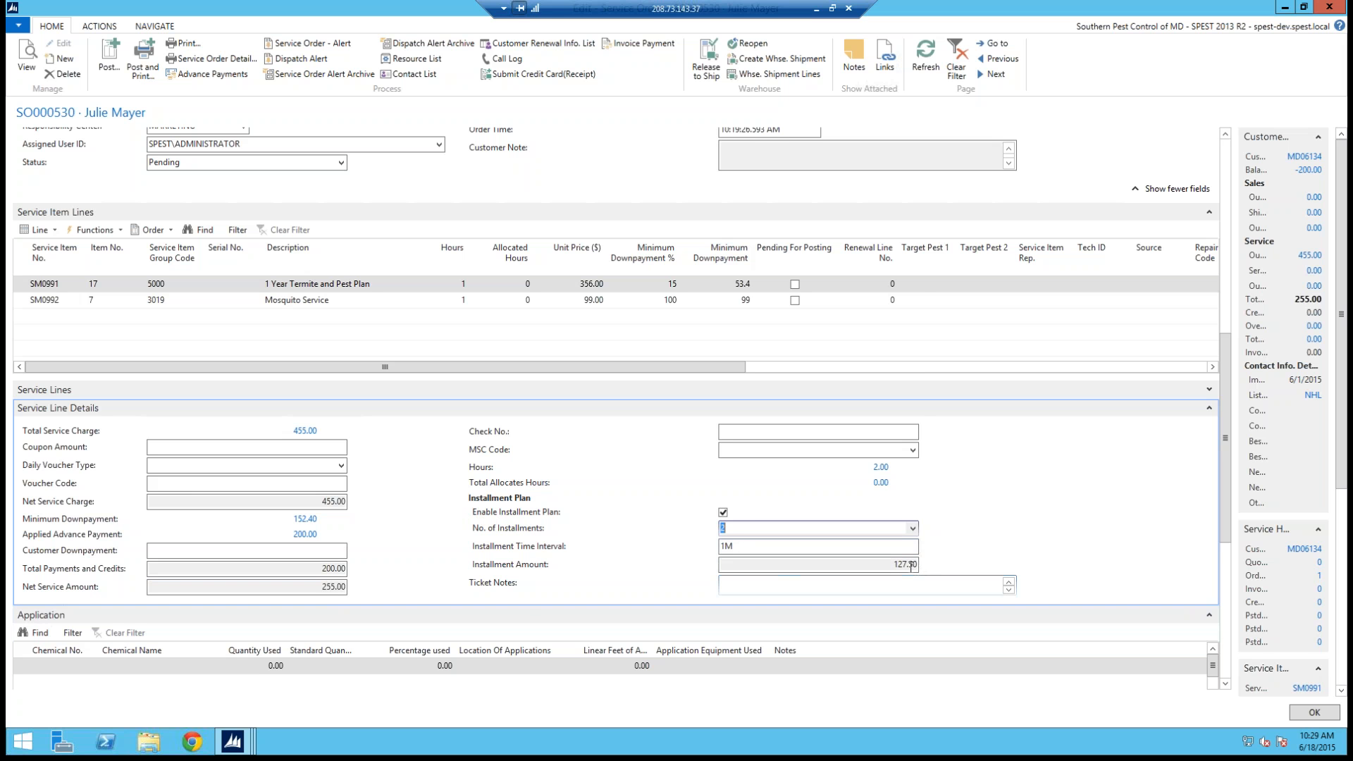
click(912, 528)
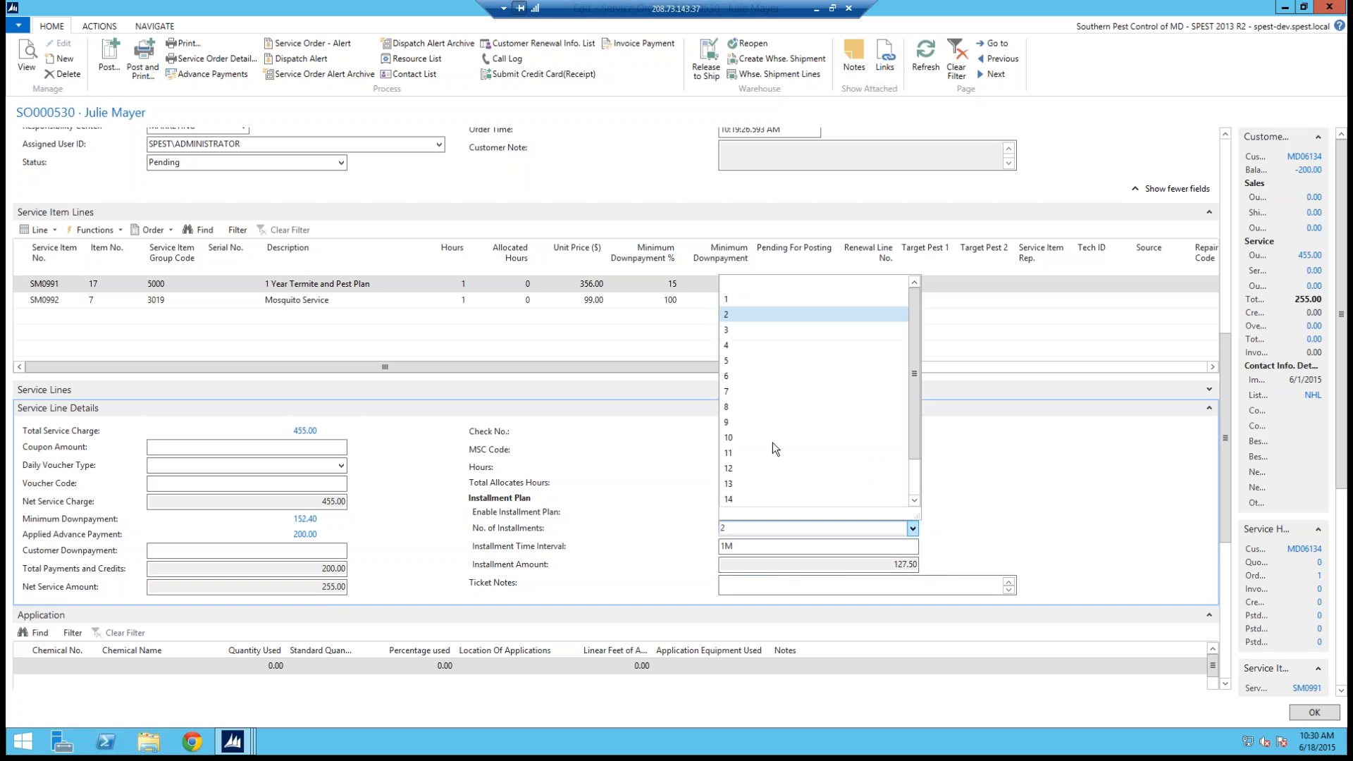
click(733, 392)
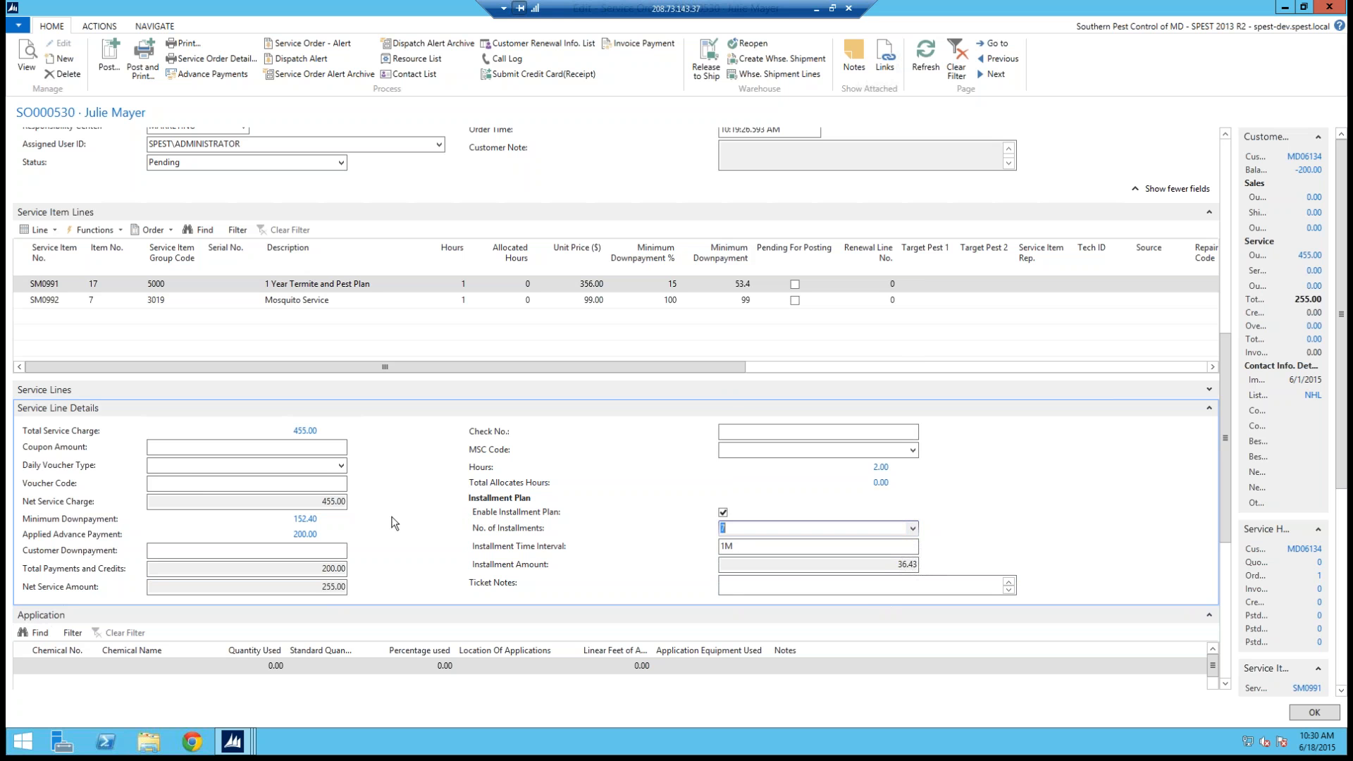
click(301, 443)
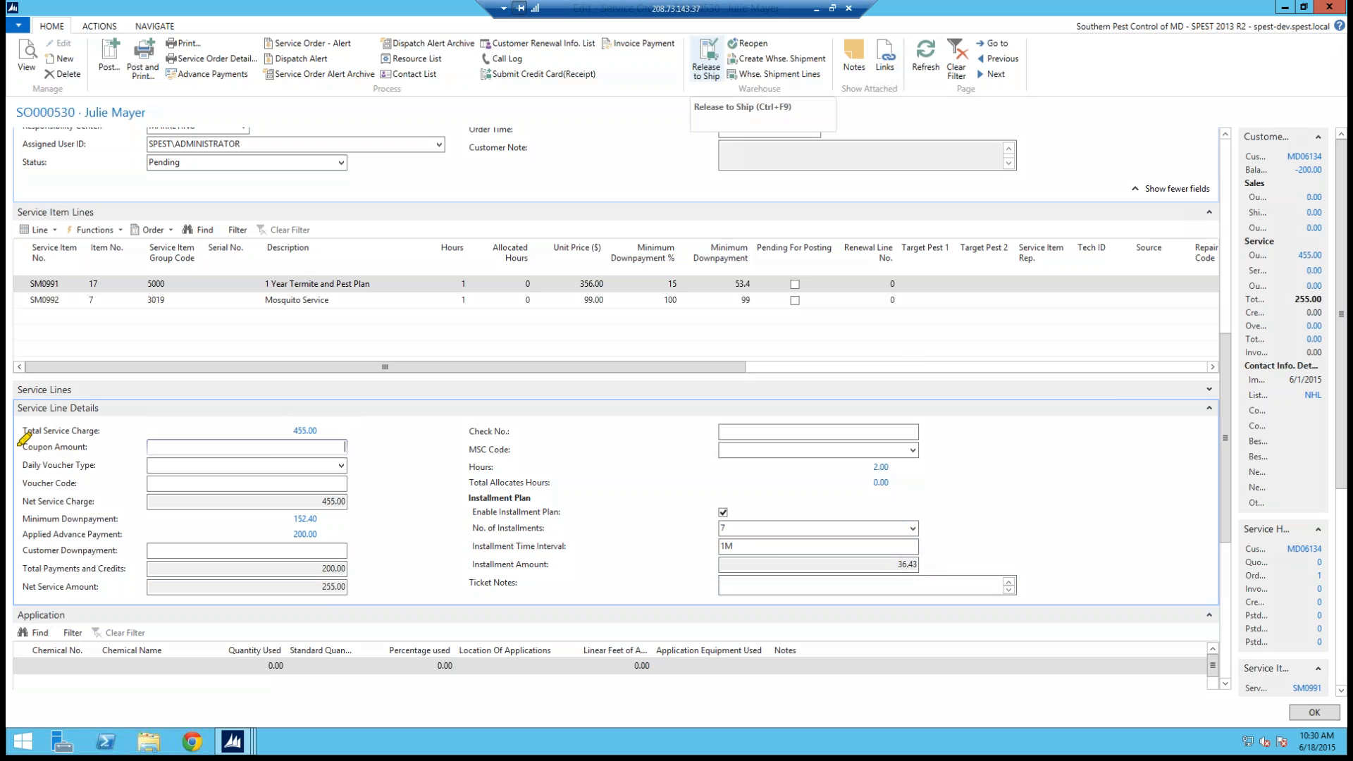
Step: Enter a coupon amount of 20 in the service line details
drag(15, 441, 79, 458)
drag(22, 480, 76, 437)
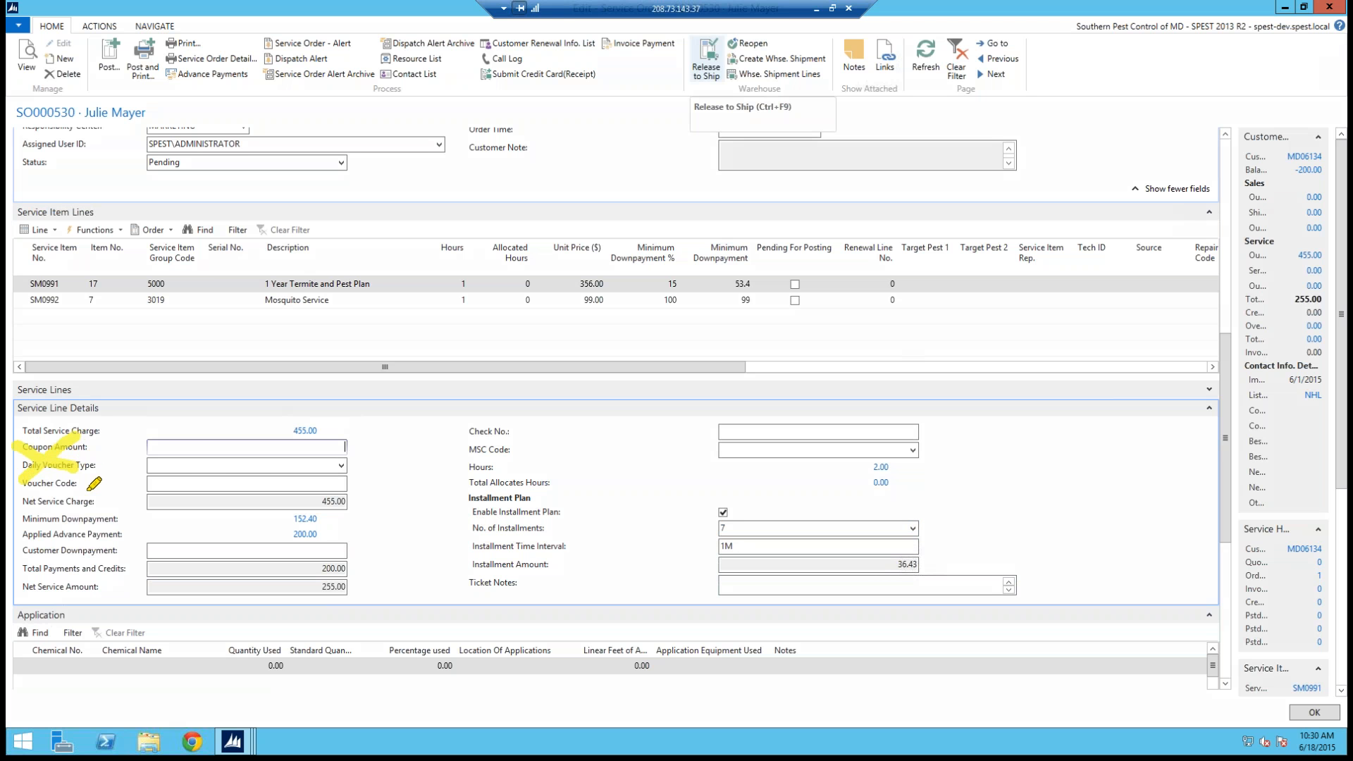
right_click(54, 452)
click(129, 528)
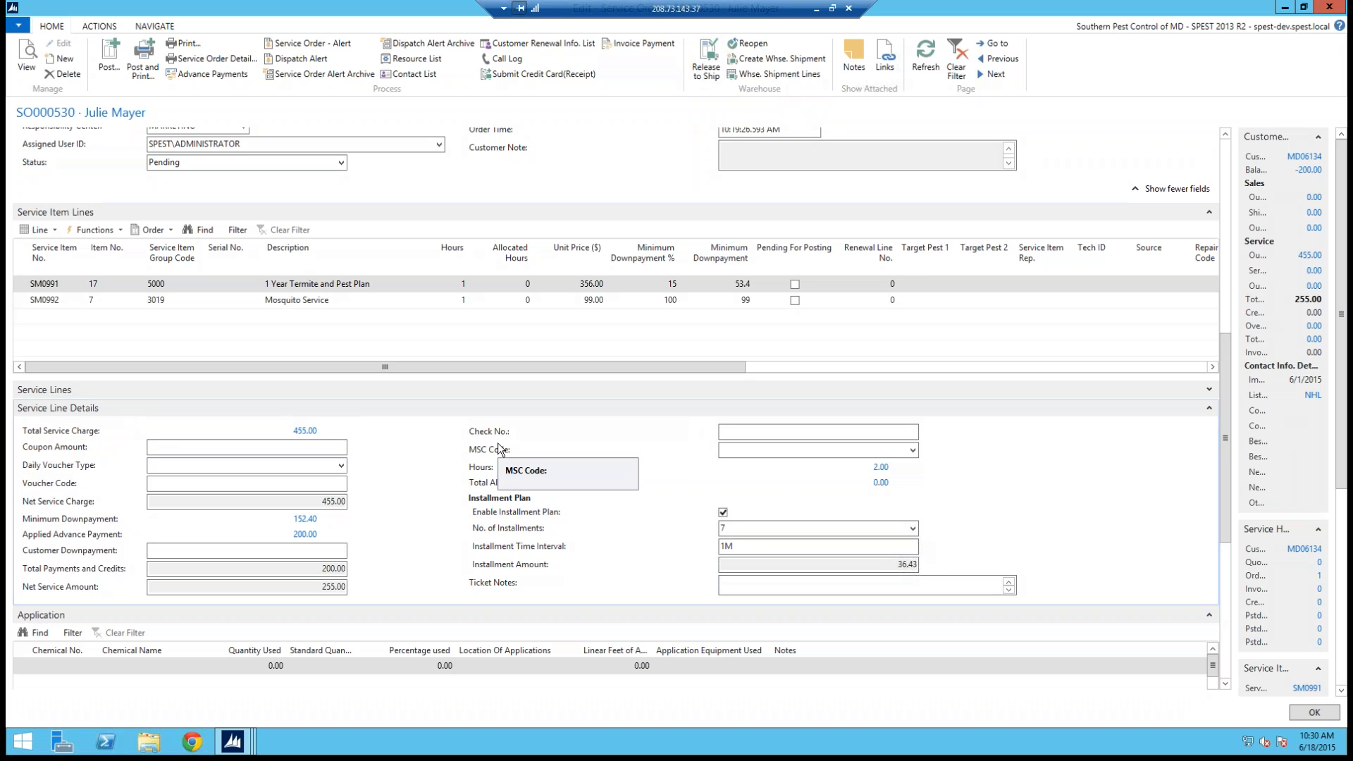
click(342, 448)
text(20)
key(Tab)
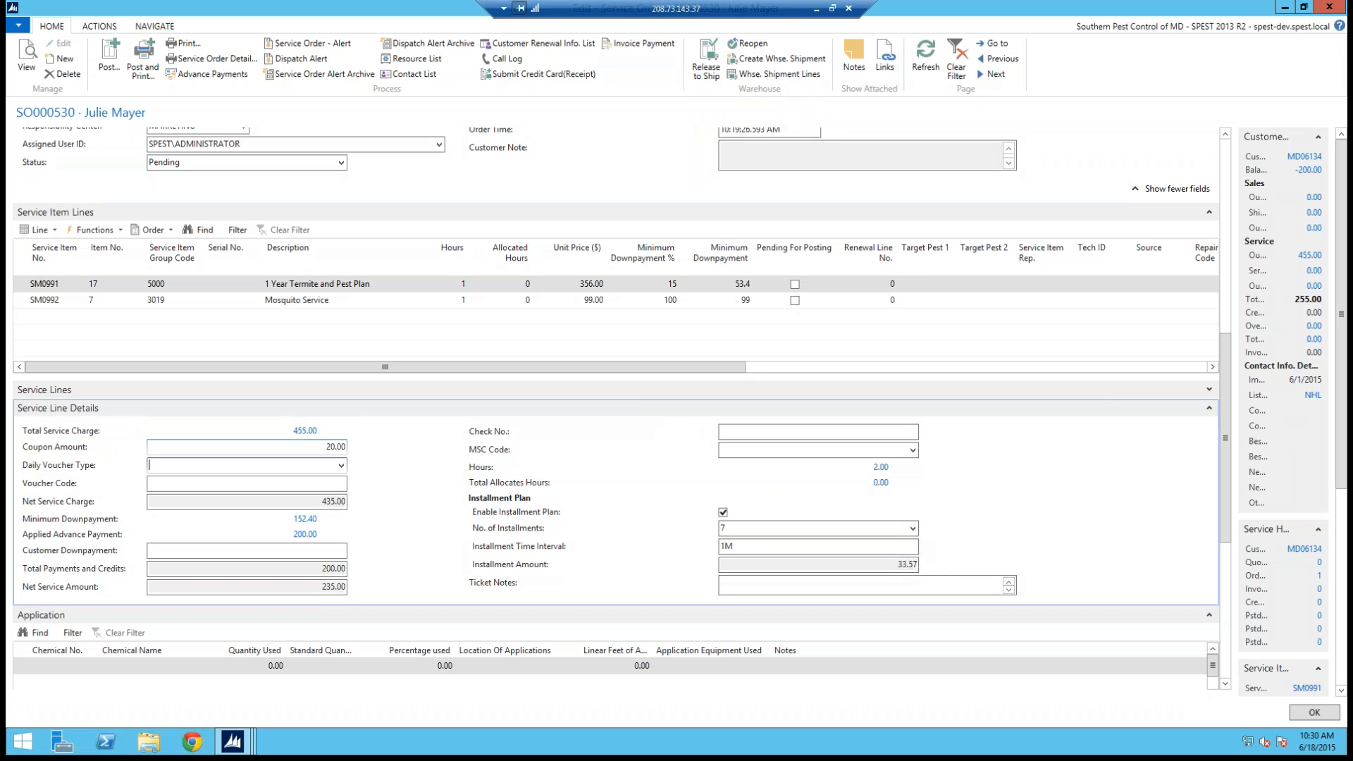
Step: Set the daily voucher type to FB and the voucher code to 1444
click(341, 465)
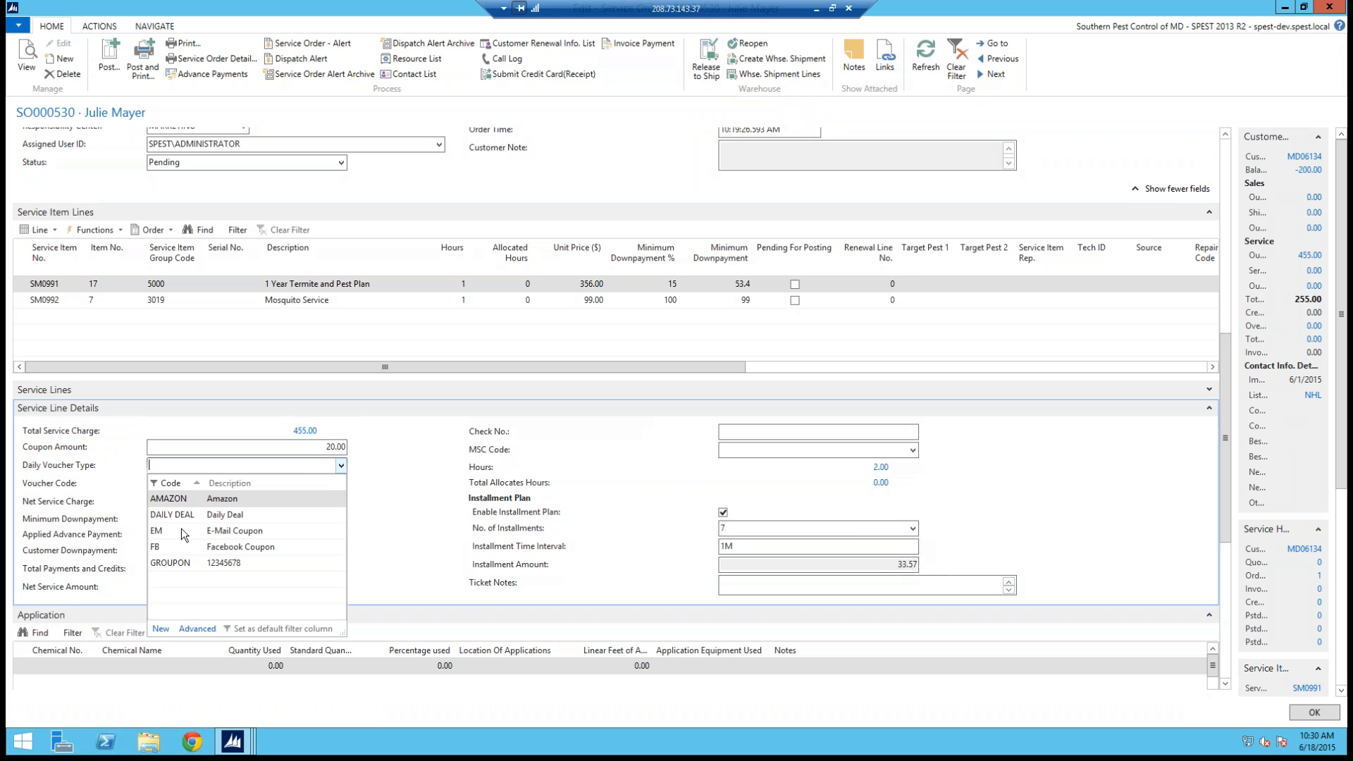
click(172, 548)
click(211, 484)
text(1444)
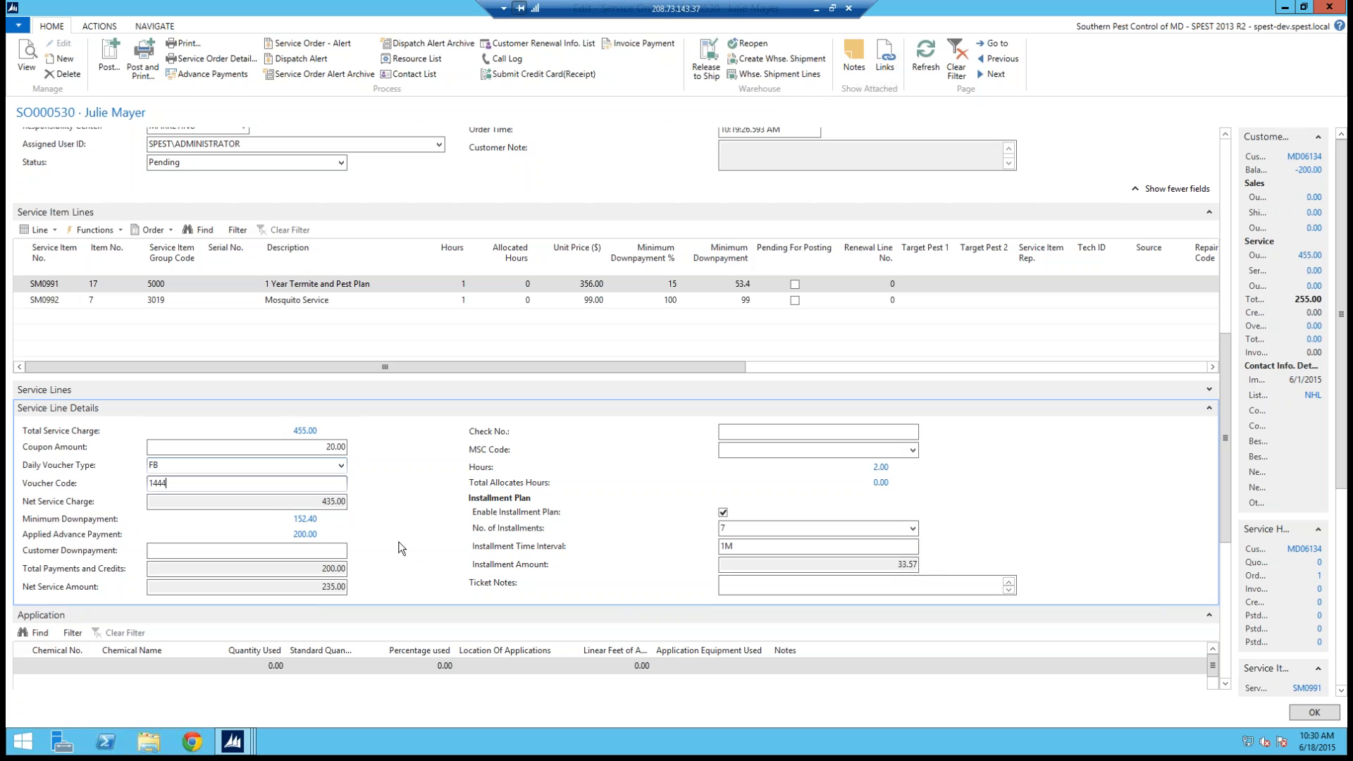
click(336, 502)
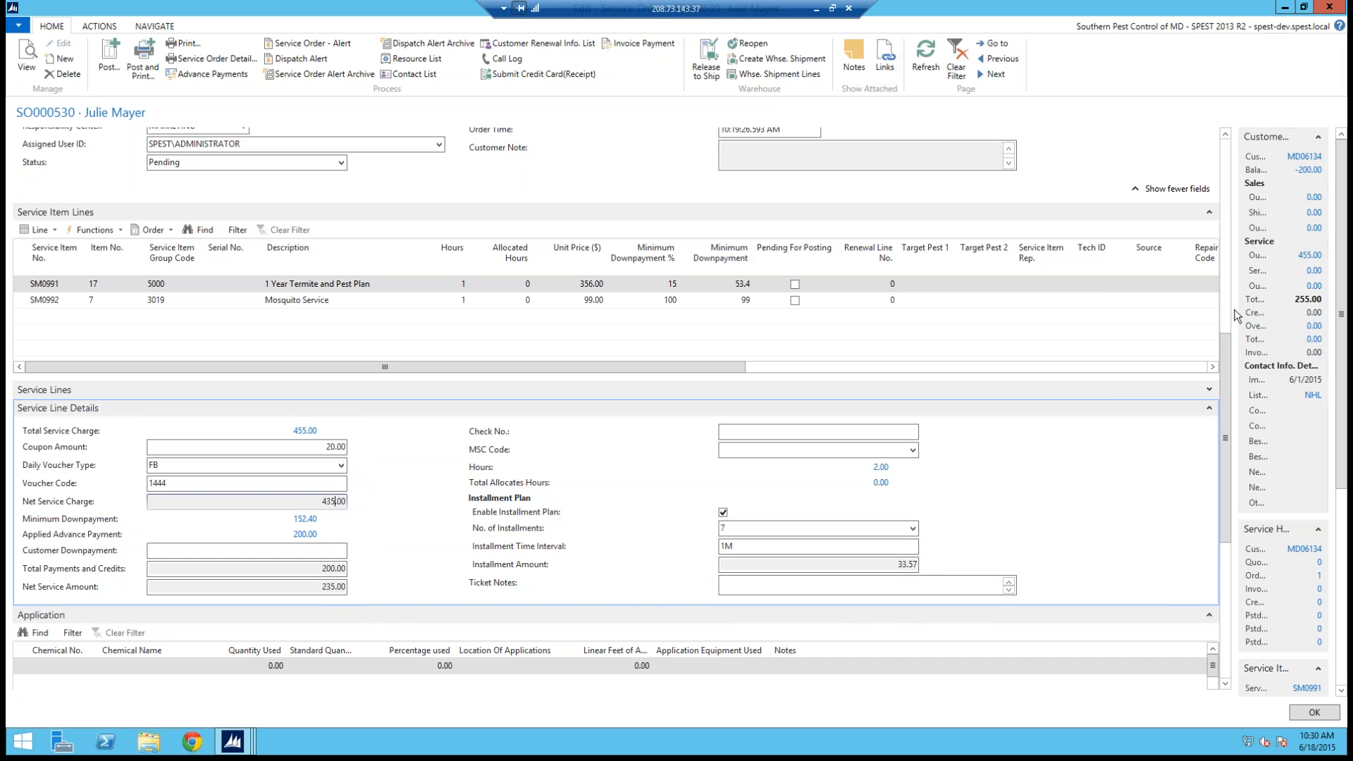
drag(1230, 357, 1226, 331)
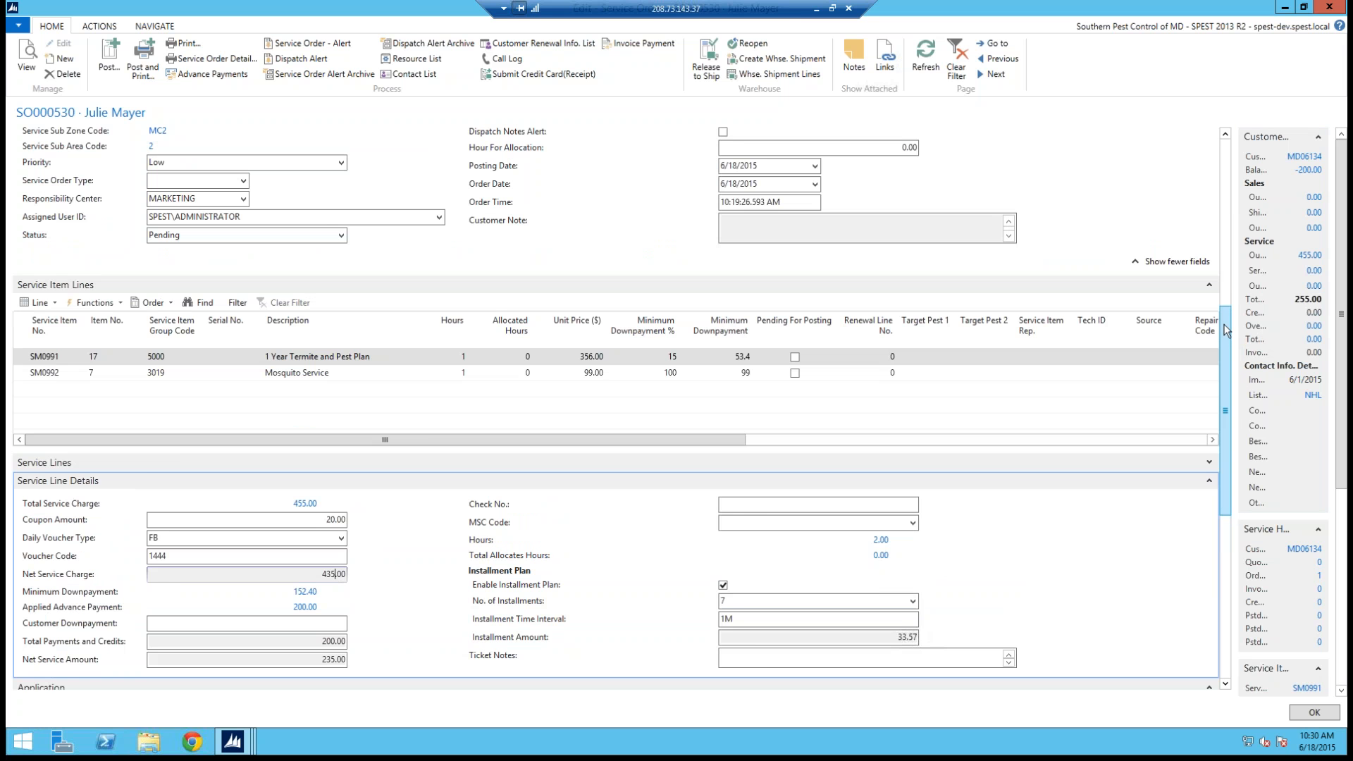
click(1229, 285)
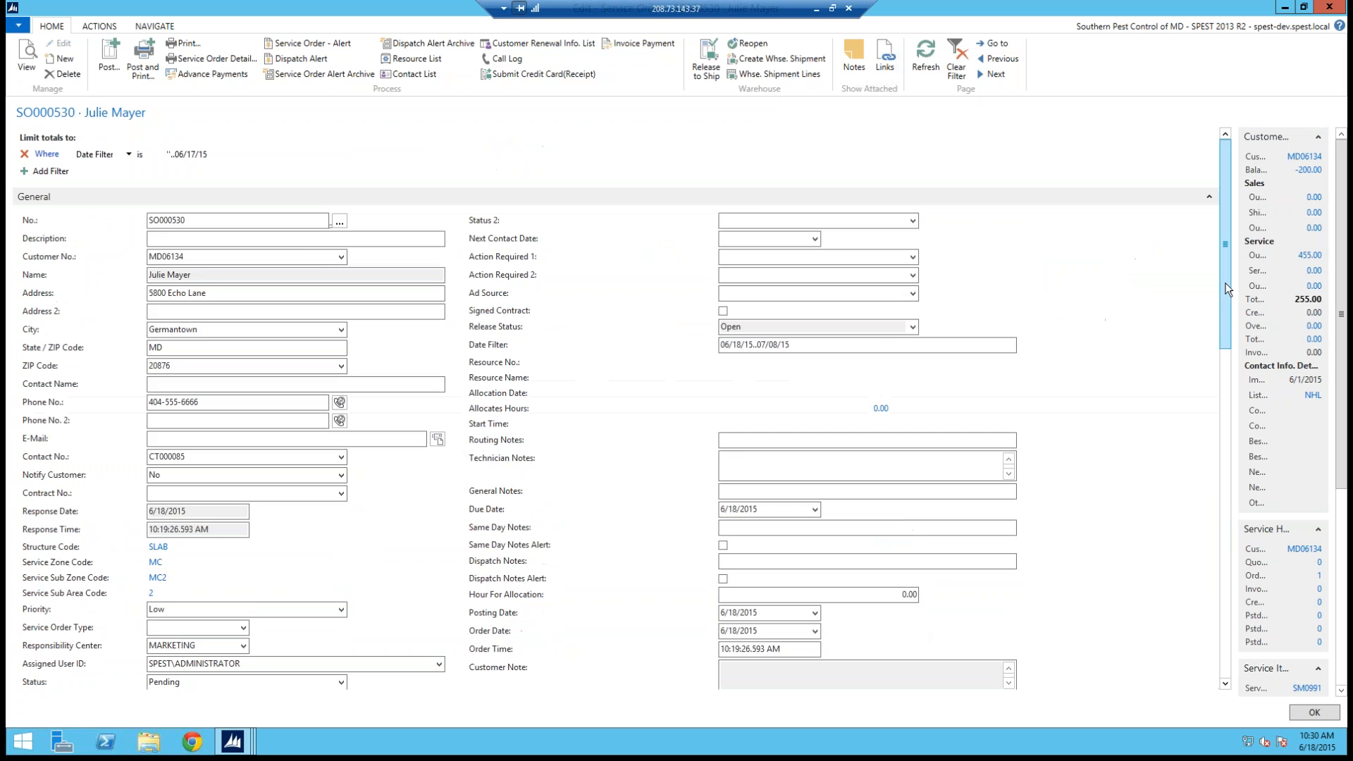
click(1231, 357)
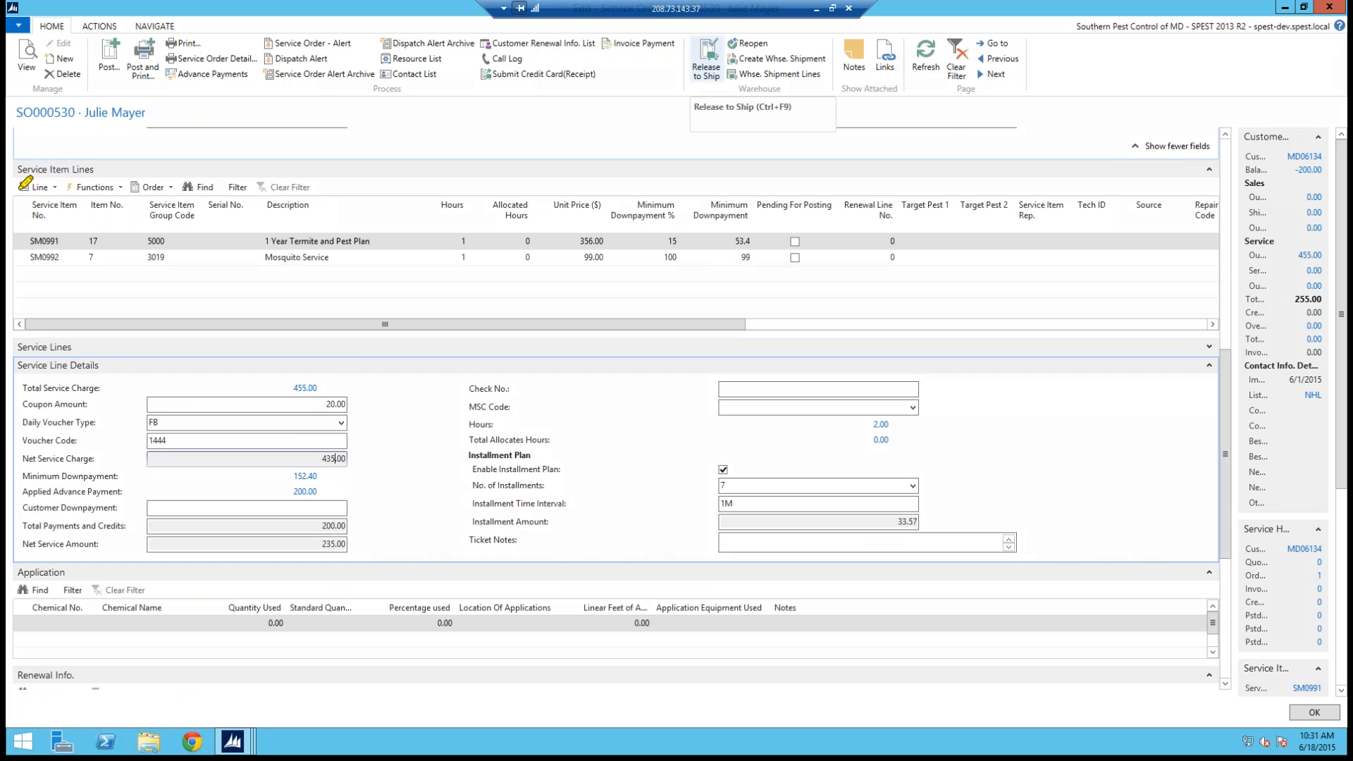
mouse_move(15, 171)
mouse_down()
mouse_move(64, 202)
mouse_move(38, 184)
mouse_up()
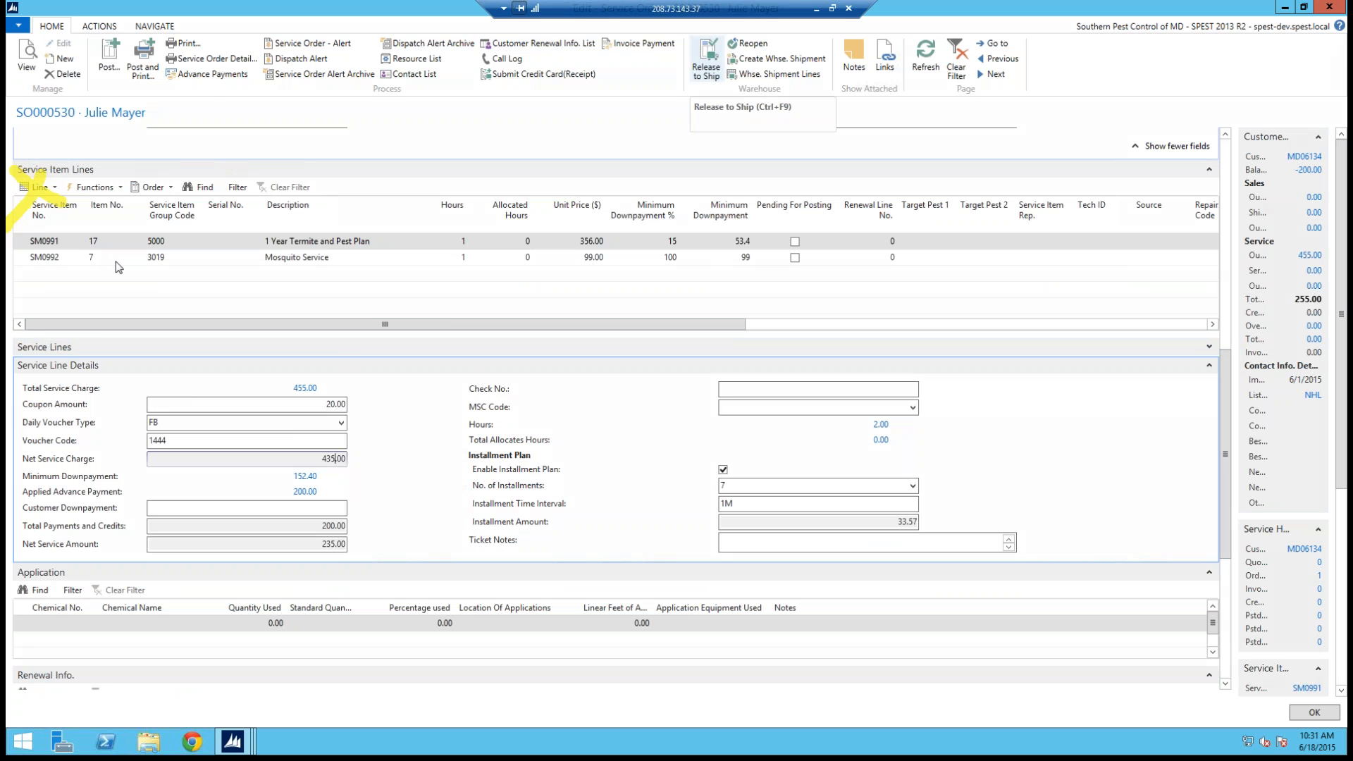
click(54, 188)
click(54, 188)
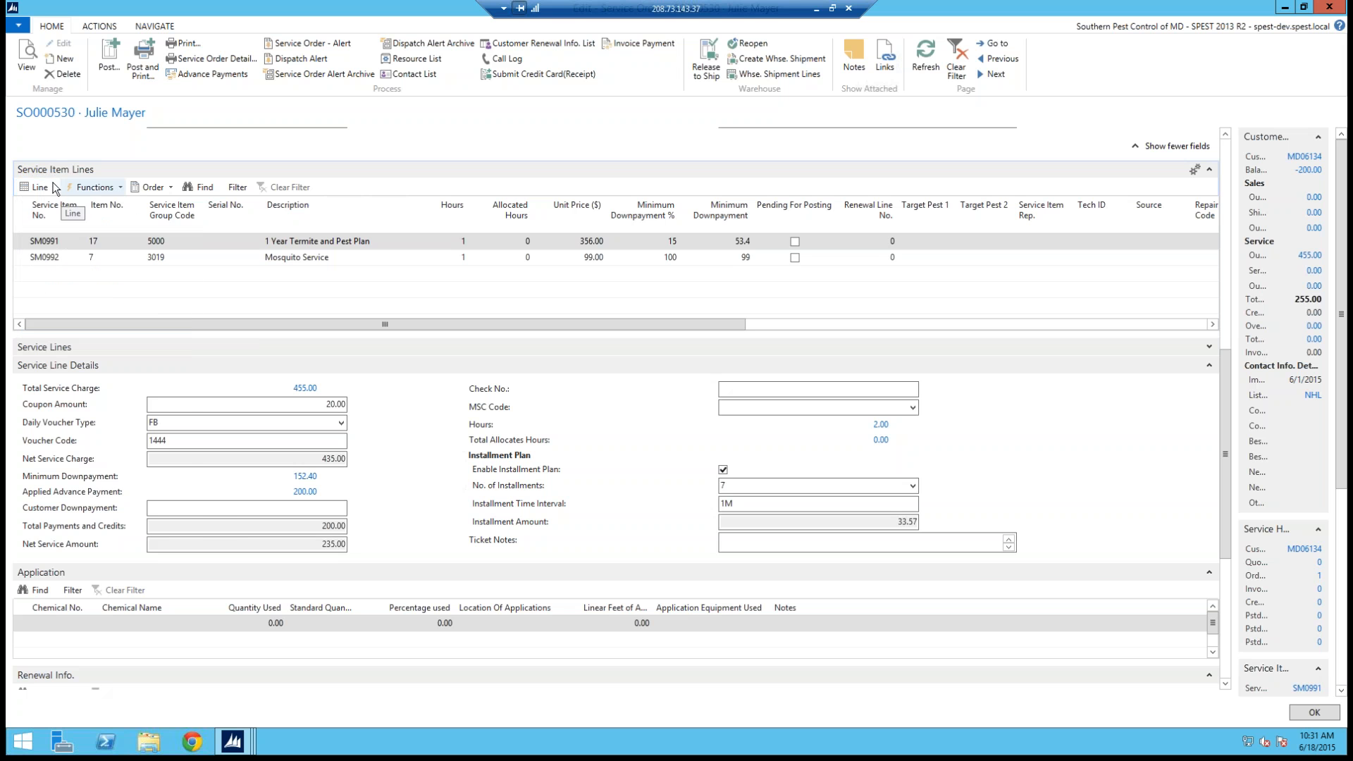
click(45, 189)
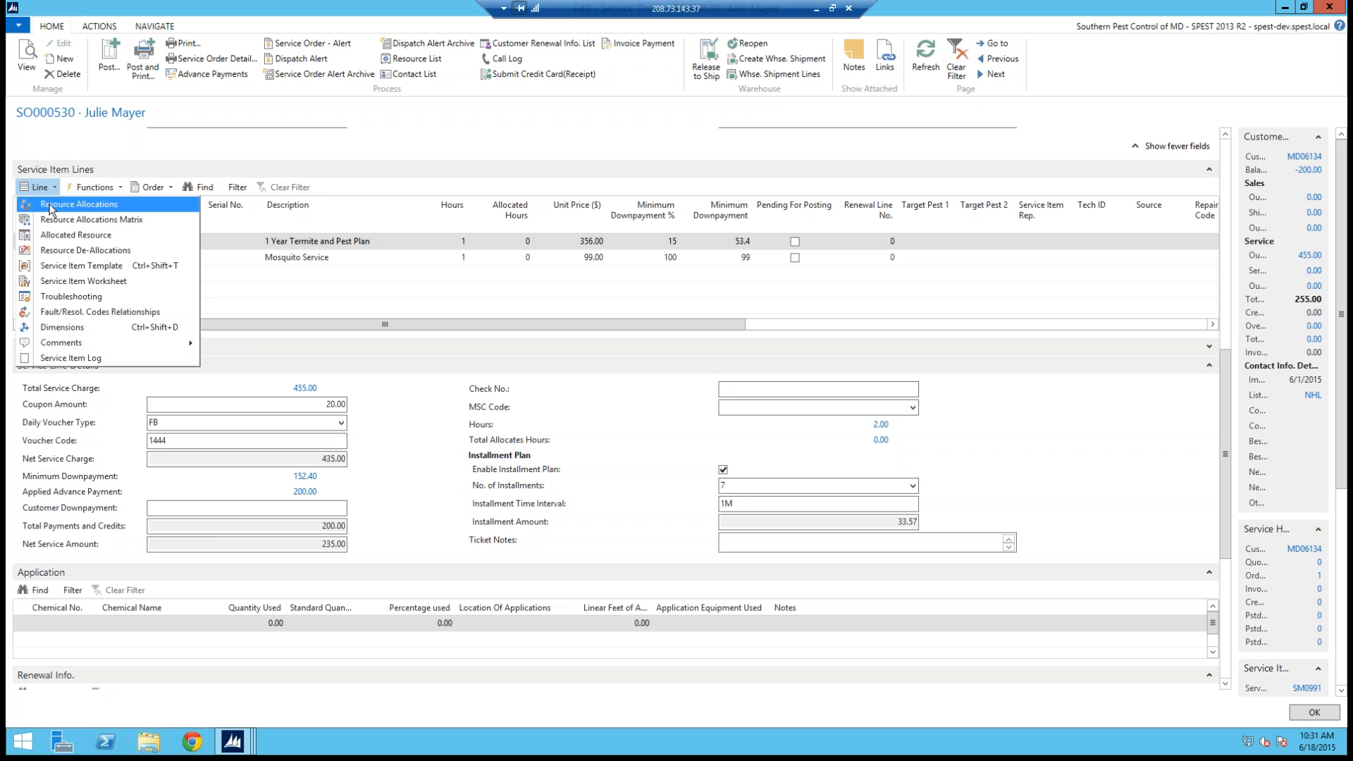
click(49, 206)
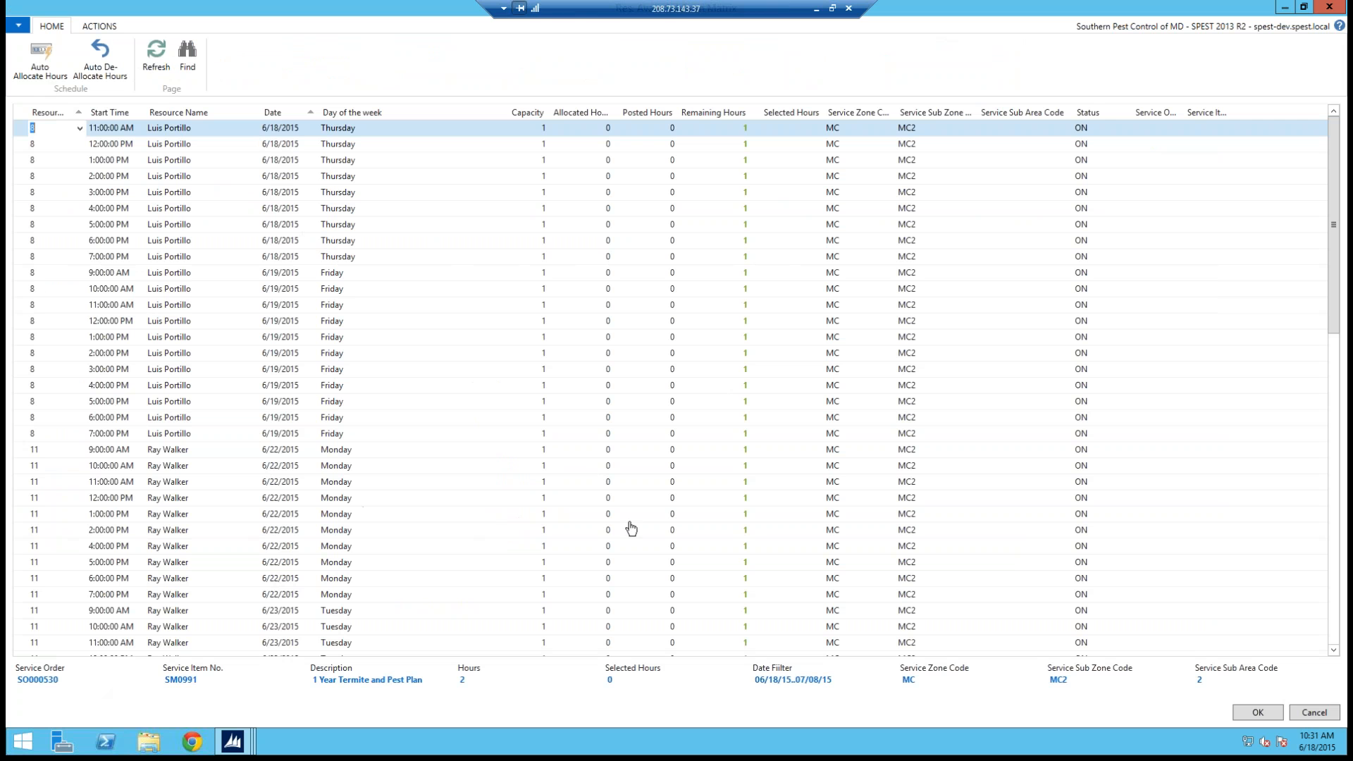
click(1314, 712)
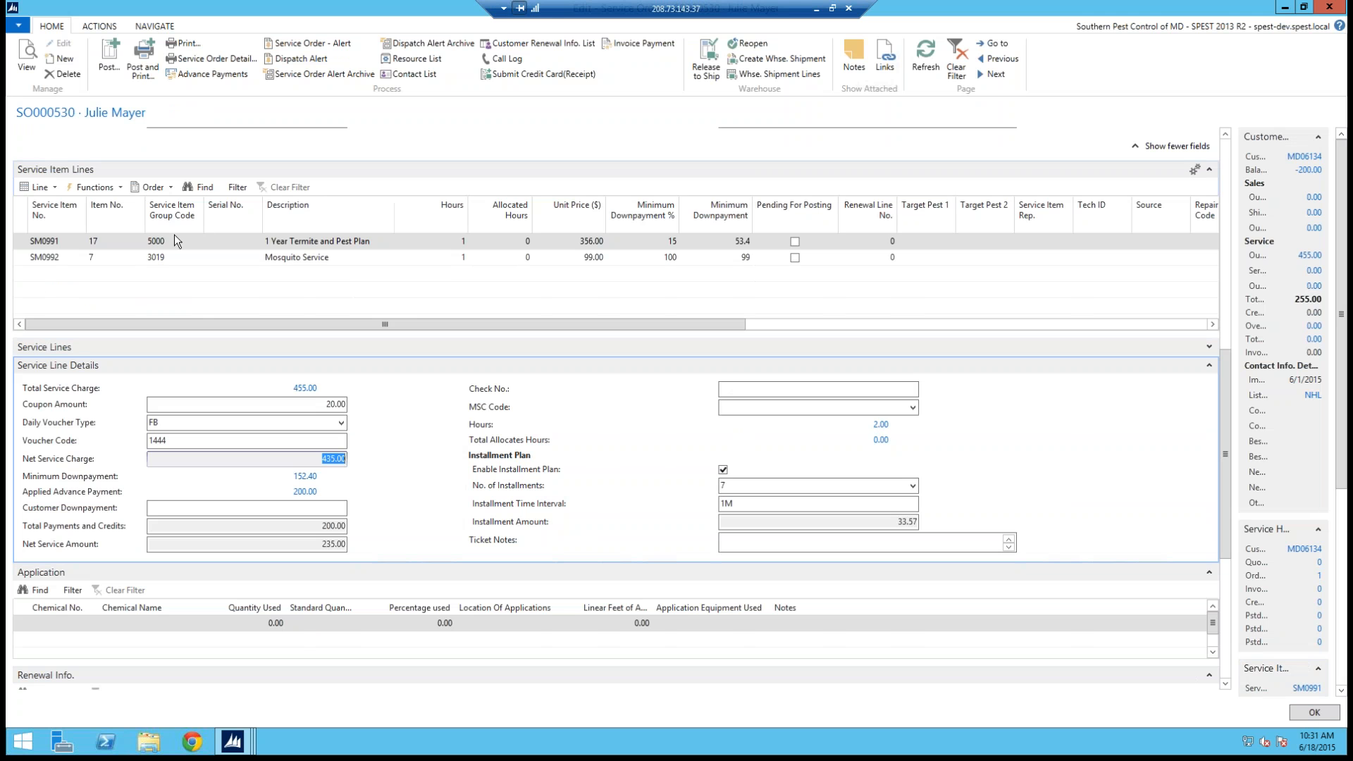
click(53, 188)
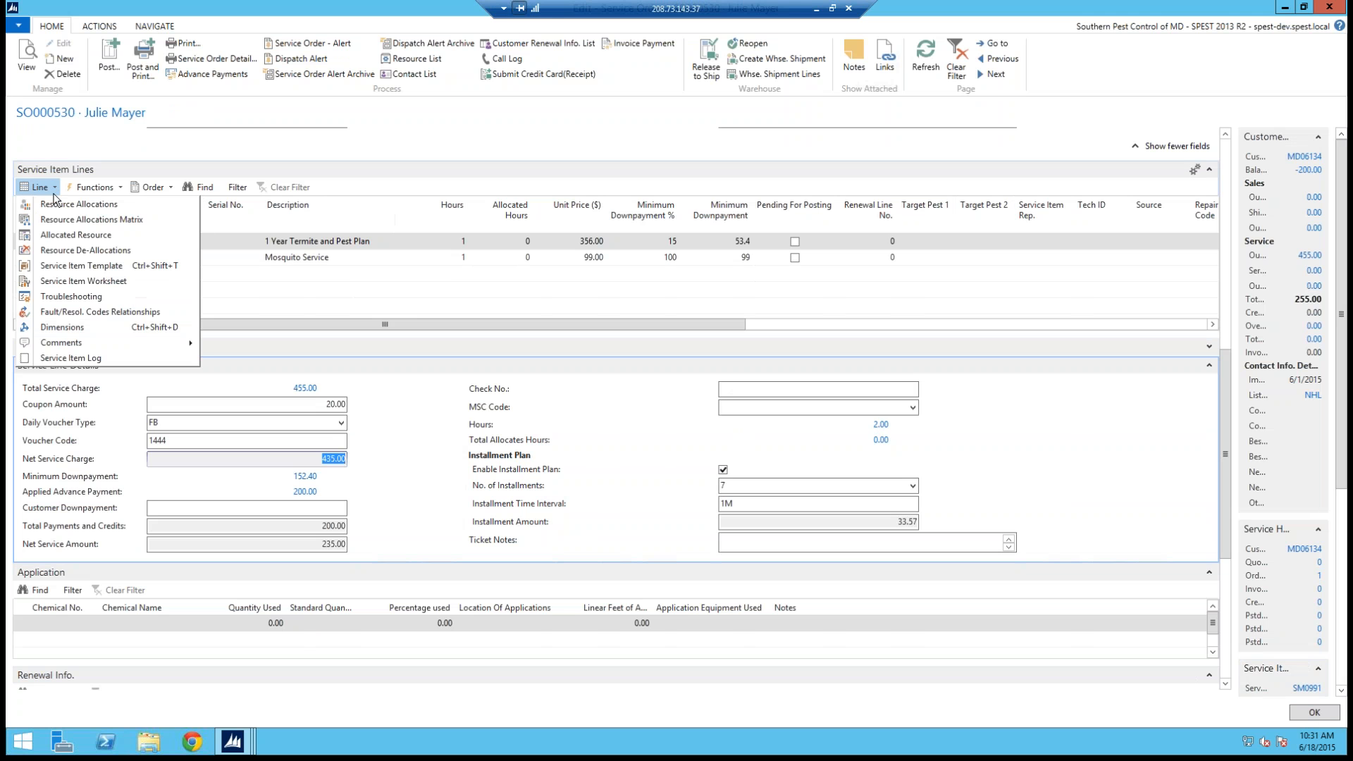
click(57, 205)
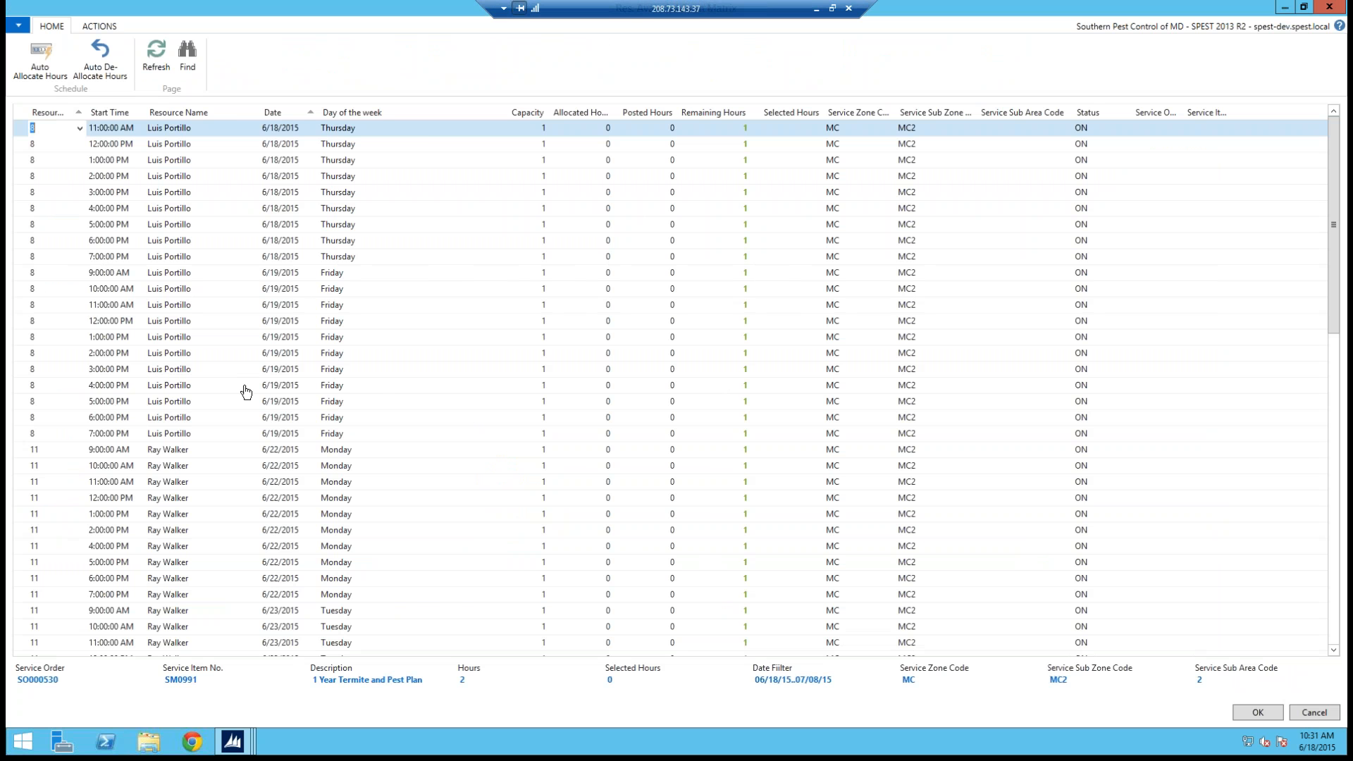
click(20, 275)
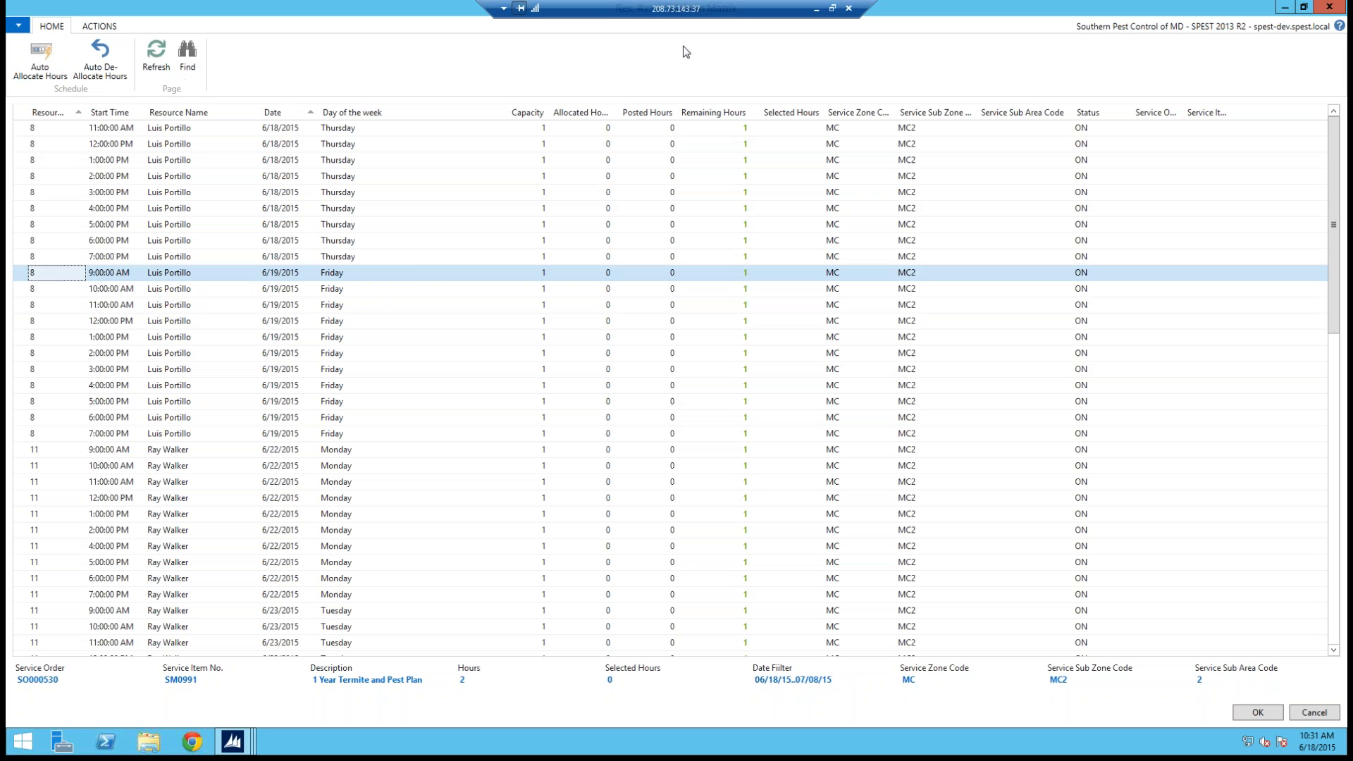
drag(14, 42, 90, 83)
drag(14, 103, 47, 59)
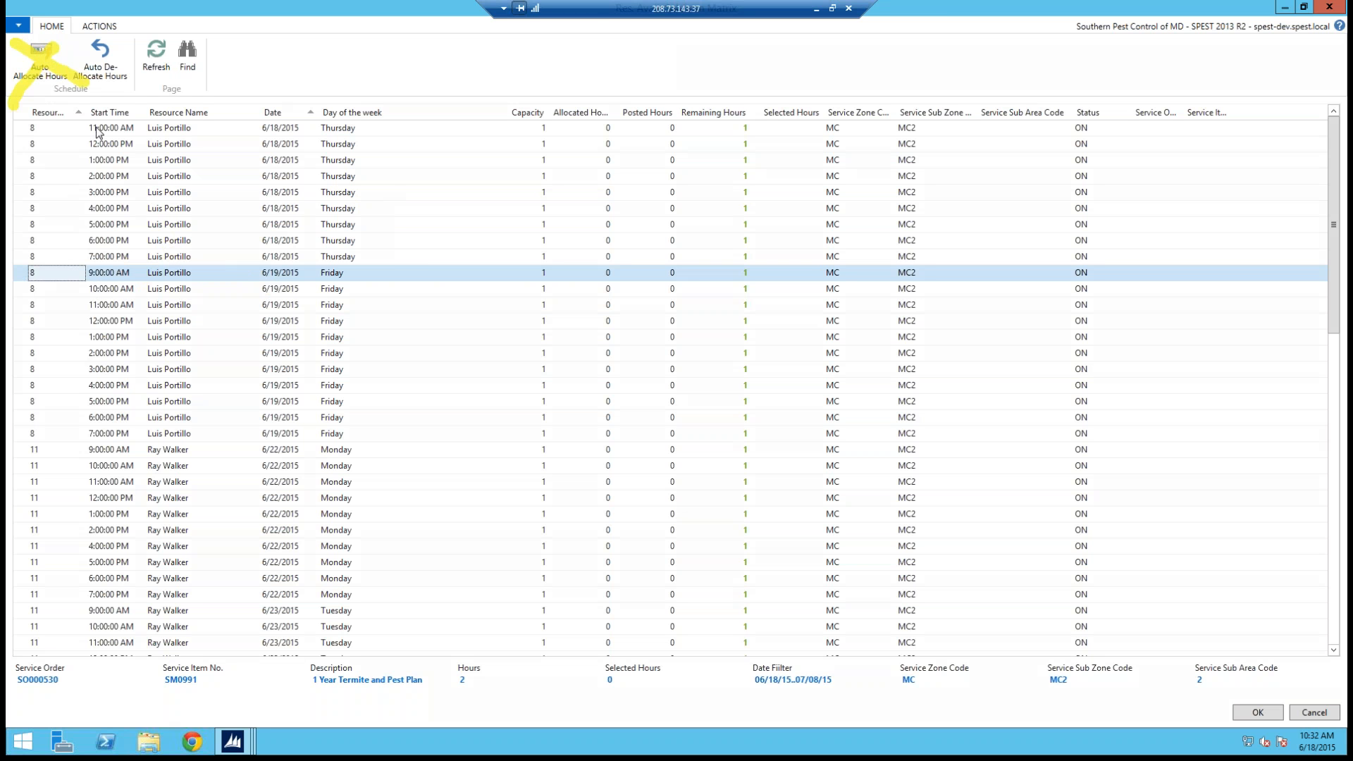
key(Escape)
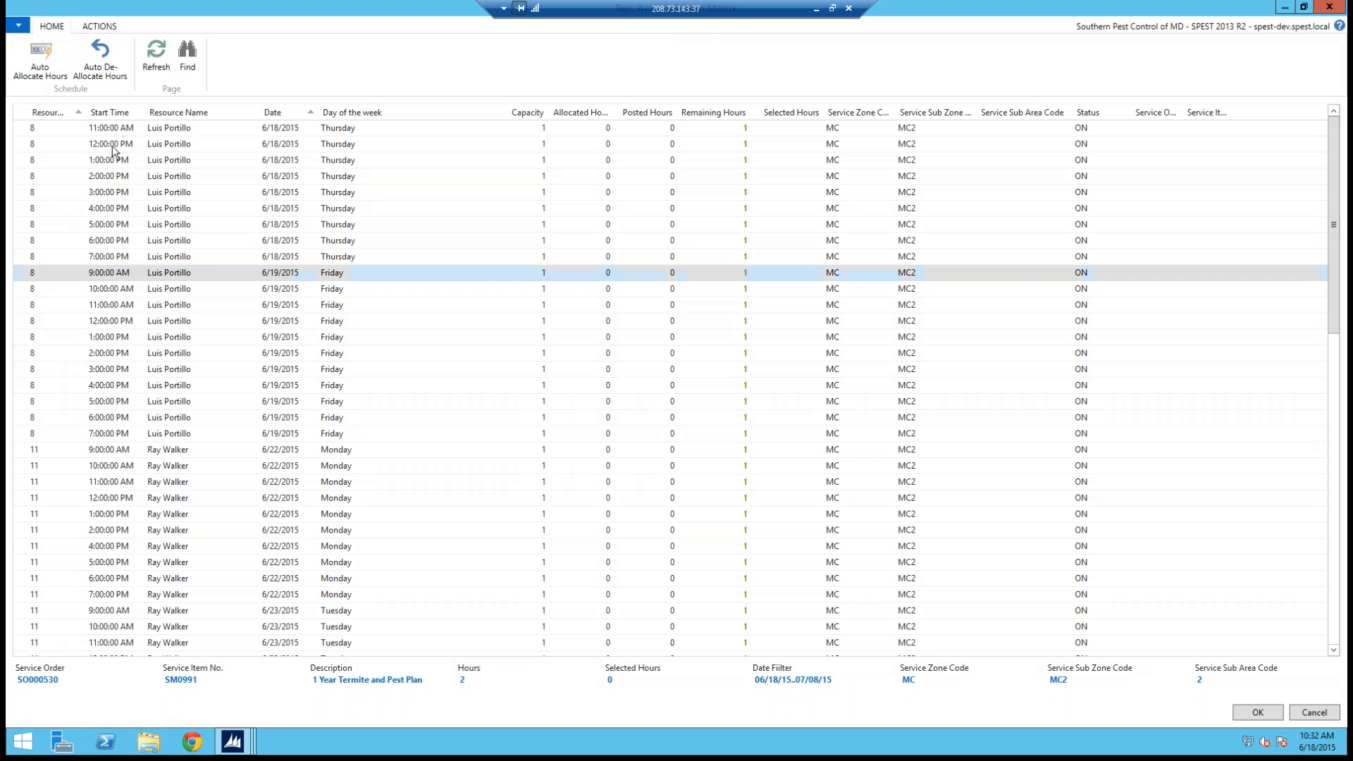
click(40, 57)
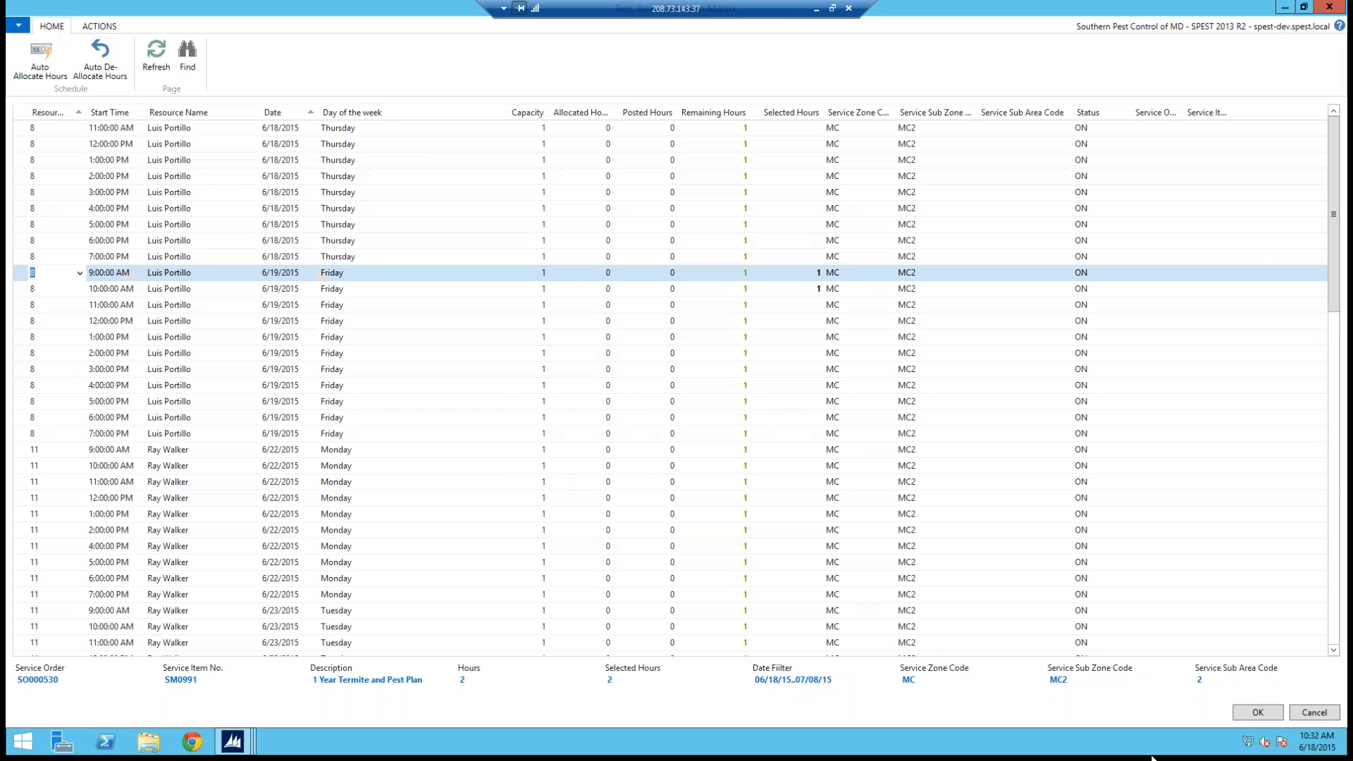
click(1259, 714)
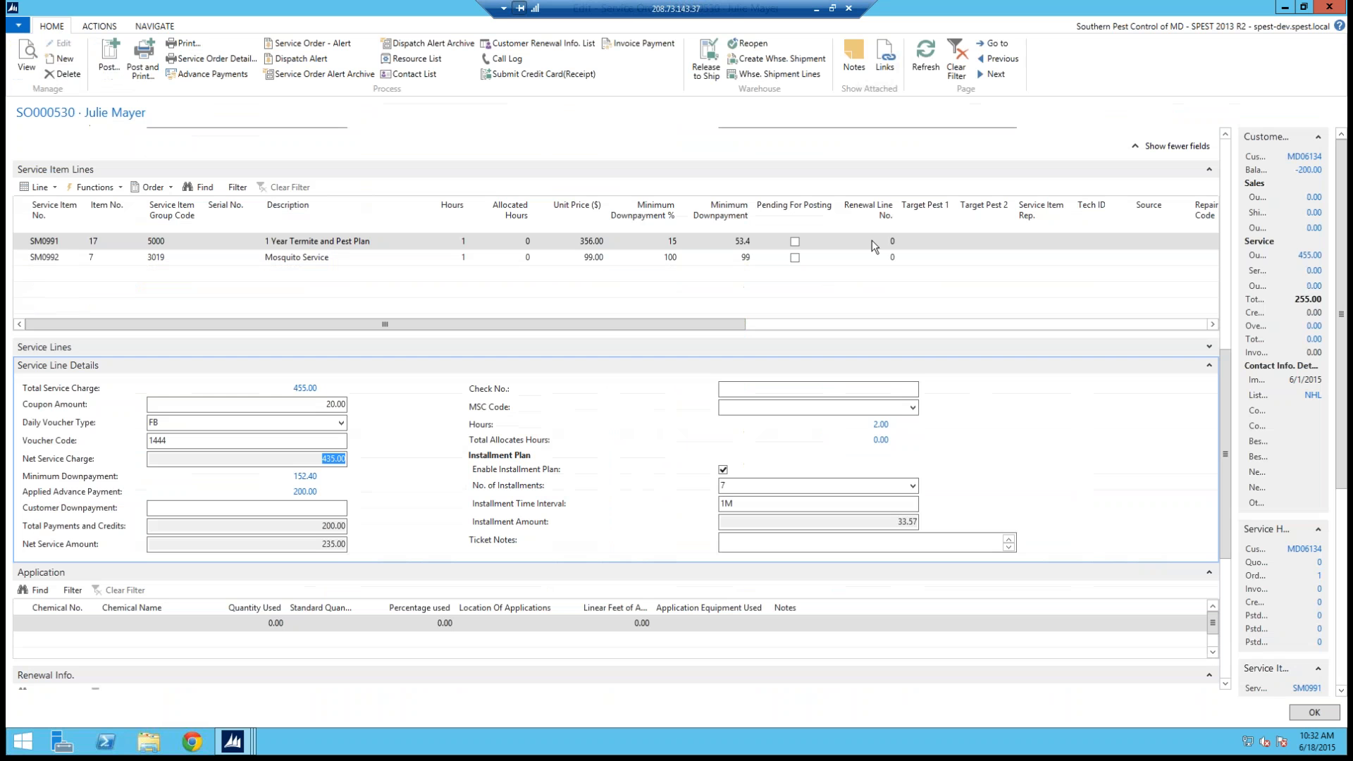
Step: Refresh the order and enter Luis only as the routing notes
click(917, 55)
click(1225, 191)
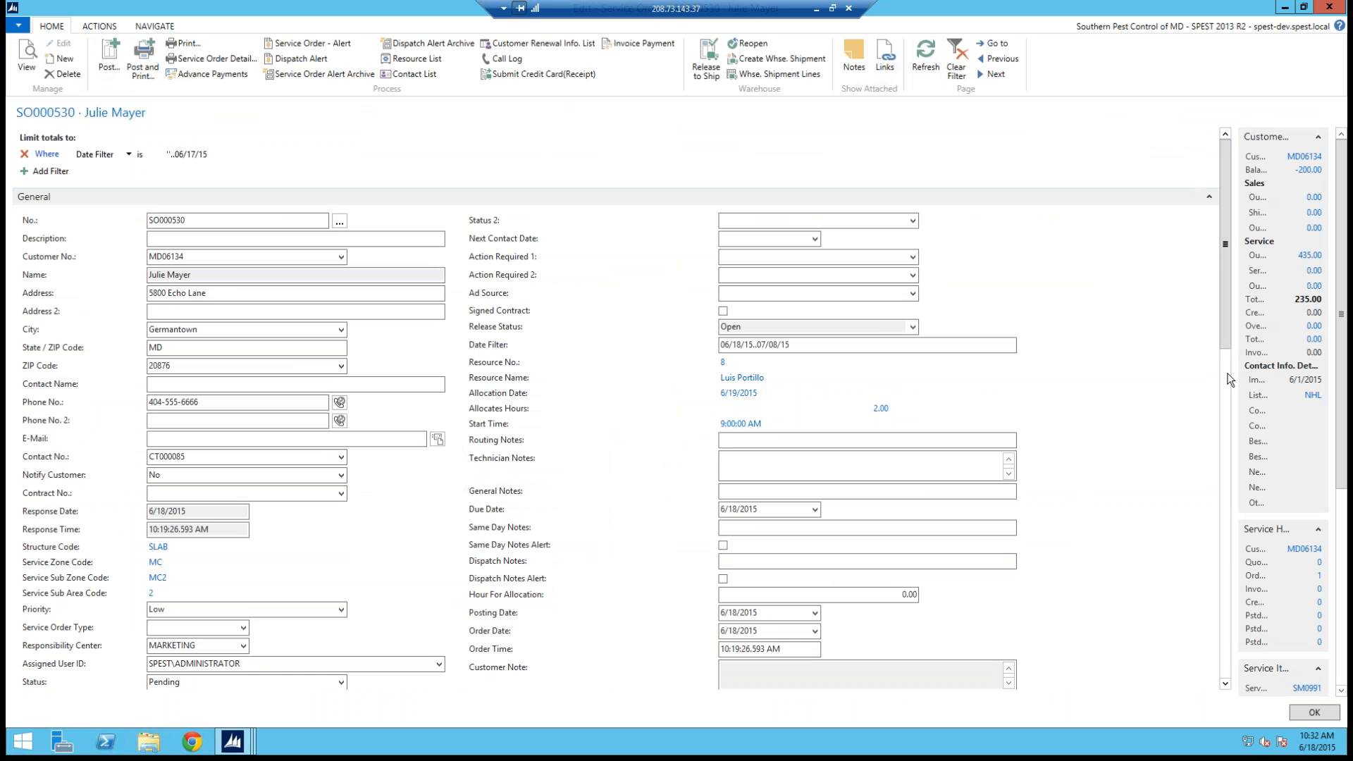
scroll(1232, 375, down, 2)
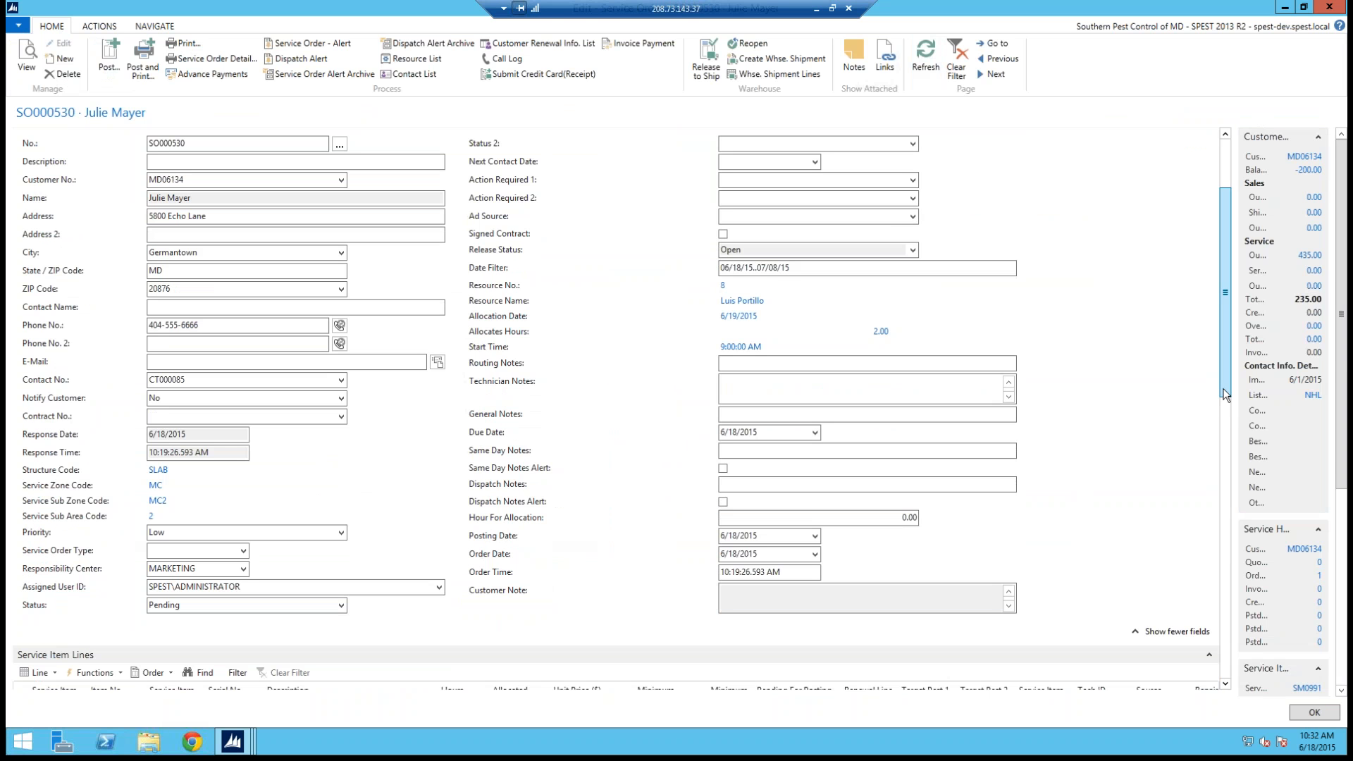
drag(1225, 374, 1224, 395)
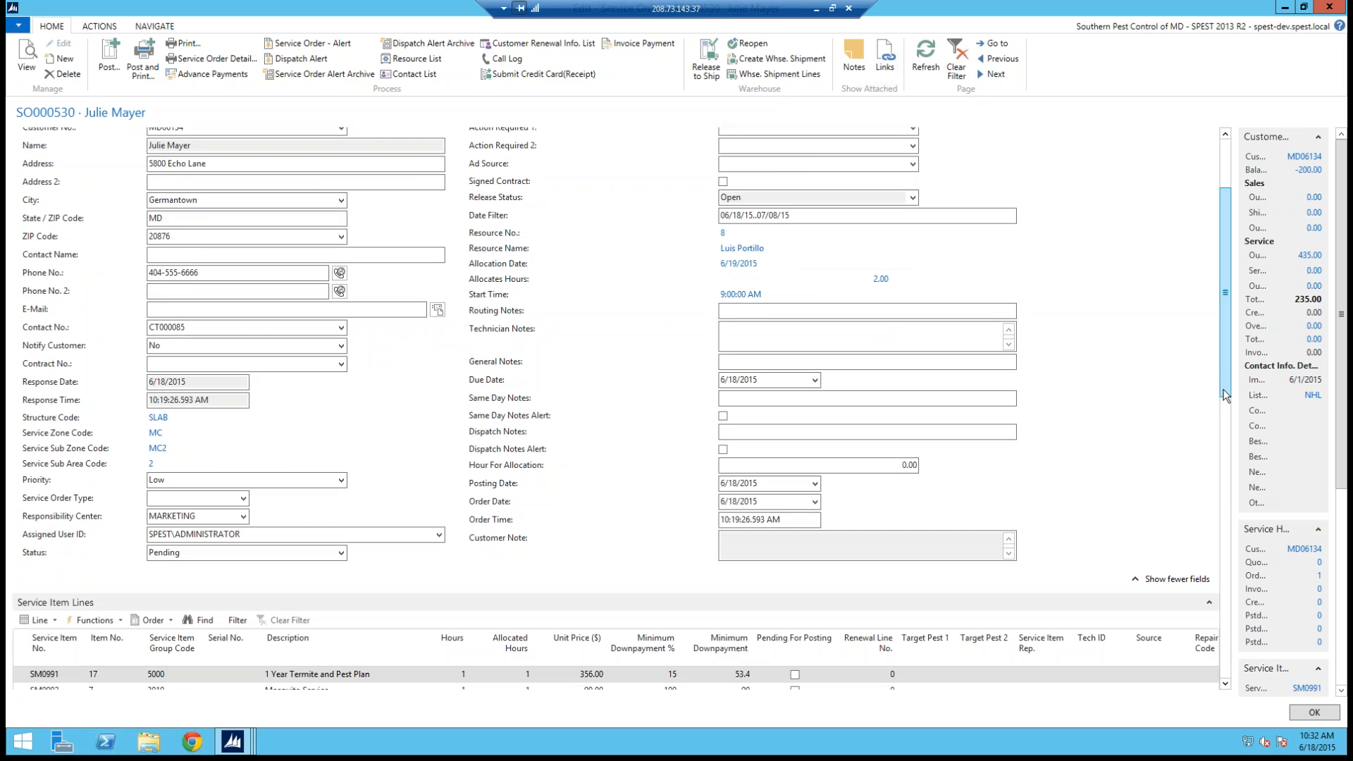
scroll(1045, 385, down, 1)
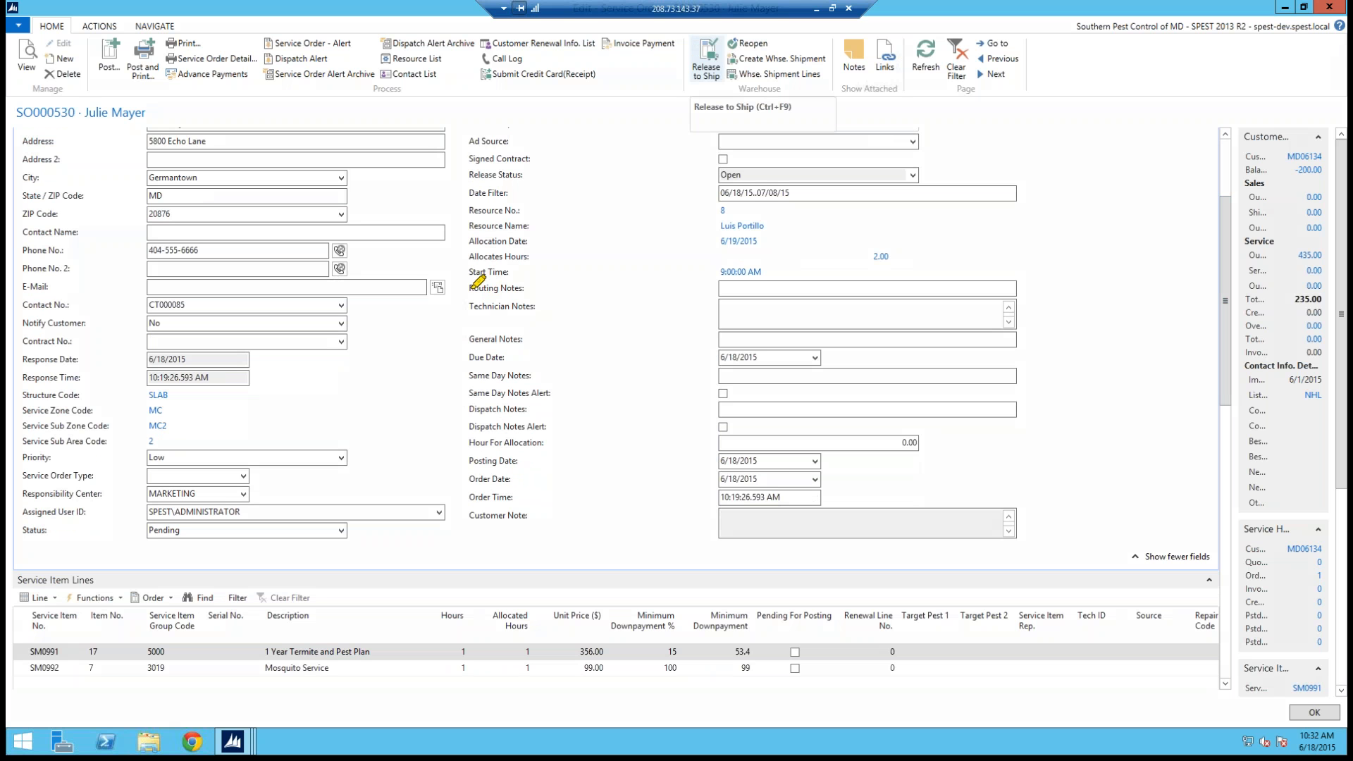
drag(459, 289, 533, 279)
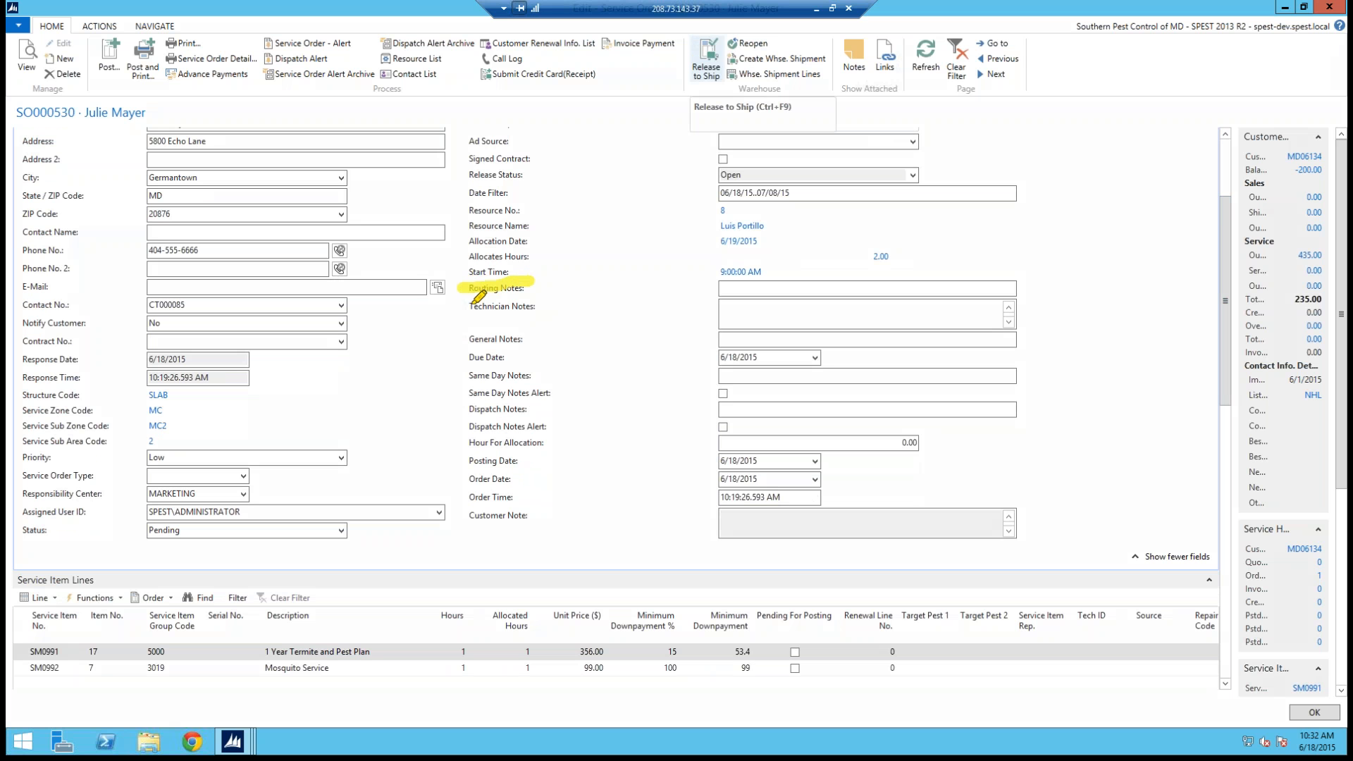
key(Escape)
click(760, 289)
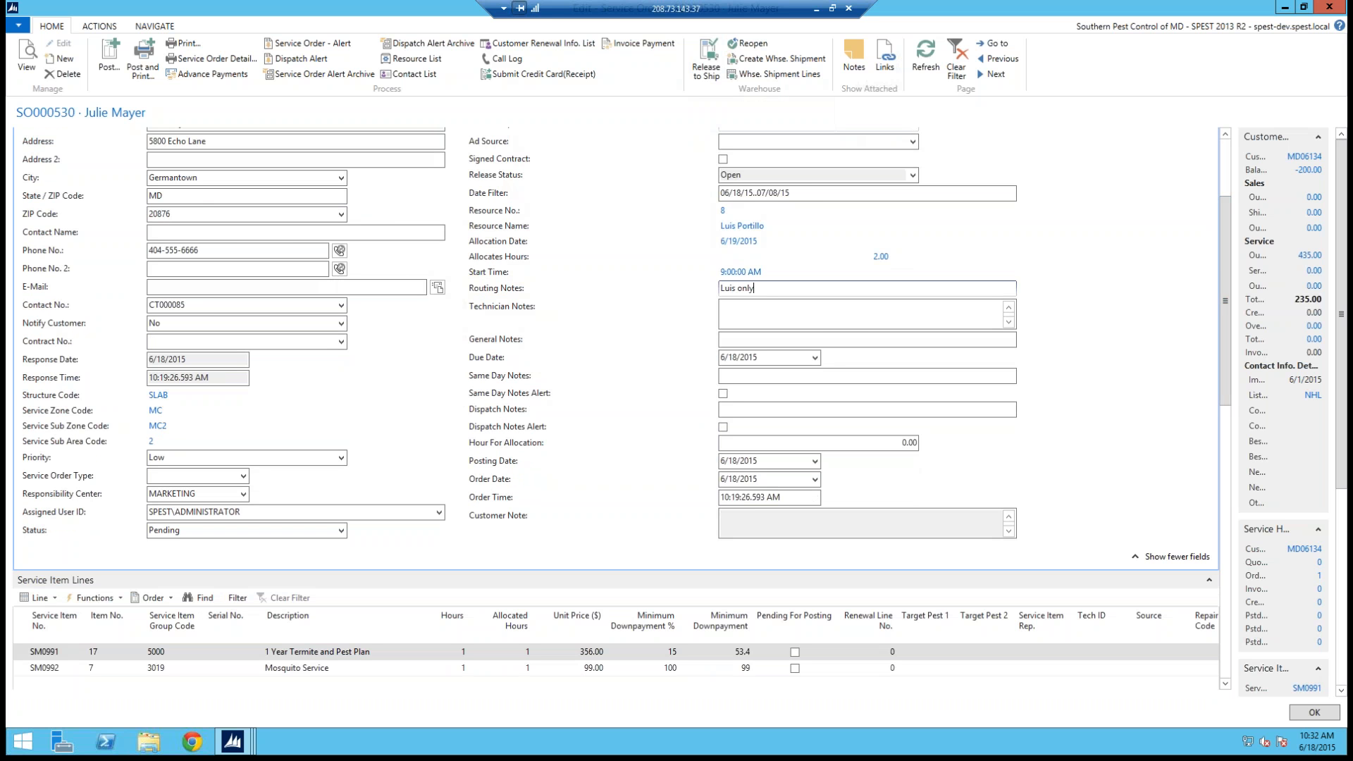
Step: Enter the technician notes "Ants in ktichen and possible termites in garage."
click(758, 315)
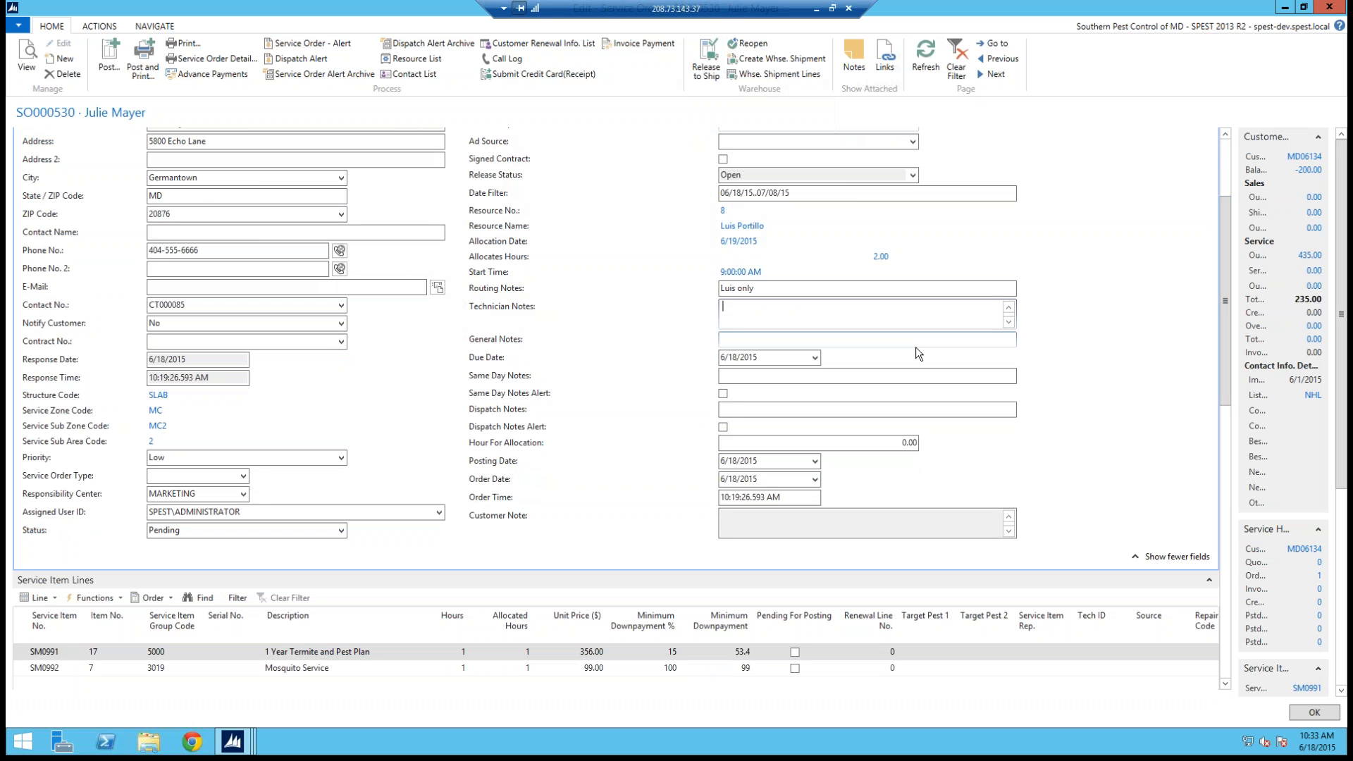
text(Ants in ktichen and possible termites in garage.)
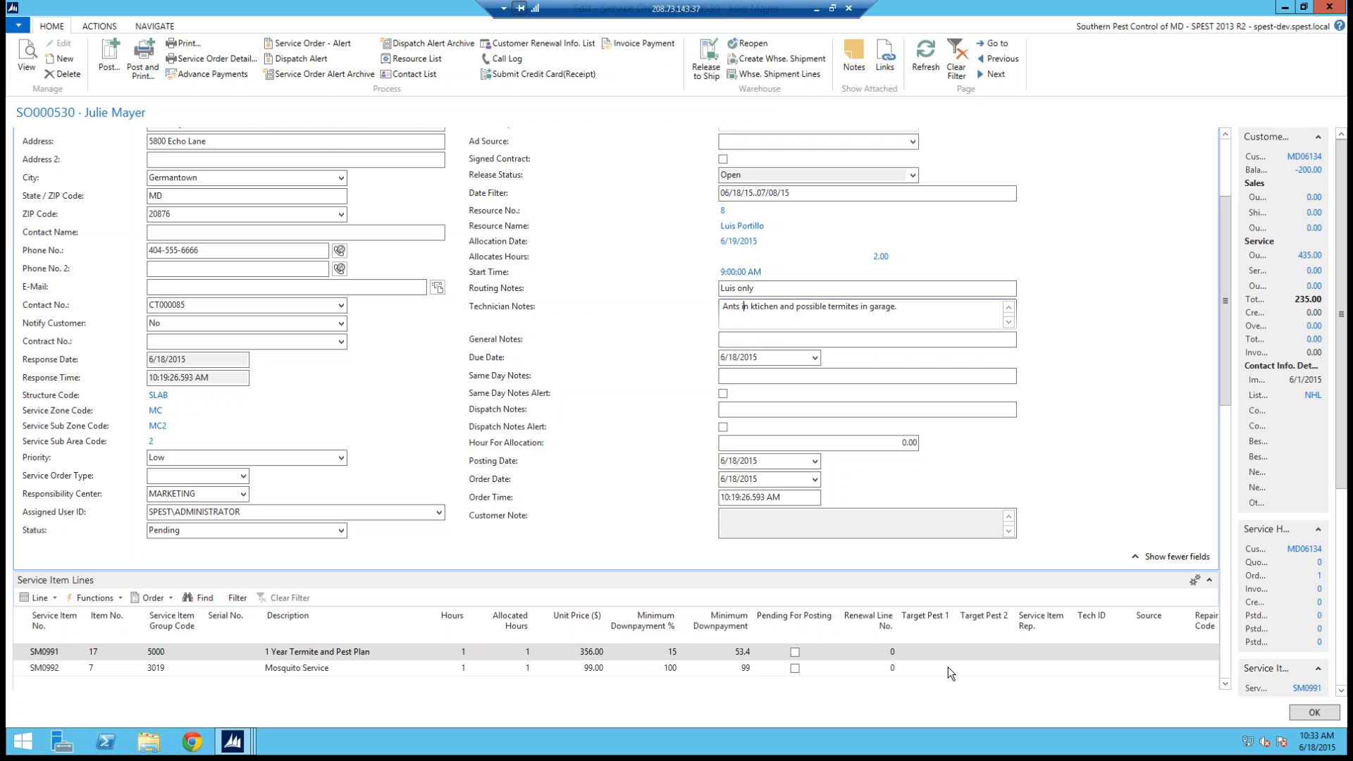
Step: Set Target Pest 1 to MOSQ for the mosquito line and ANTS for the termite plan line
scroll(949, 667, down, 1)
click(946, 618)
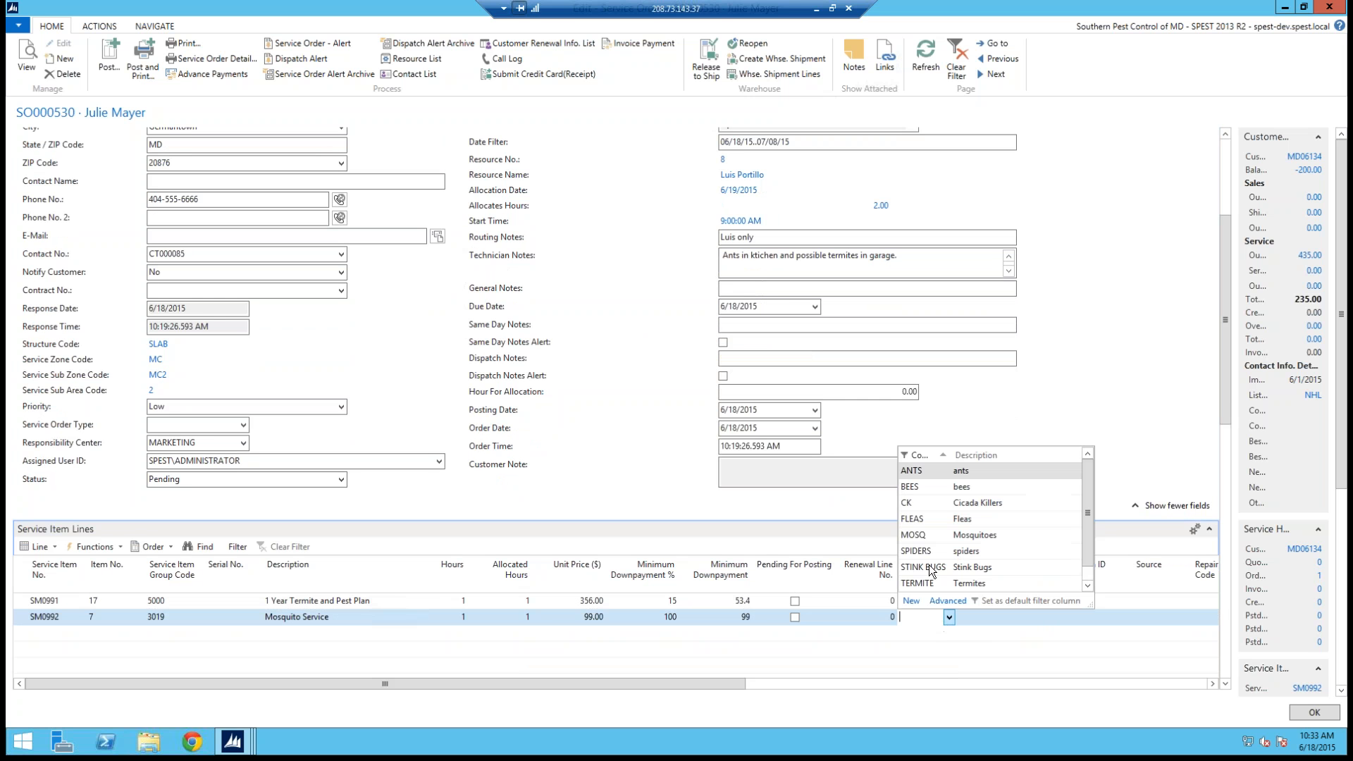
click(927, 534)
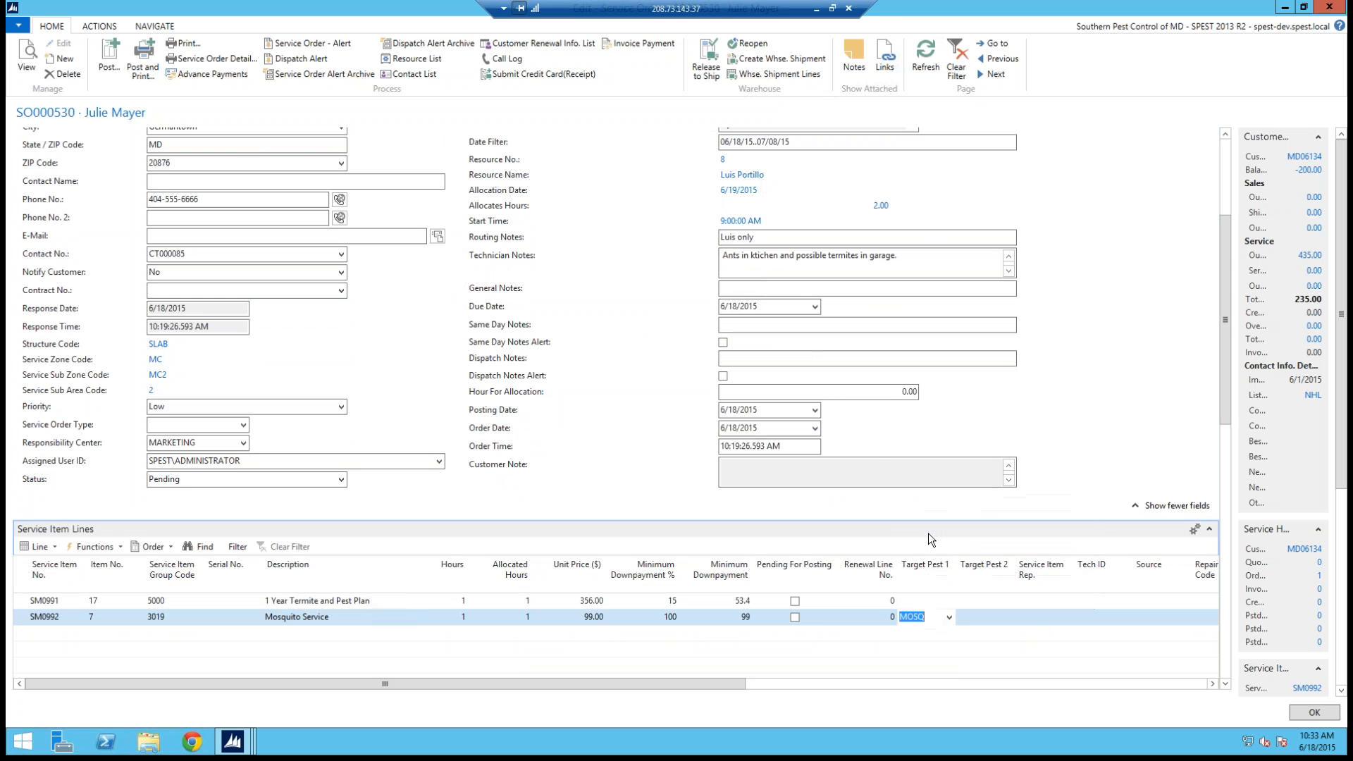
click(946, 599)
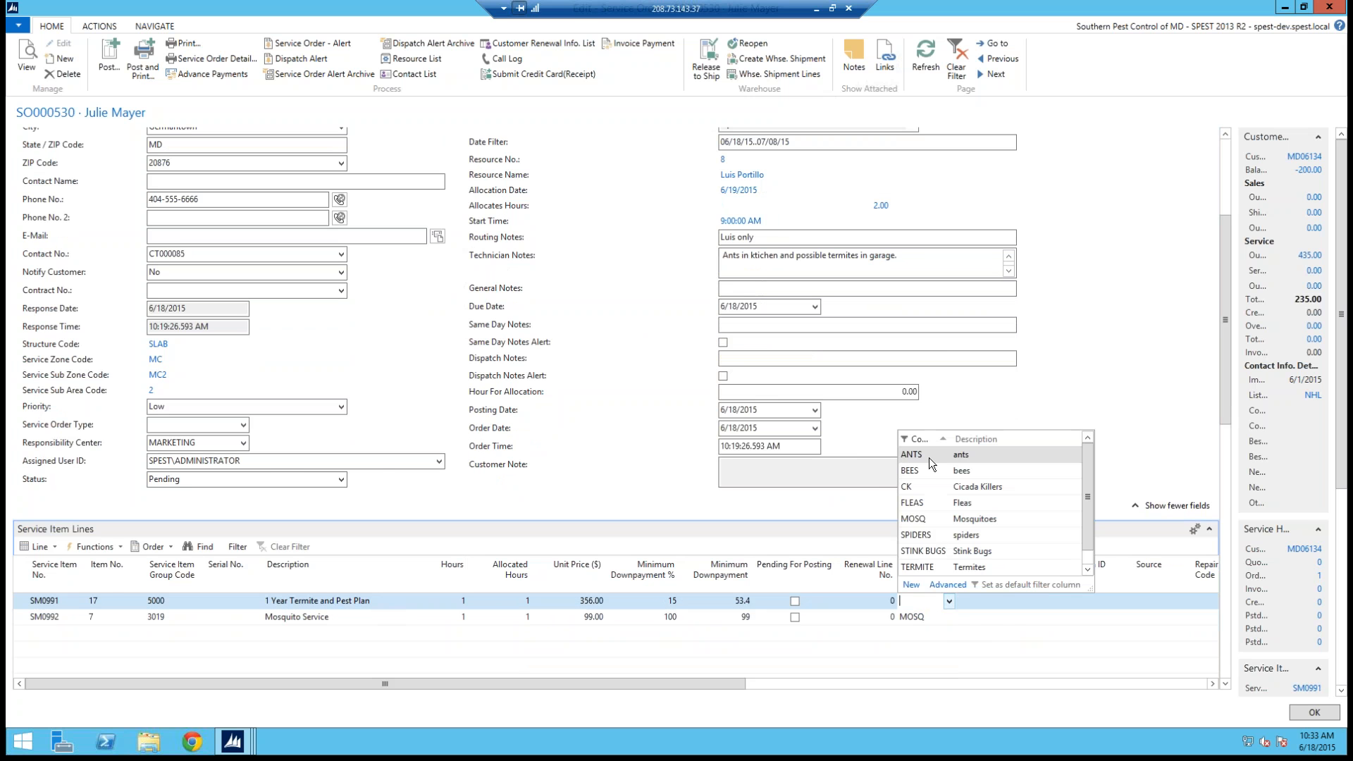
click(929, 458)
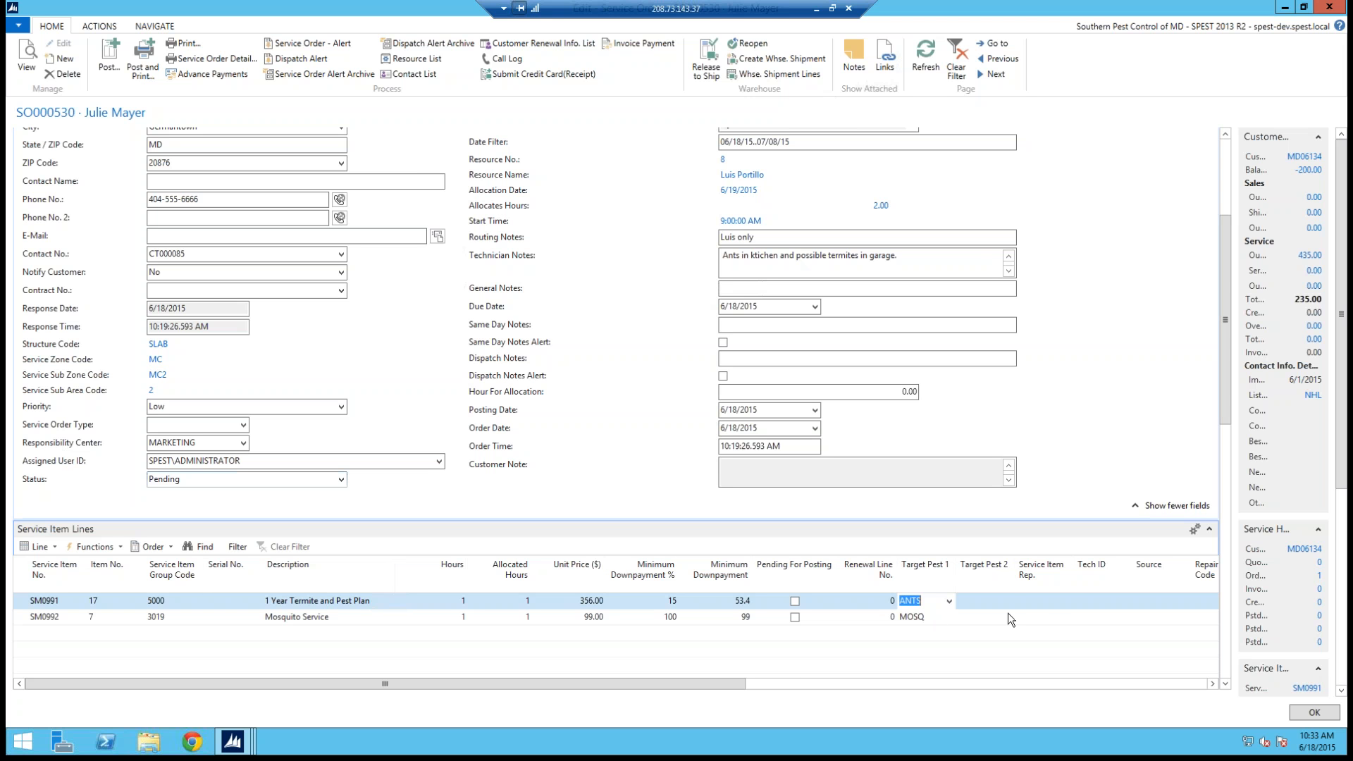
click(1050, 605)
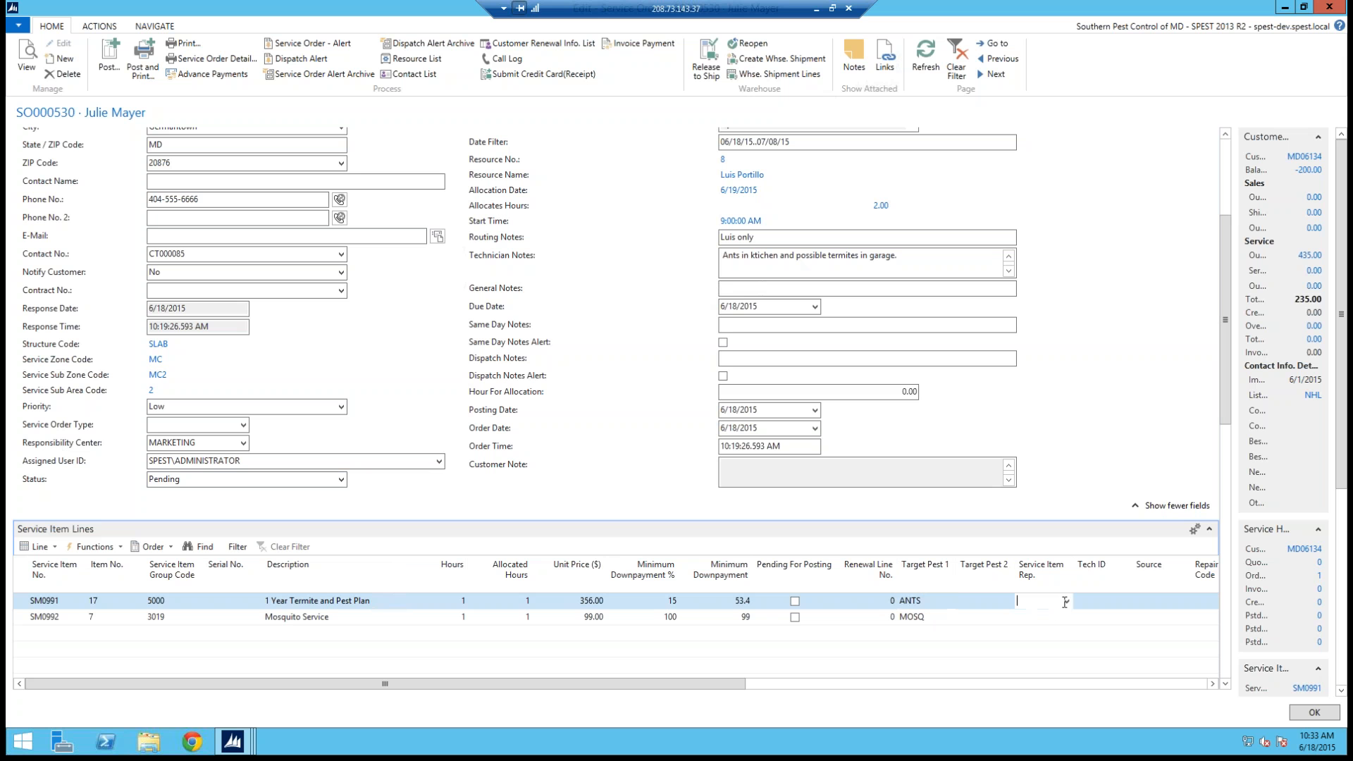
click(1067, 601)
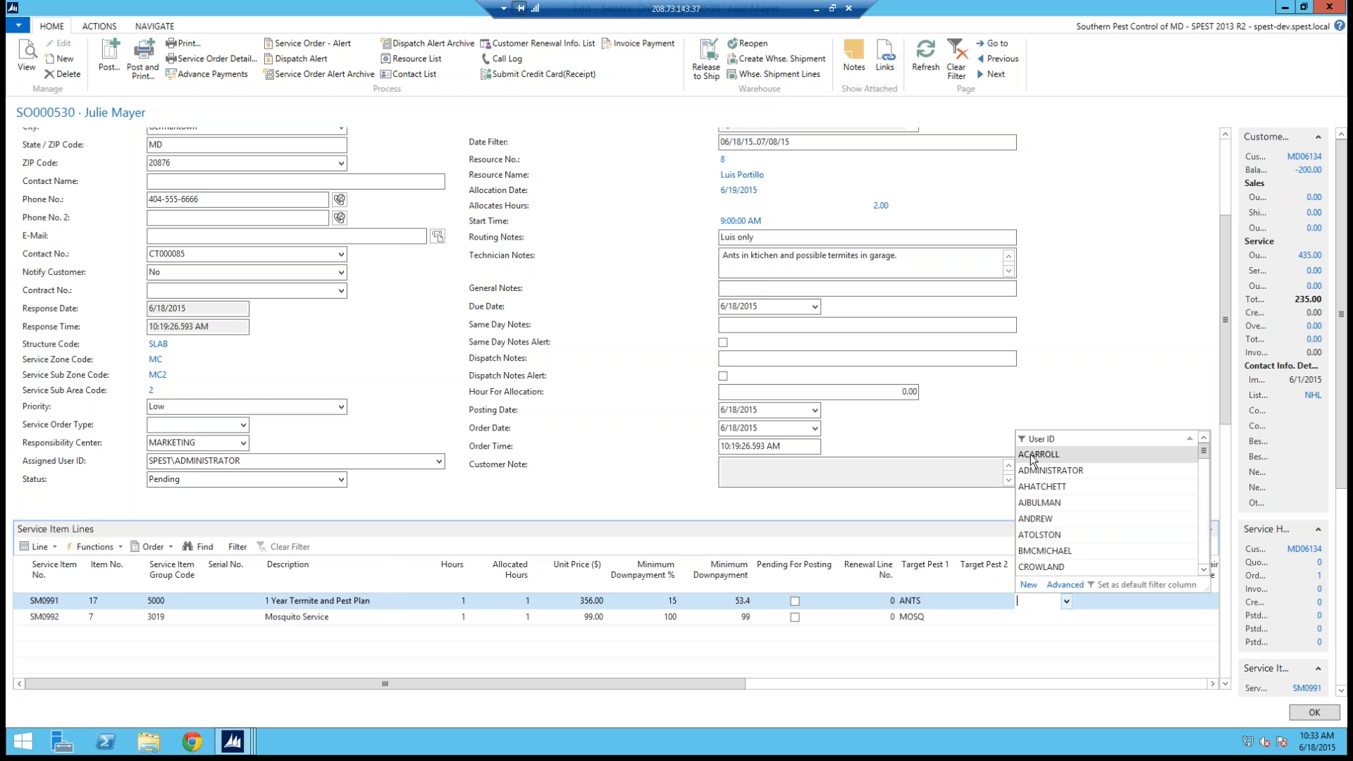
key(Return)
click(1069, 618)
click(1067, 617)
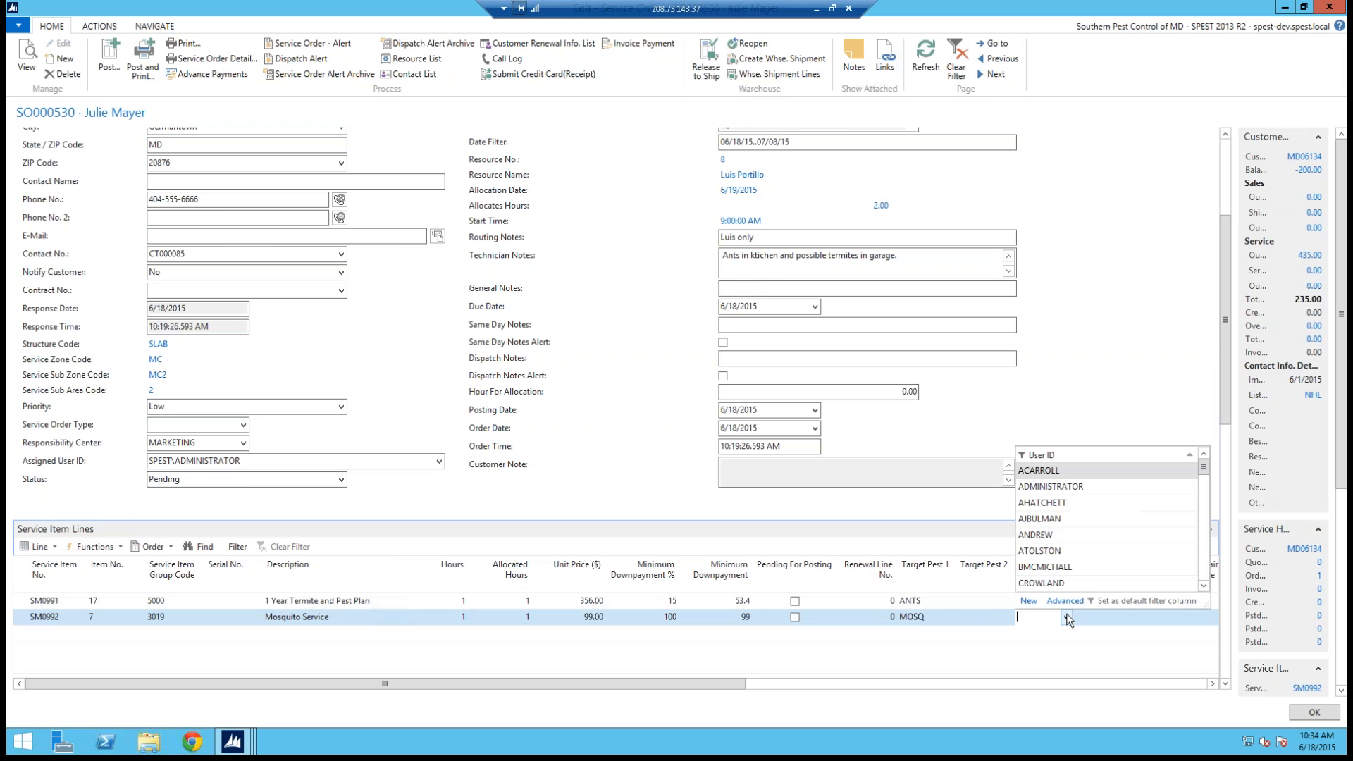
key(Return)
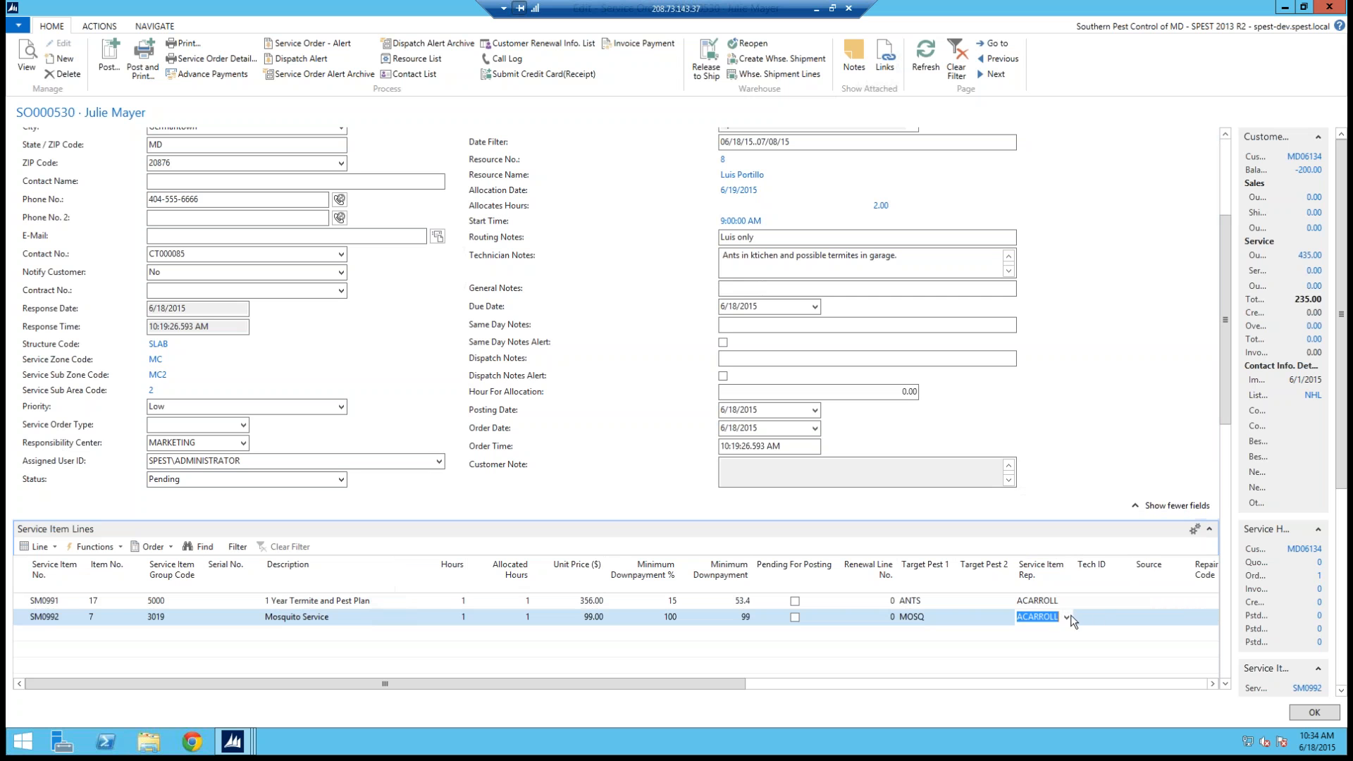
key(BackSpace)
click(1125, 618)
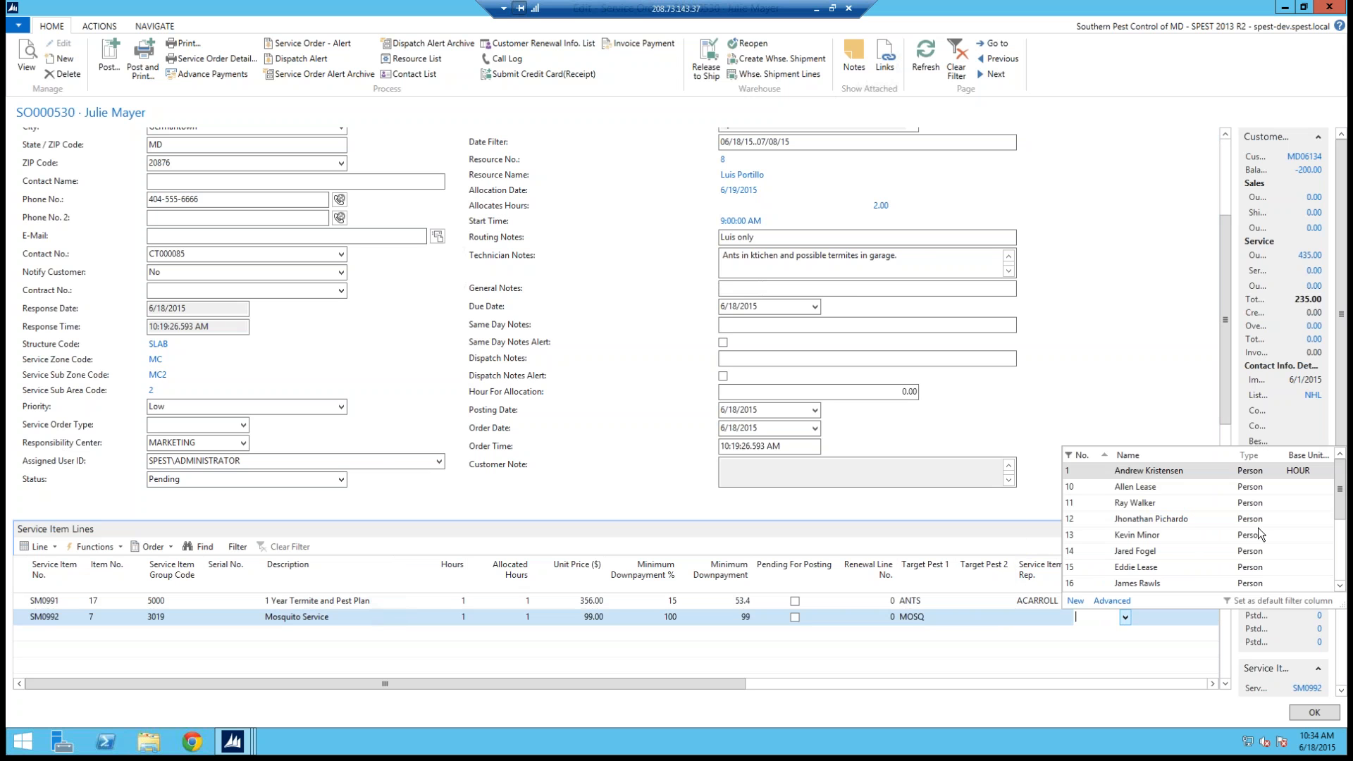
drag(1339, 494, 1339, 523)
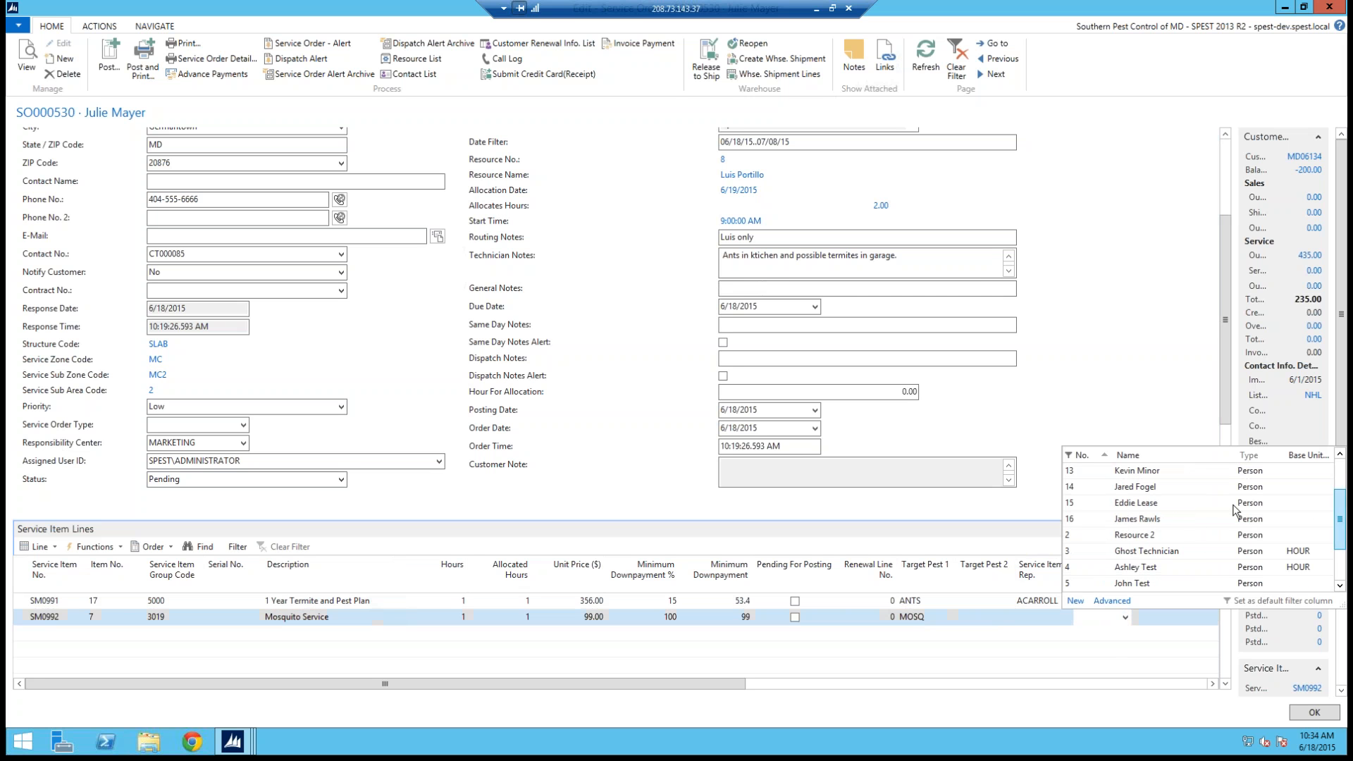
click(1099, 519)
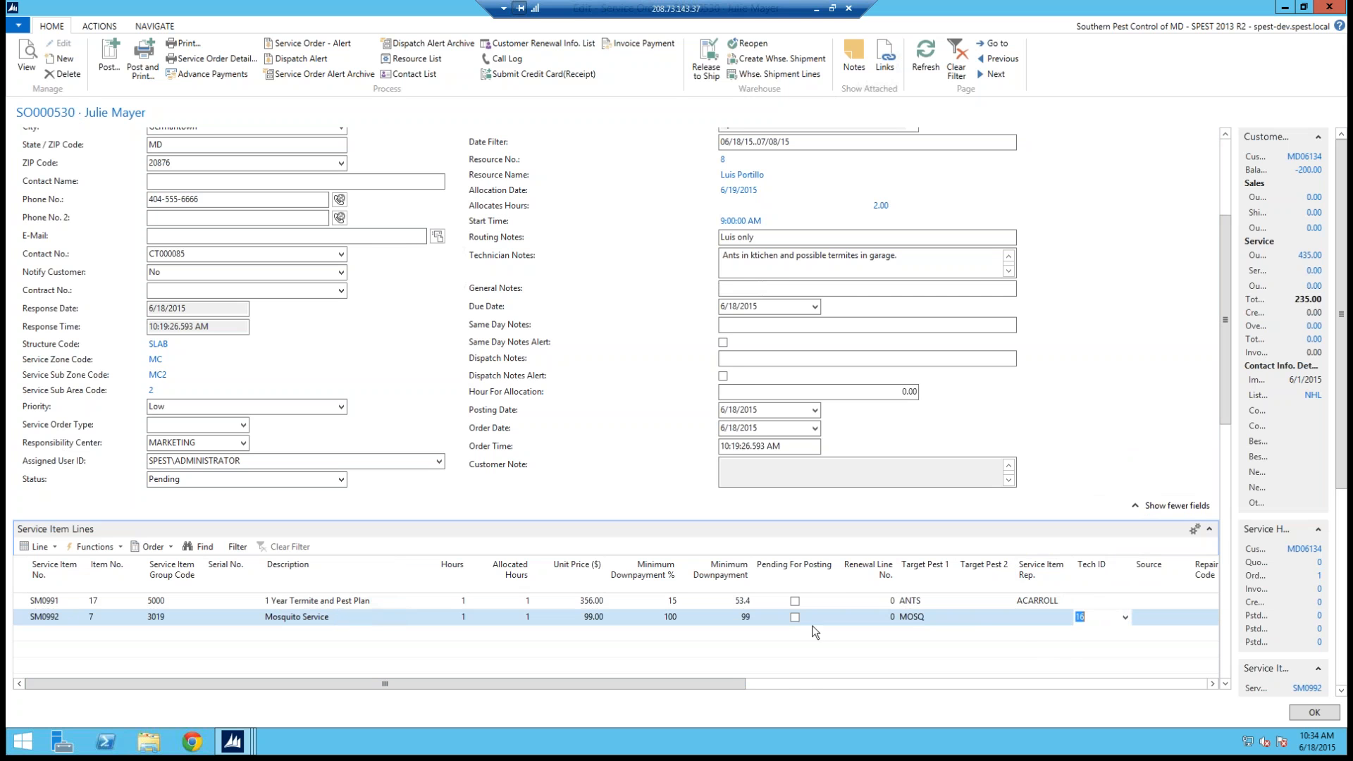
Step: Set Source to NHO for the termite plan line and TECH SALE for the mosquito line
drag(730, 680, 776, 676)
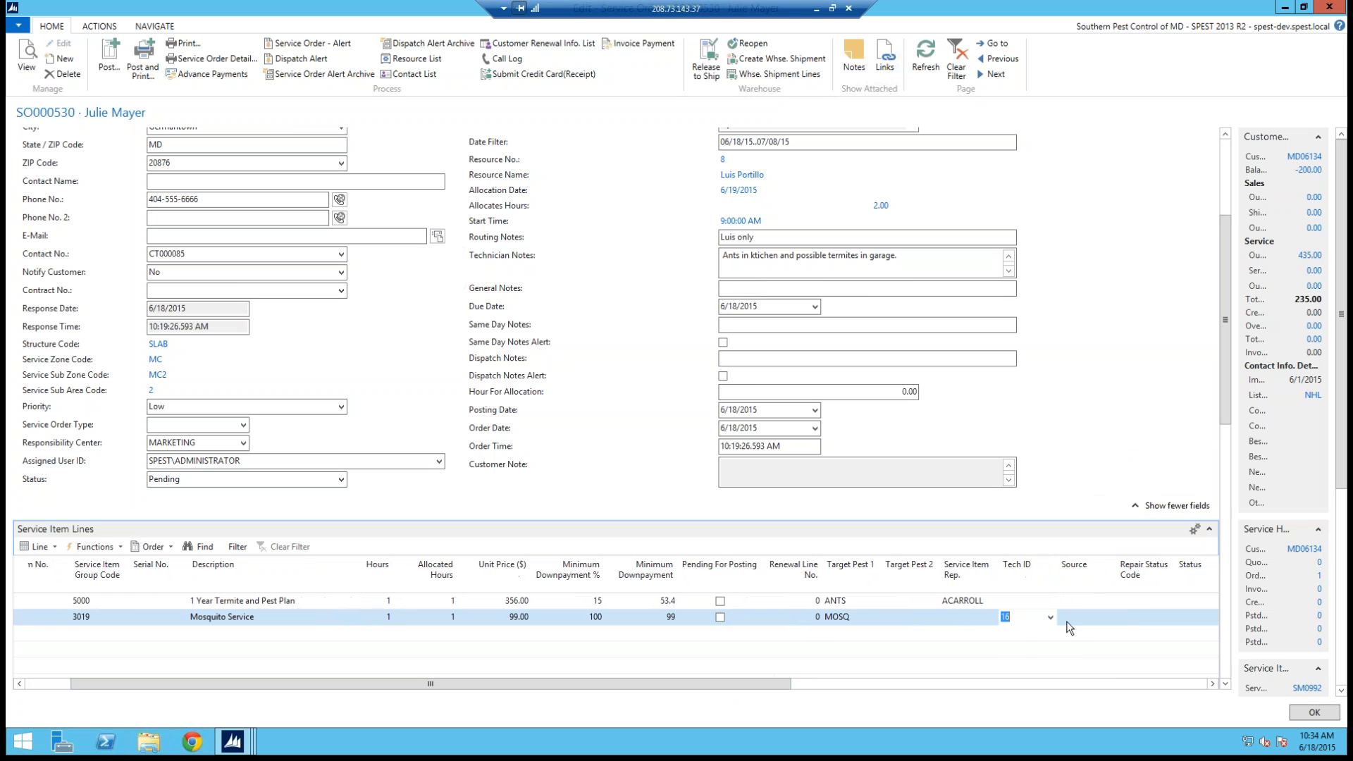
click(1110, 599)
click(1109, 600)
click(1233, 472)
click(1102, 622)
click(1111, 619)
click(1105, 591)
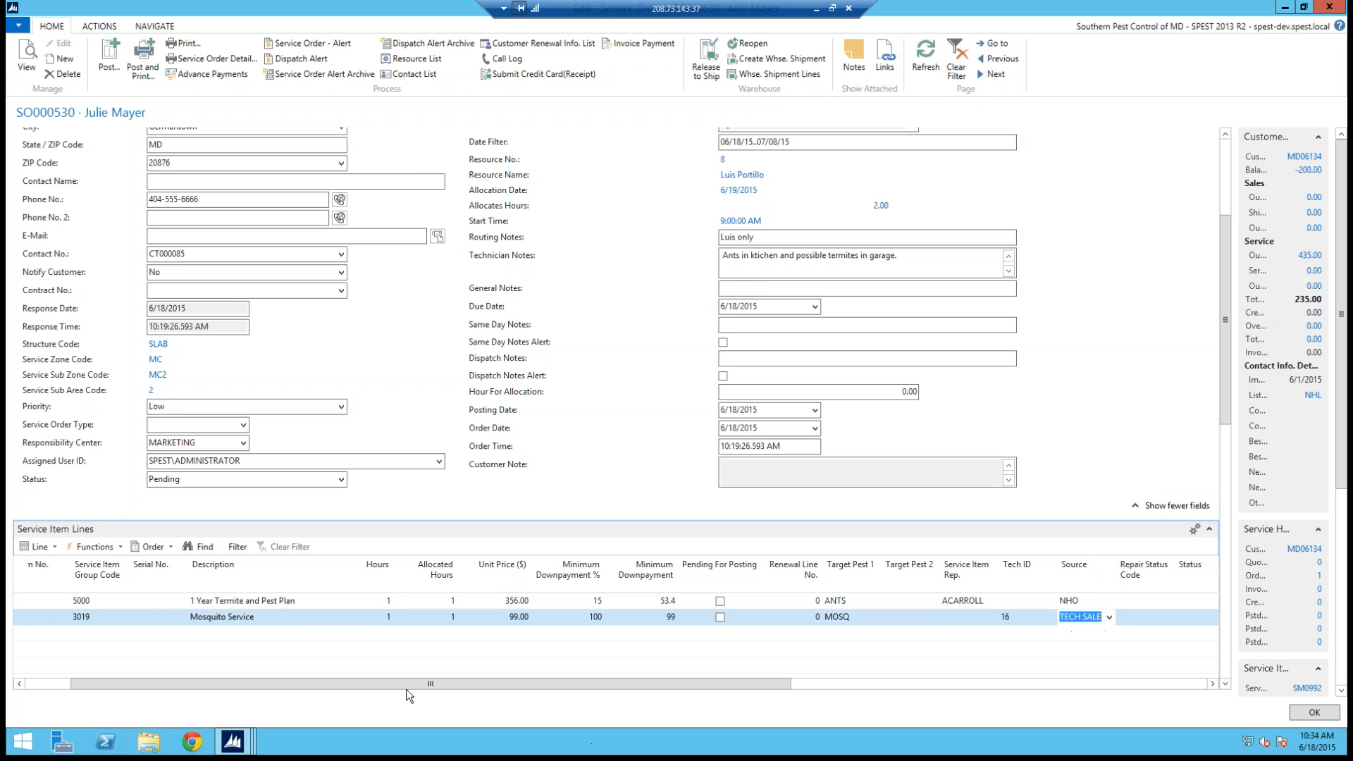
click(362, 679)
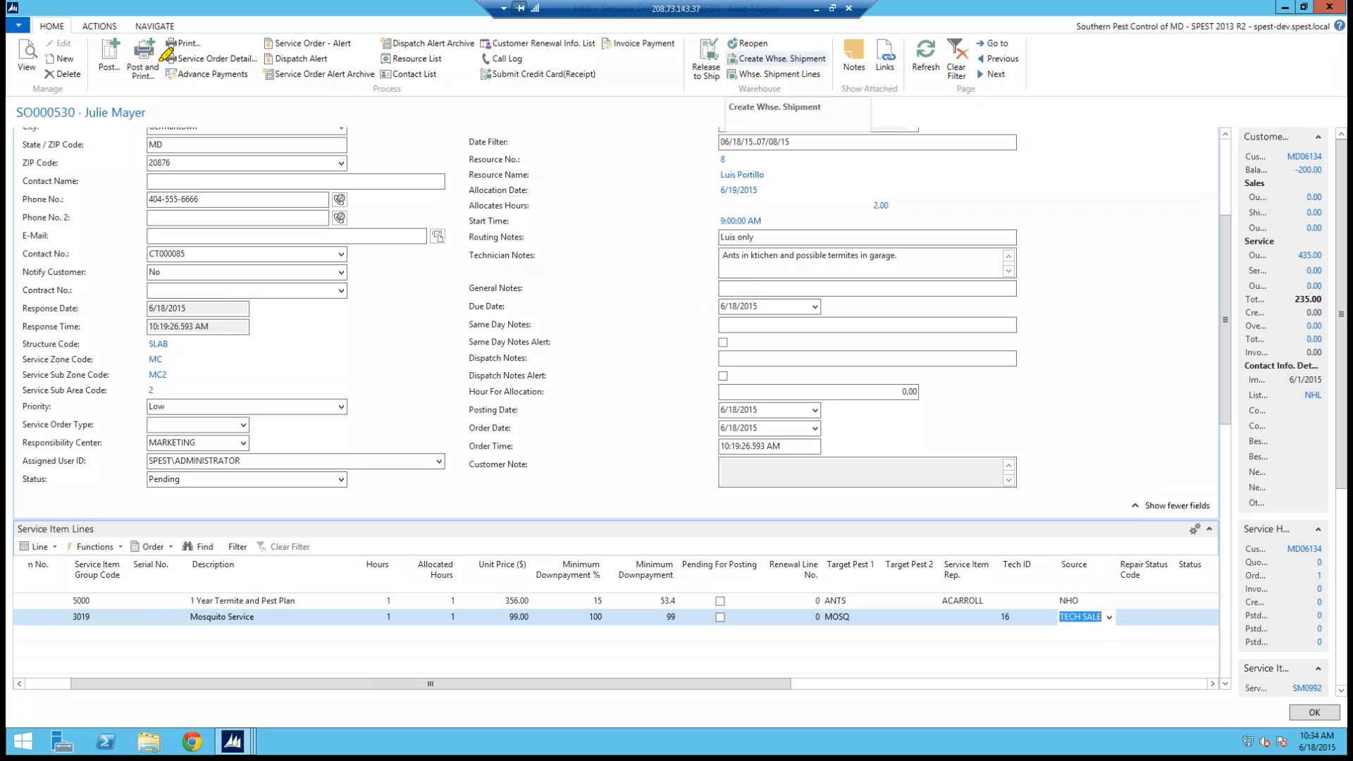
Step: Open the Service Order Detail report for this order and preview it
drag(164, 56, 248, 59)
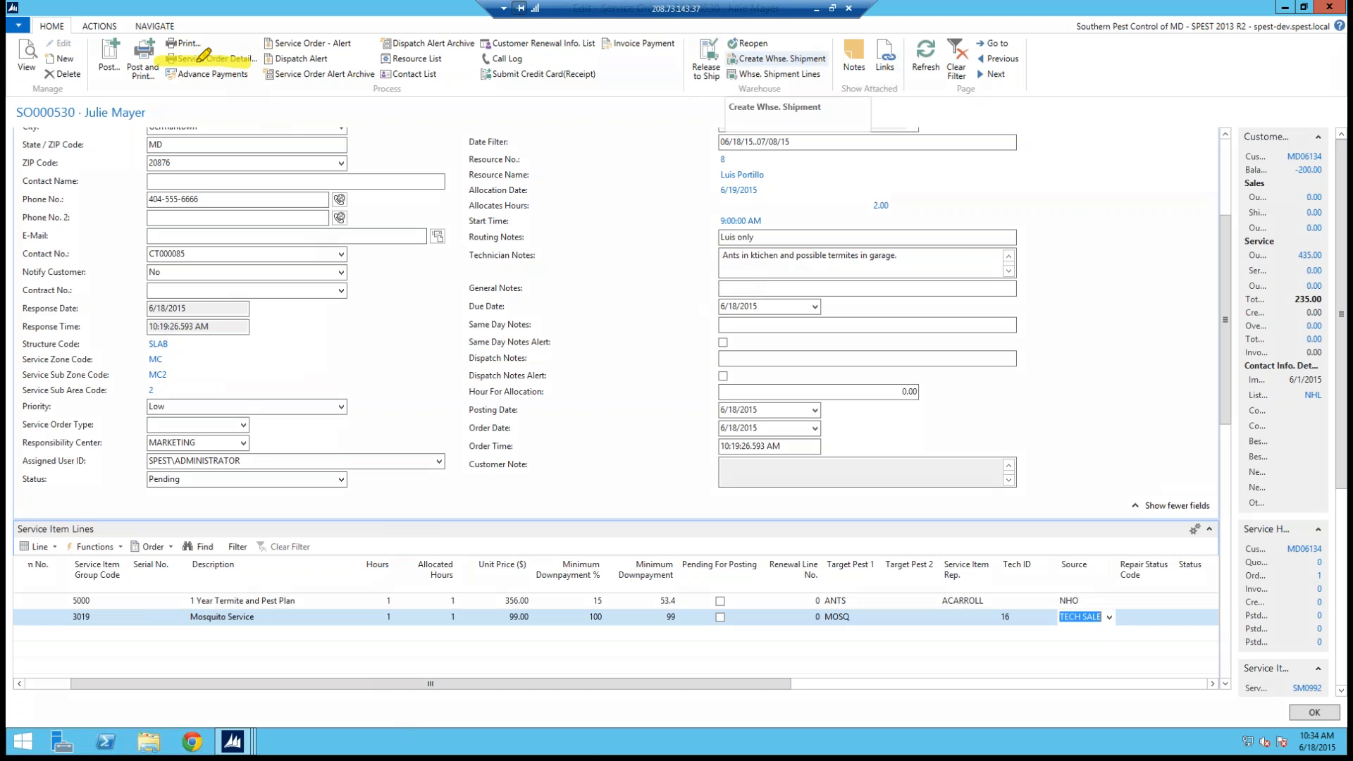
click(257, 150)
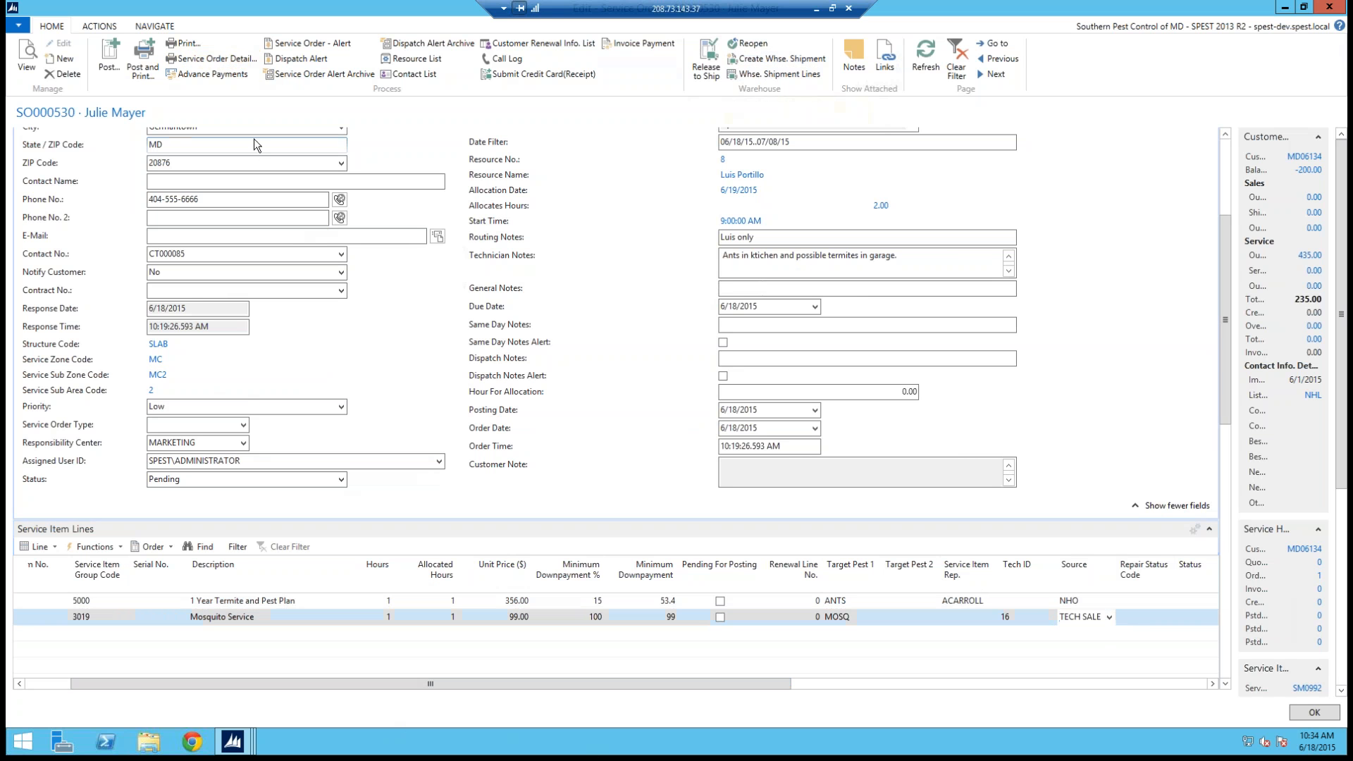
click(195, 64)
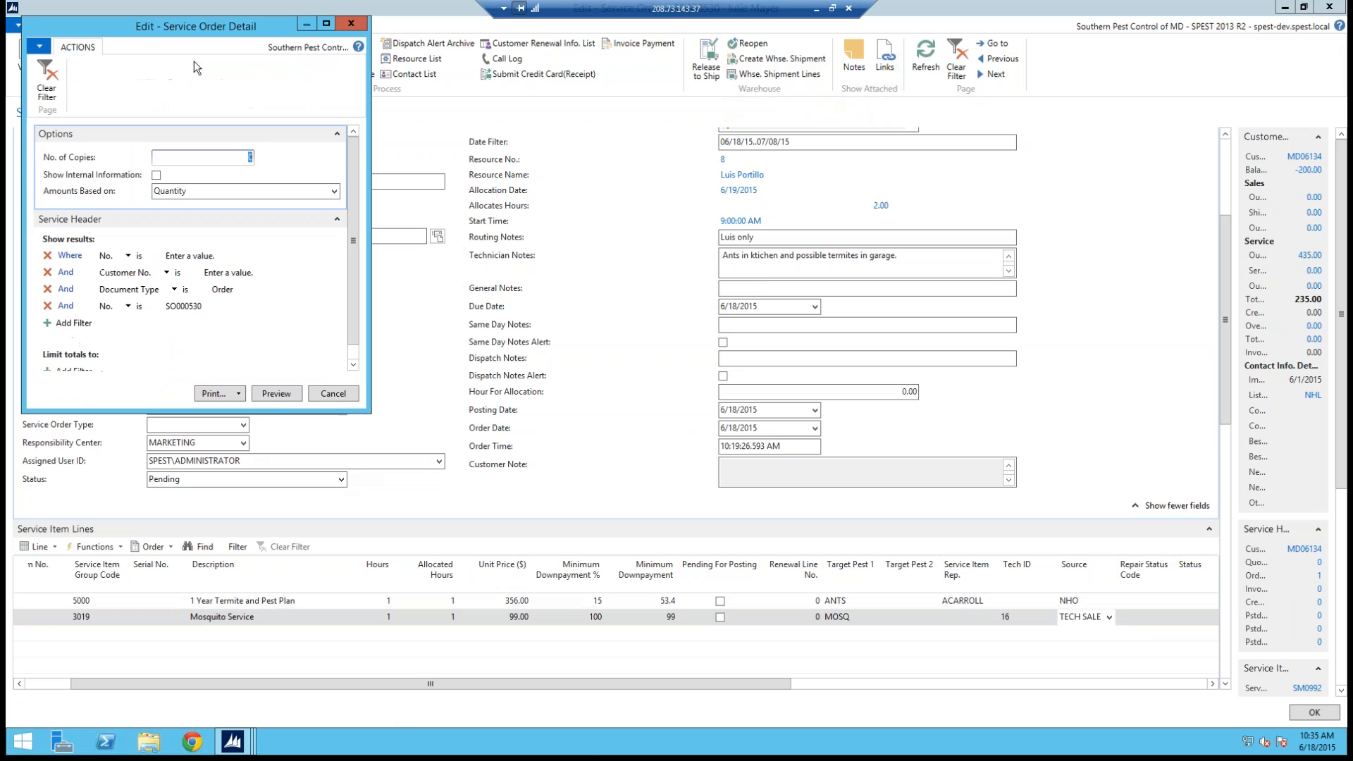
click(276, 393)
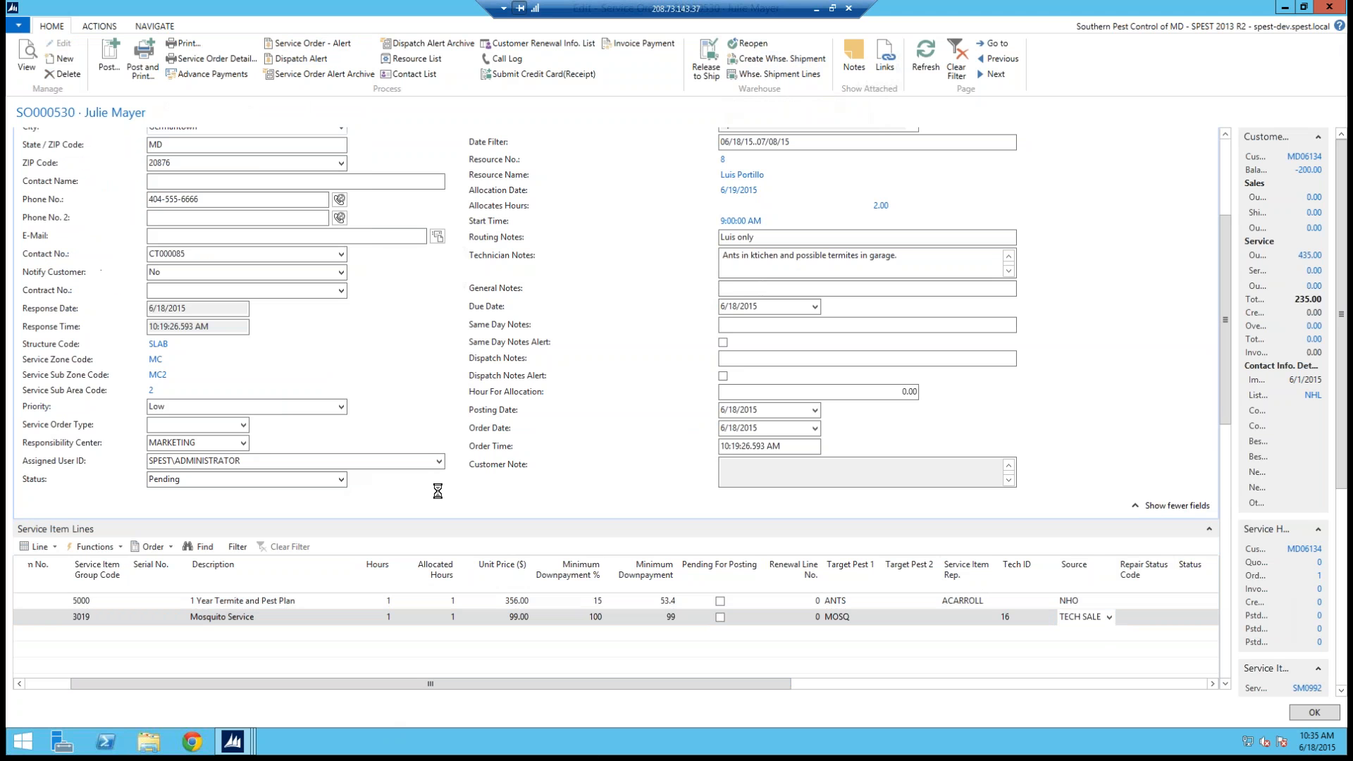
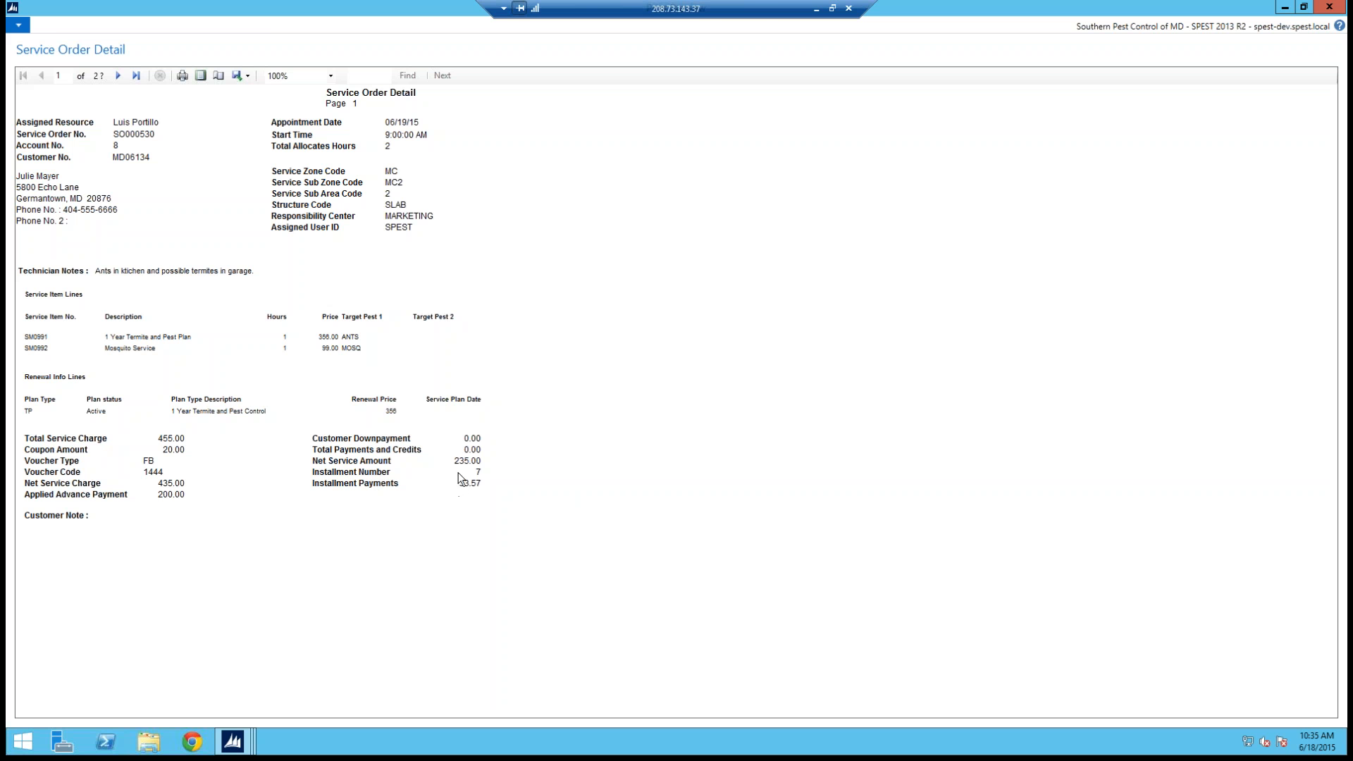
Step: Open the order's customer card and enter the customer note "Customer answers side door of house."
key(Escape)
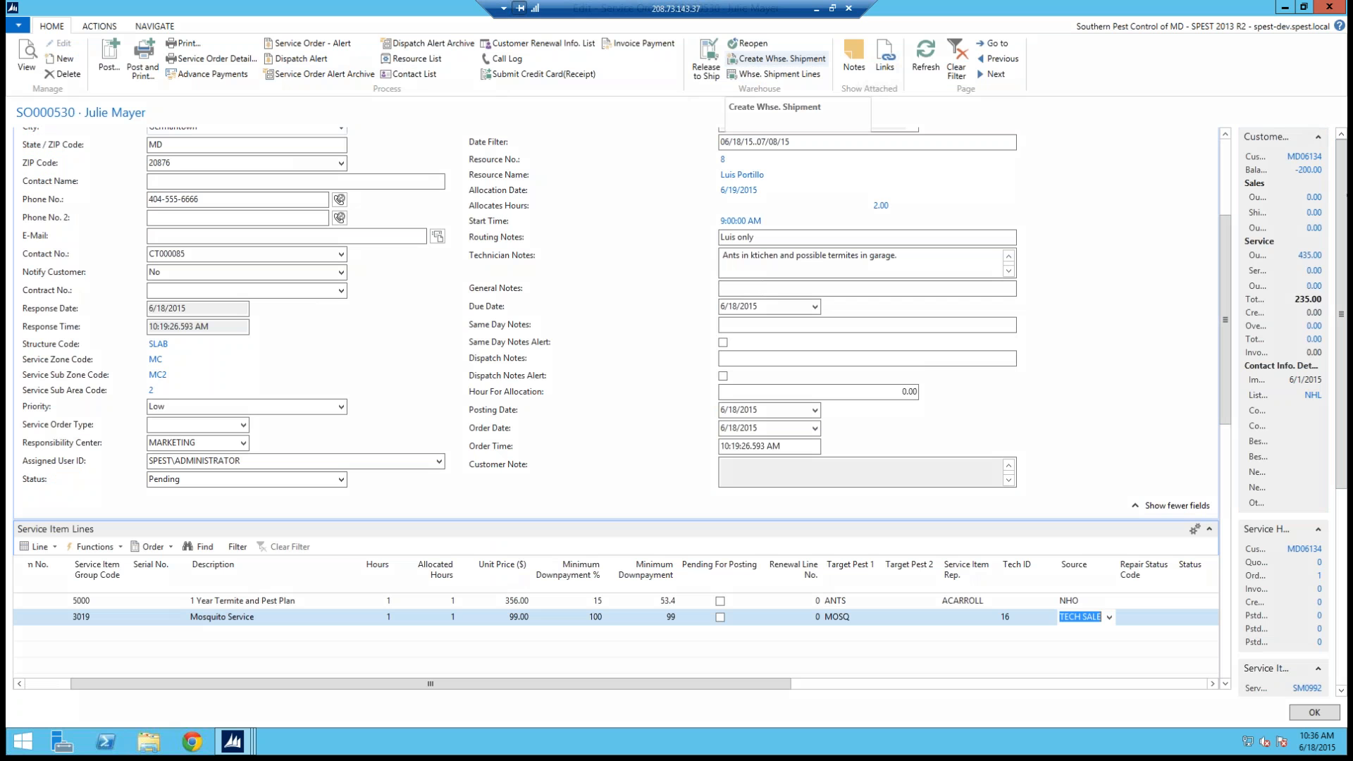
mouse_move(1276, 148)
mouse_down()
mouse_move(1331, 162)
mouse_move(1311, 149)
mouse_up()
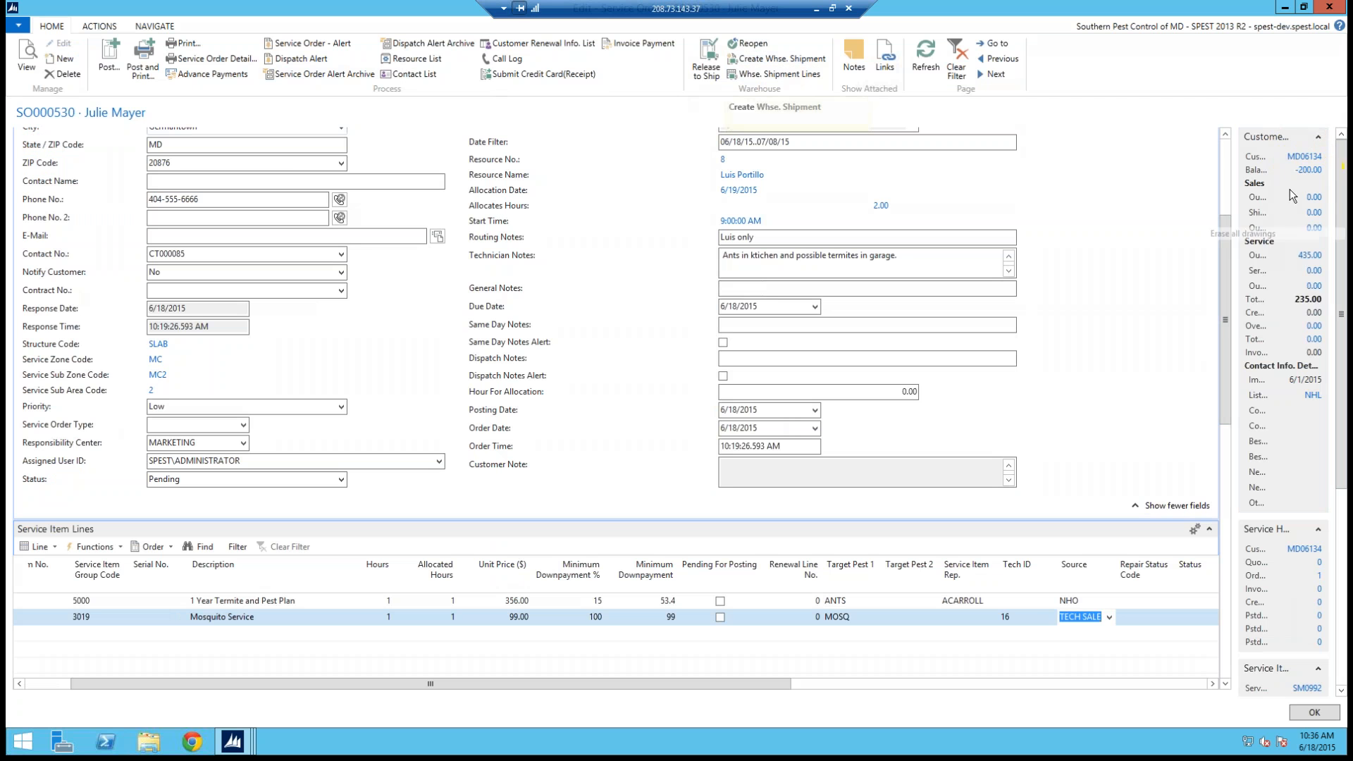
click(1300, 159)
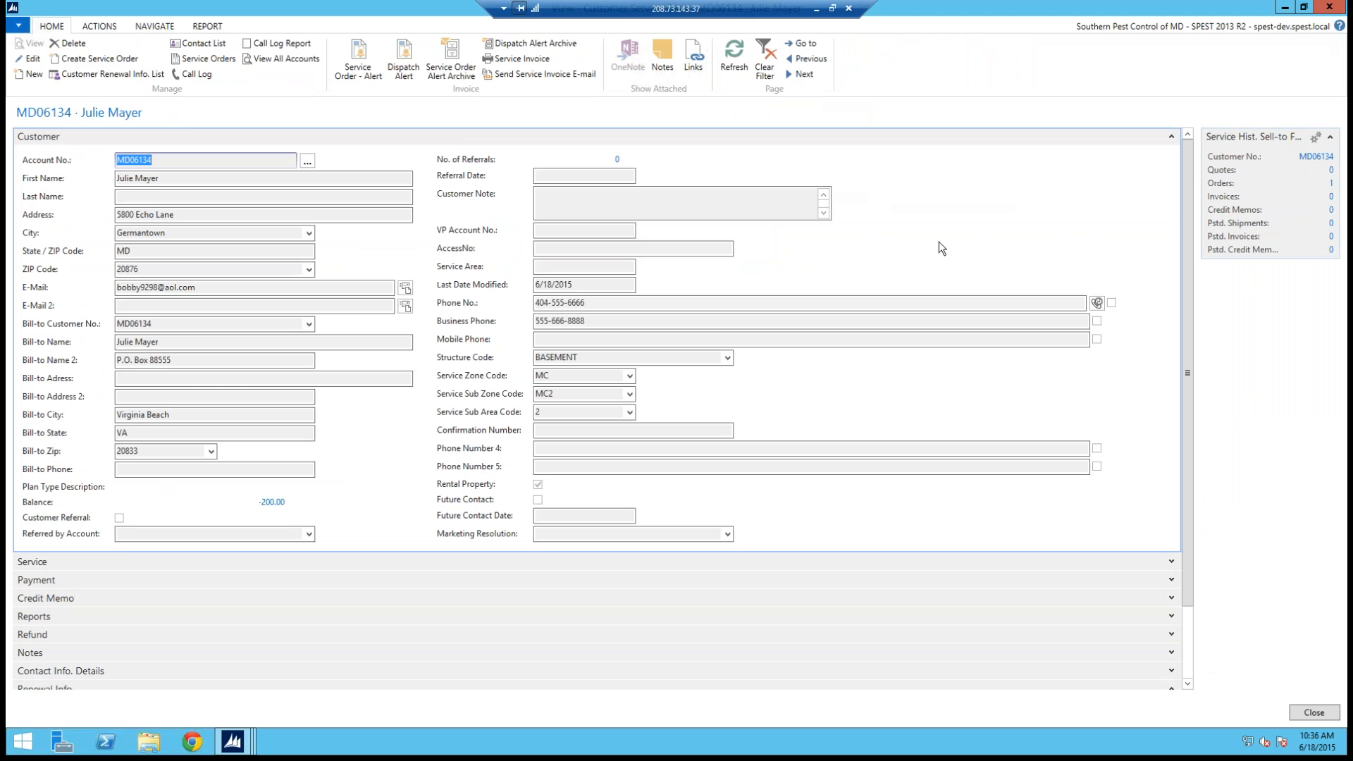
click(27, 57)
click(612, 212)
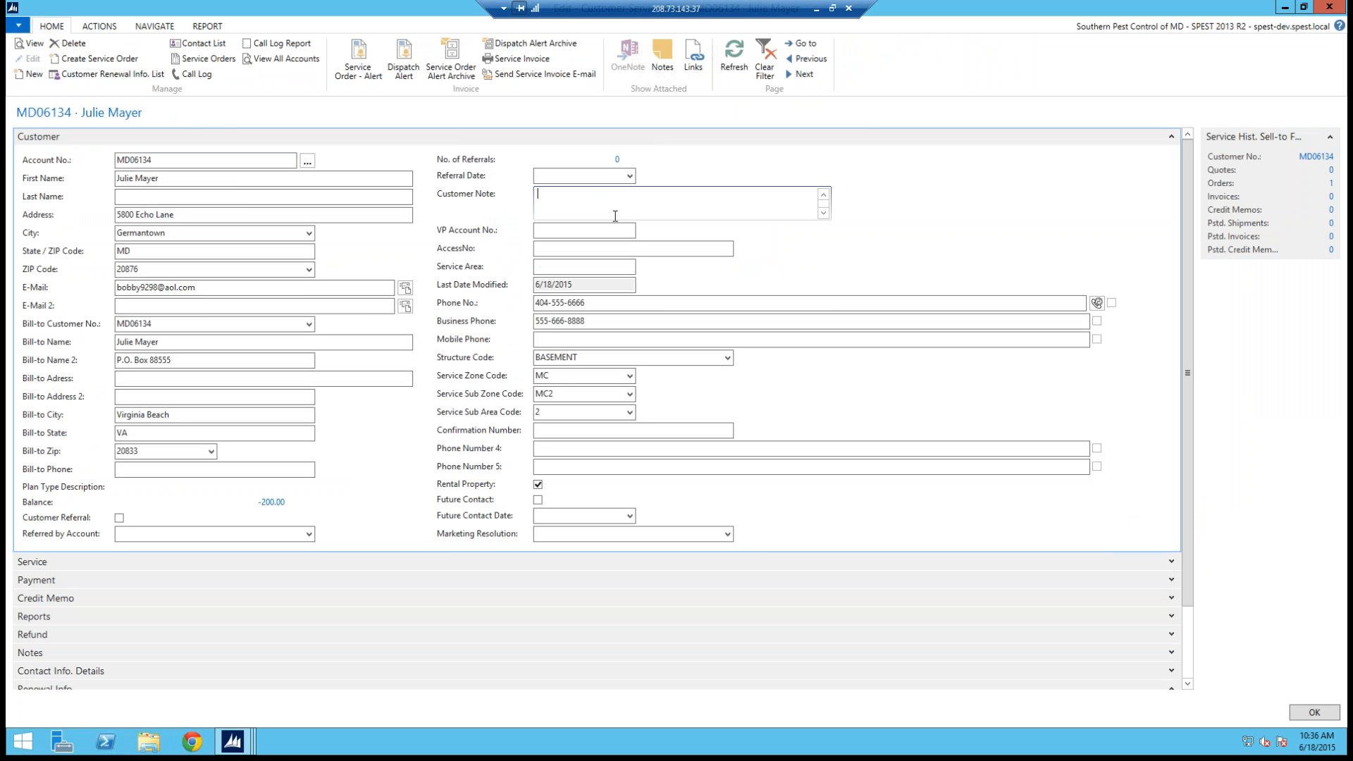
text(Customer answers side door of house.)
click(569, 233)
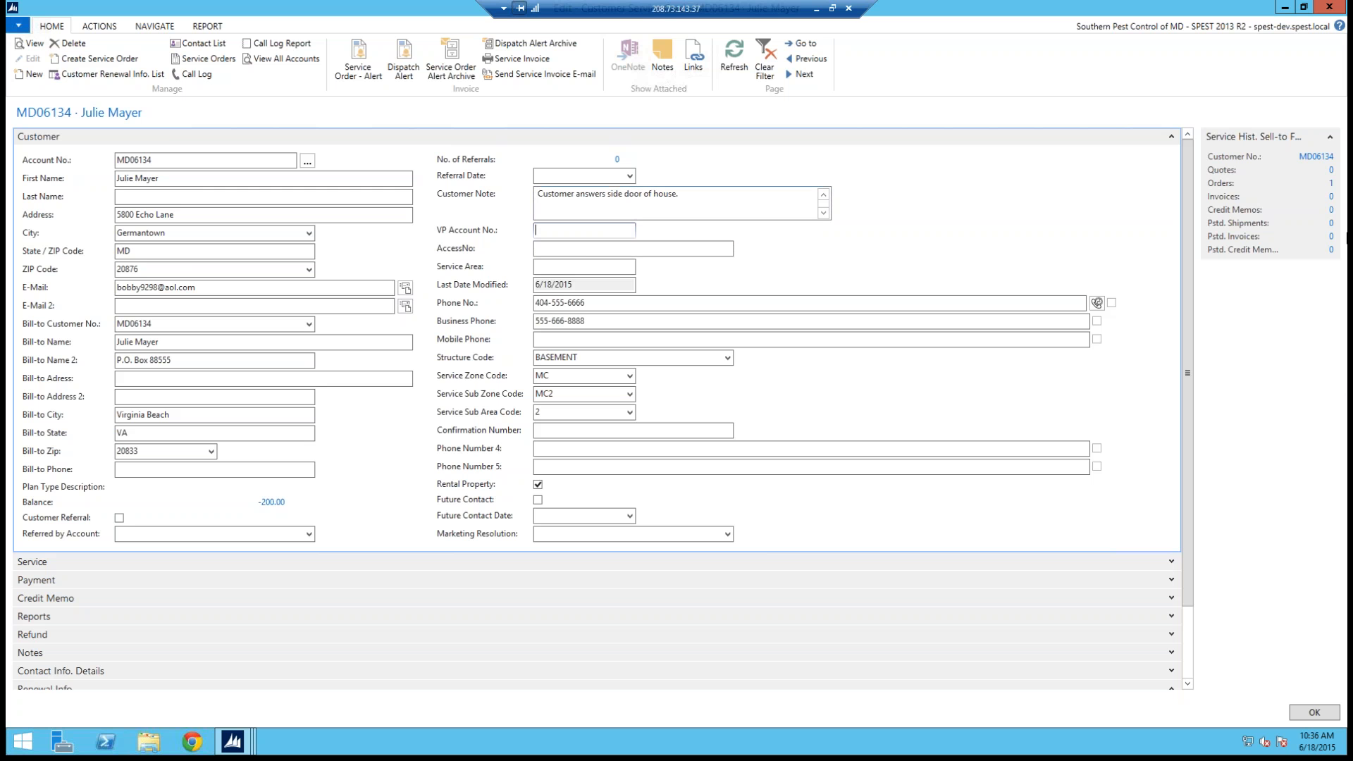
click(1314, 713)
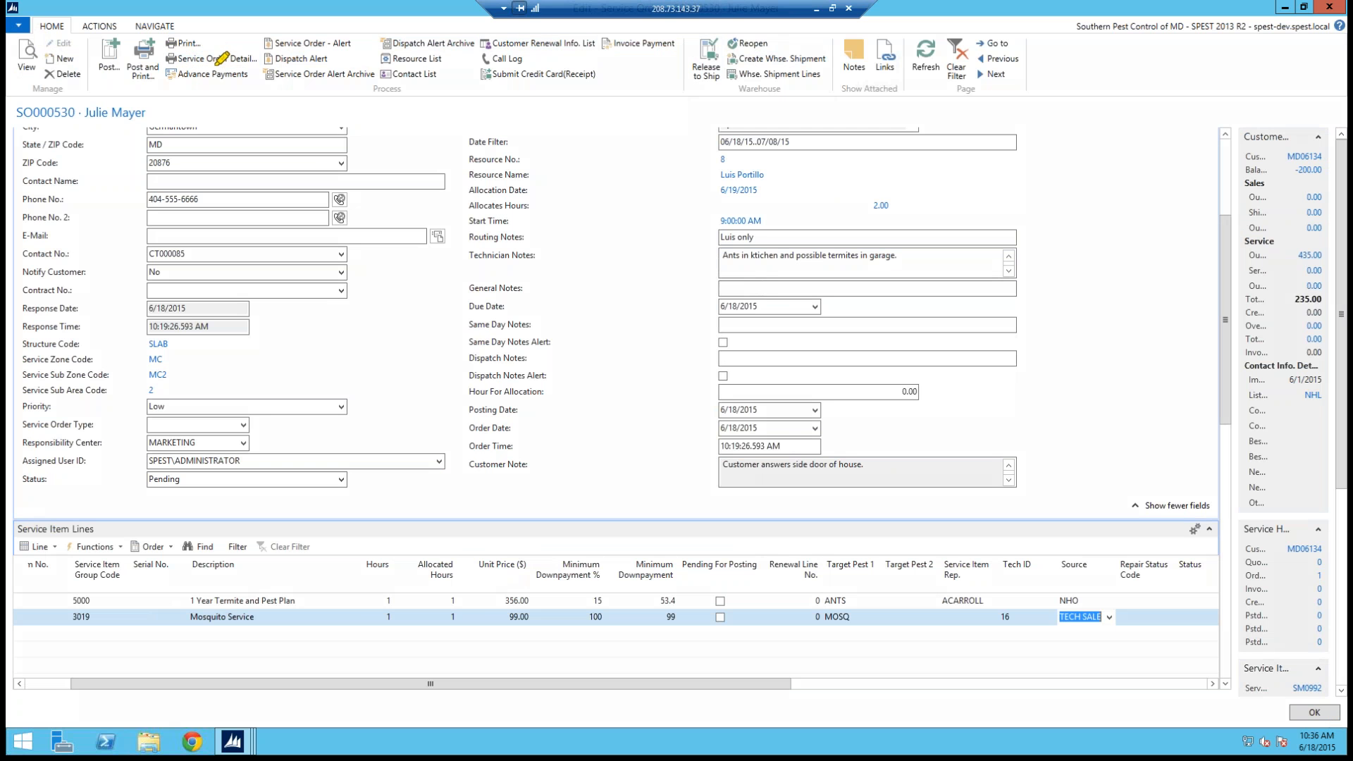
Step: Preview the Service Order Detail report for the order again to check the customer note
drag(182, 63, 232, 67)
right_click(221, 101)
click(254, 142)
click(219, 59)
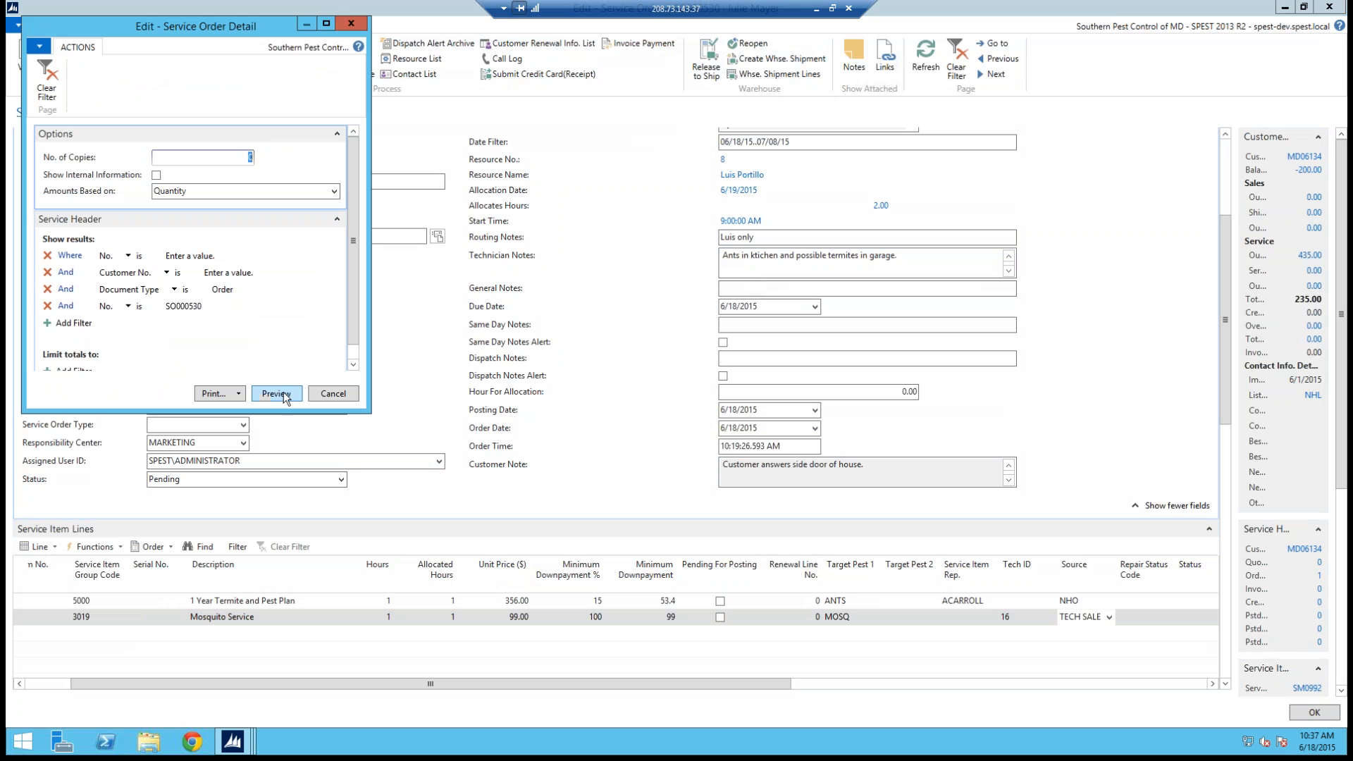
click(282, 393)
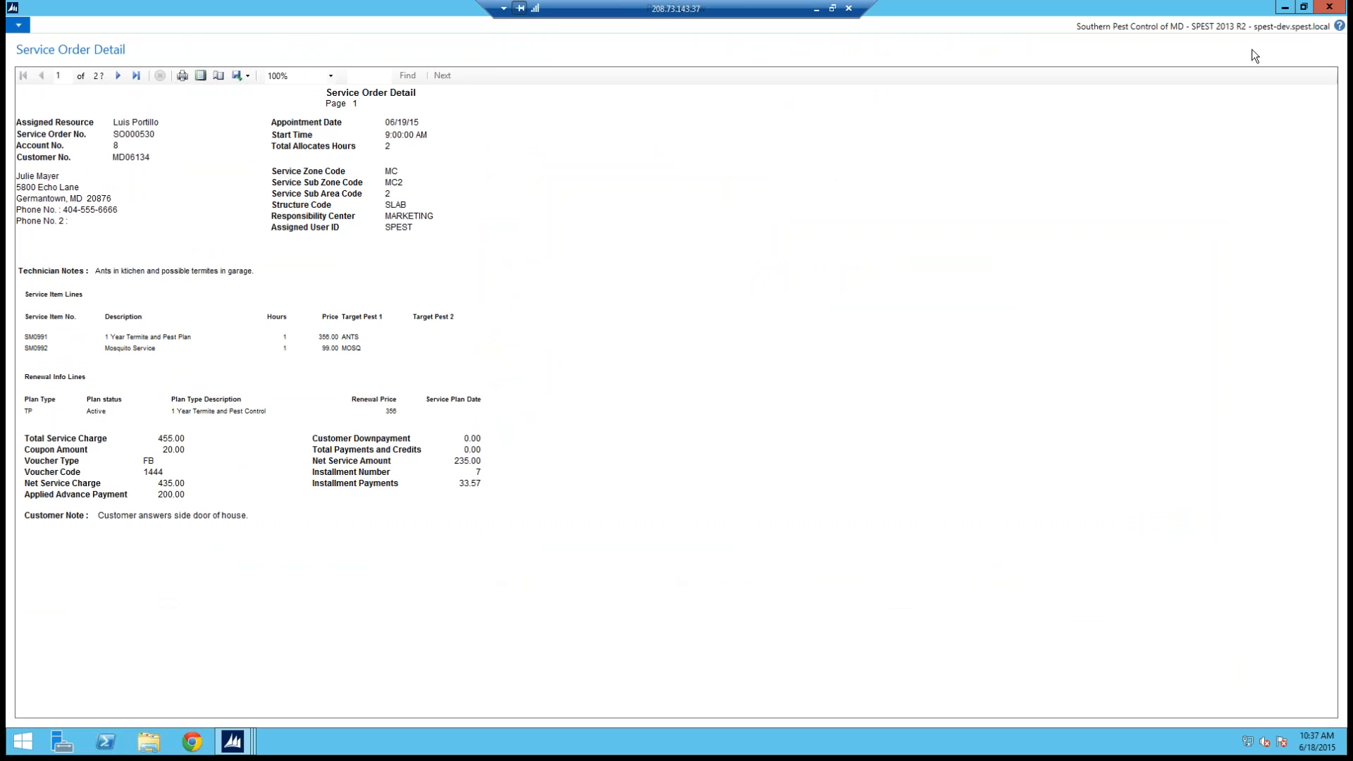
Step: Close the report preview, the service order and the contacts list to return to the Role Center
click(1342, 7)
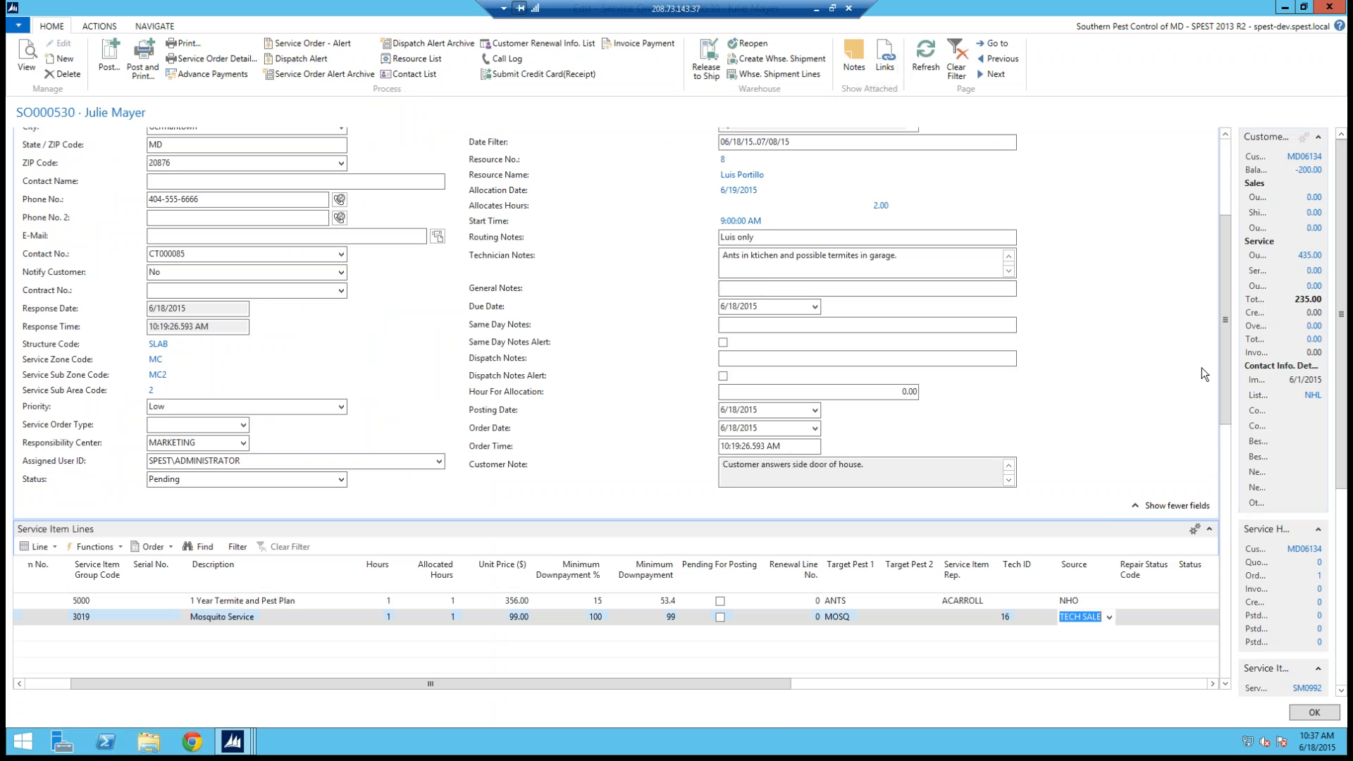
drag(1224, 355, 1229, 315)
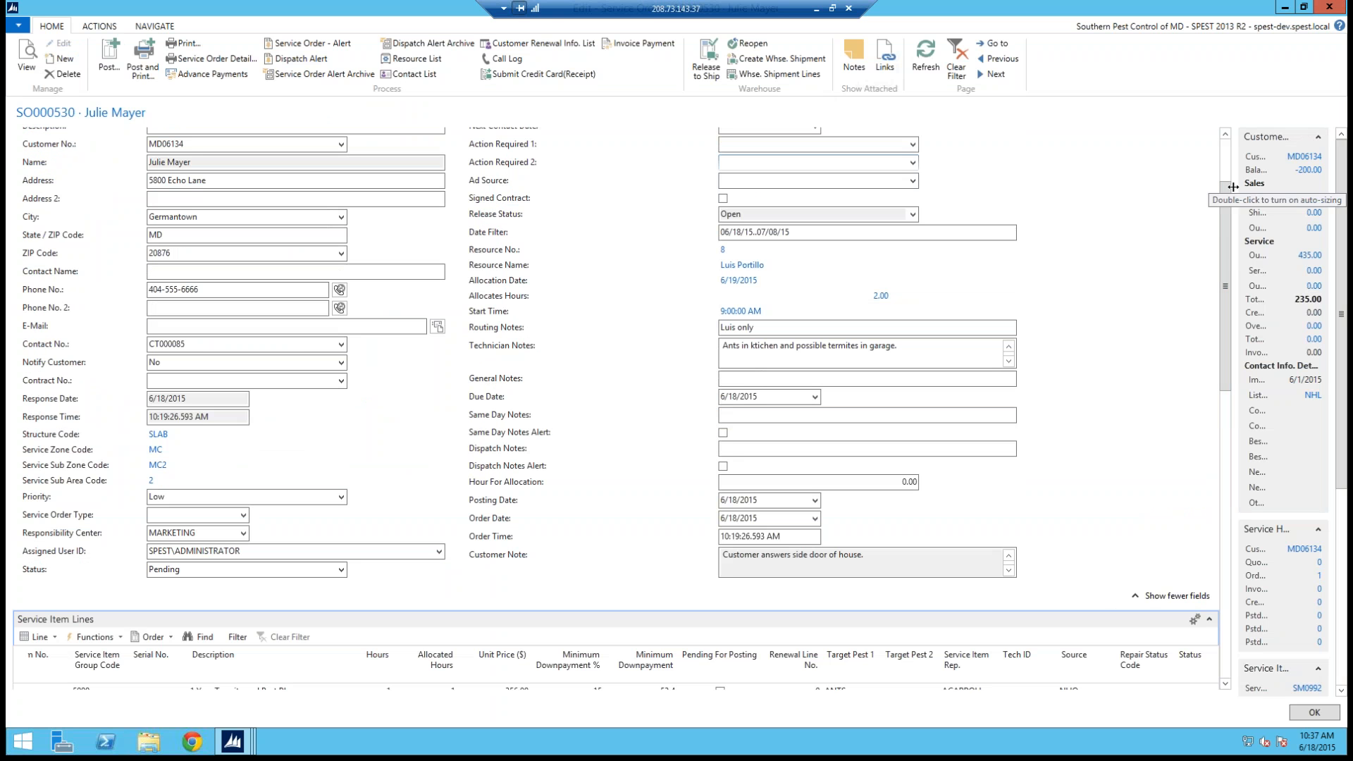
click(1344, 7)
click(1343, 6)
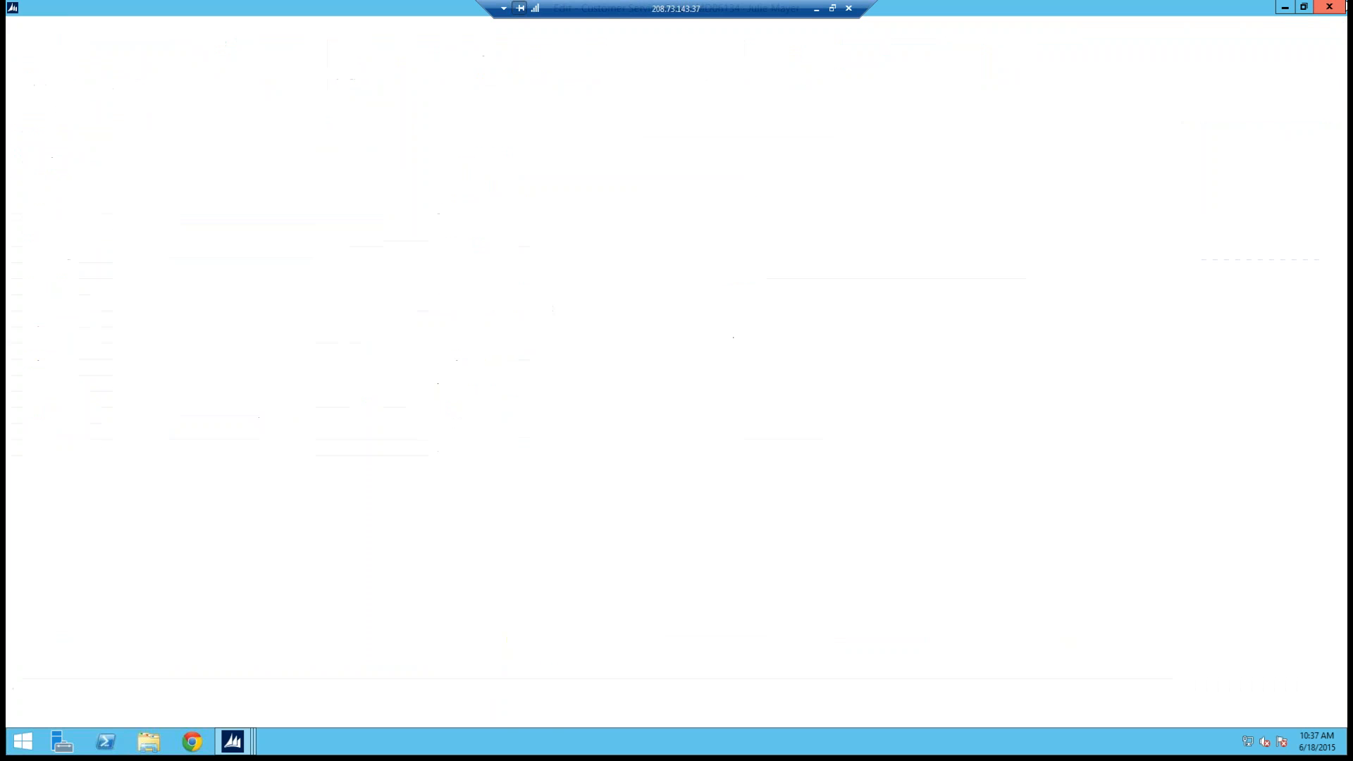
click(1343, 6)
click(1344, 7)
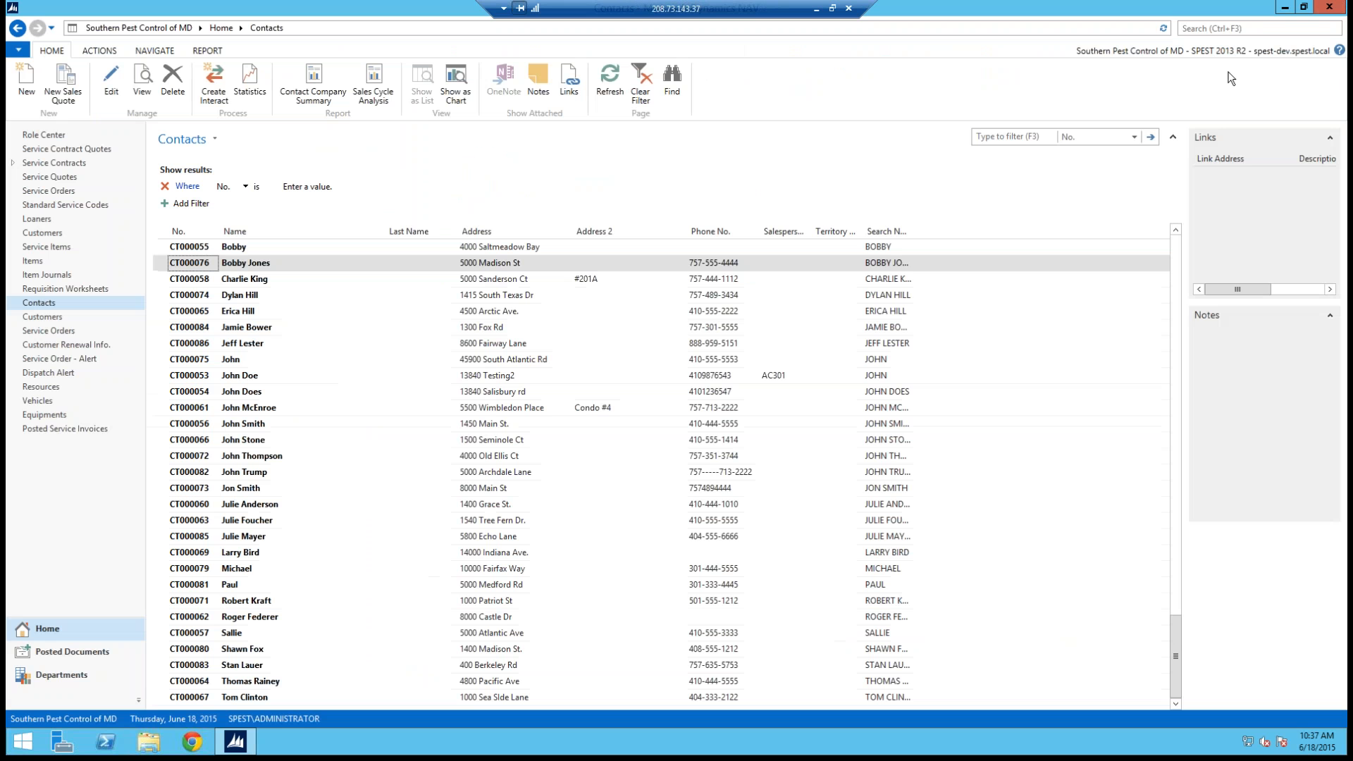
click(1329, 6)
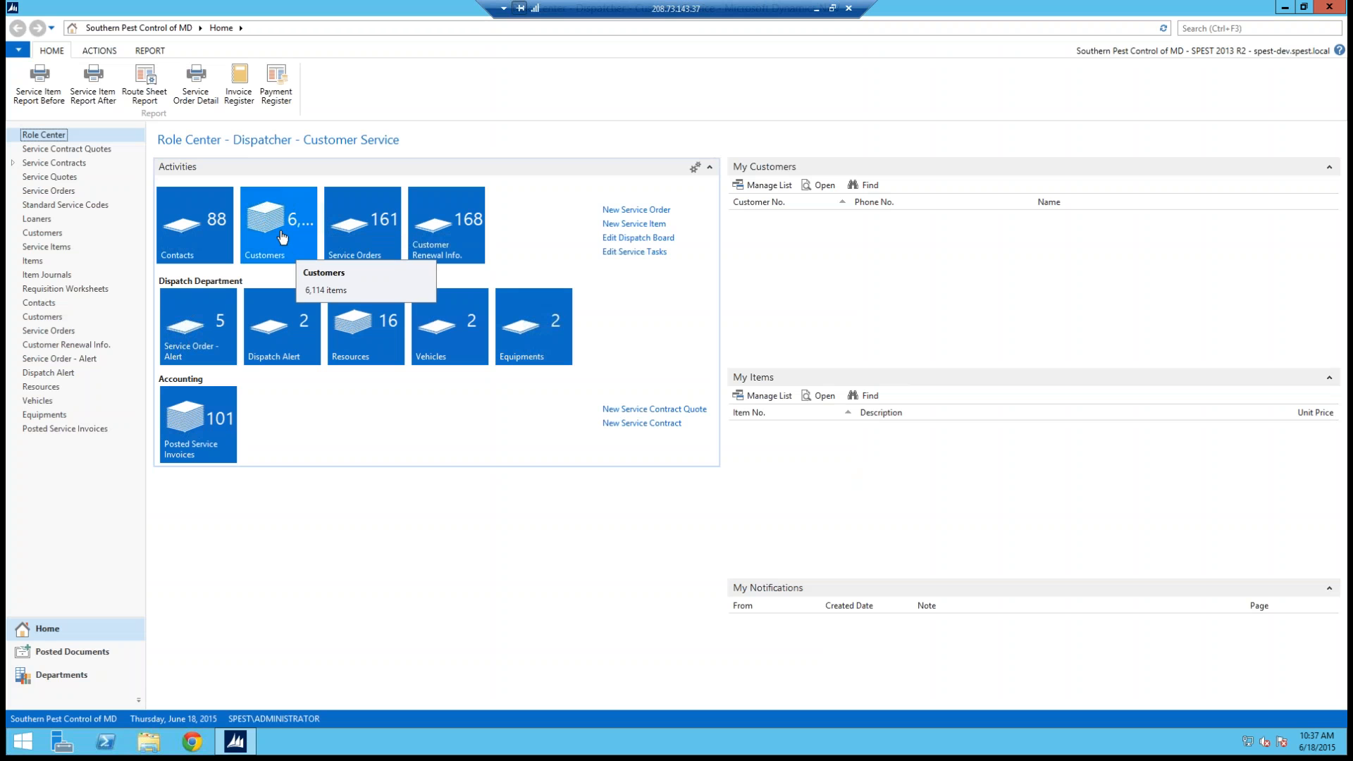
Step: Open a contact card and go to the contact whose name matches mayer to check its customer number
click(190, 234)
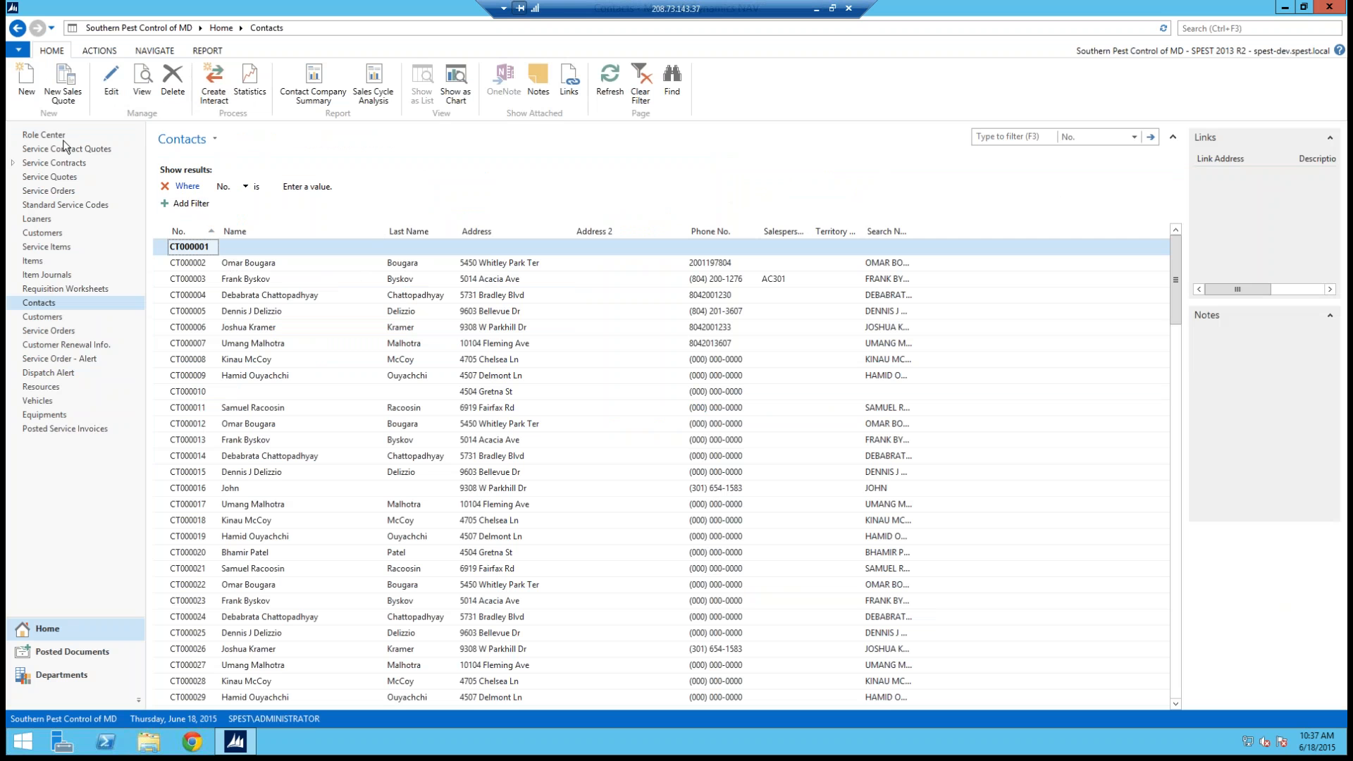
double_click(167, 248)
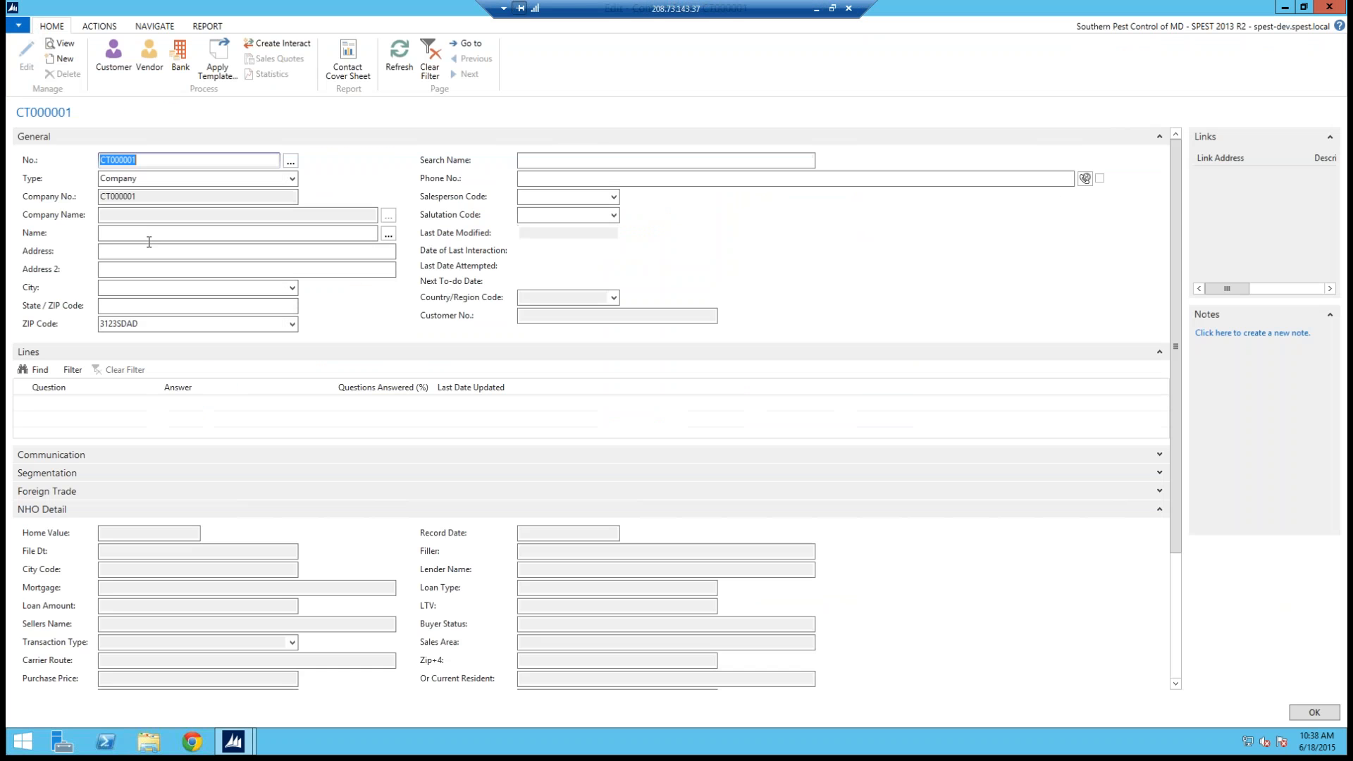
click(113, 236)
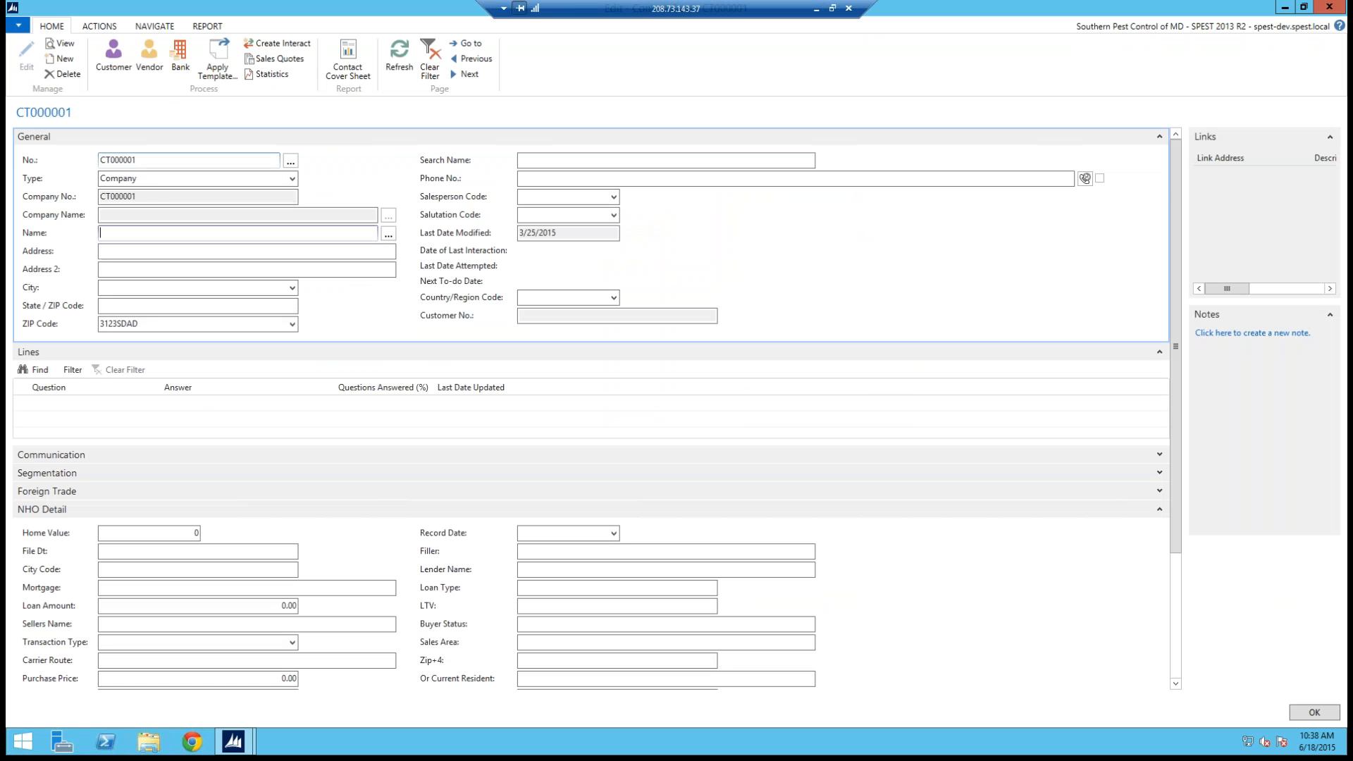
click(469, 44)
text(mayer)
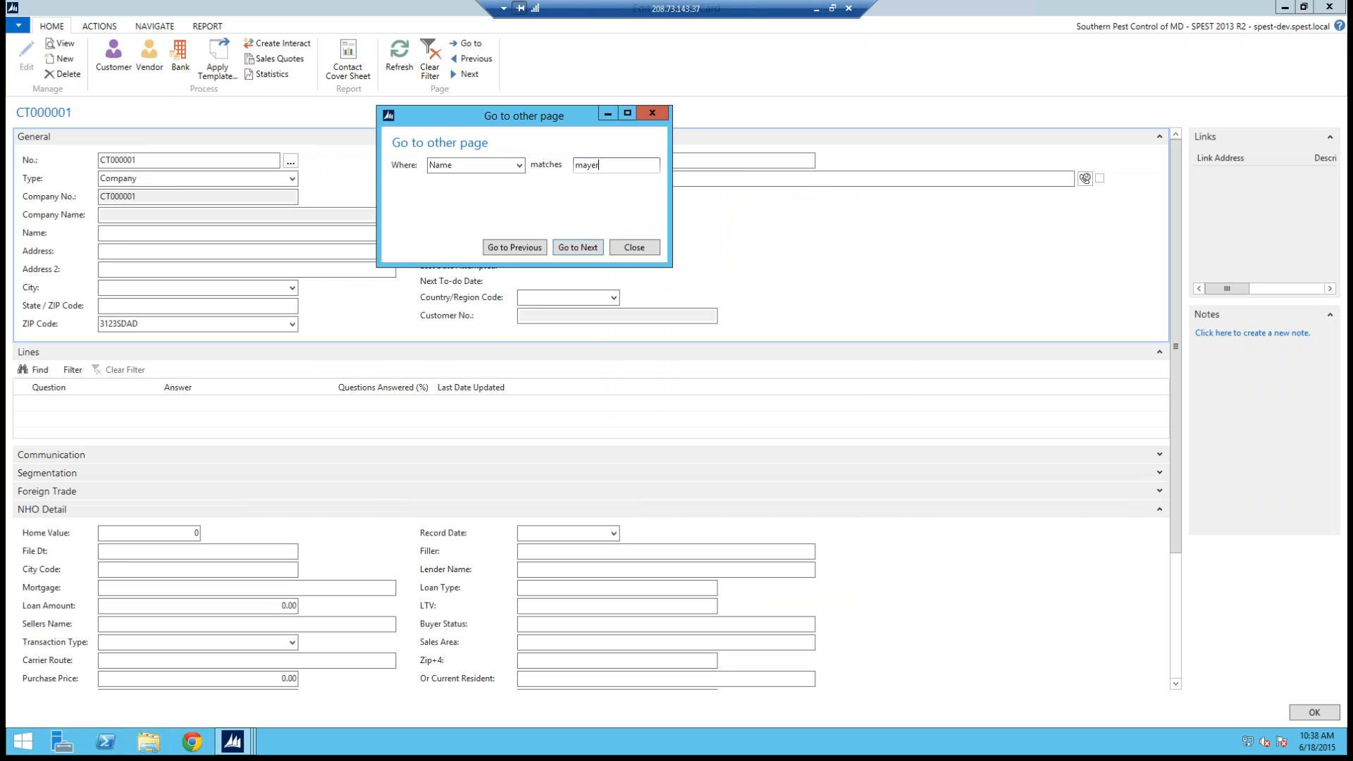
key(Return)
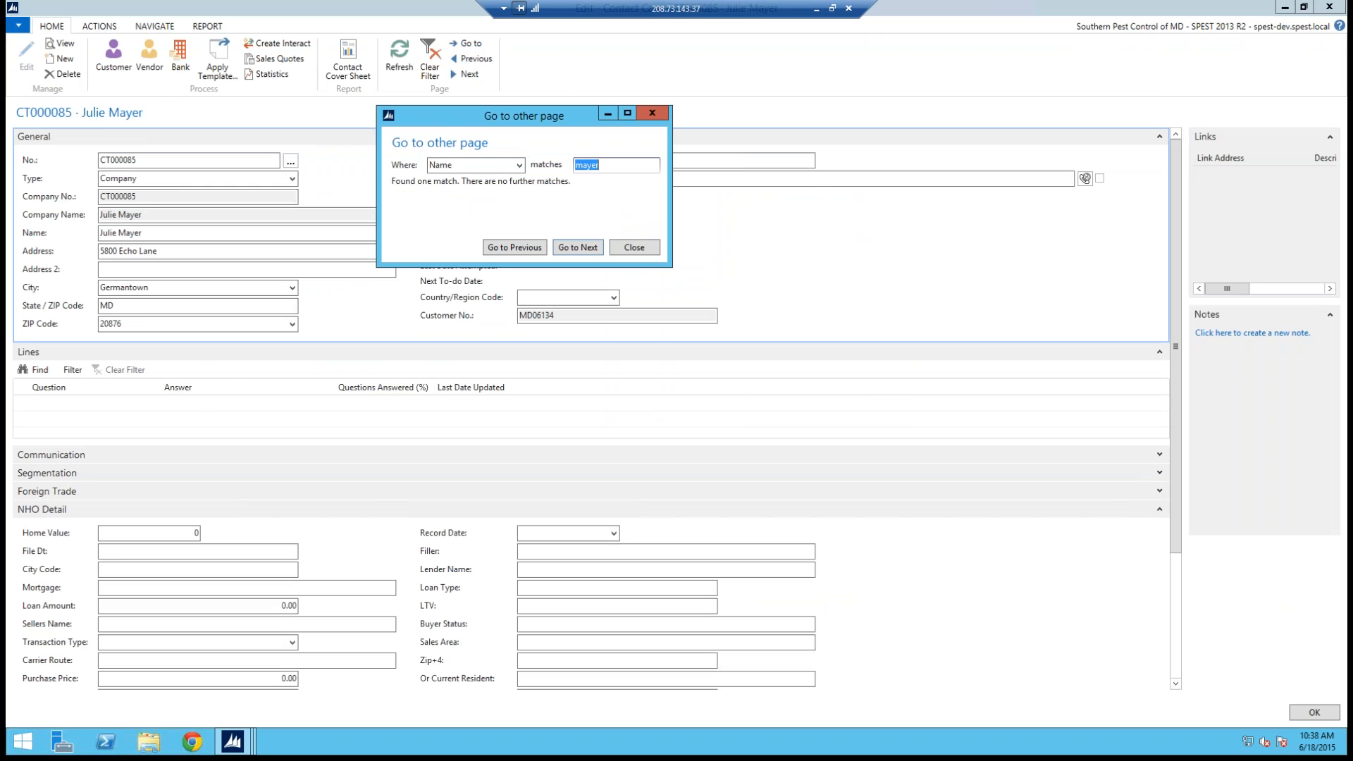
click(654, 114)
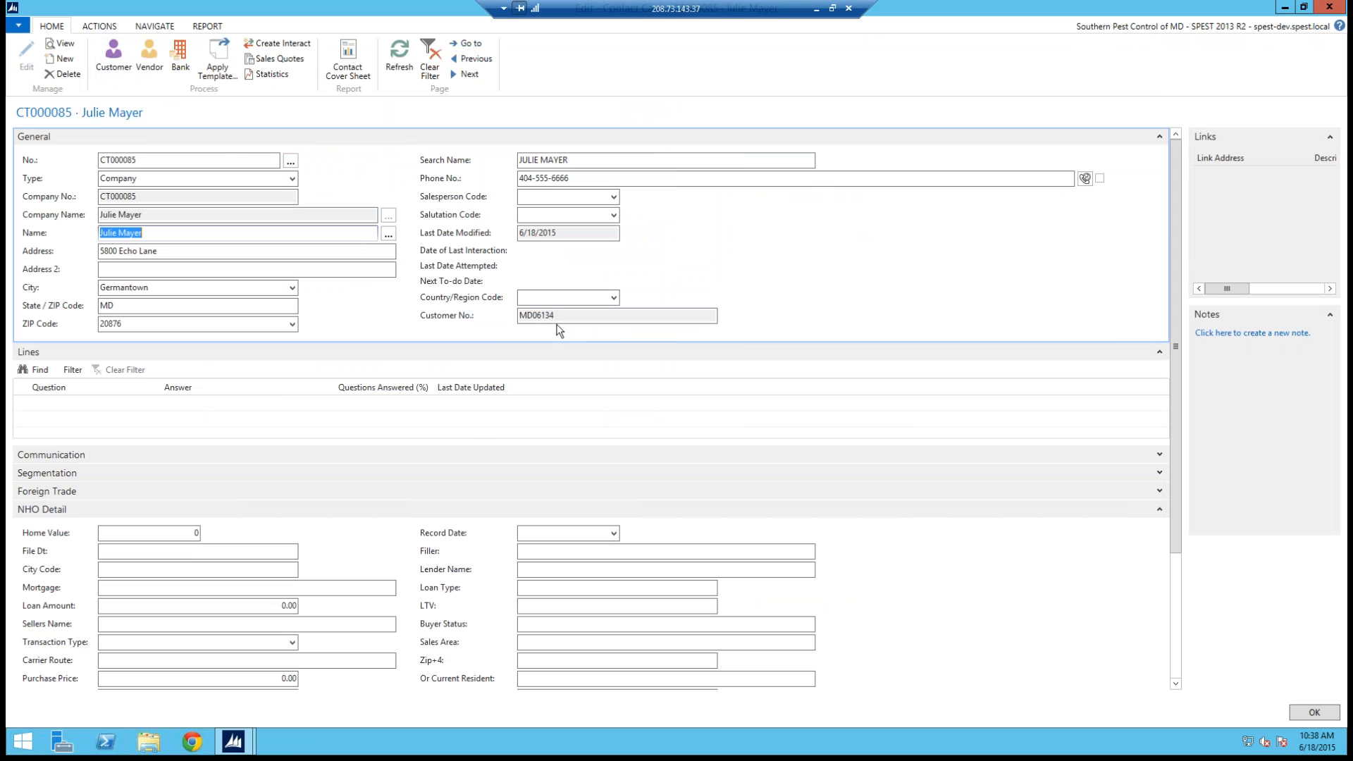
key(Escape)
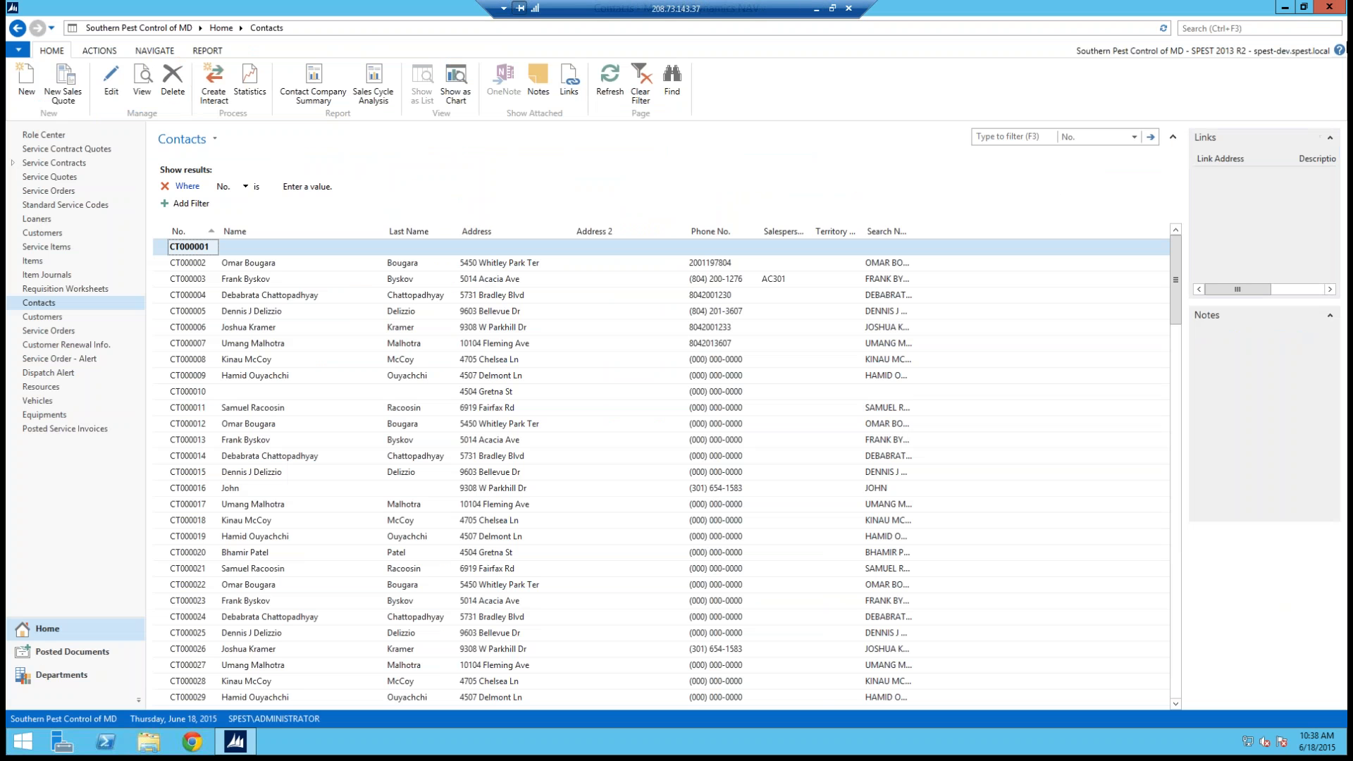
click(1328, 6)
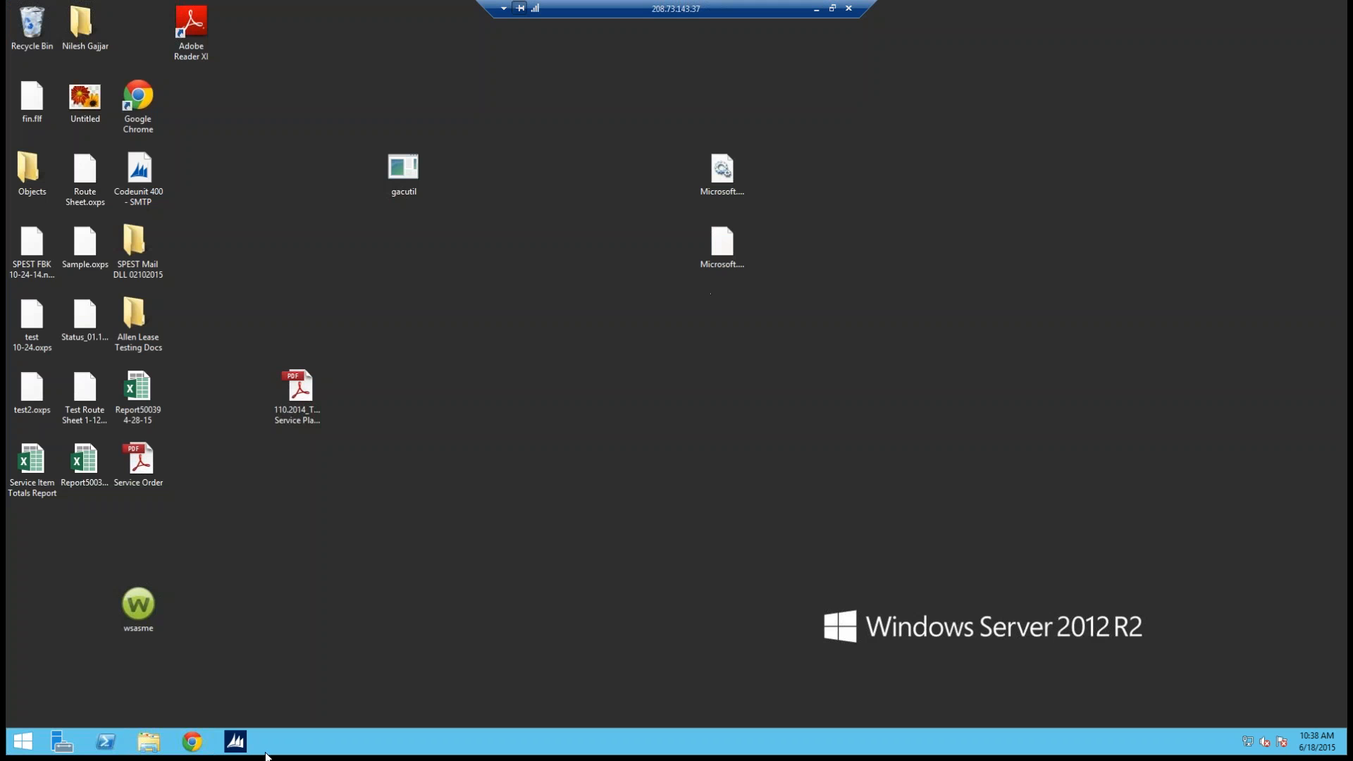
click(240, 749)
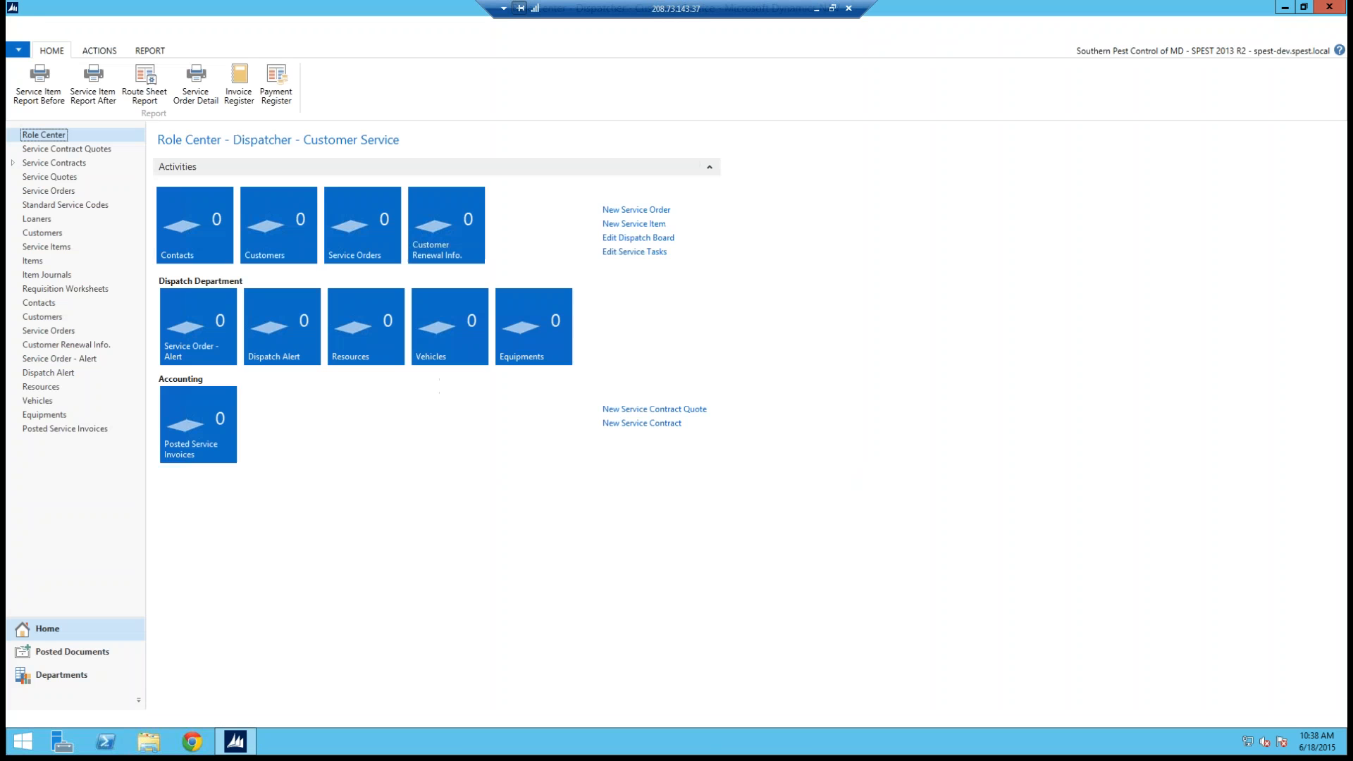
click(270, 231)
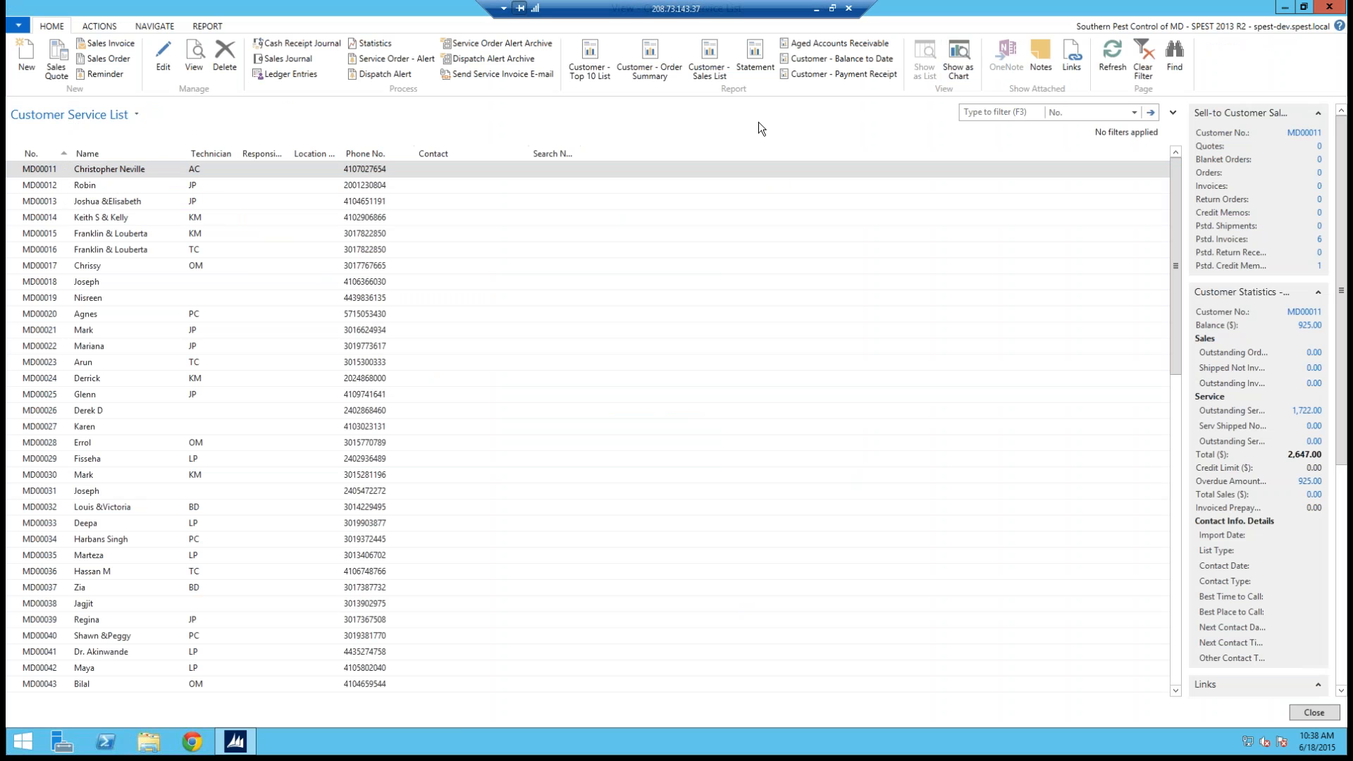
click(21, 174)
double_click(21, 176)
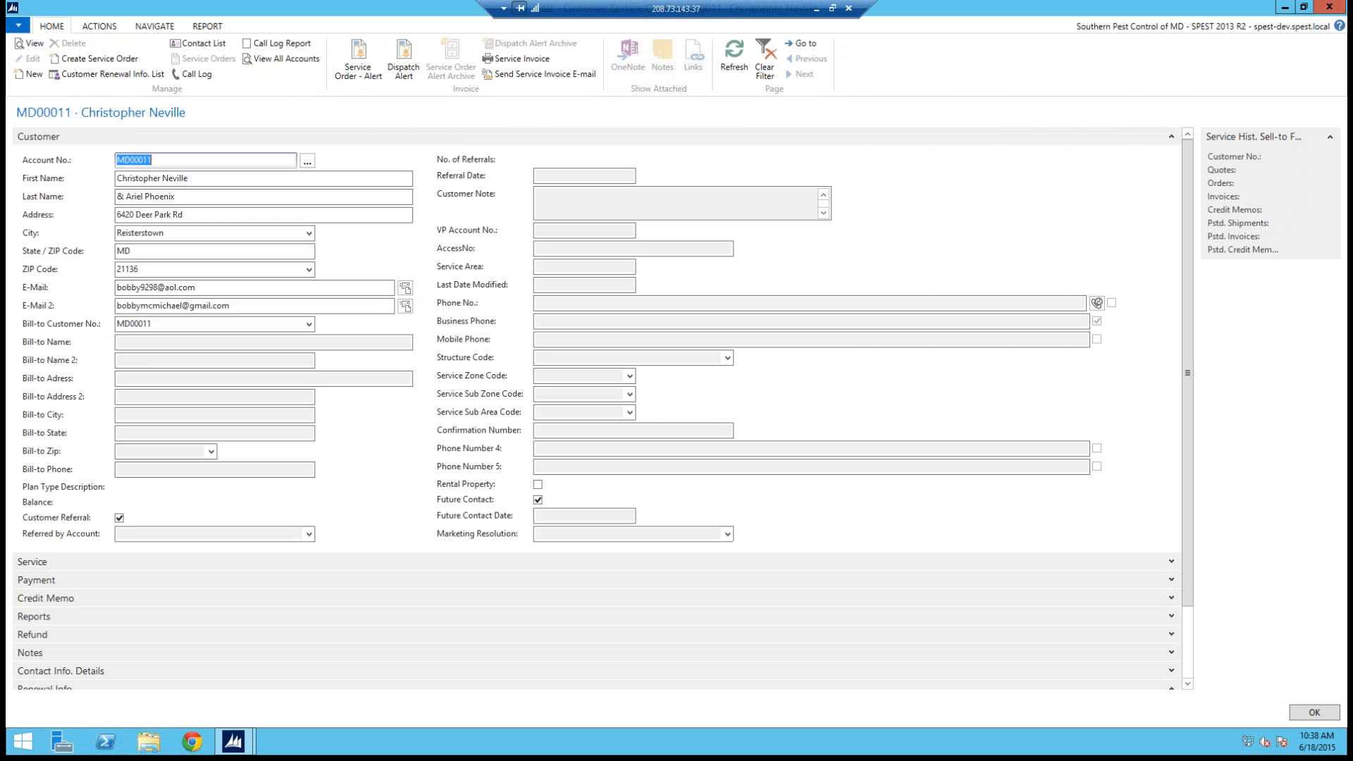
click(124, 213)
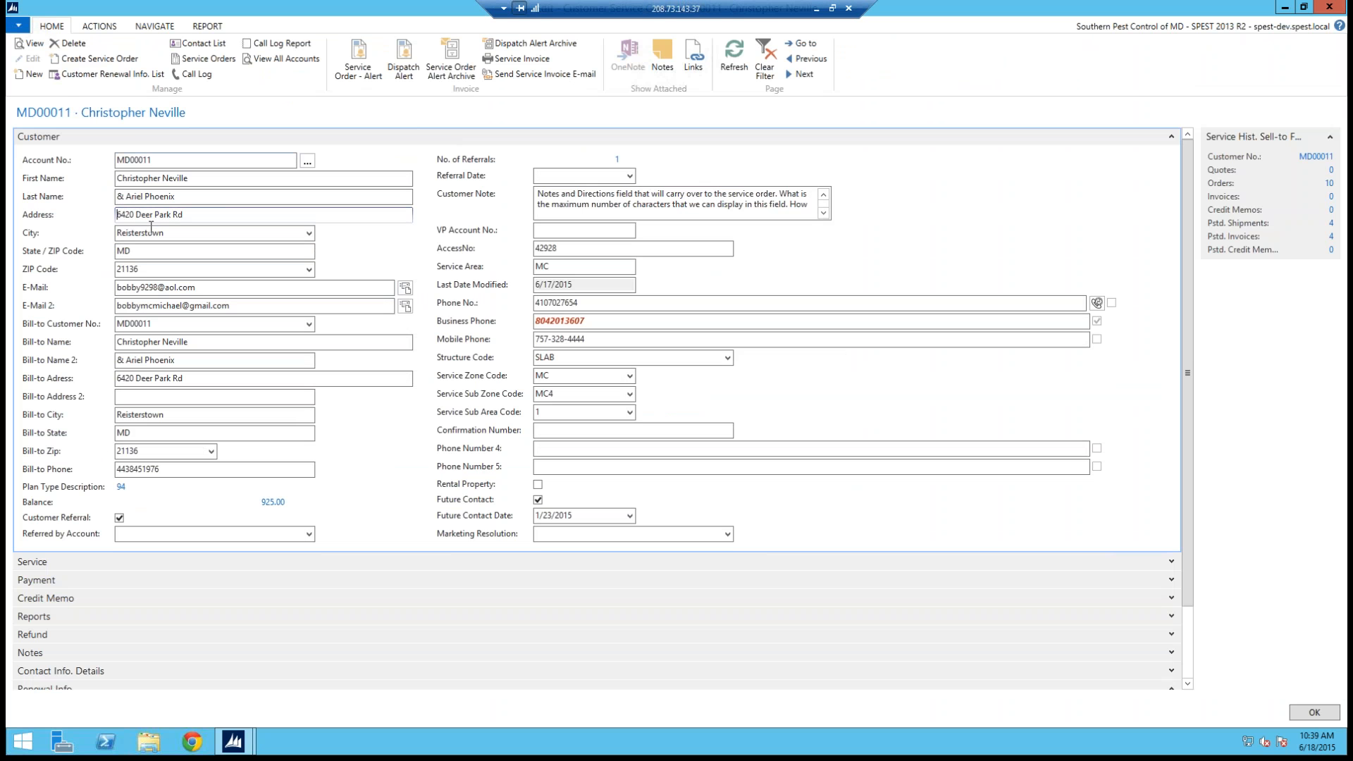
click(801, 43)
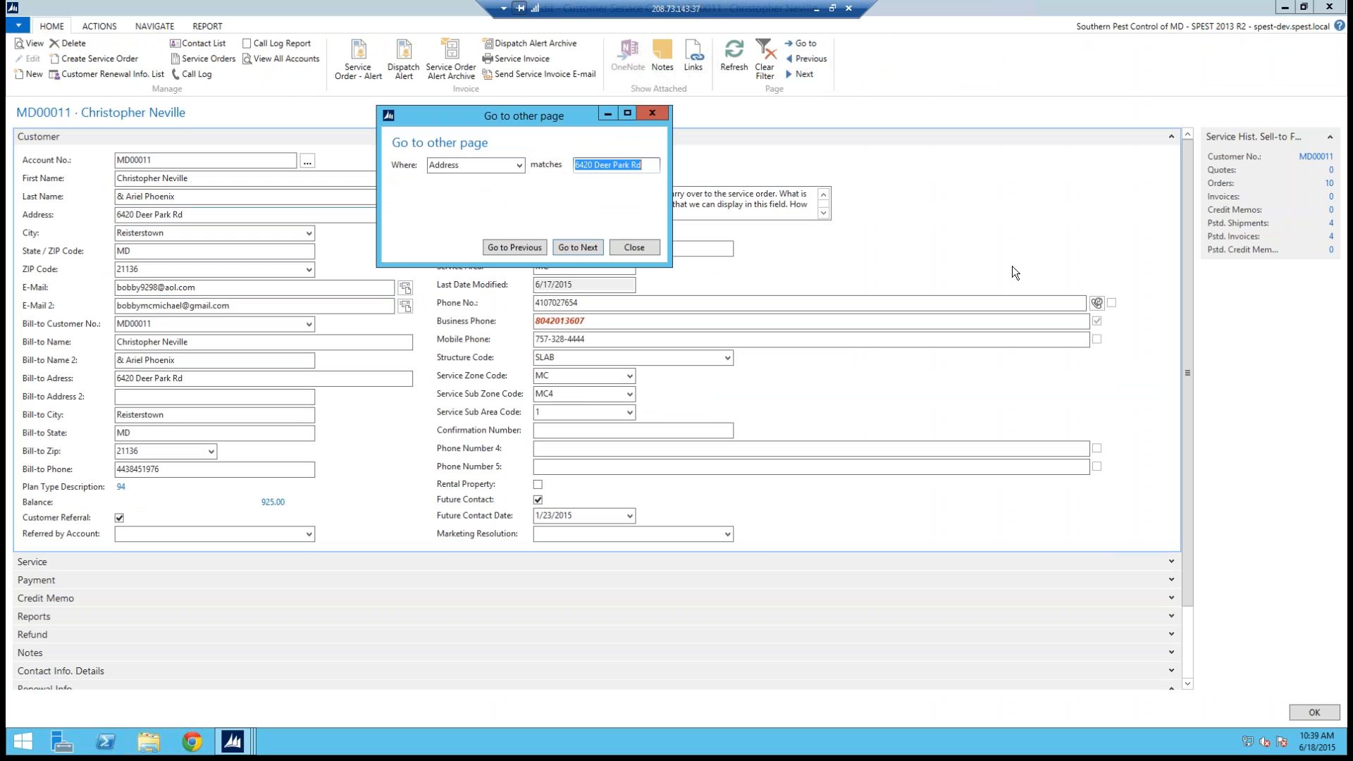
key(Return)
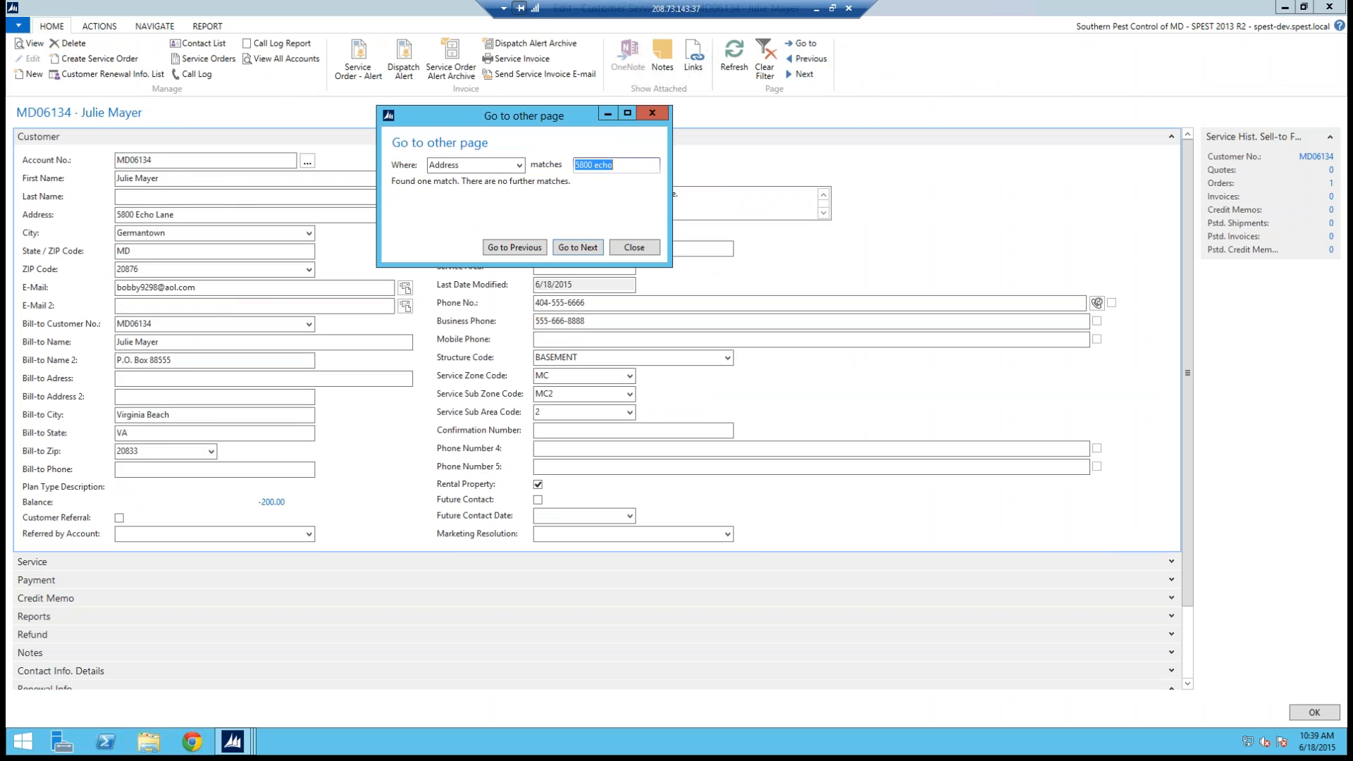
click(658, 114)
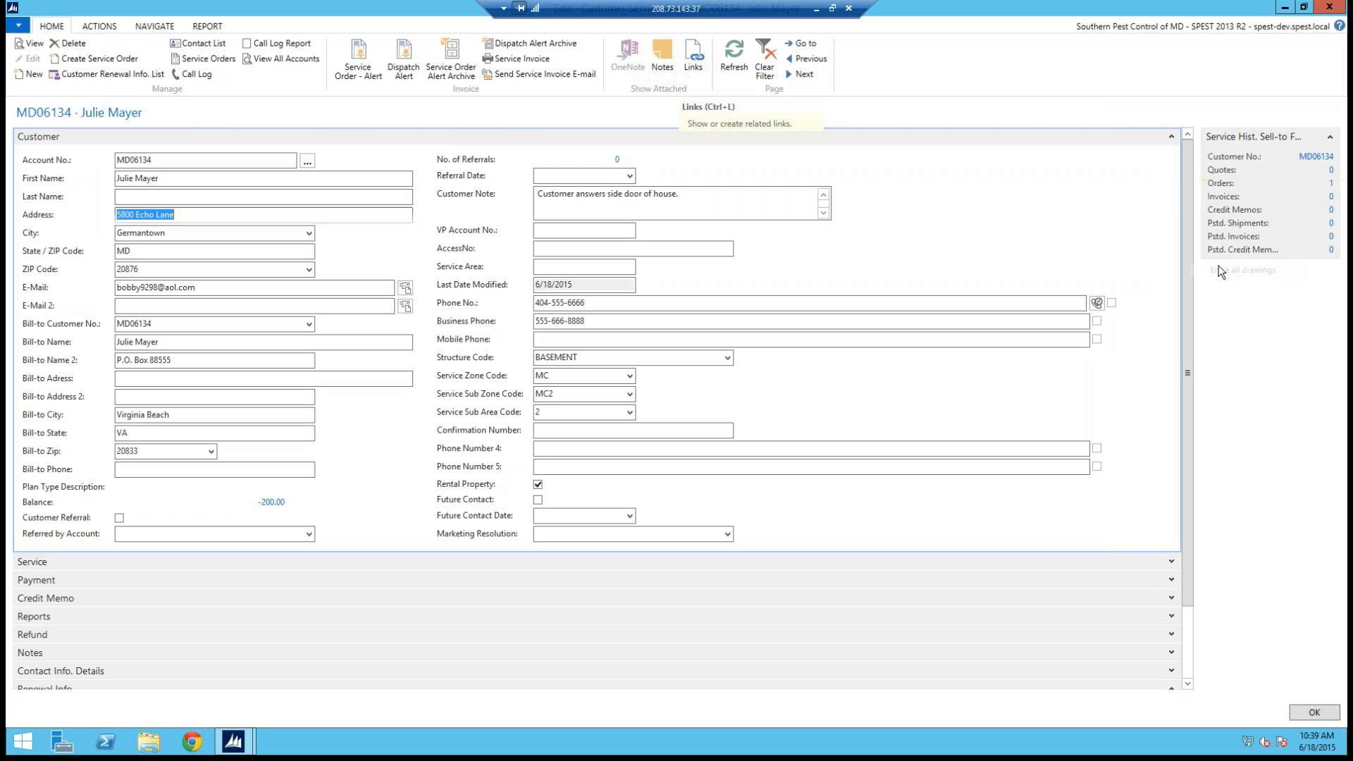
Step: Open the customer's service order and review its service item lines and line details
click(1331, 184)
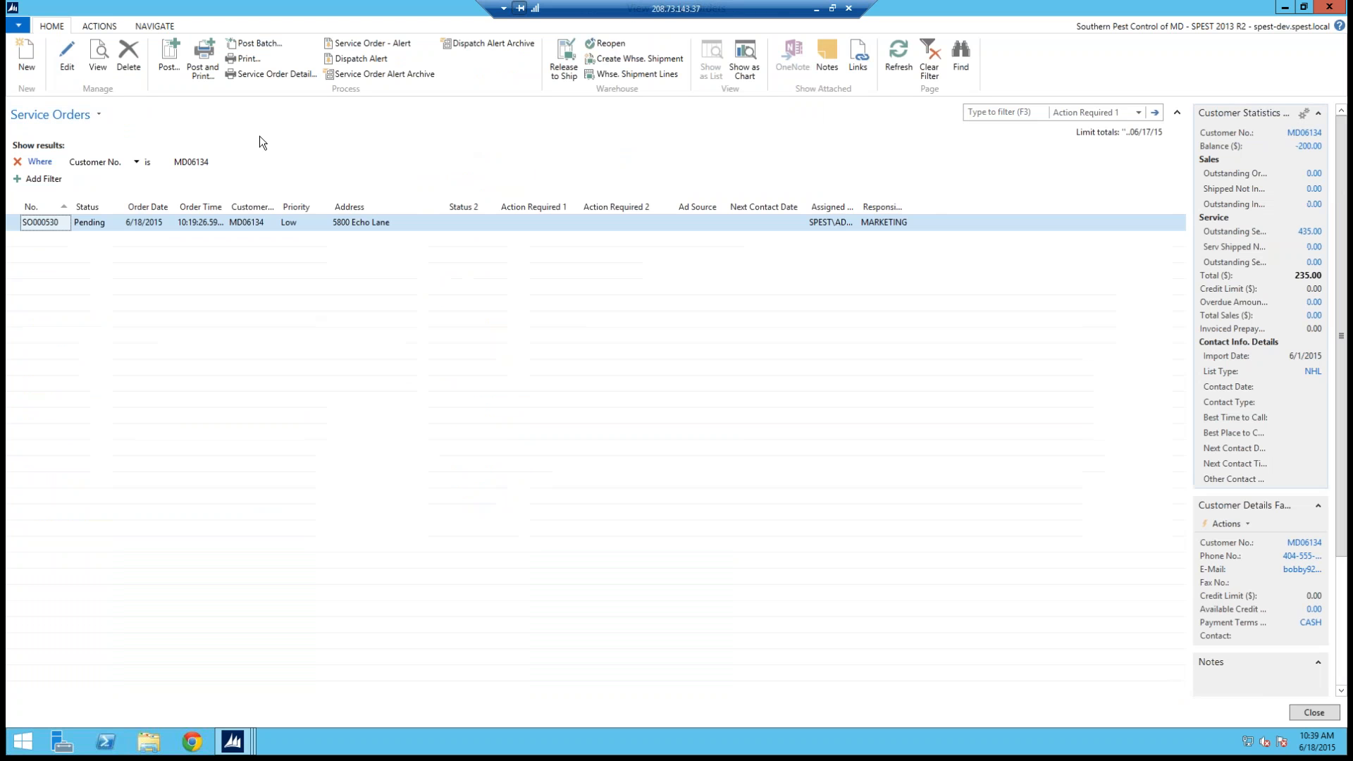
click(65, 70)
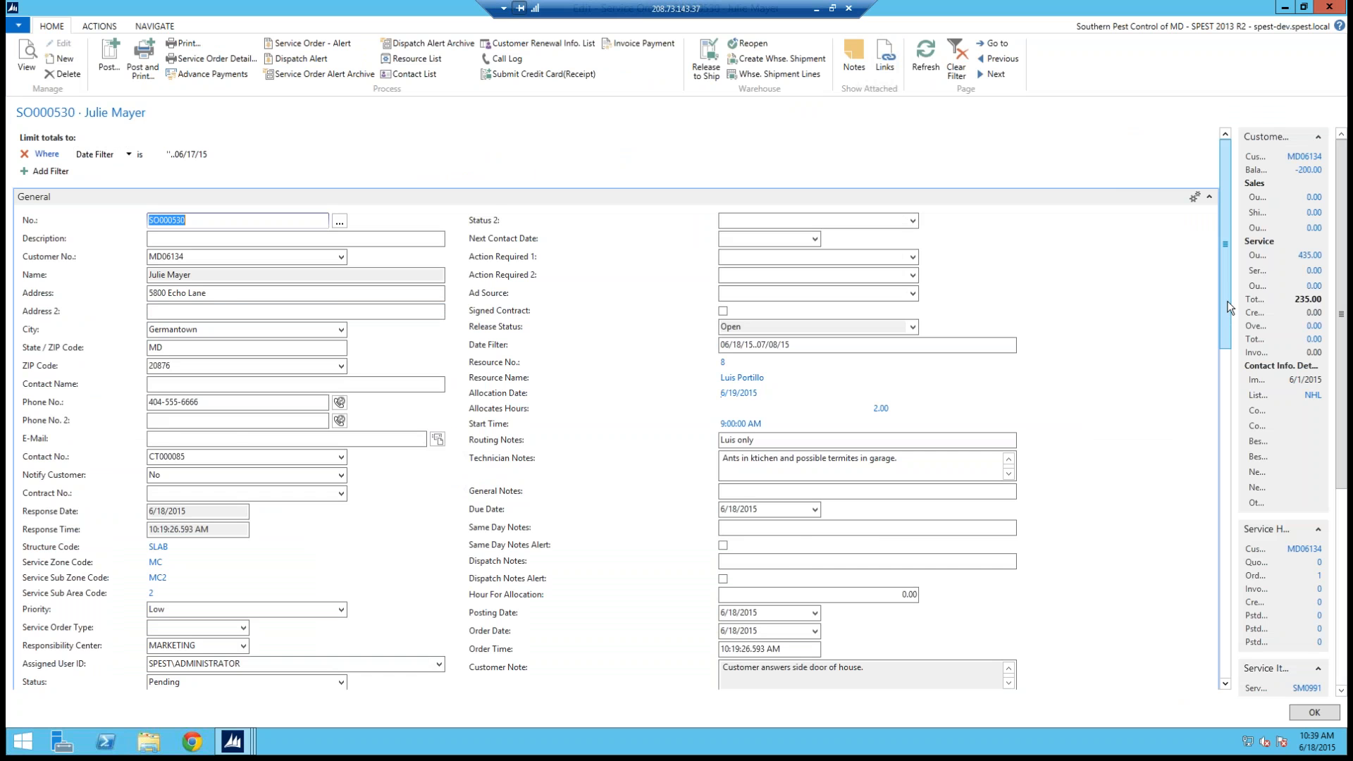
scroll(1213, 394, down, 5)
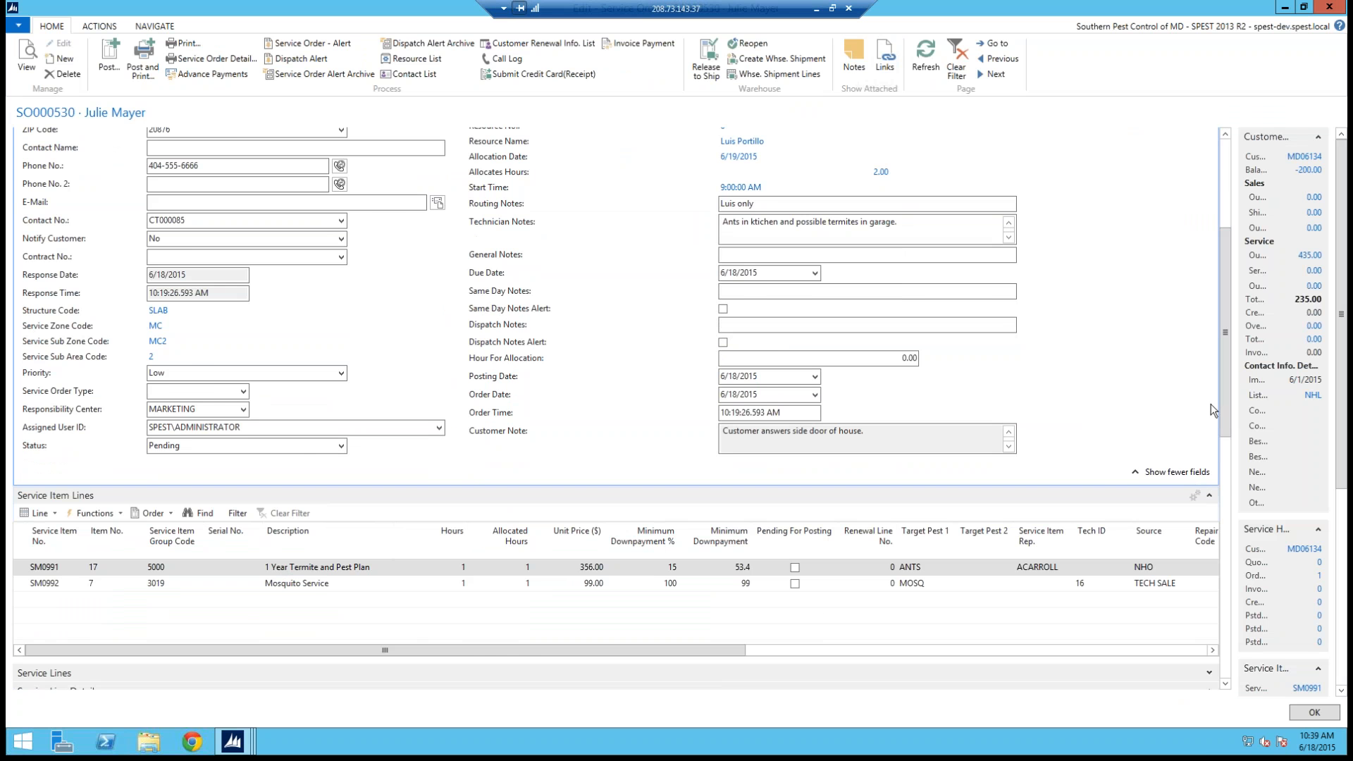
drag(1227, 380, 1223, 427)
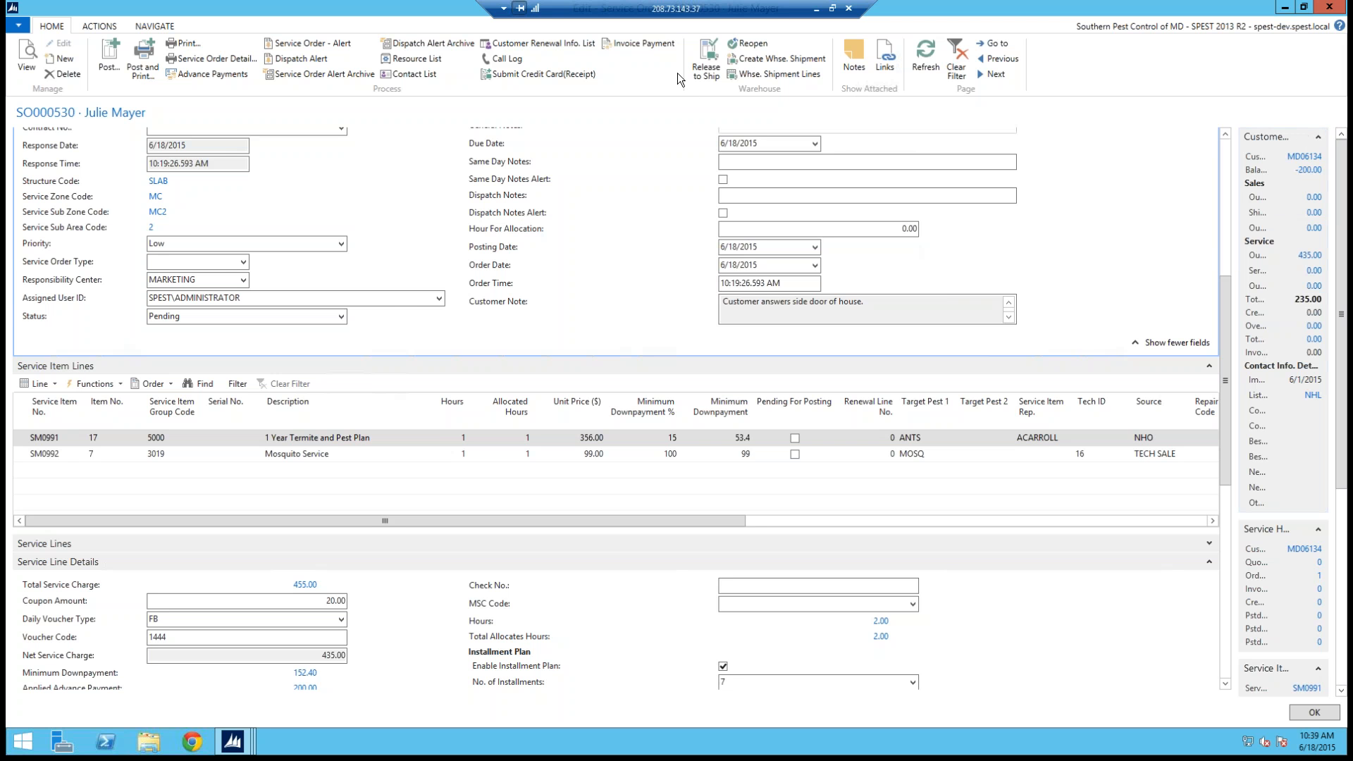
drag(1281, 155, 1345, 152)
click(1267, 257)
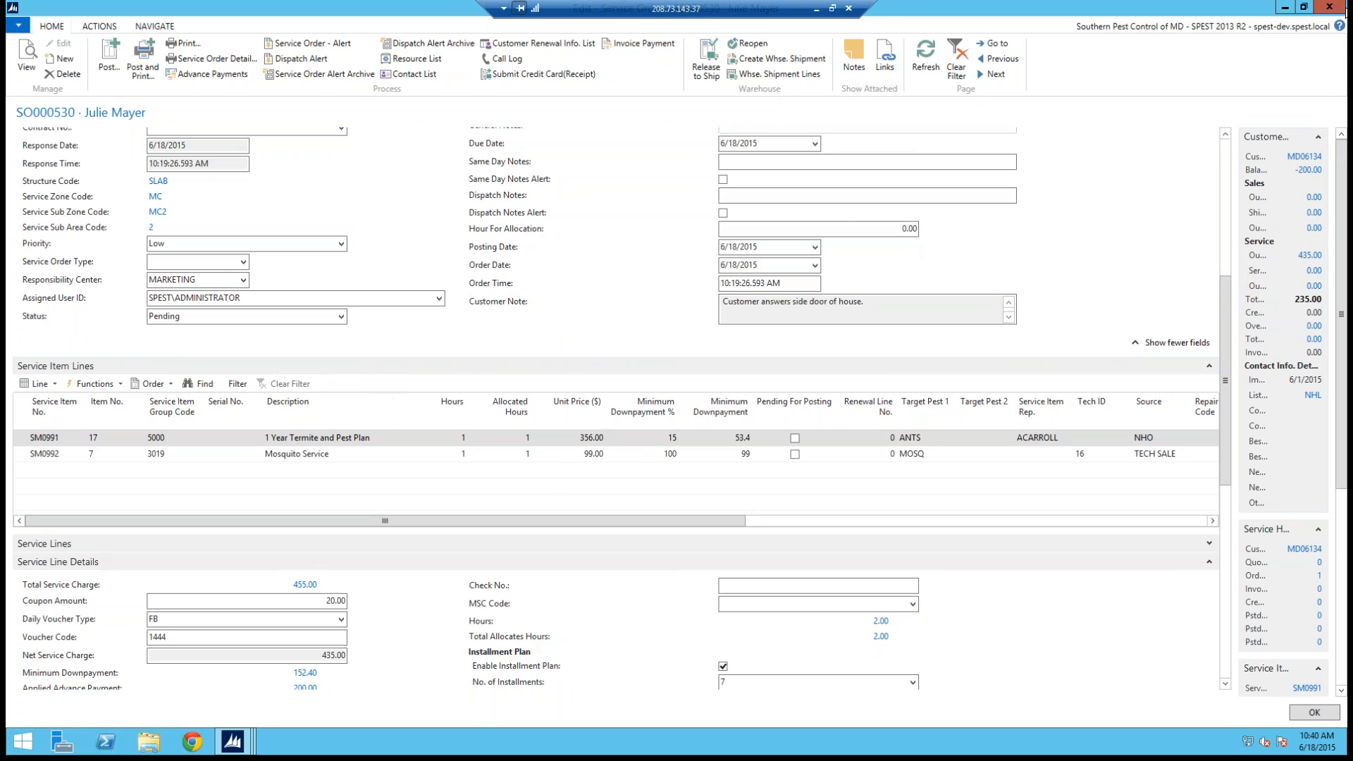
Step: Close the service order and the customer card to return to the customer list
click(1346, 10)
click(1346, 9)
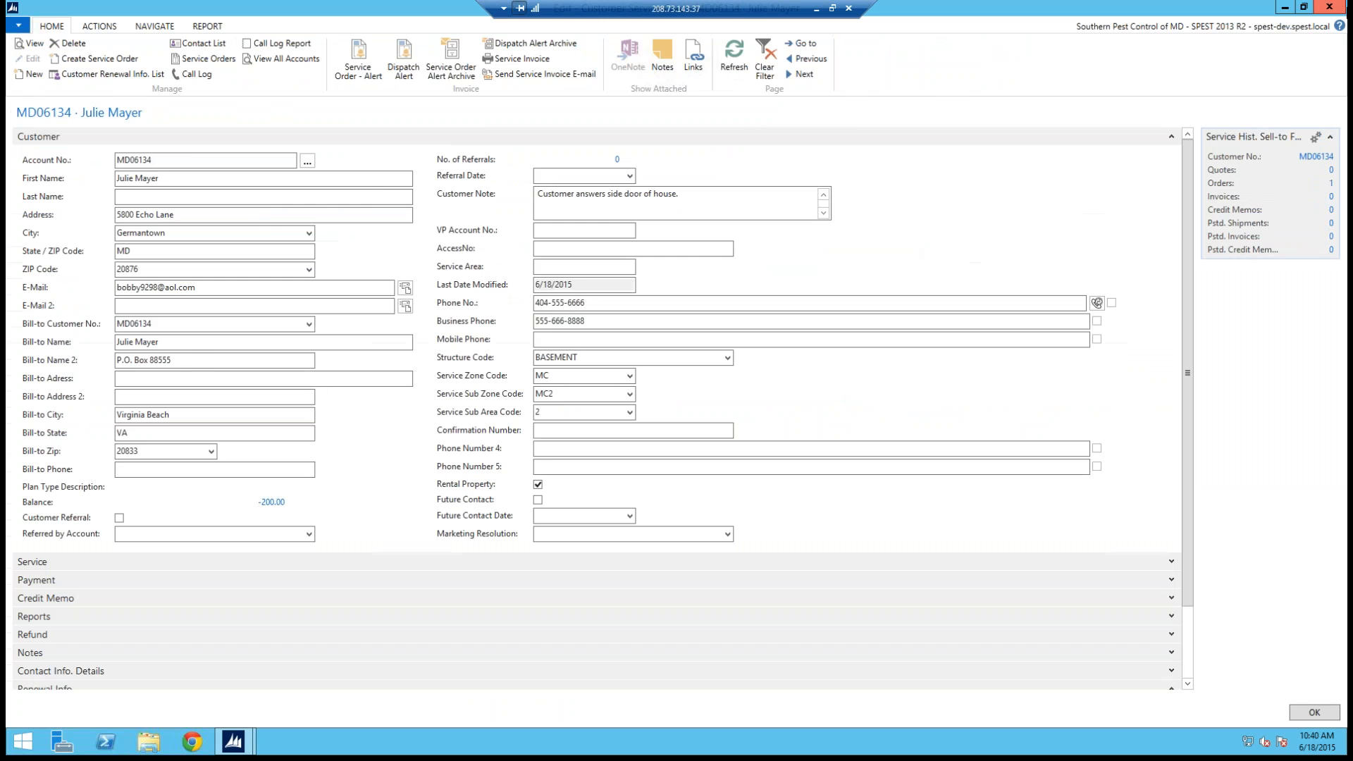
click(1344, 9)
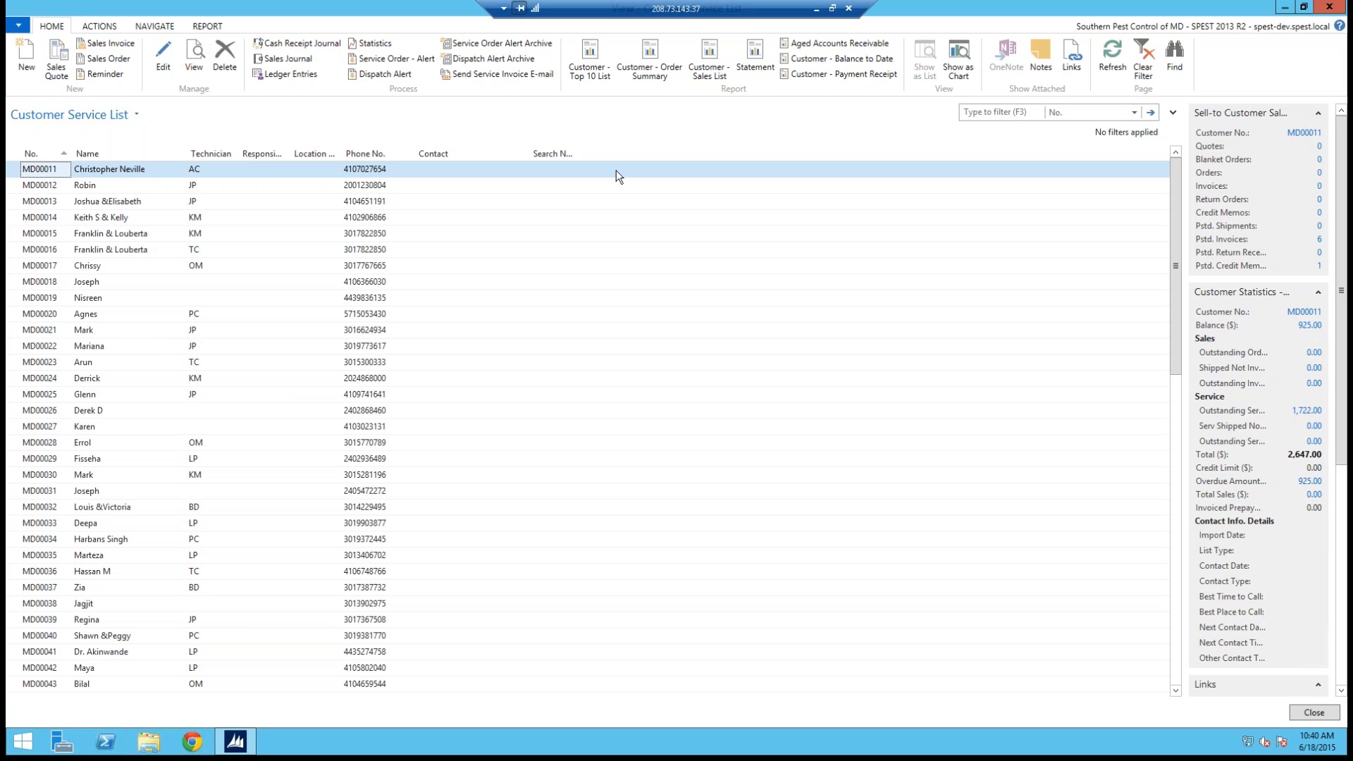
double_click(14, 169)
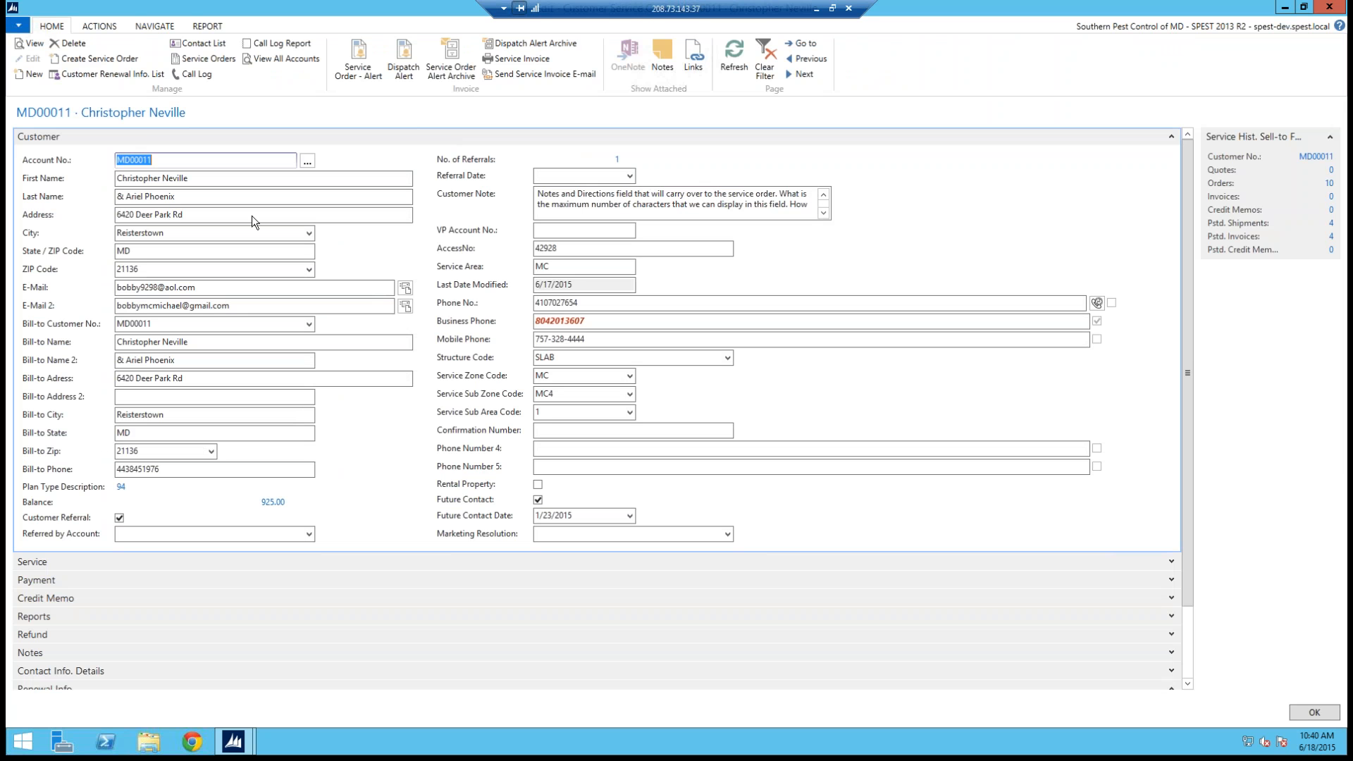
click(119, 213)
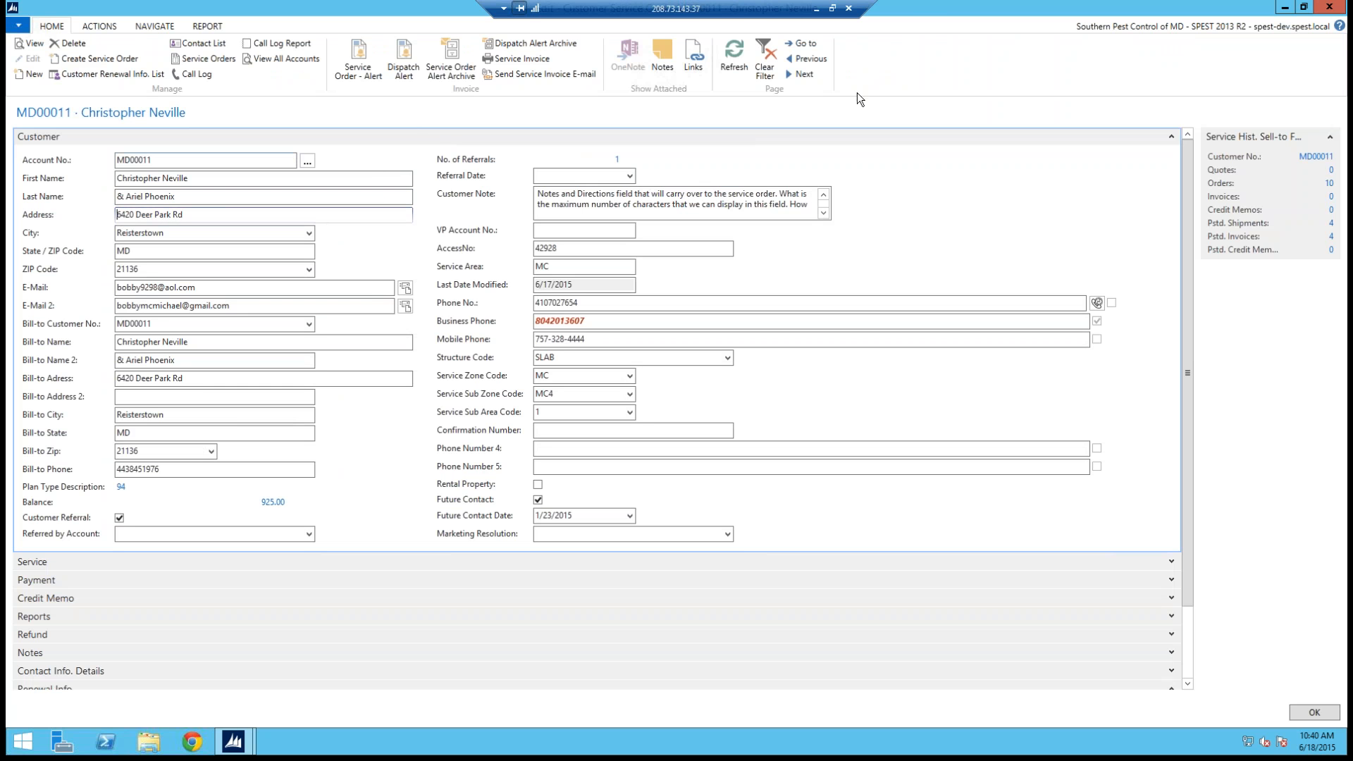
click(810, 47)
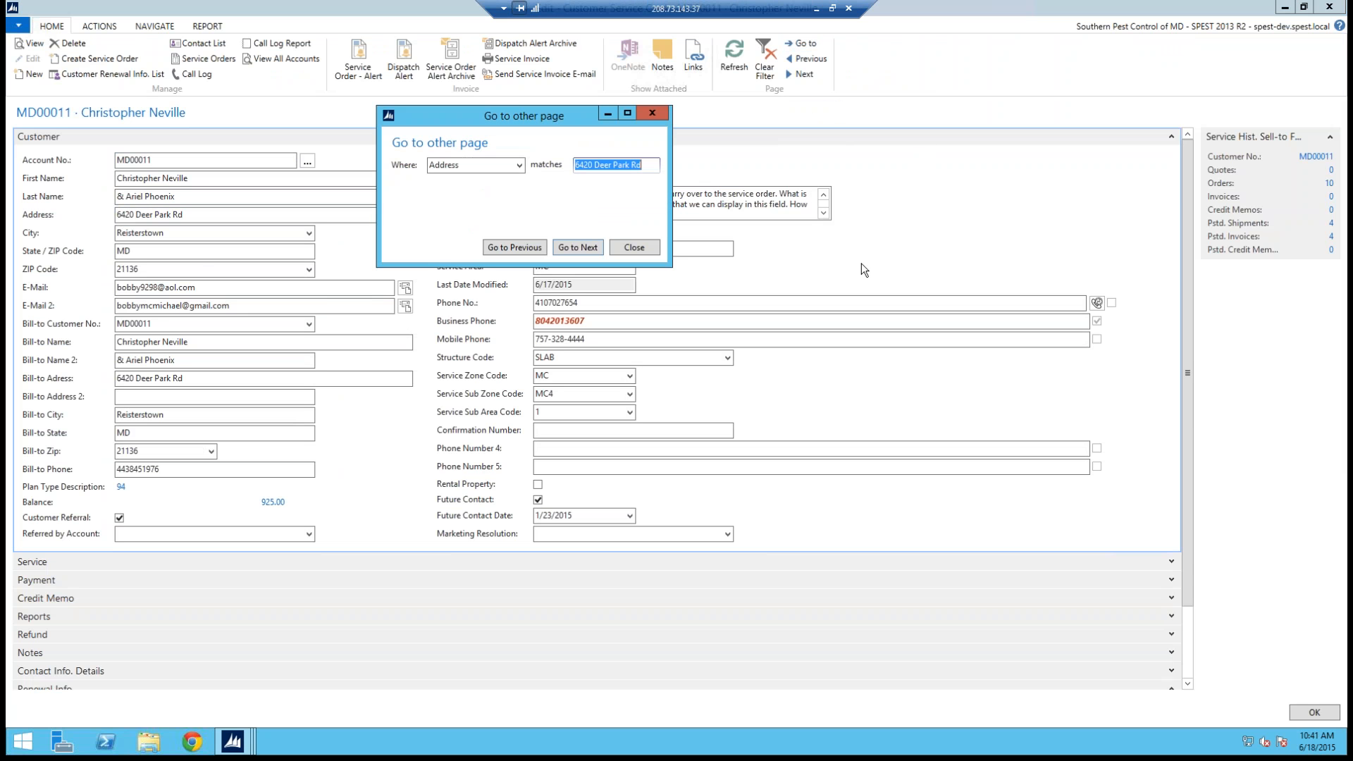
key(Return)
key(Return)
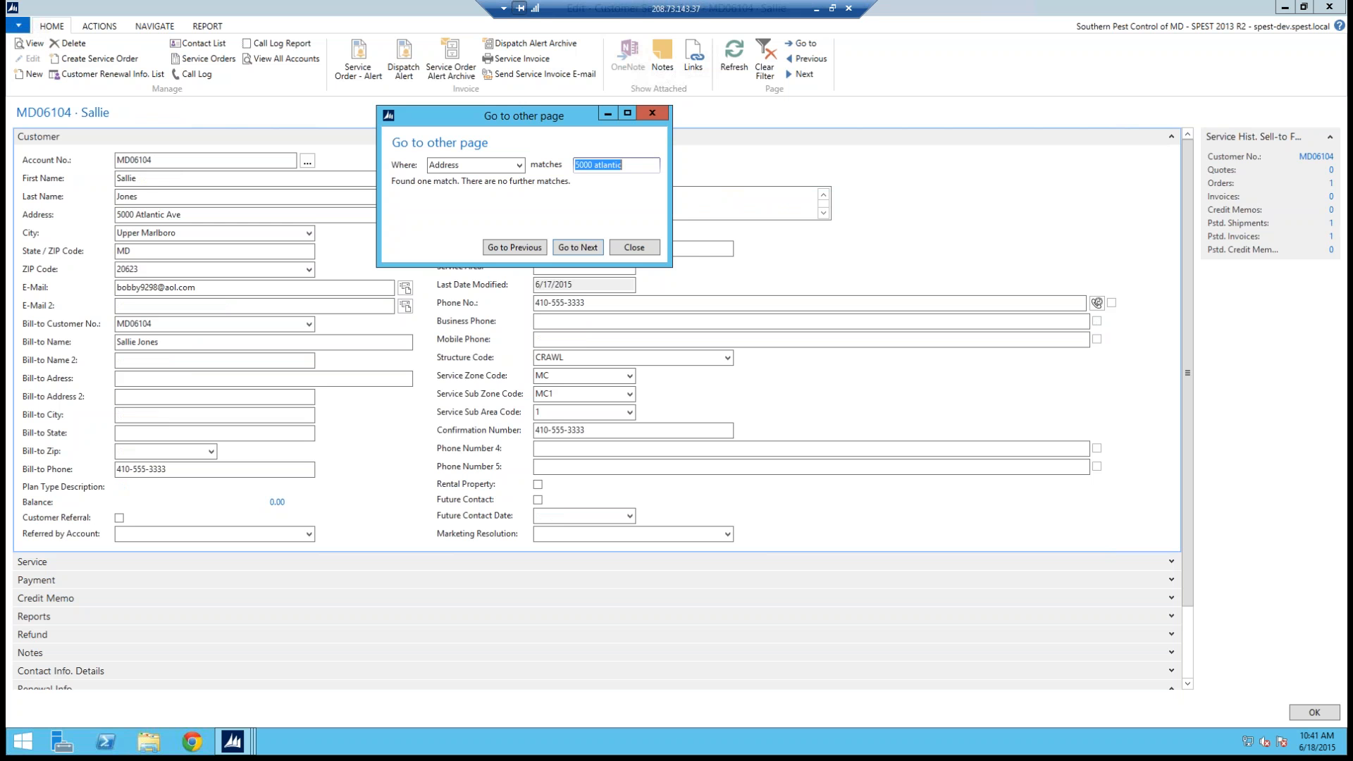
click(664, 114)
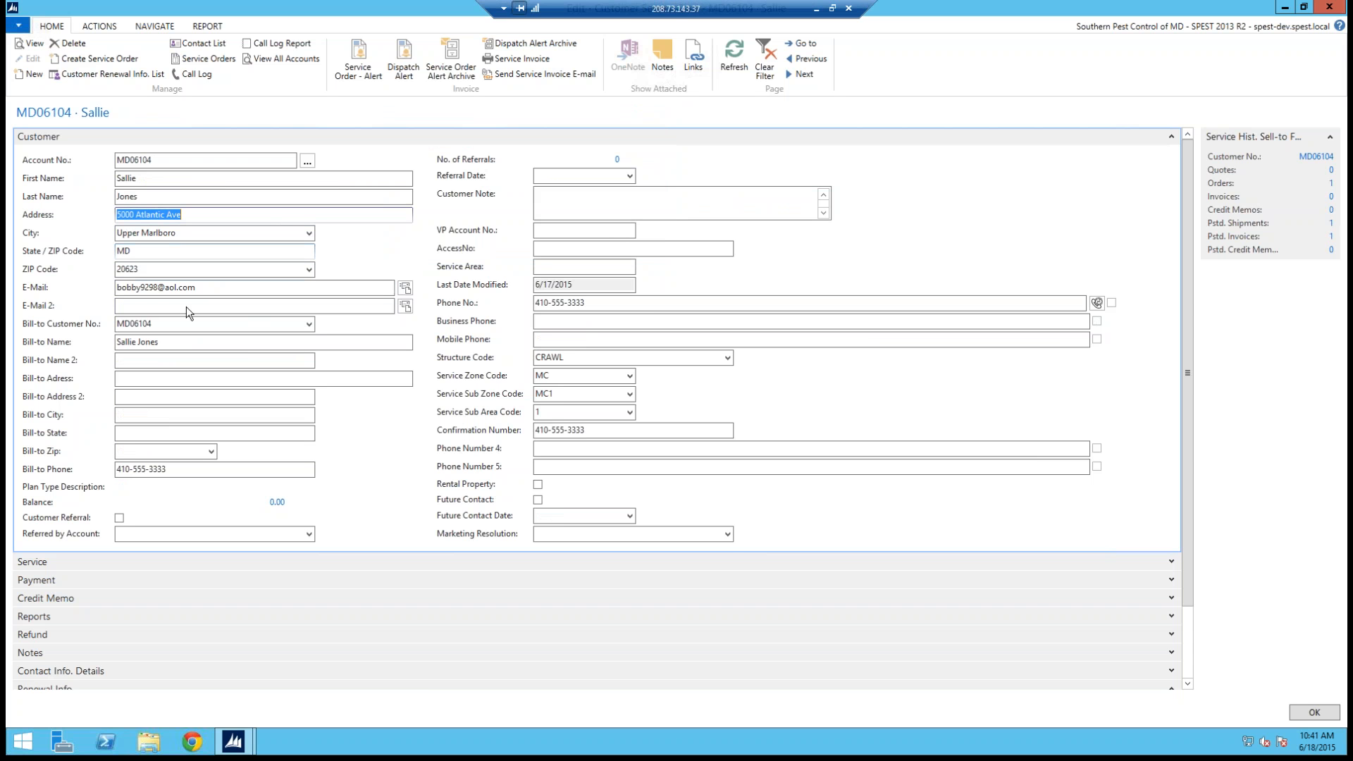
Step: Review the customer's renewal info lines and customer notes on the card
click(1187, 670)
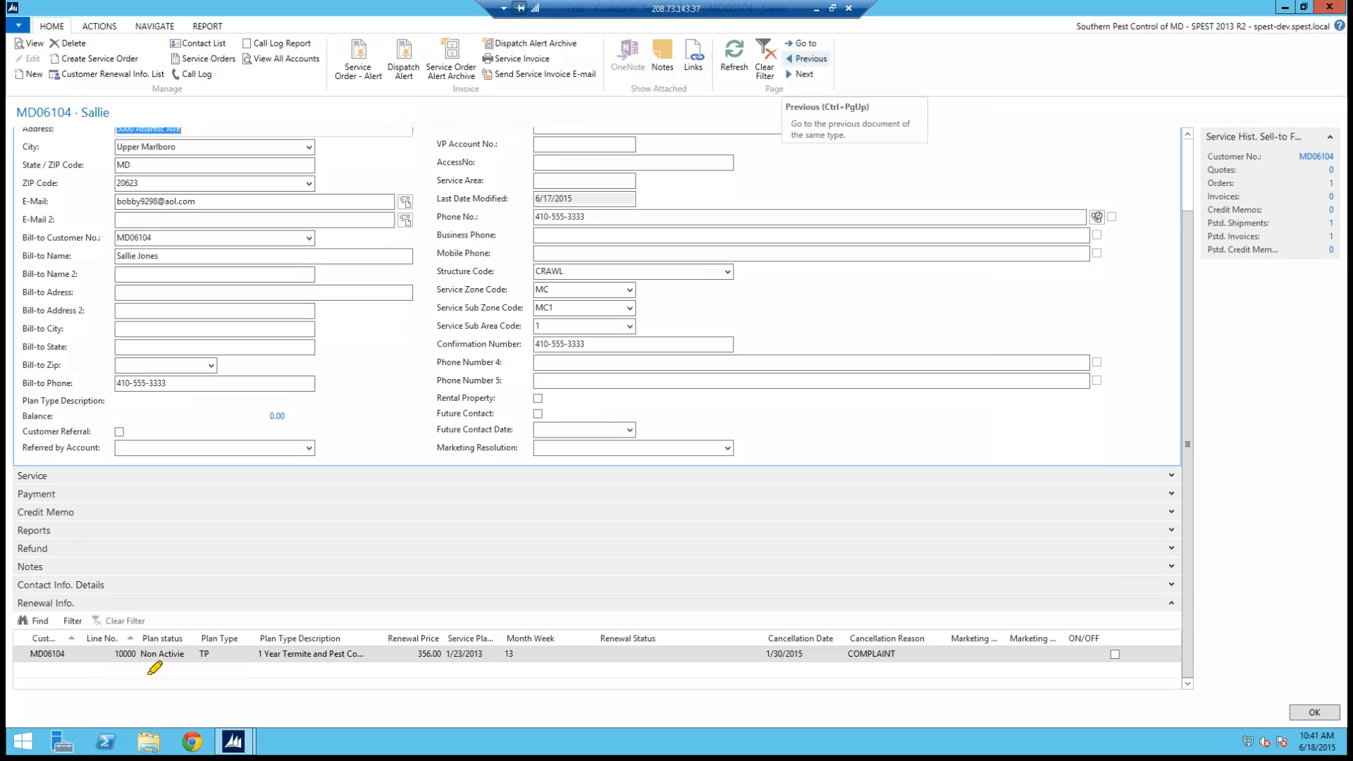
mouse_move(148, 673)
mouse_down()
mouse_move(190, 629)
mouse_move(179, 664)
mouse_up()
key(Escape)
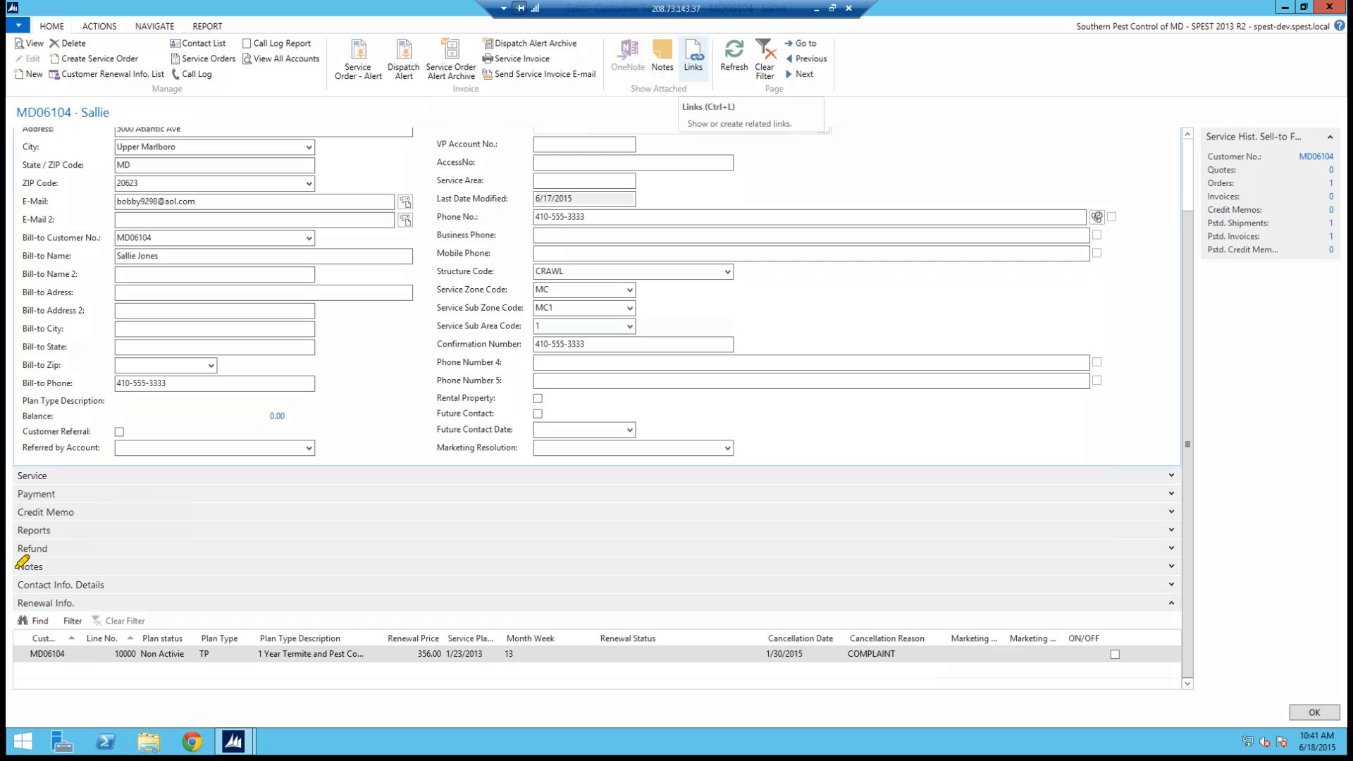
mouse_move(12, 563)
mouse_down()
mouse_move(74, 578)
mouse_move(7, 581)
mouse_up()
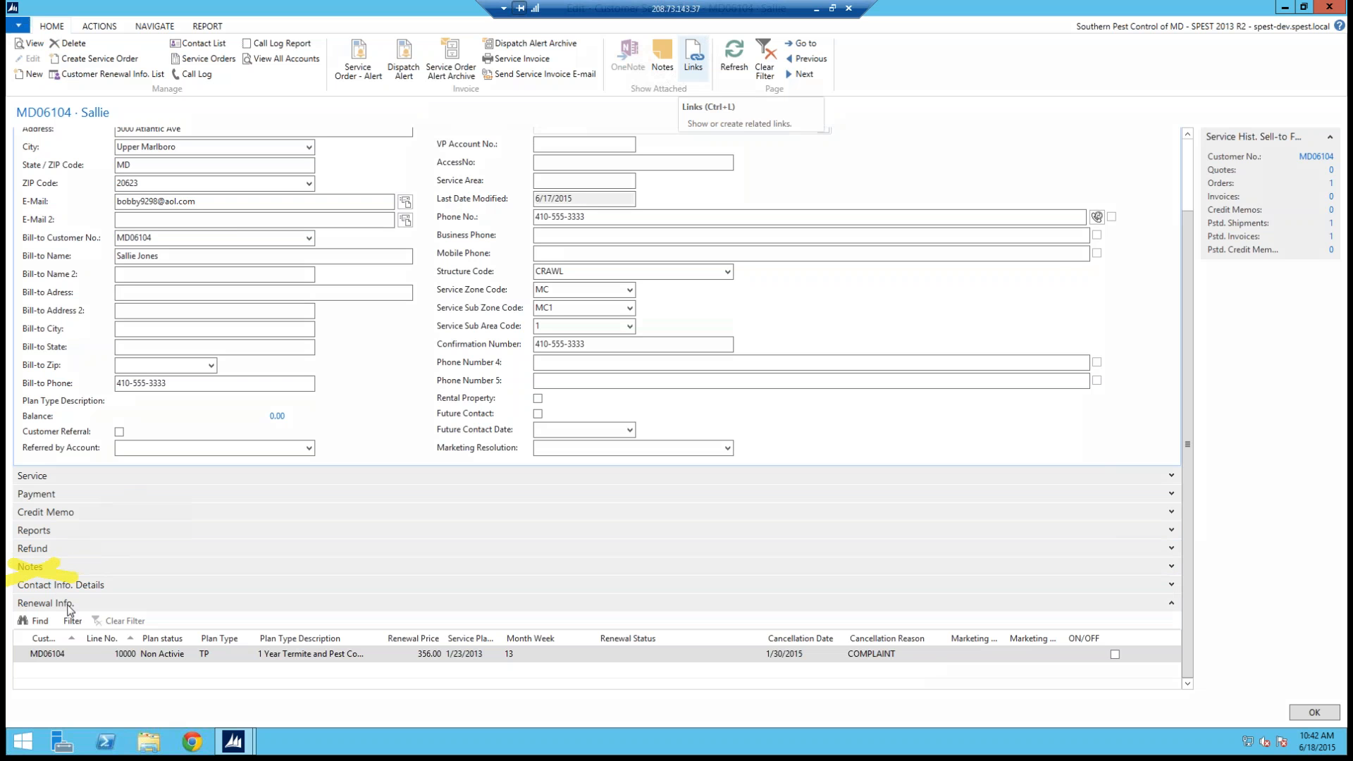
click(92, 647)
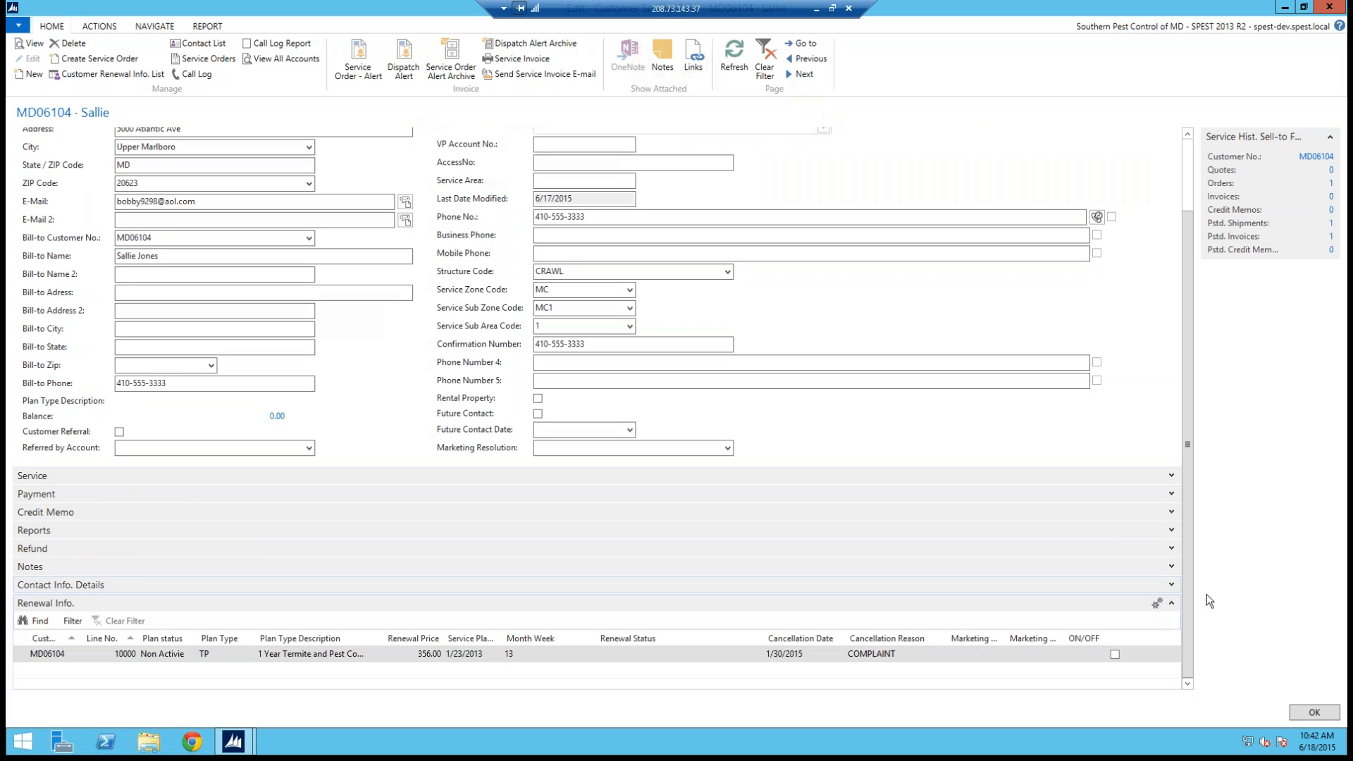
click(1172, 570)
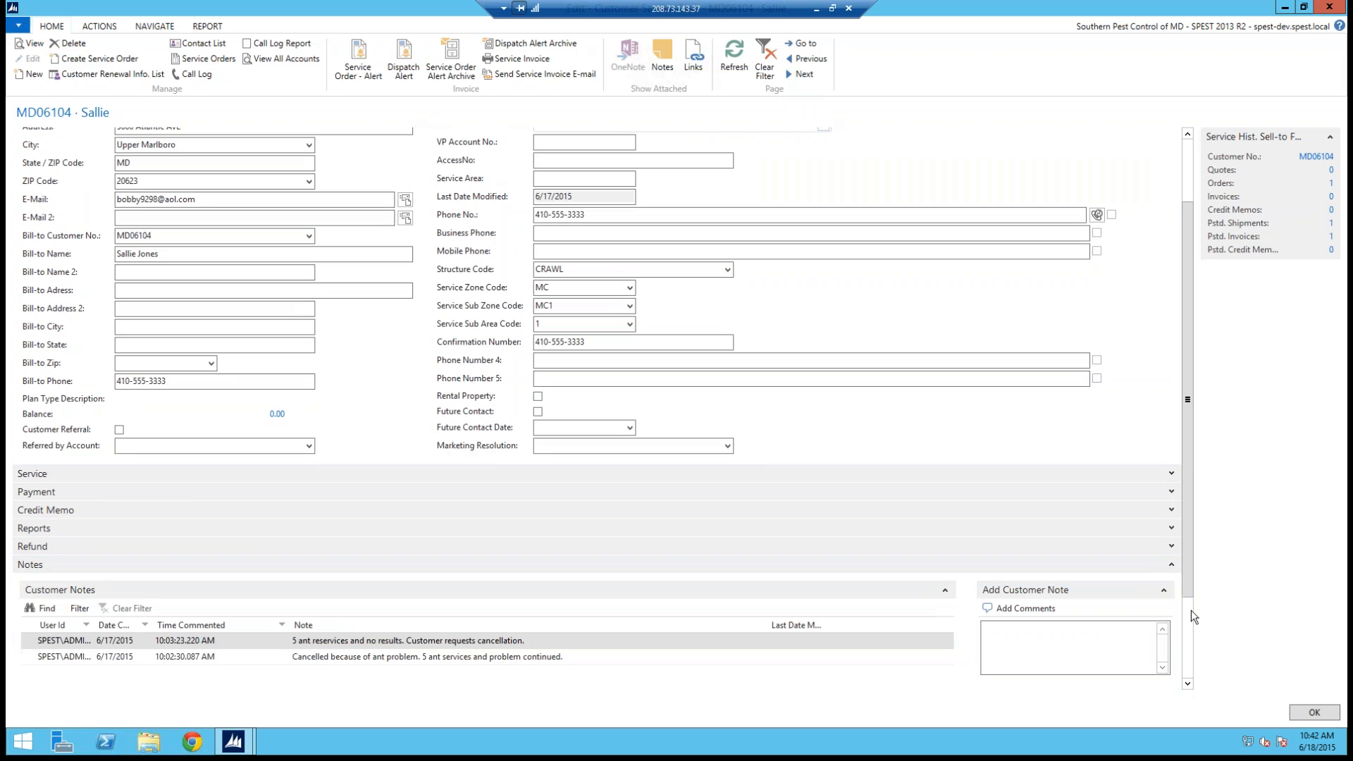
click(1173, 565)
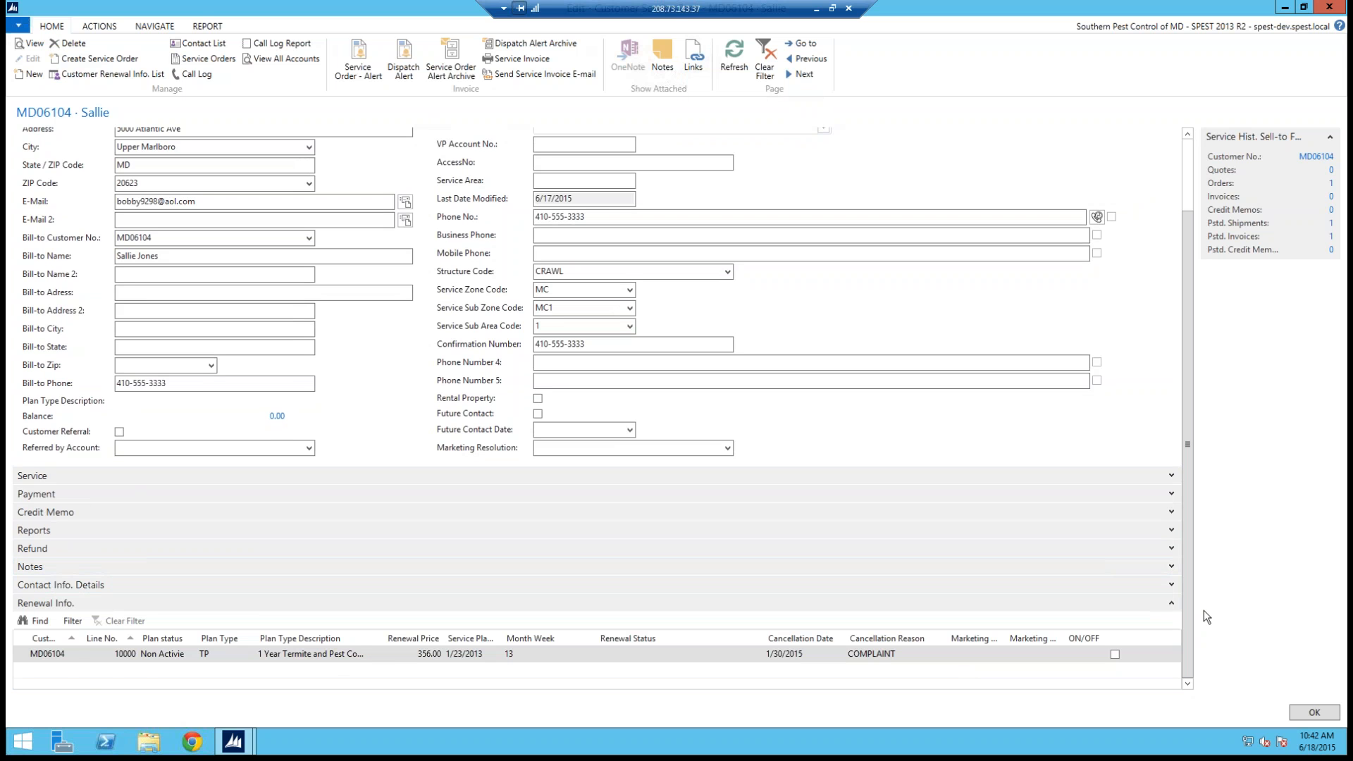
Step: Add a new renewal info line for the customer with plan type TP
click(78, 671)
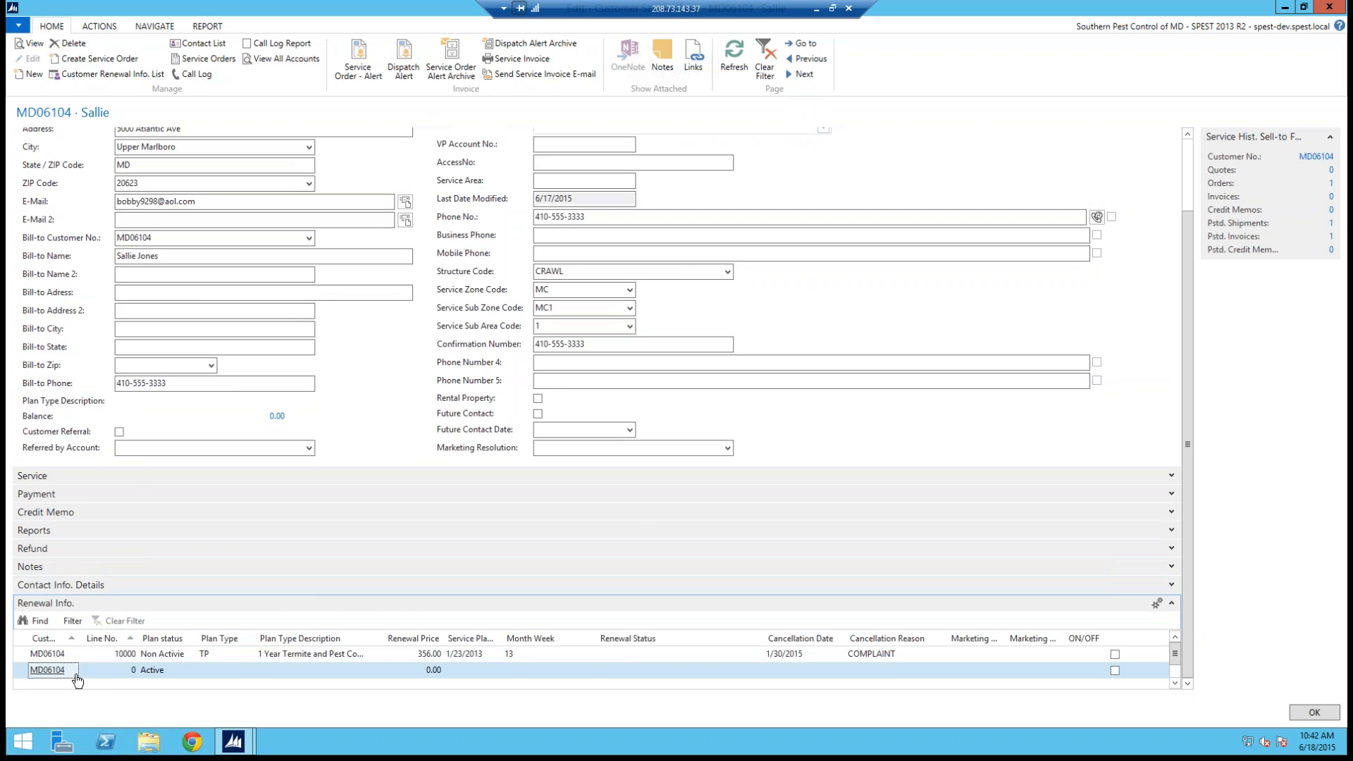
click(641, 535)
click(250, 671)
click(249, 671)
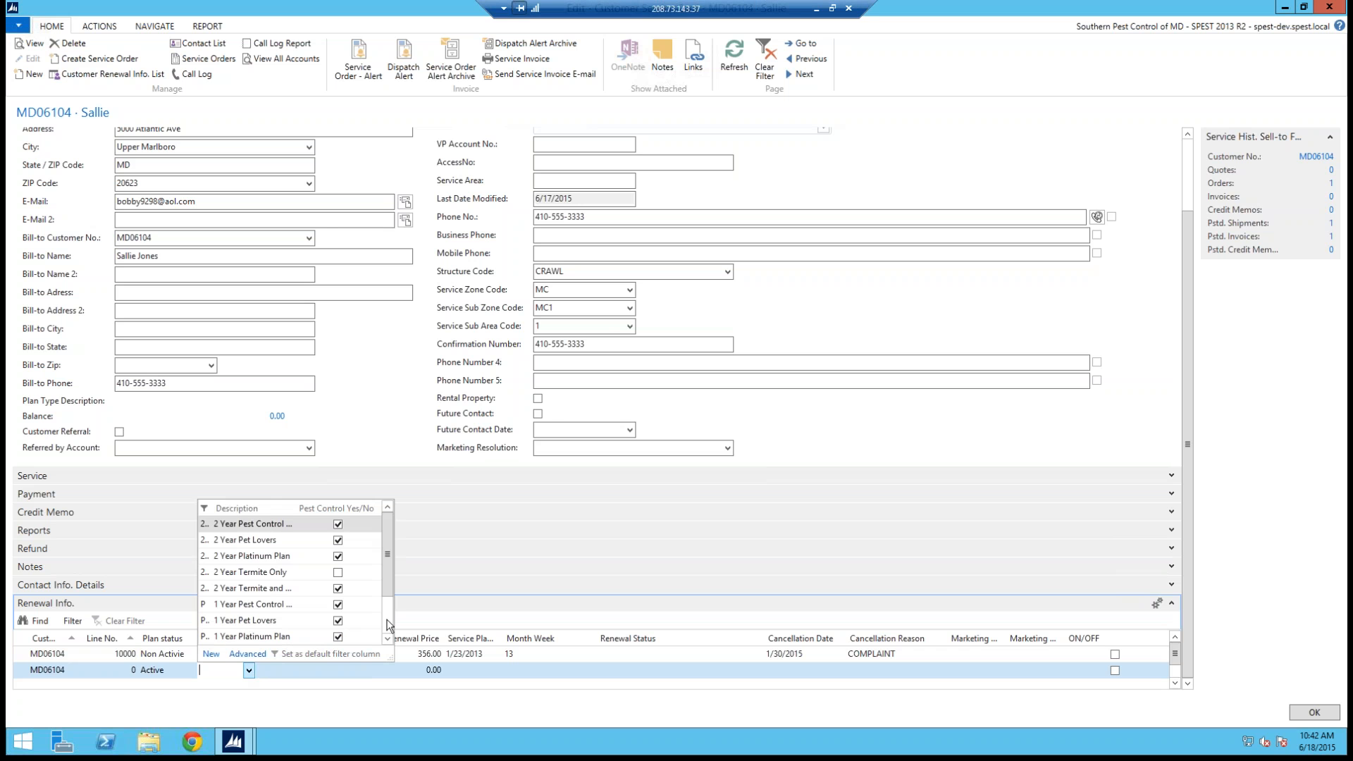
click(387, 625)
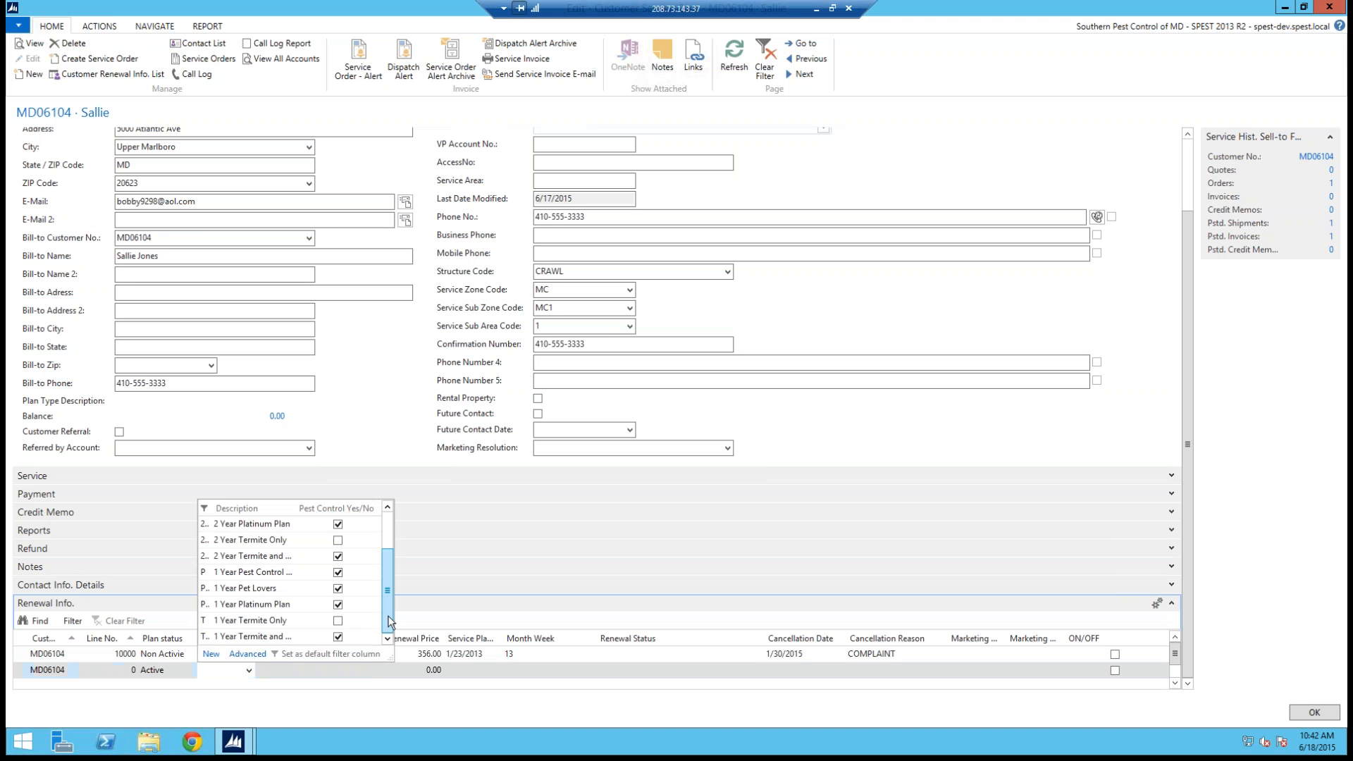
click(244, 555)
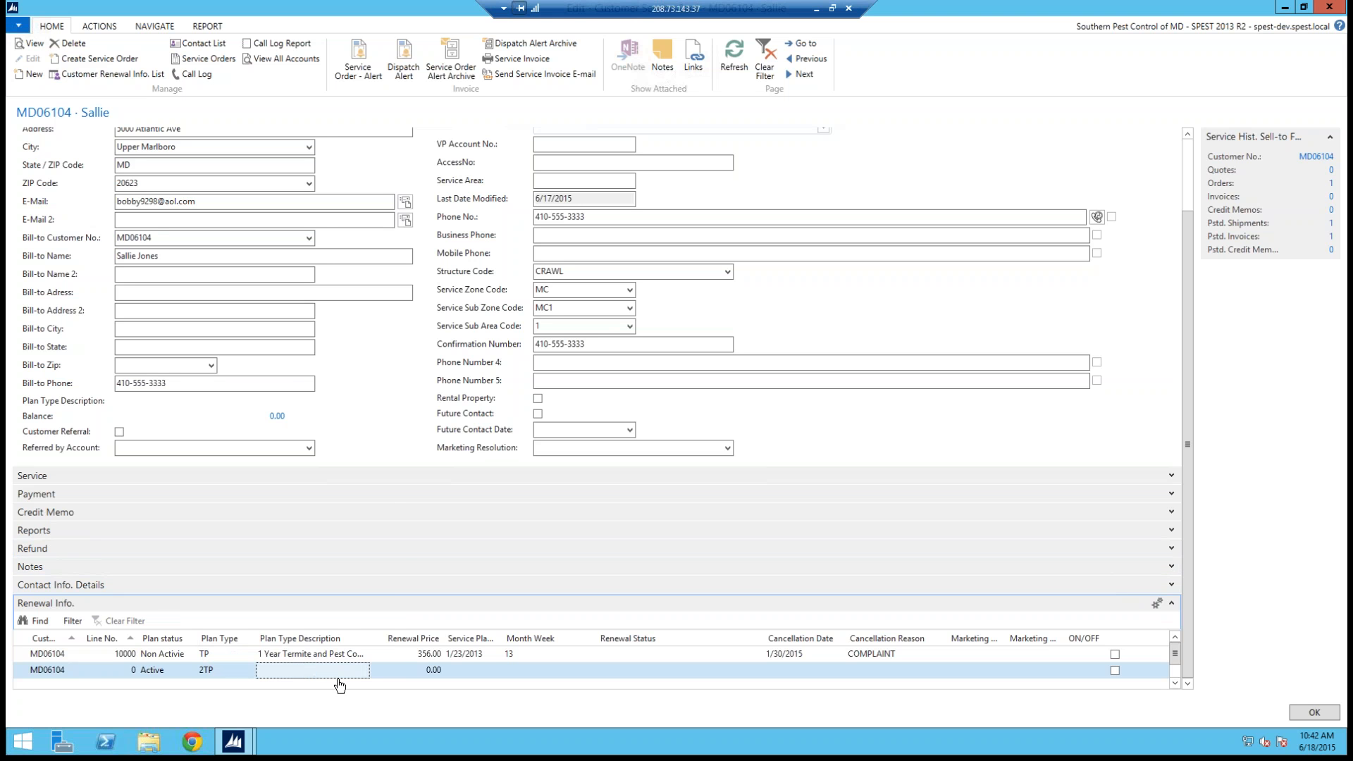
click(249, 670)
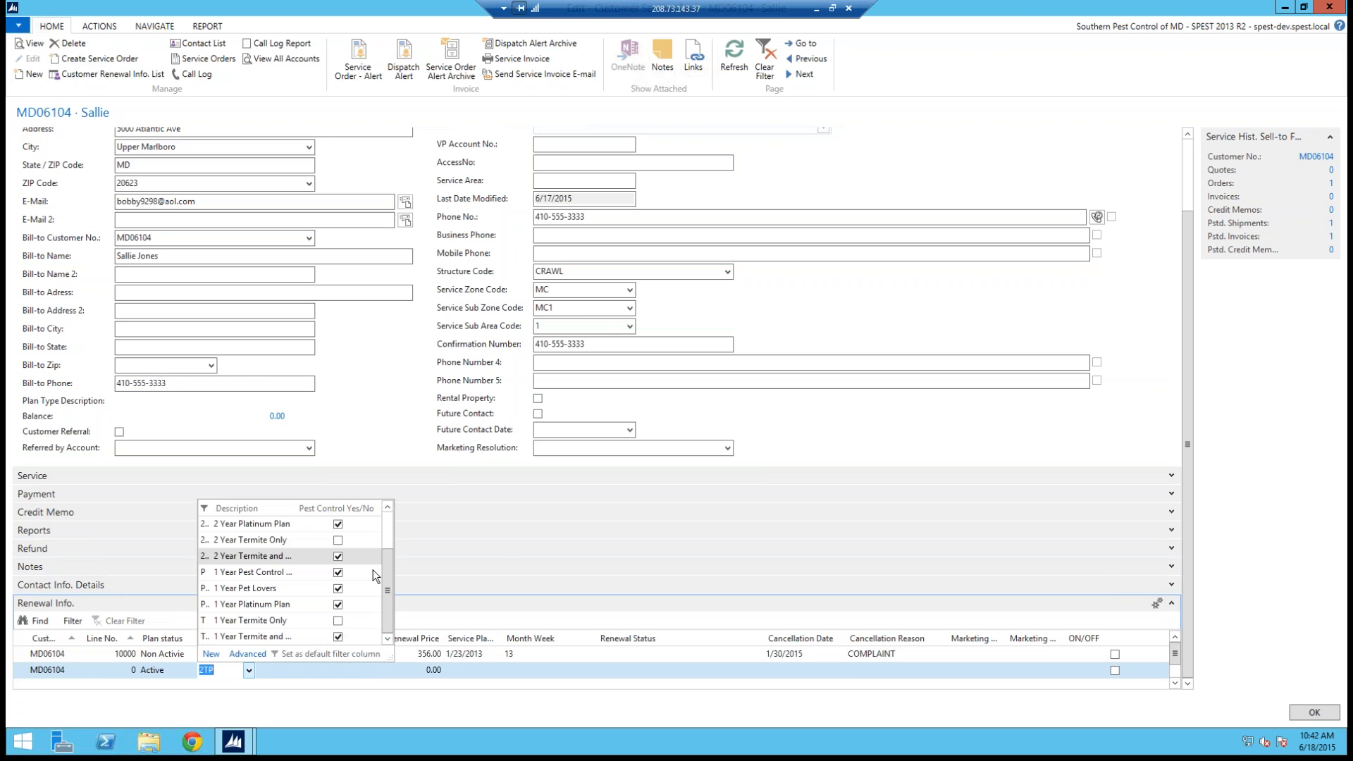
drag(386, 583, 374, 611)
click(215, 638)
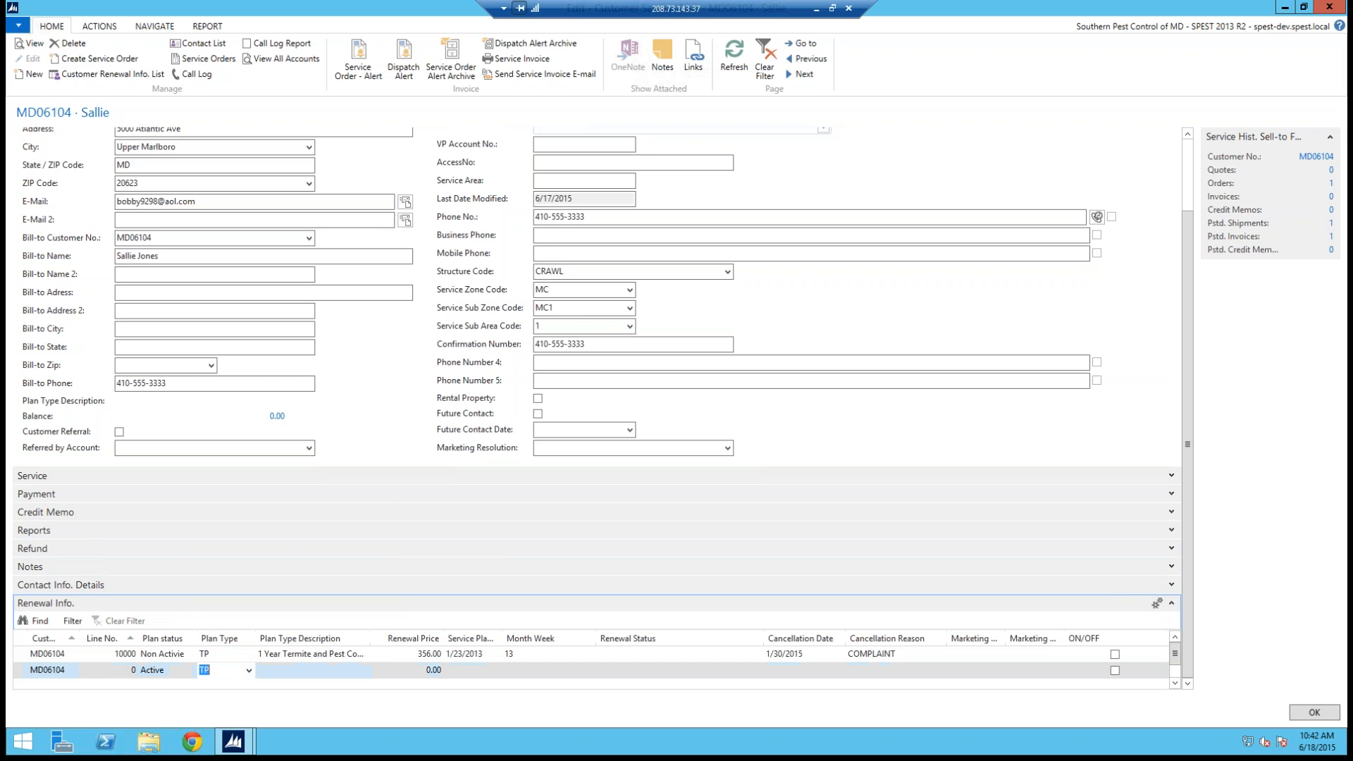
Step: Set the new renewal line's renewal price to 356 and commit the line
click(445, 670)
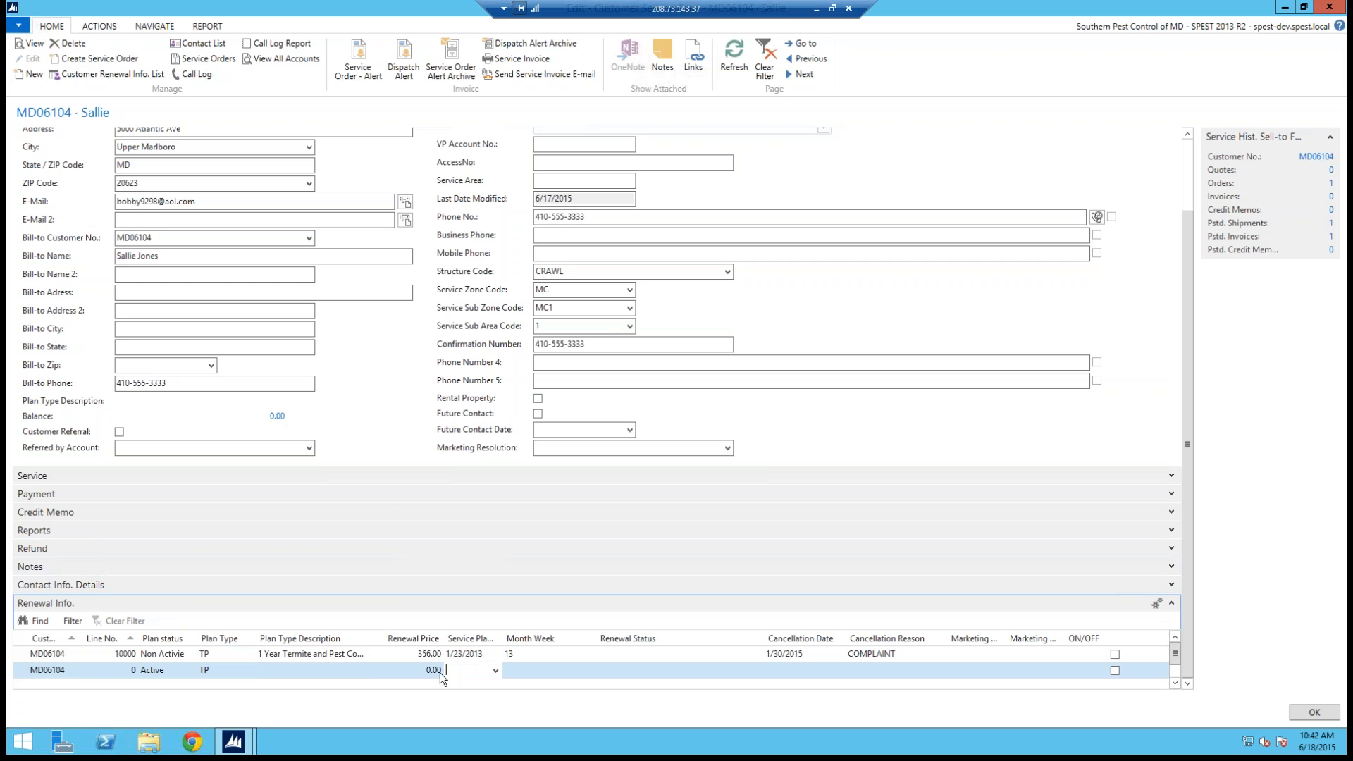
click(379, 666)
text(356)
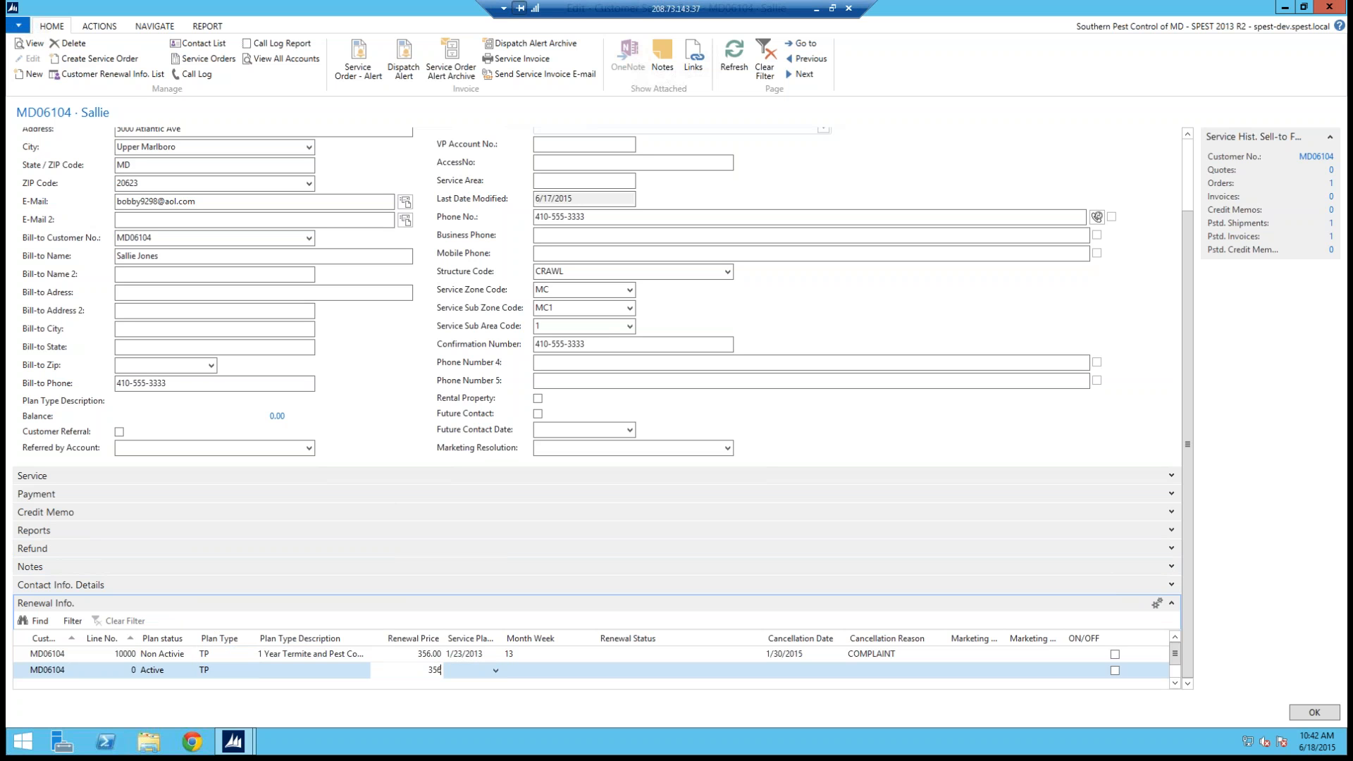
key(Tab)
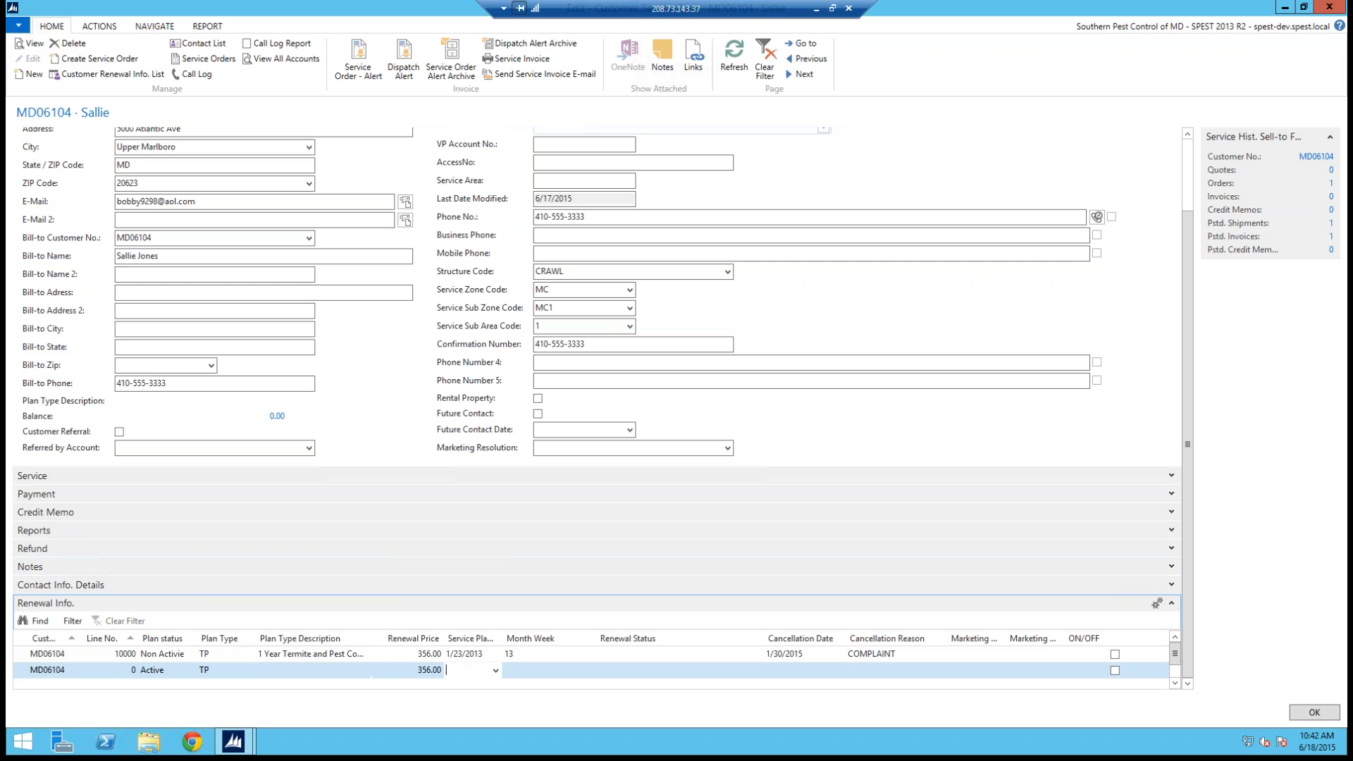
click(431, 685)
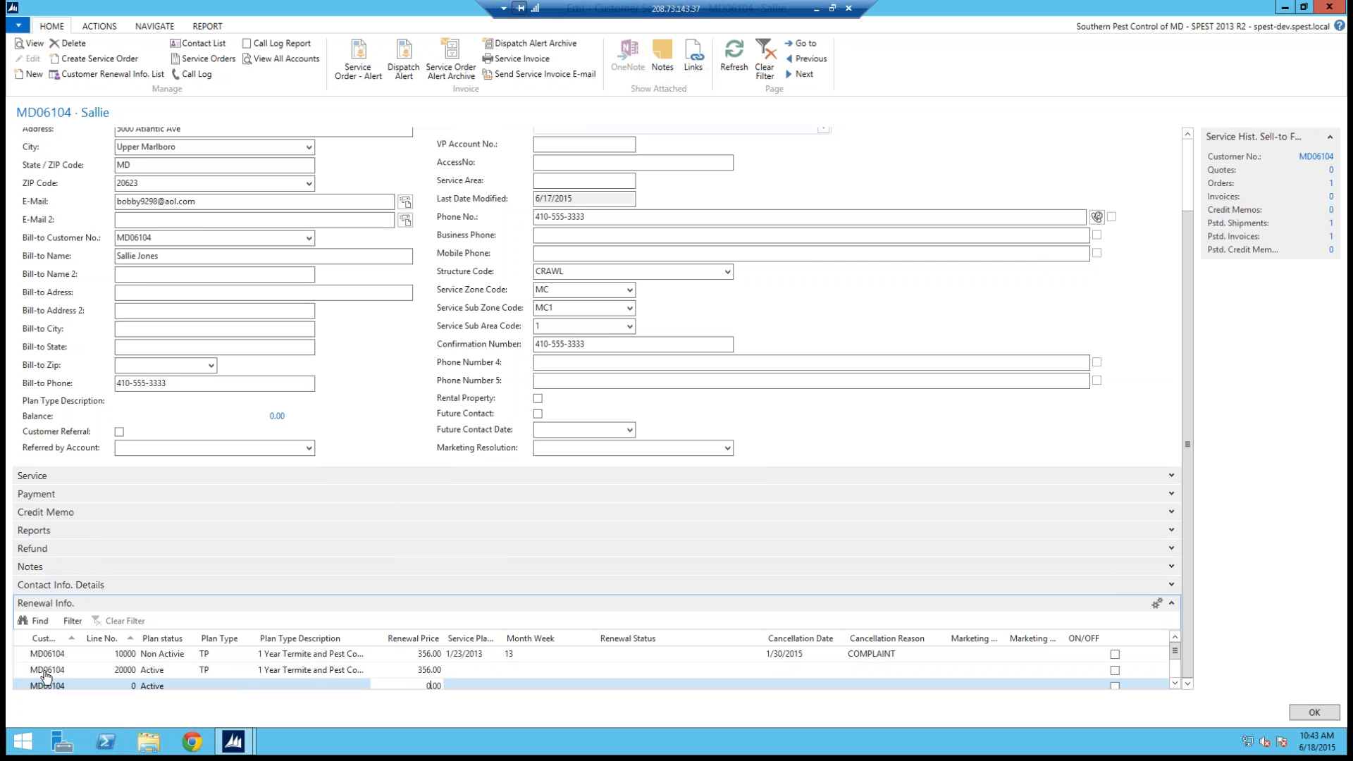
click(20, 672)
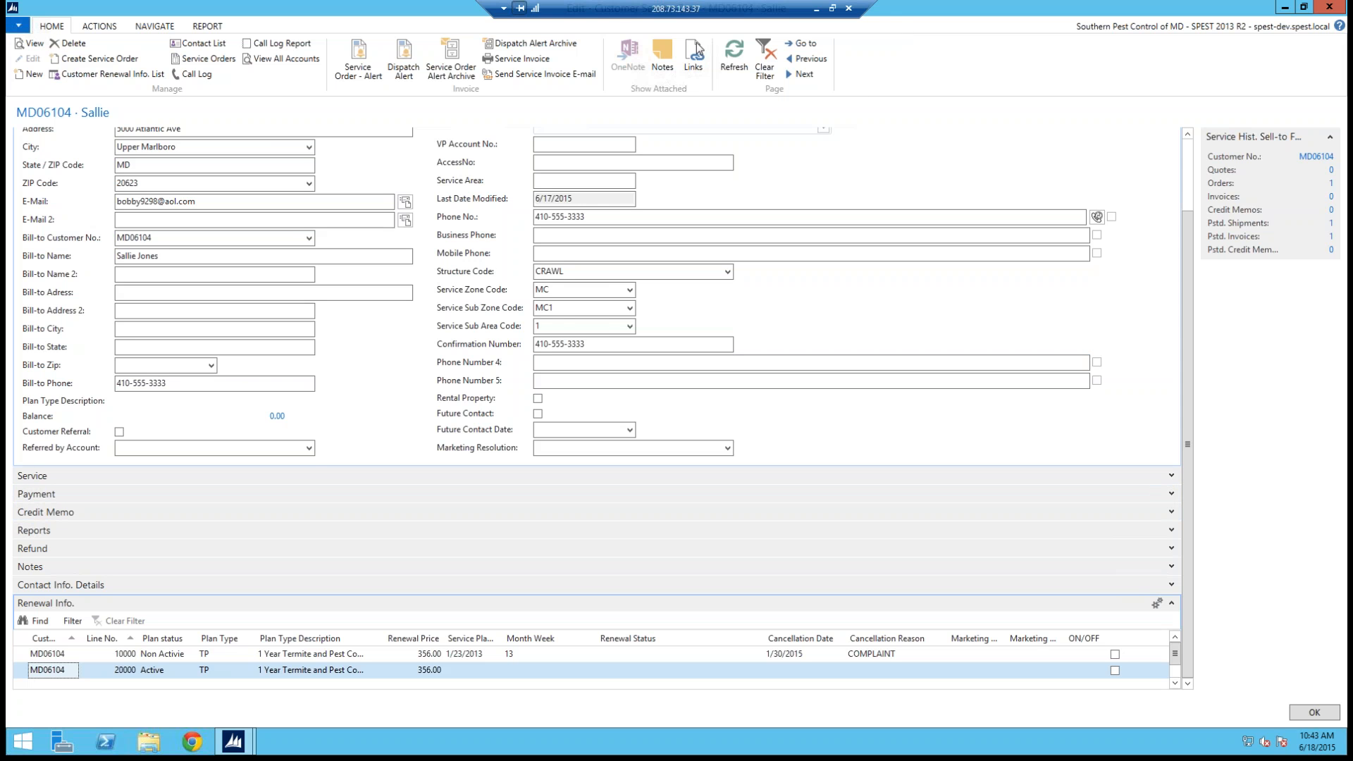
Step: Create a service order for this customer from the customer card
drag(47, 60, 140, 59)
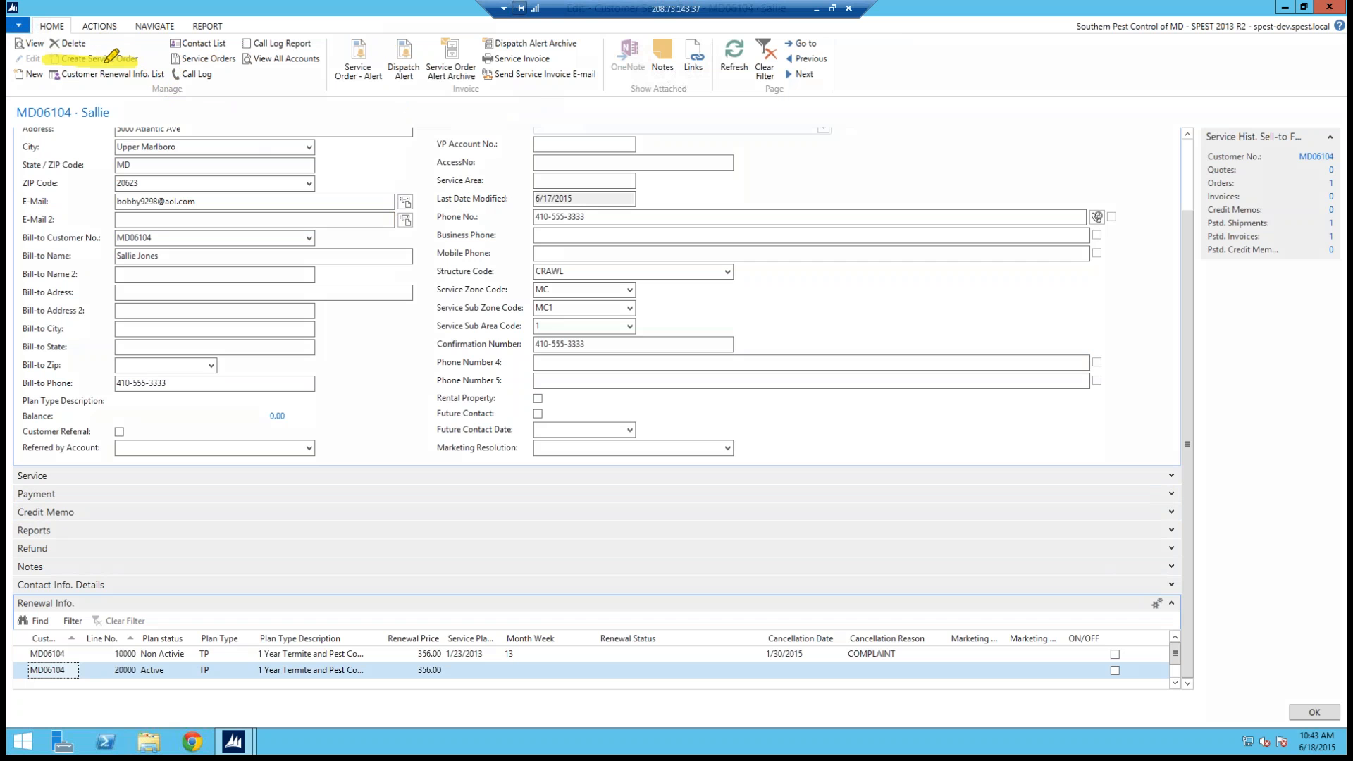
click(170, 143)
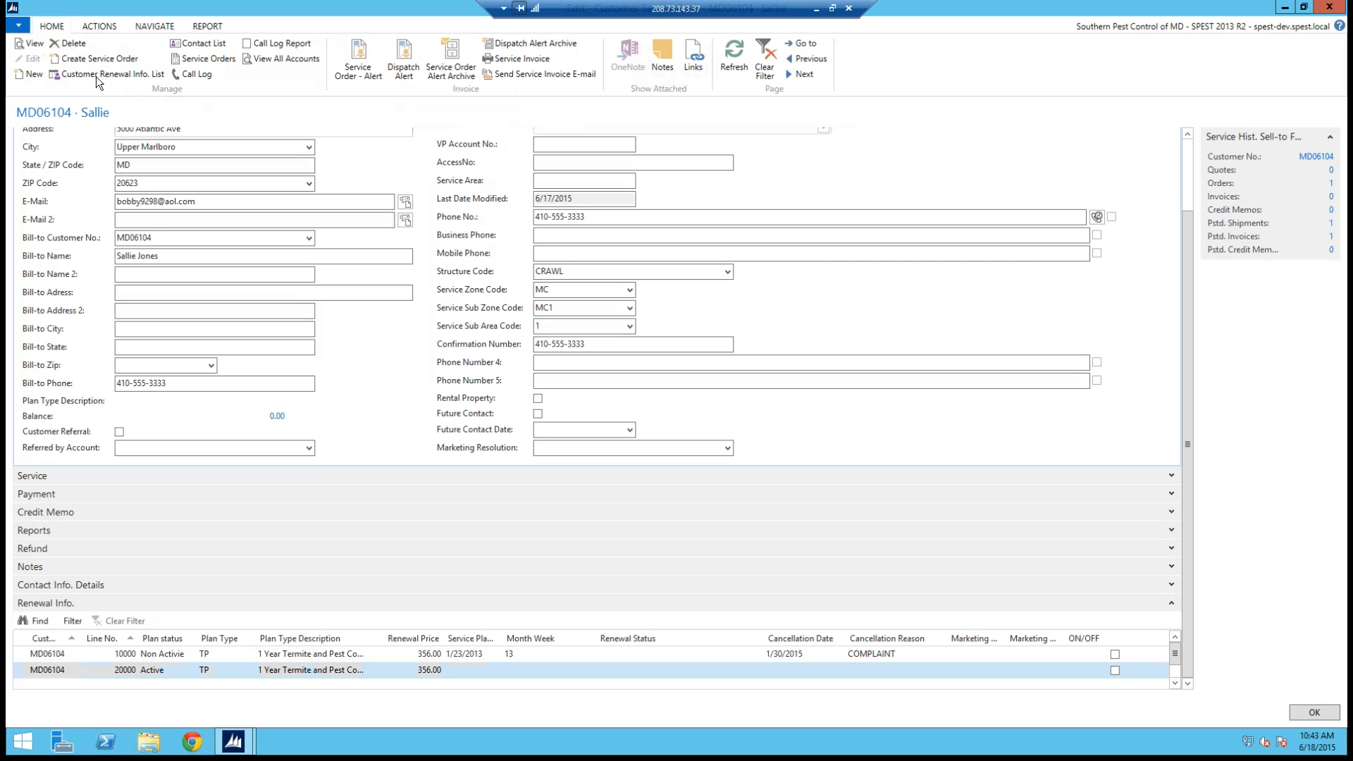
click(80, 60)
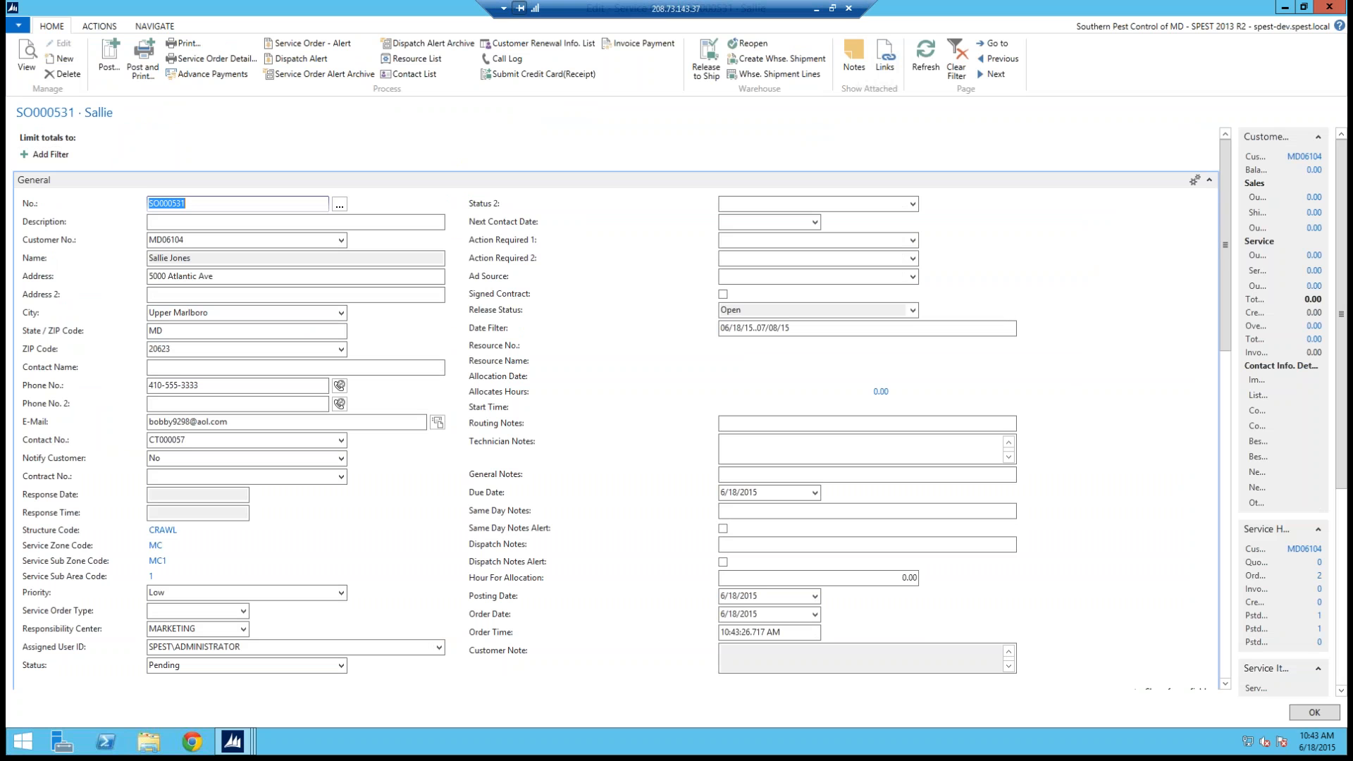
Step: Add a service item line using the 1 Year Termite and Pest Plan template SM0211
drag(1231, 197, 1209, 270)
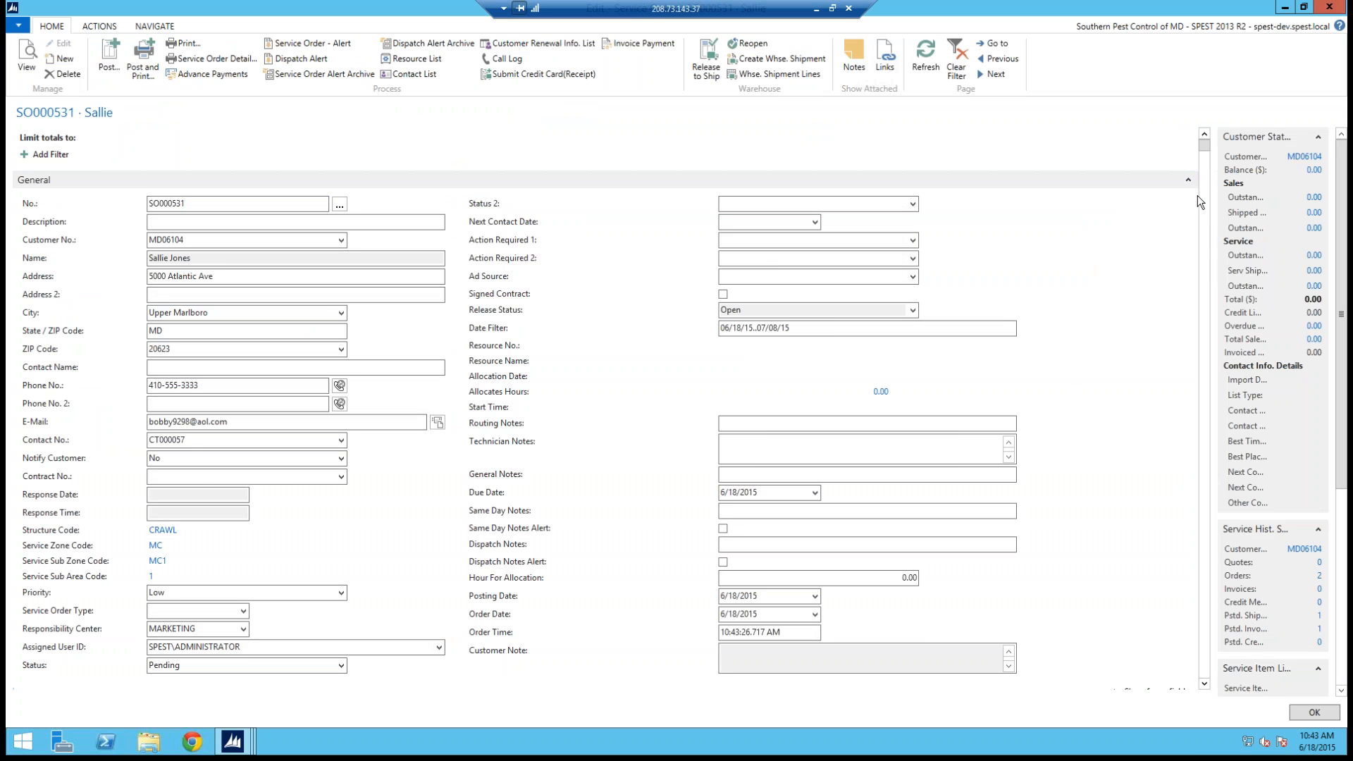
drag(1198, 181, 1202, 398)
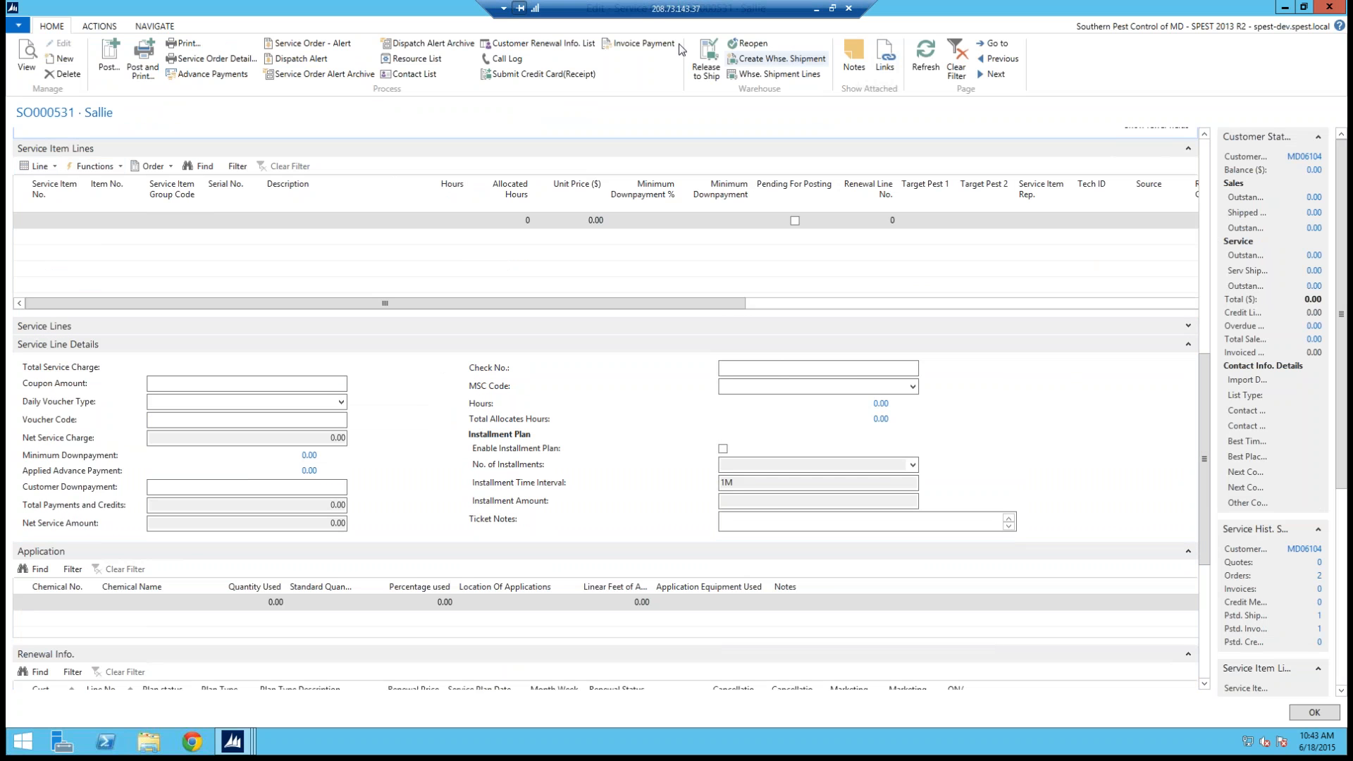
mouse_move(21, 155)
mouse_down()
mouse_move(90, 197)
mouse_move(87, 143)
mouse_up()
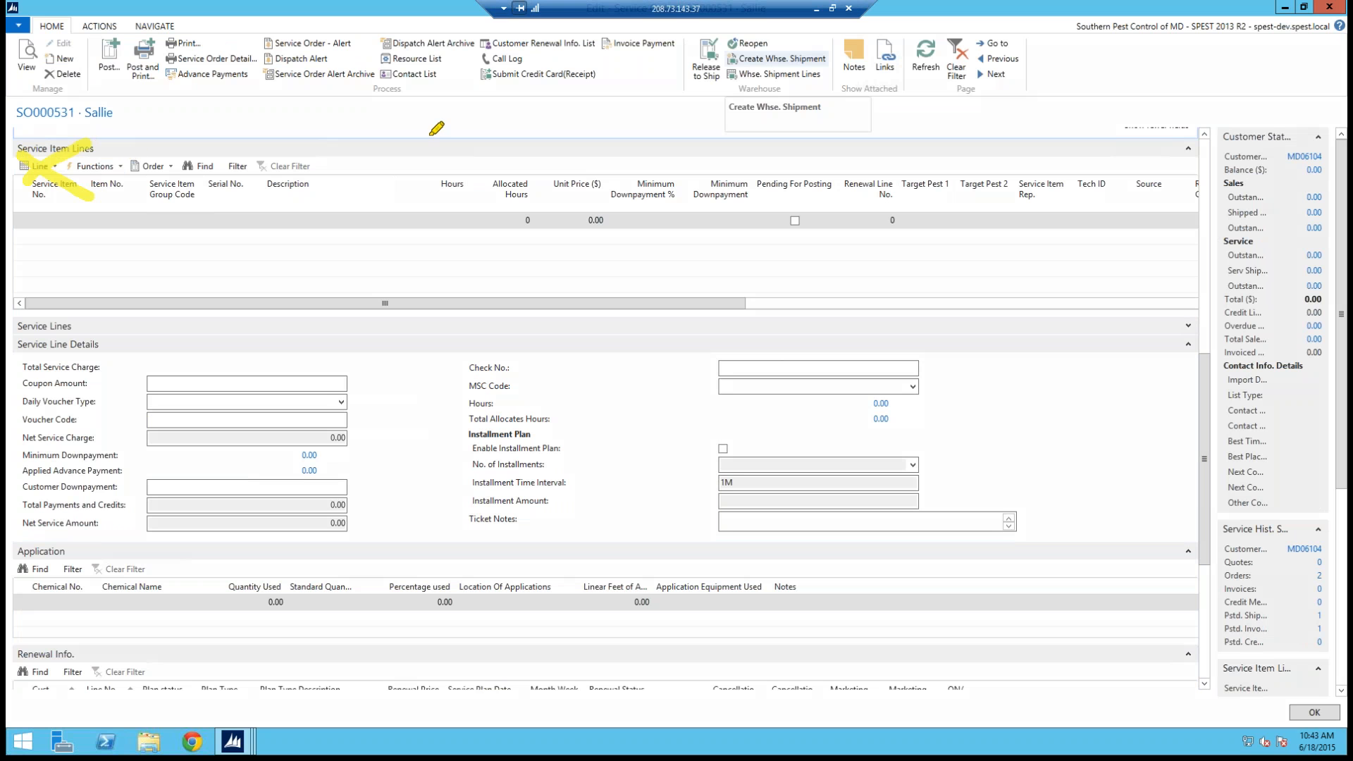
click(44, 166)
click(86, 244)
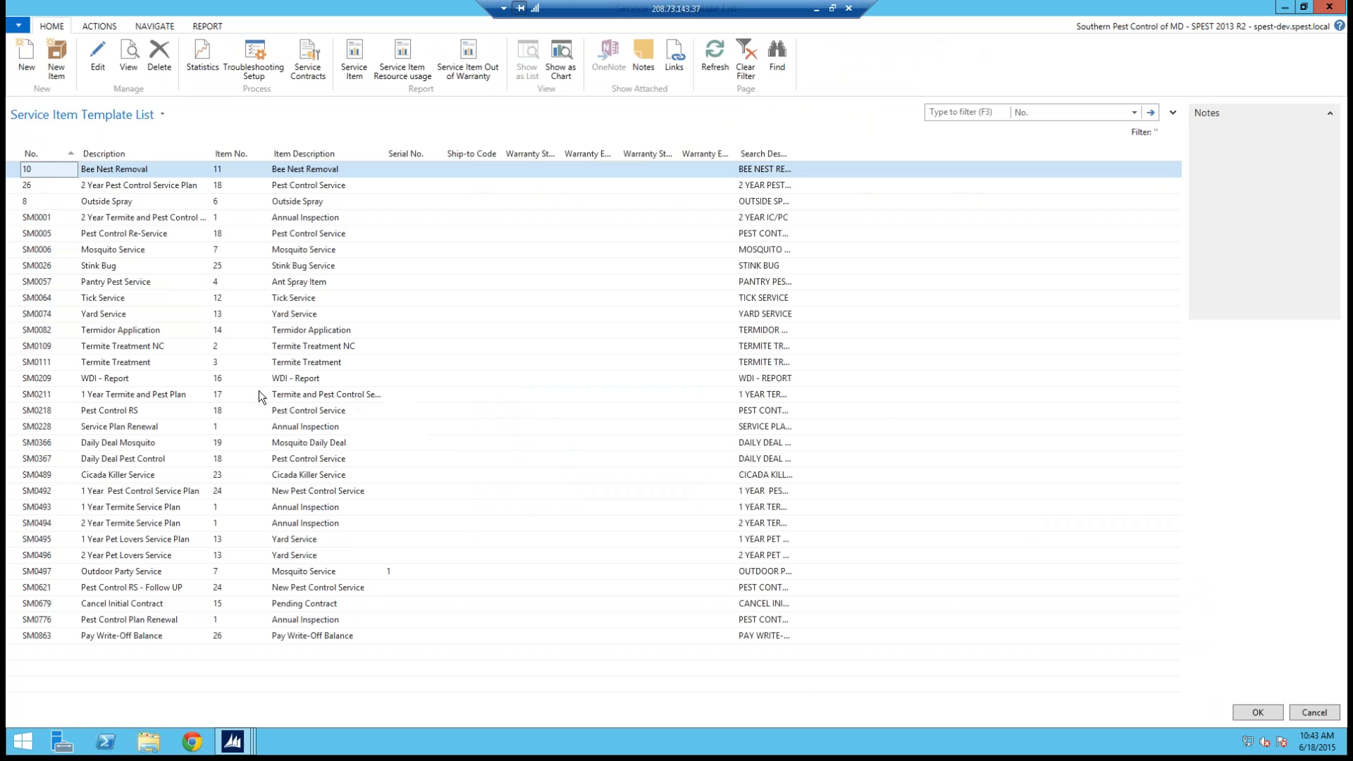
click(35, 509)
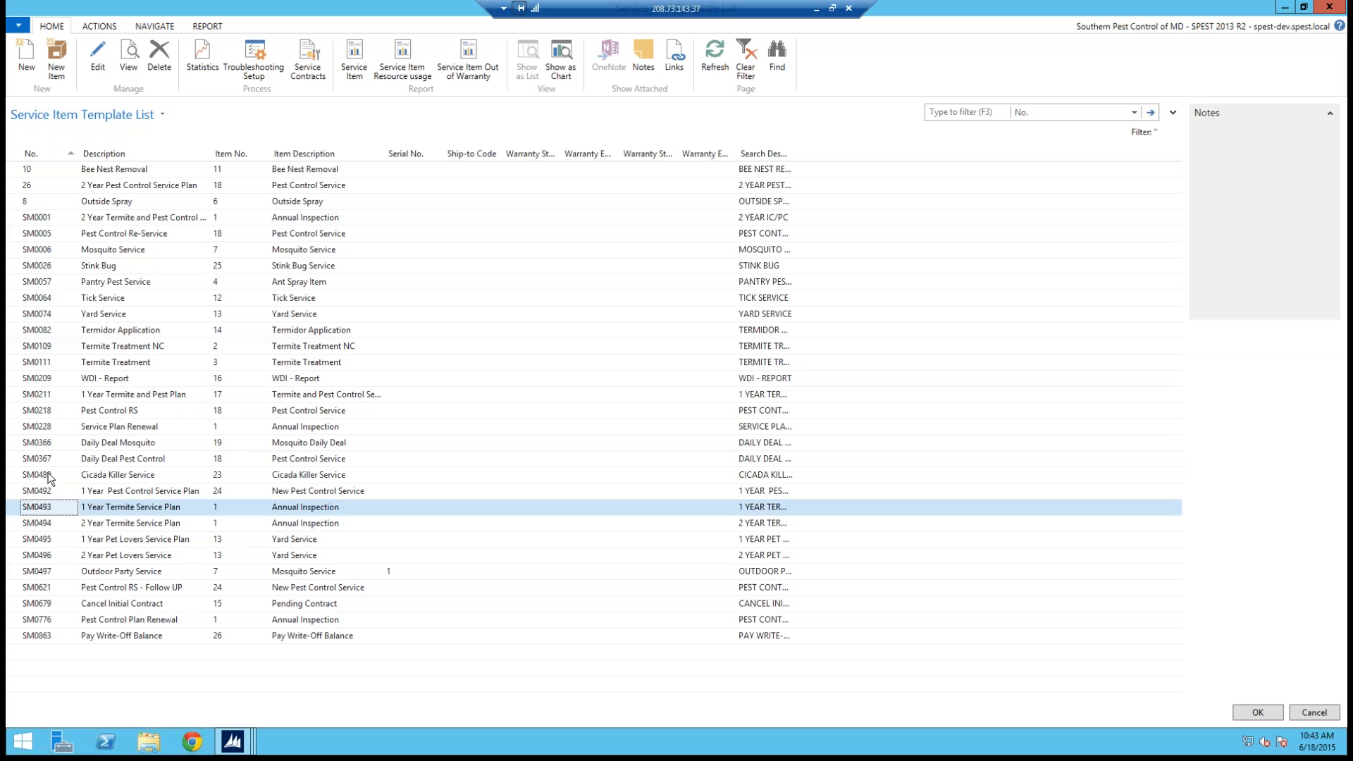
click(22, 396)
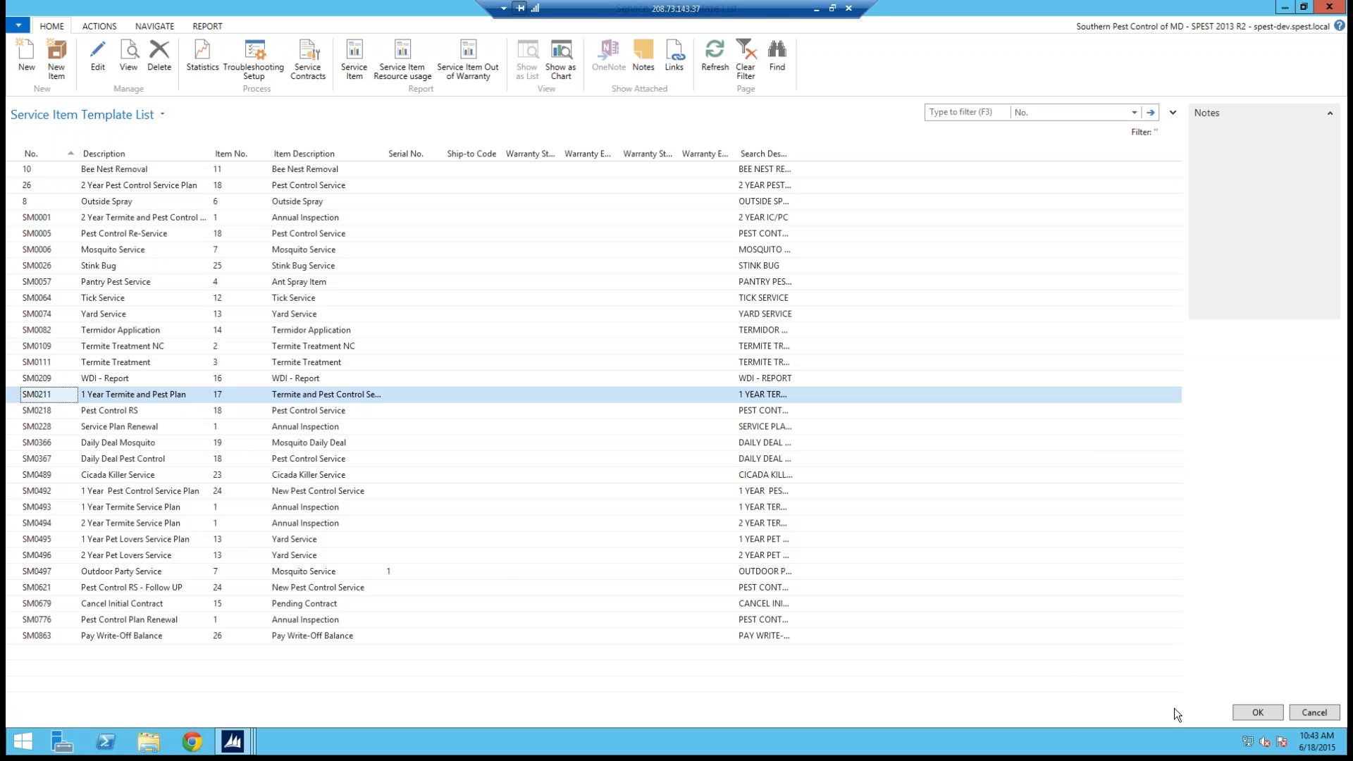
click(1268, 711)
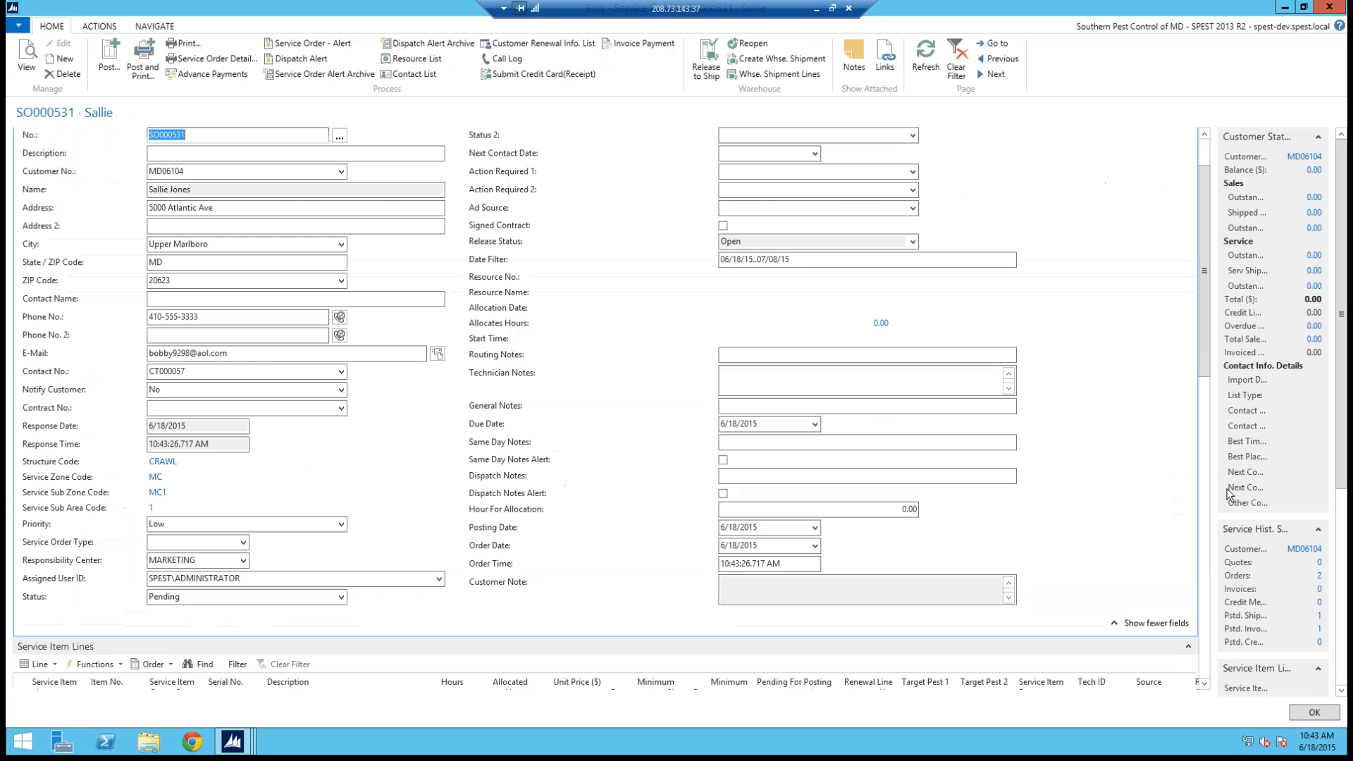
Step: Review the new service item line and the service line details below it
scroll(1207, 366, down, 3)
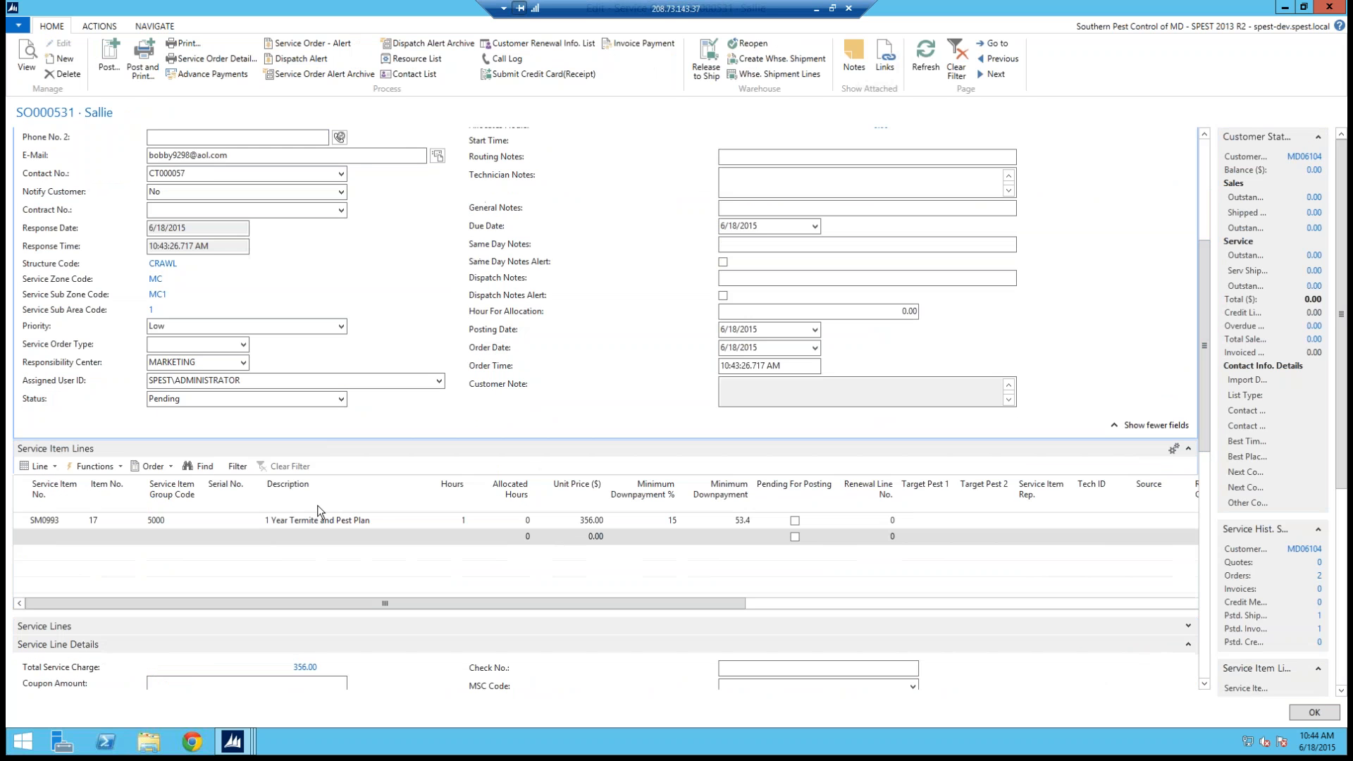
click(216, 539)
scroll(1204, 470, down, 3)
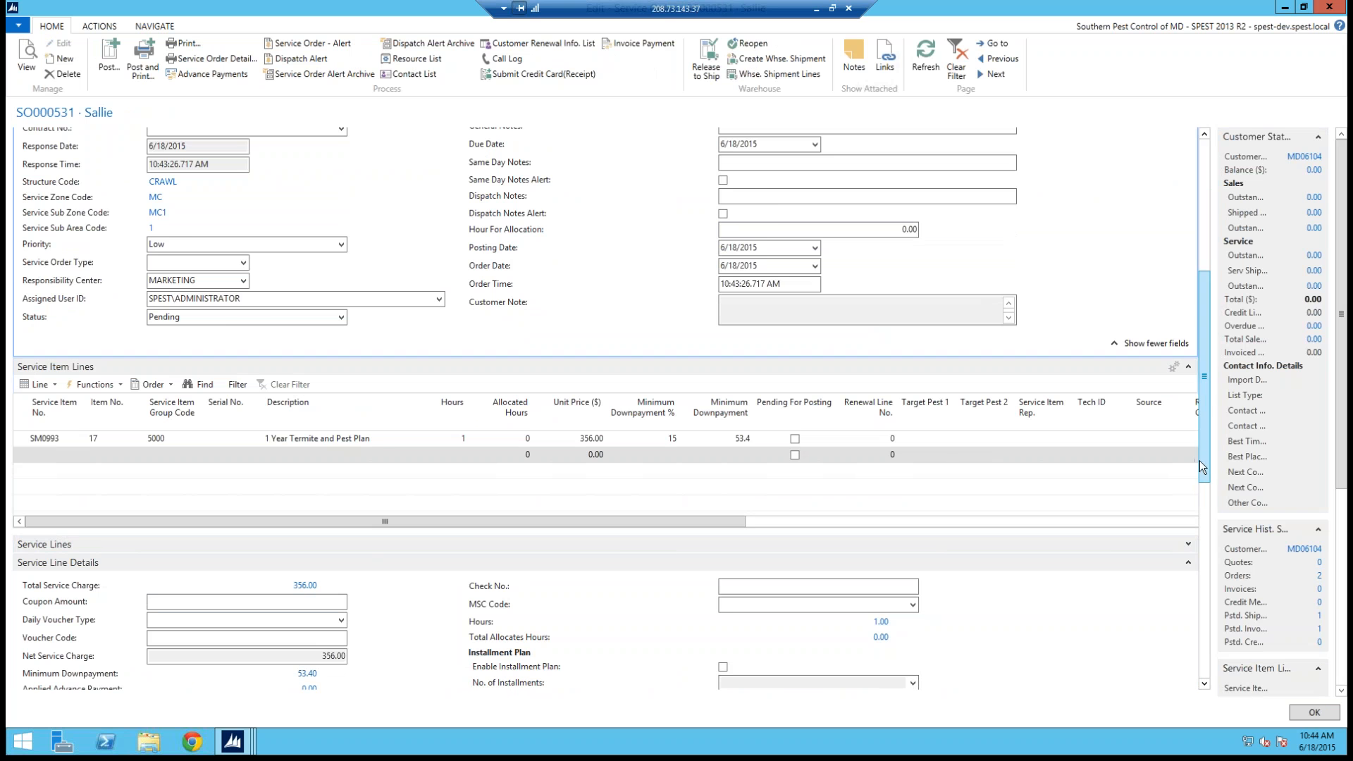
Step: Scroll down the service order to examine the Renewal Info. lines, then return to the service item section
scroll(1202, 484, down, 3)
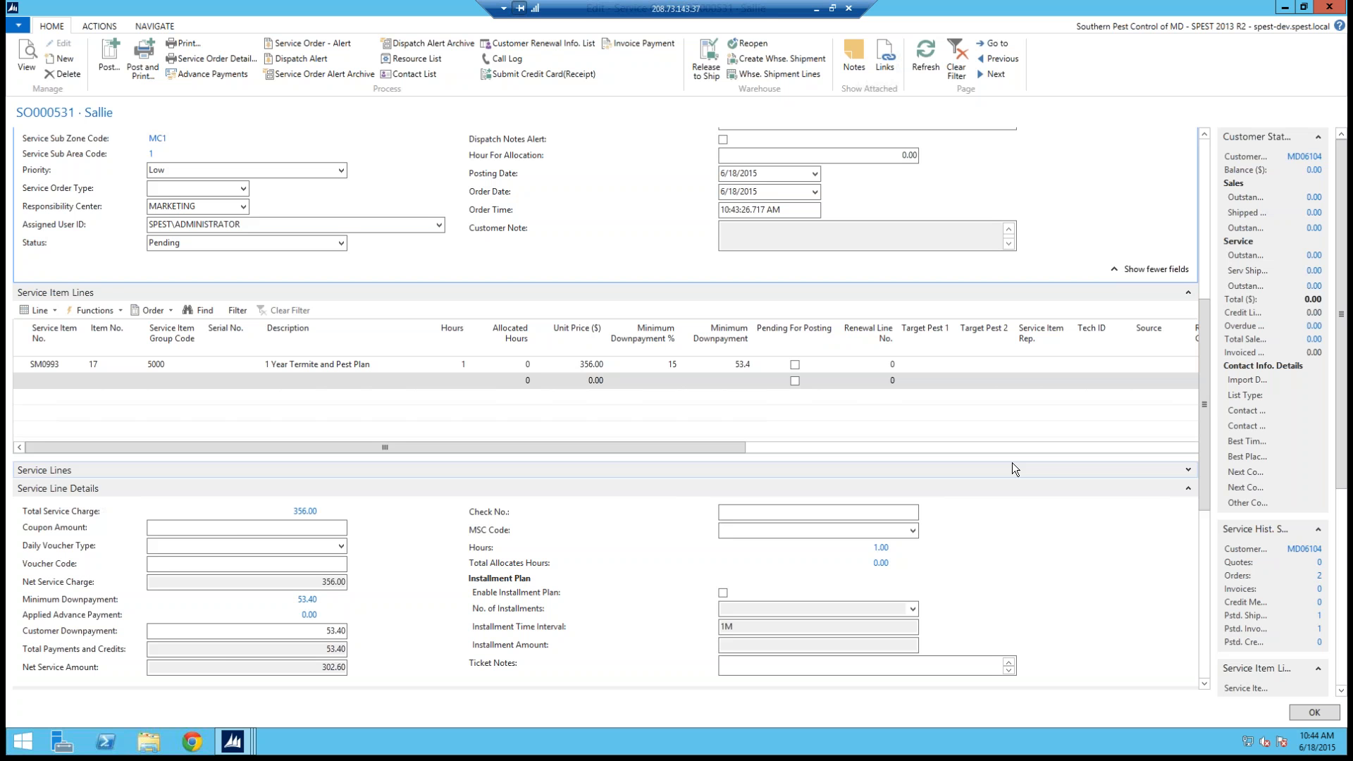
drag(1203, 497, 1201, 686)
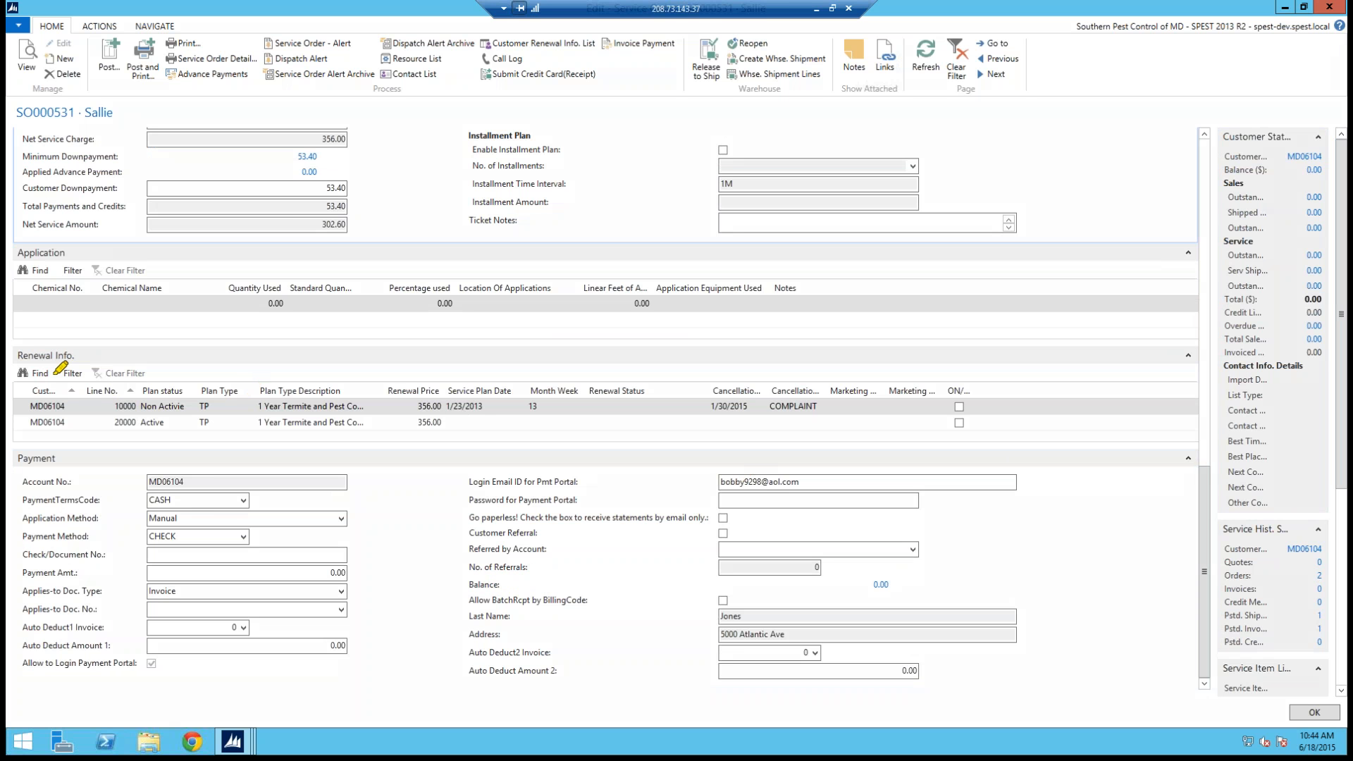
drag(23, 340, 239, 419)
drag(53, 409, 214, 352)
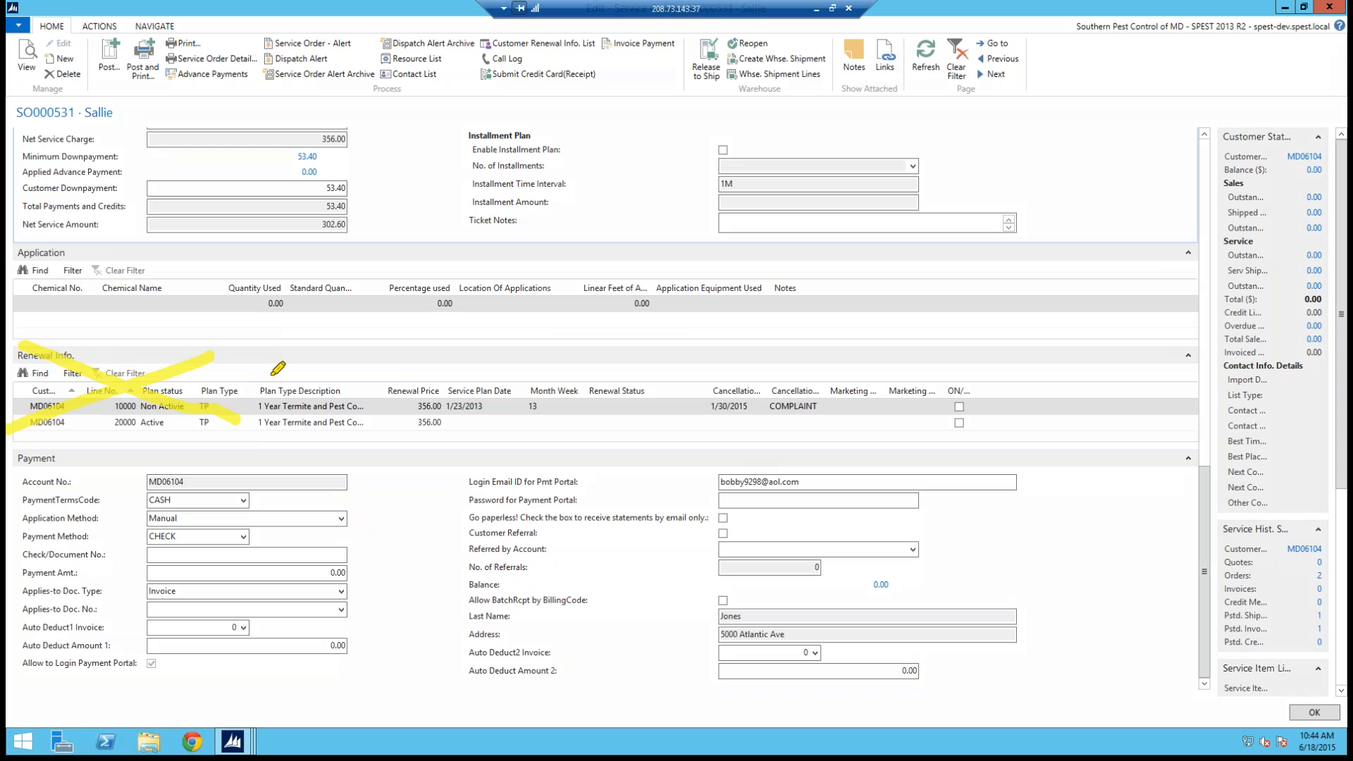
drag(325, 348, 310, 432)
mouse_move(442, 348)
mouse_down()
mouse_move(384, 363)
mouse_move(403, 413)
mouse_up()
mouse_move(486, 390)
mouse_down()
mouse_move(511, 405)
mouse_move(446, 462)
mouse_up()
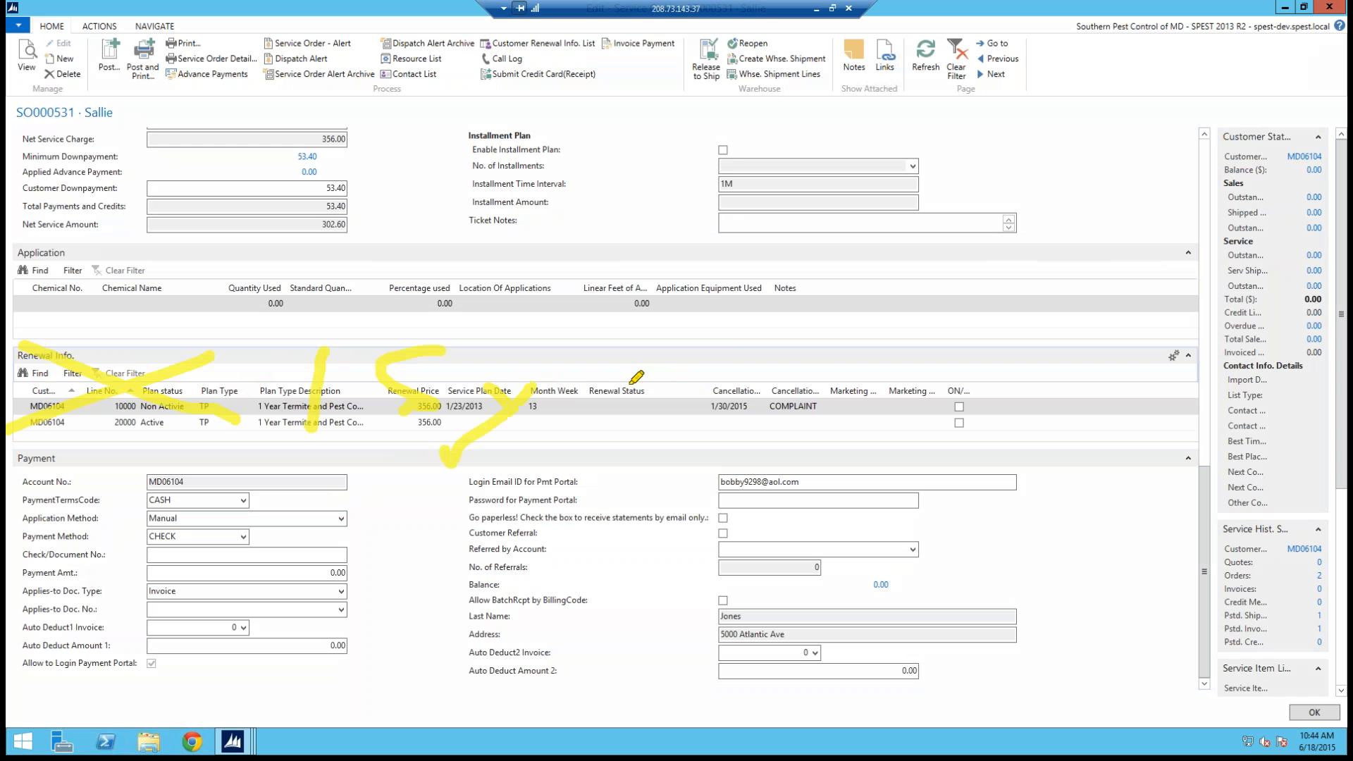
drag(593, 378, 563, 434)
mouse_move(707, 356)
mouse_down()
mouse_move(720, 434)
mouse_move(792, 389)
mouse_move(805, 434)
mouse_up()
mouse_move(879, 389)
mouse_down()
mouse_move(868, 400)
mouse_move(923, 386)
mouse_move(968, 412)
mouse_up()
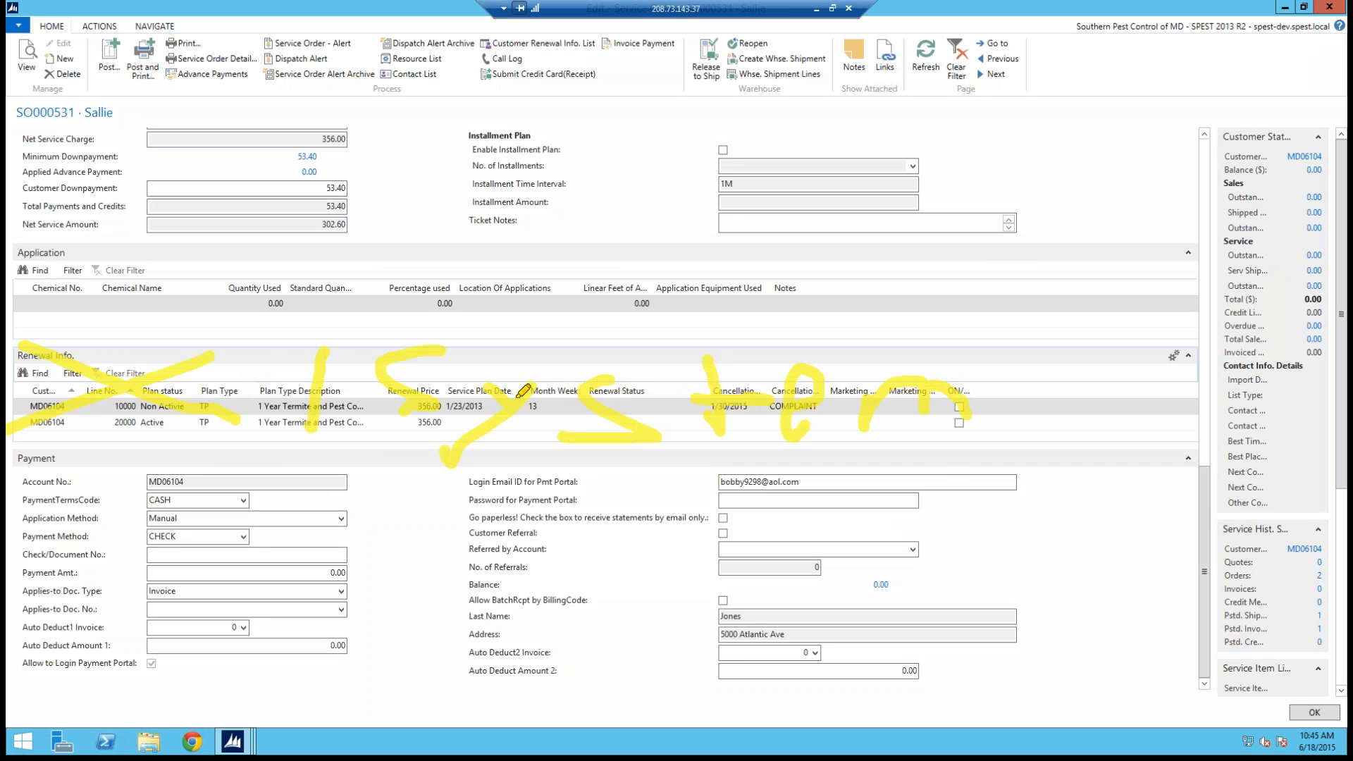
right_click(144, 382)
click(221, 464)
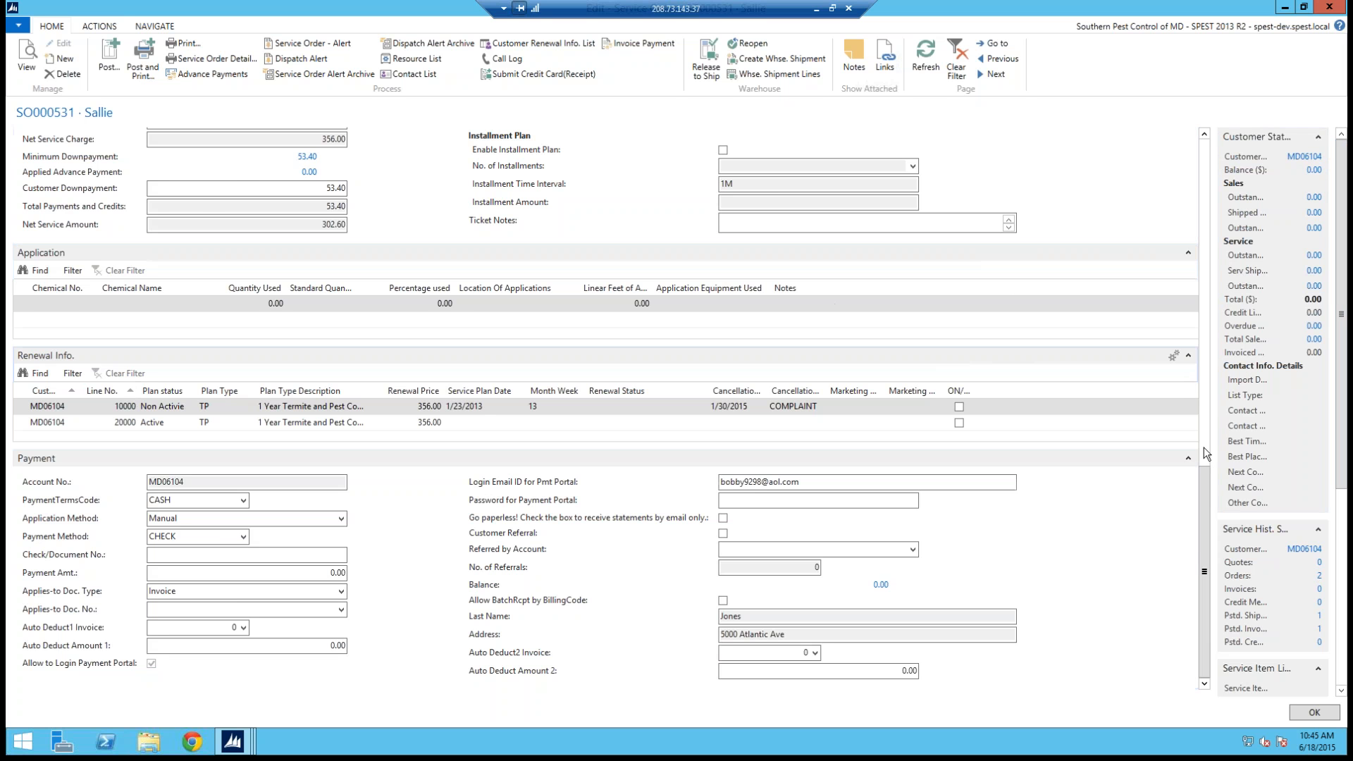
drag(1203, 451, 1203, 303)
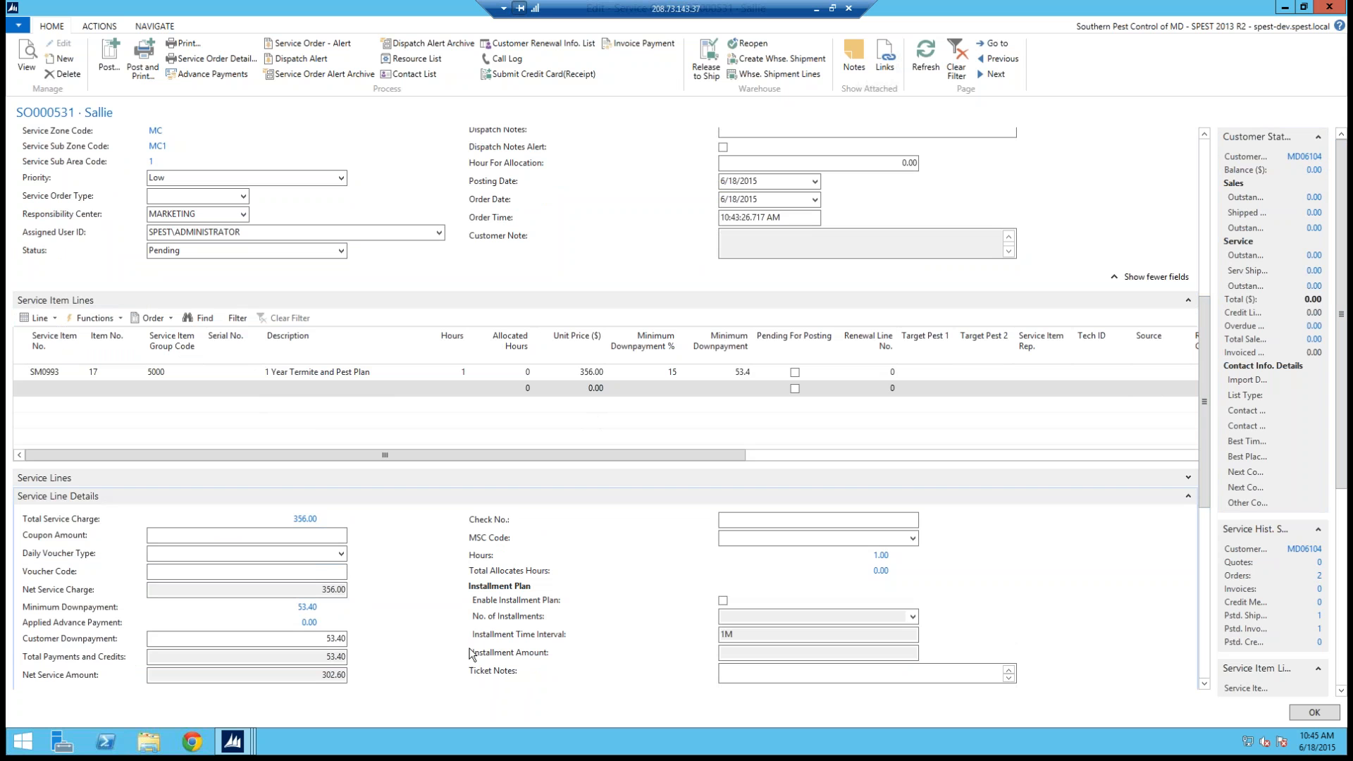
Step: Set the customer downpayment to 100 and enable the installment plan with 7 installments
click(345, 638)
text(100)
key(Tab)
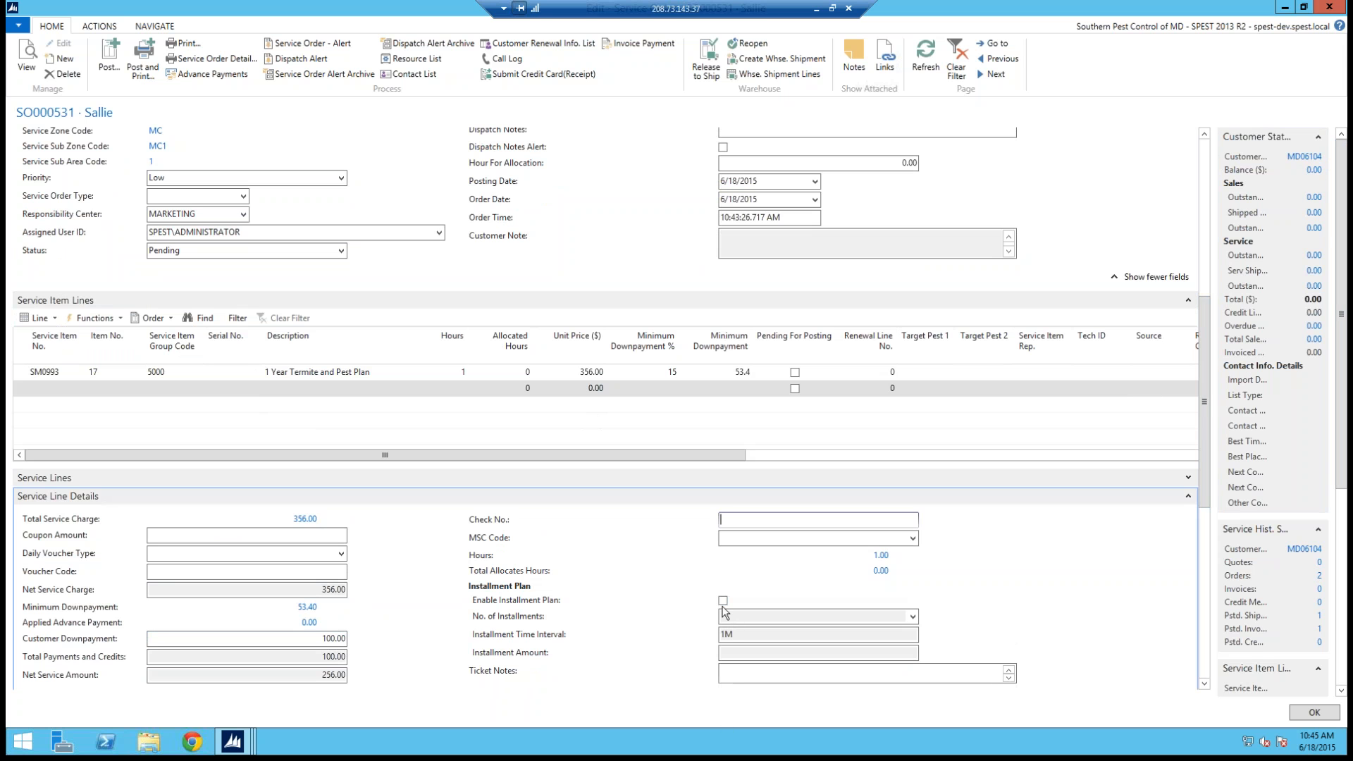
click(722, 601)
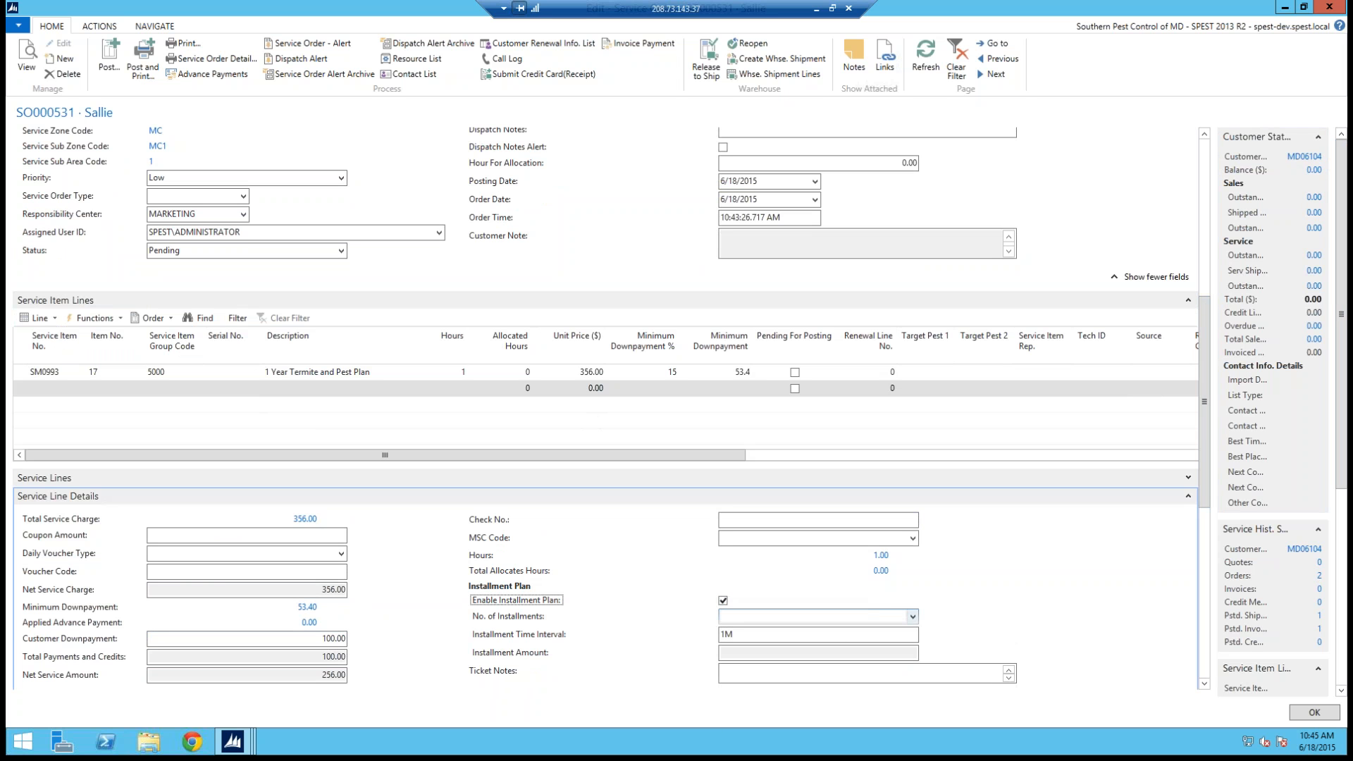
click(914, 616)
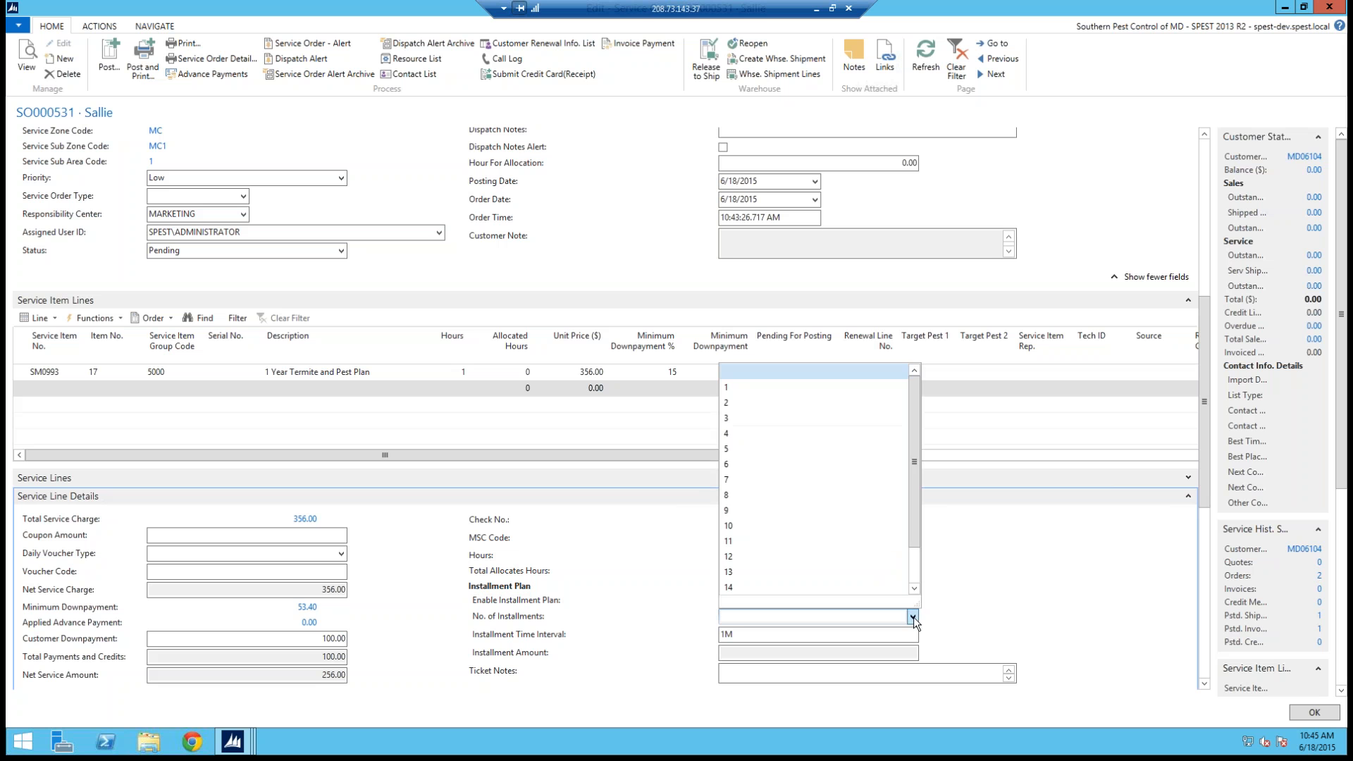
click(733, 476)
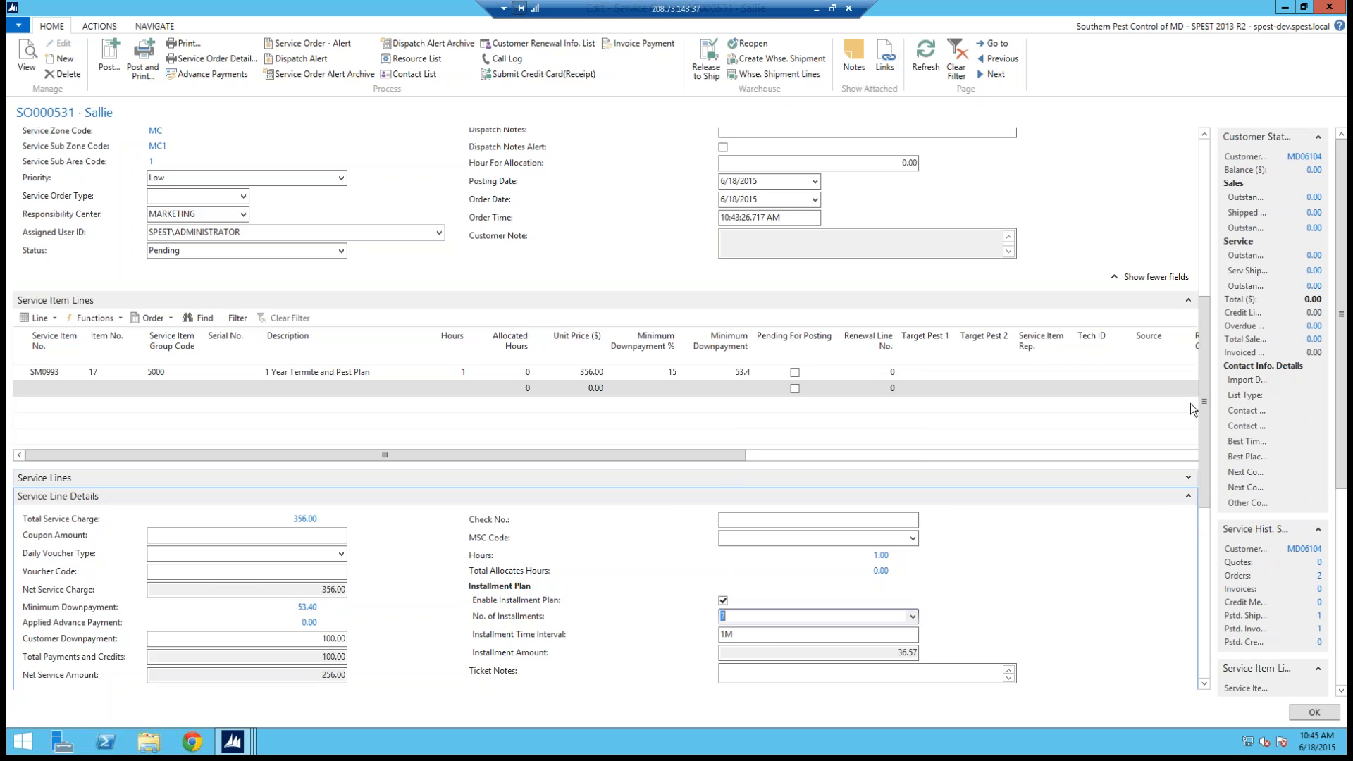
Step: Allocate the service item line to the technician's 11:00 AM slot on 6/19/2015 through Resource Allocations
drag(1202, 390, 1210, 349)
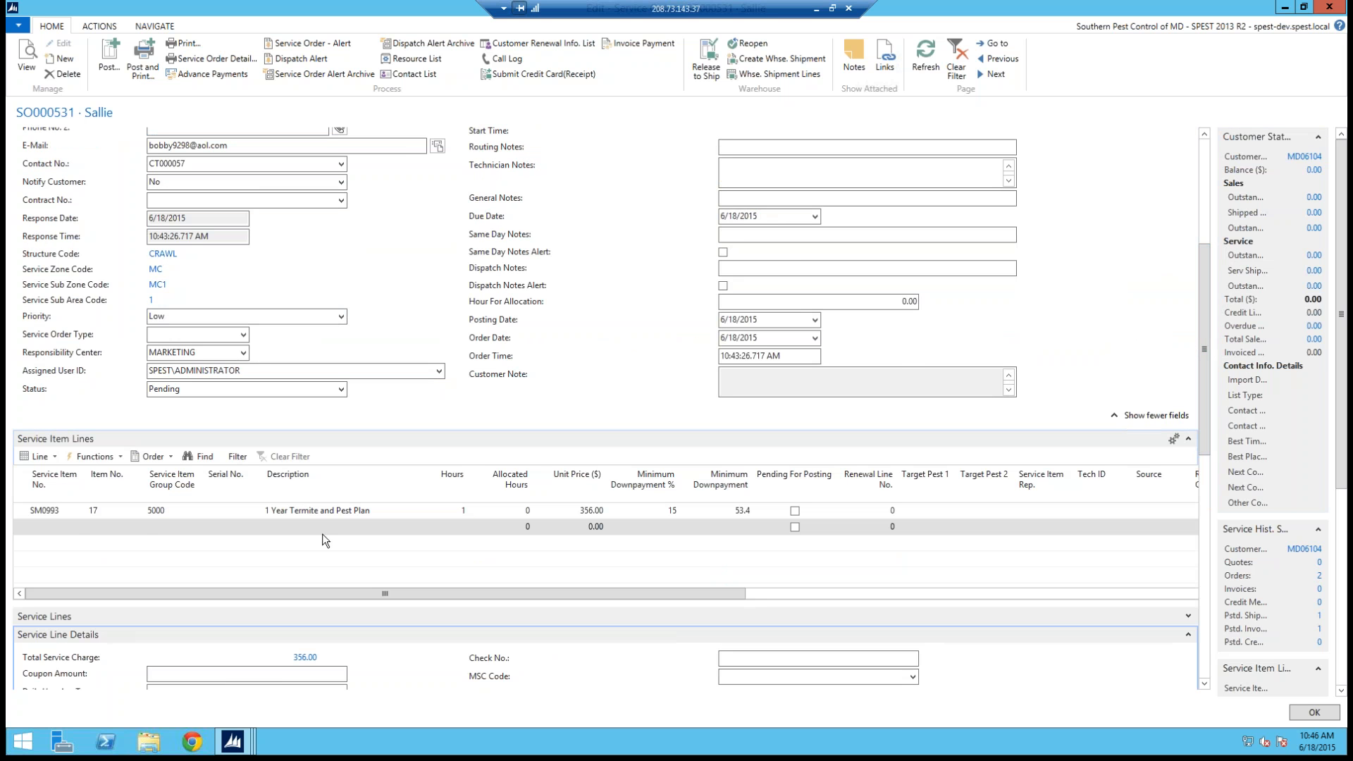
click(27, 504)
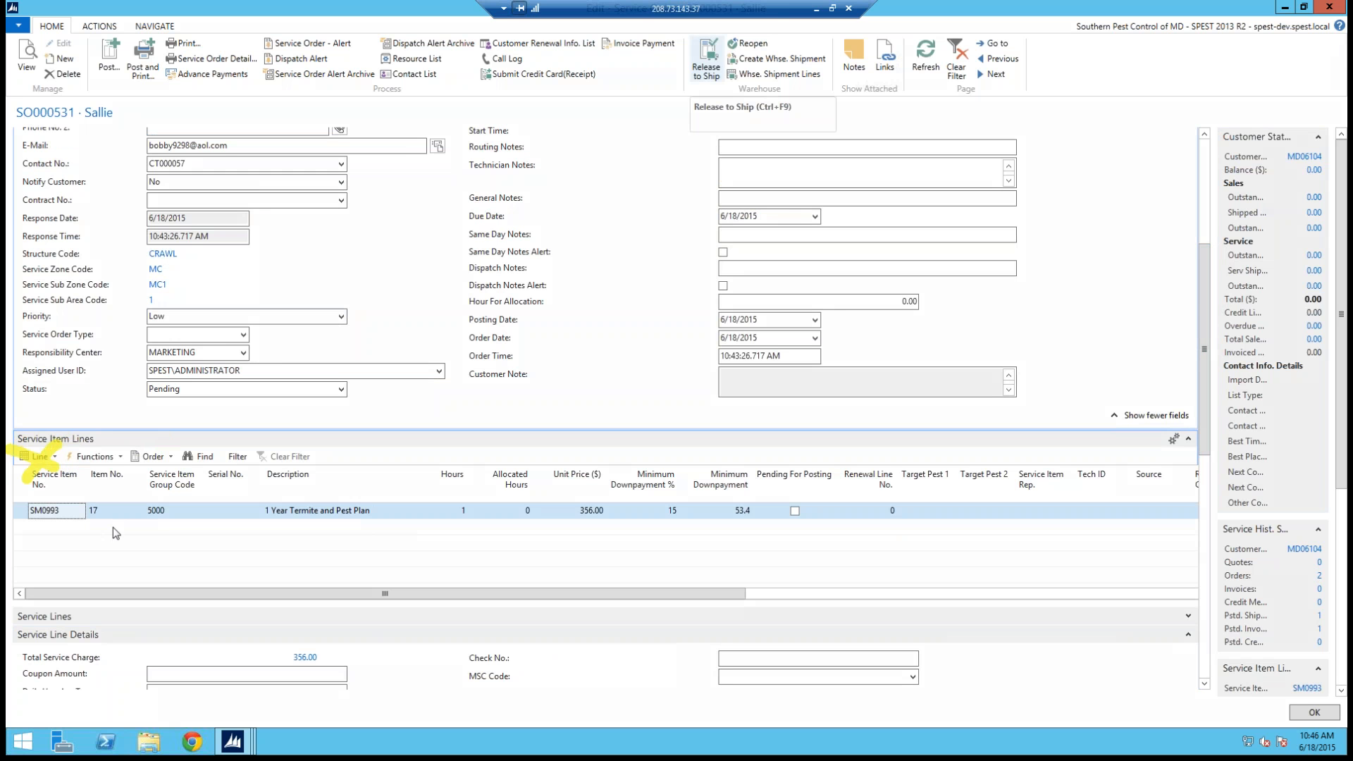
click(57, 456)
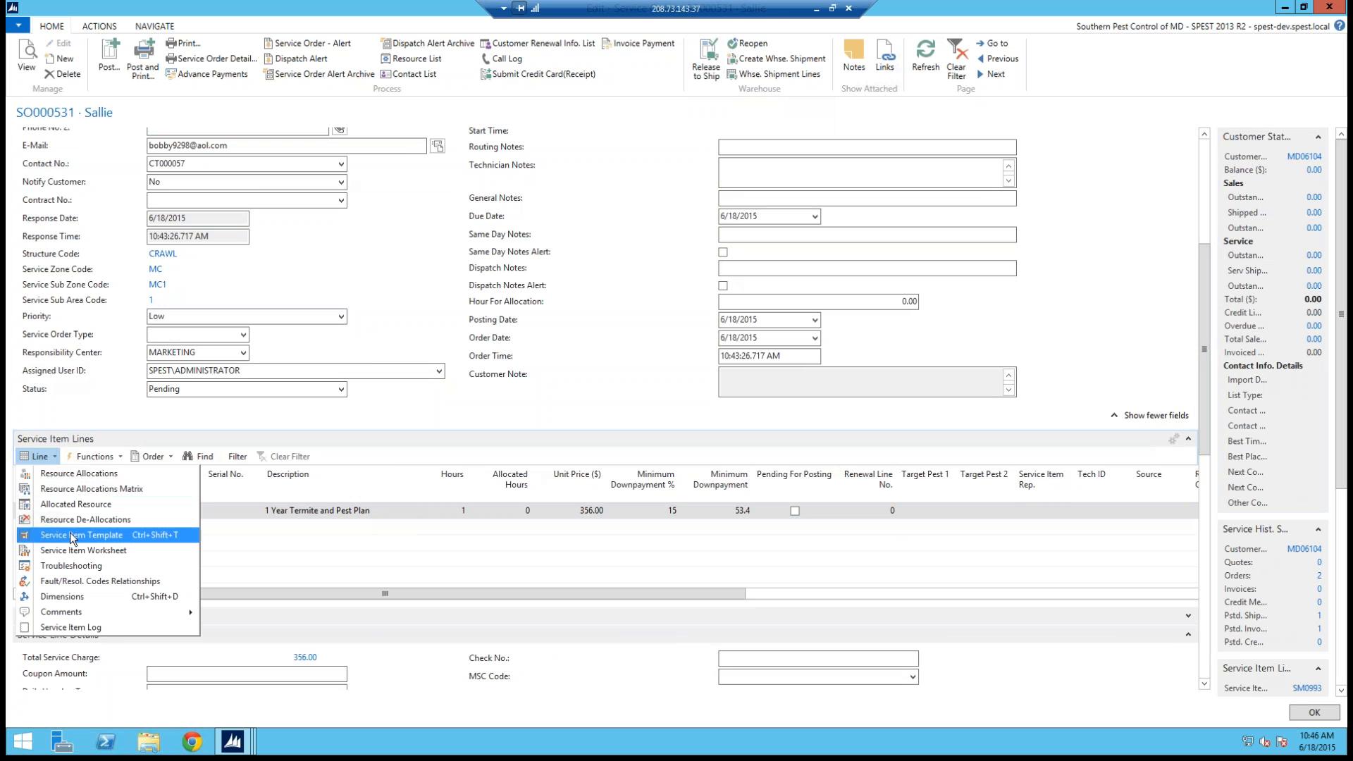
click(82, 472)
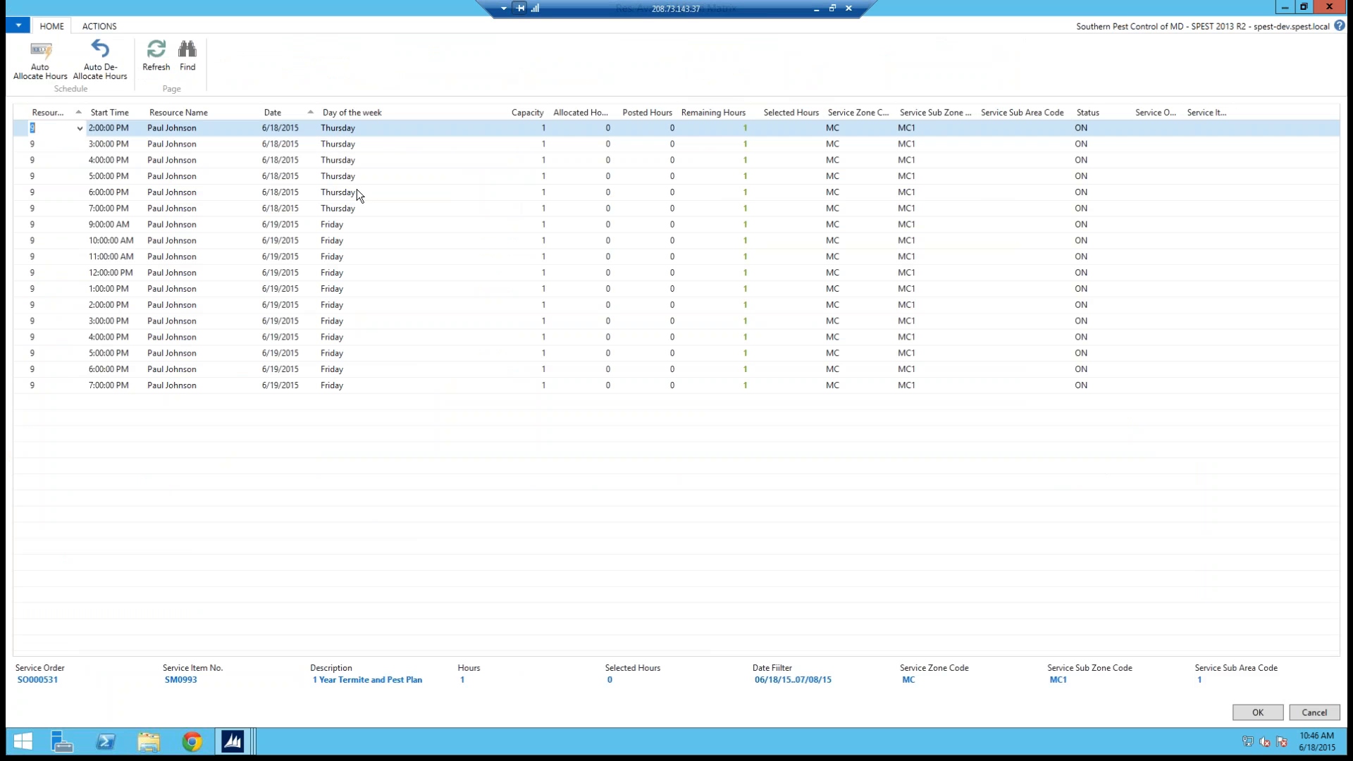
click(16, 256)
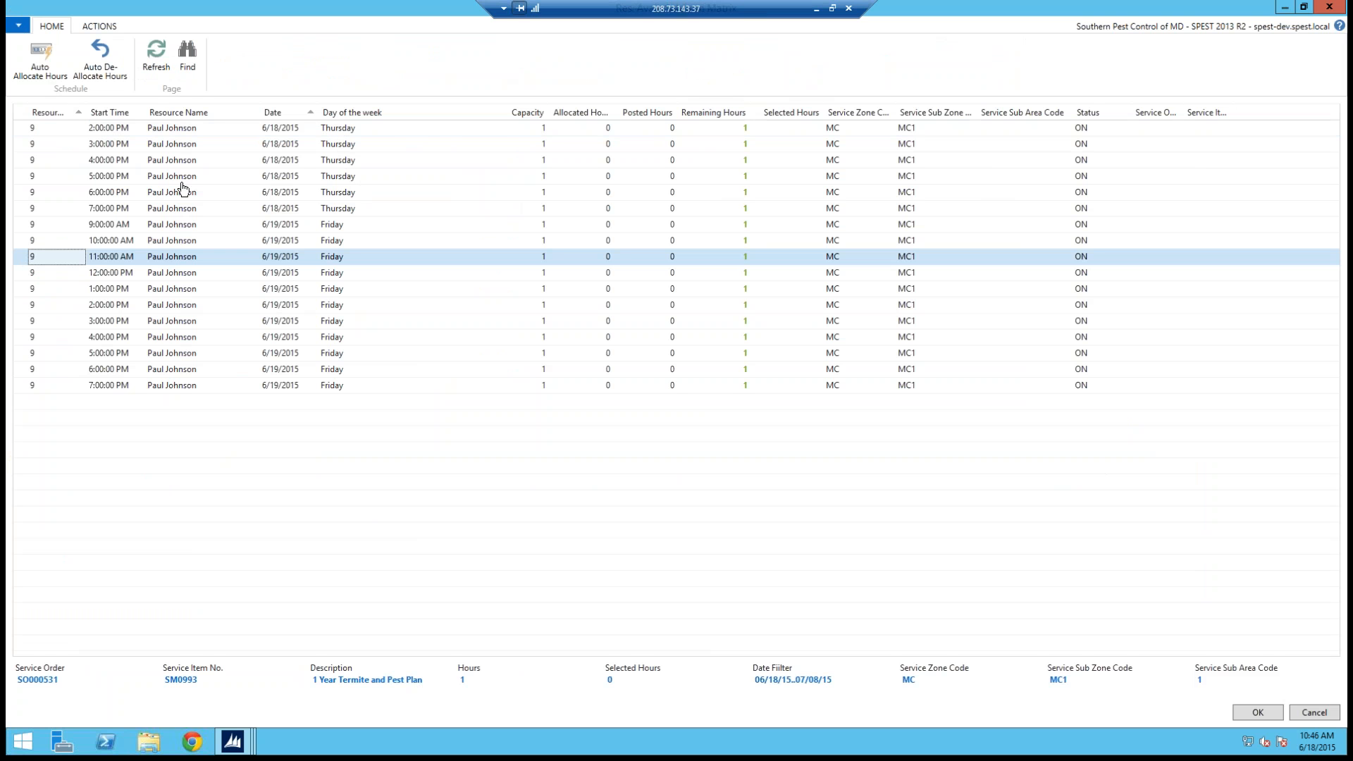
click(44, 57)
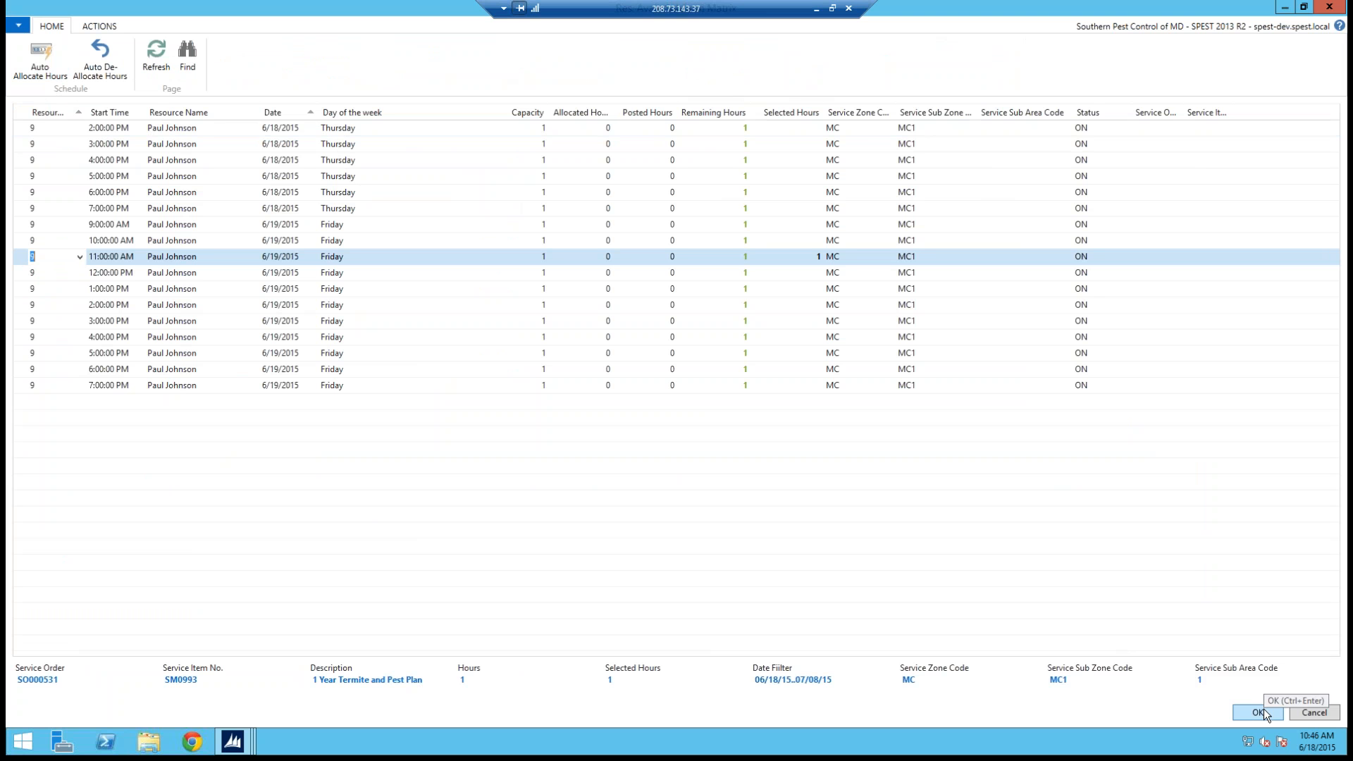
click(1257, 712)
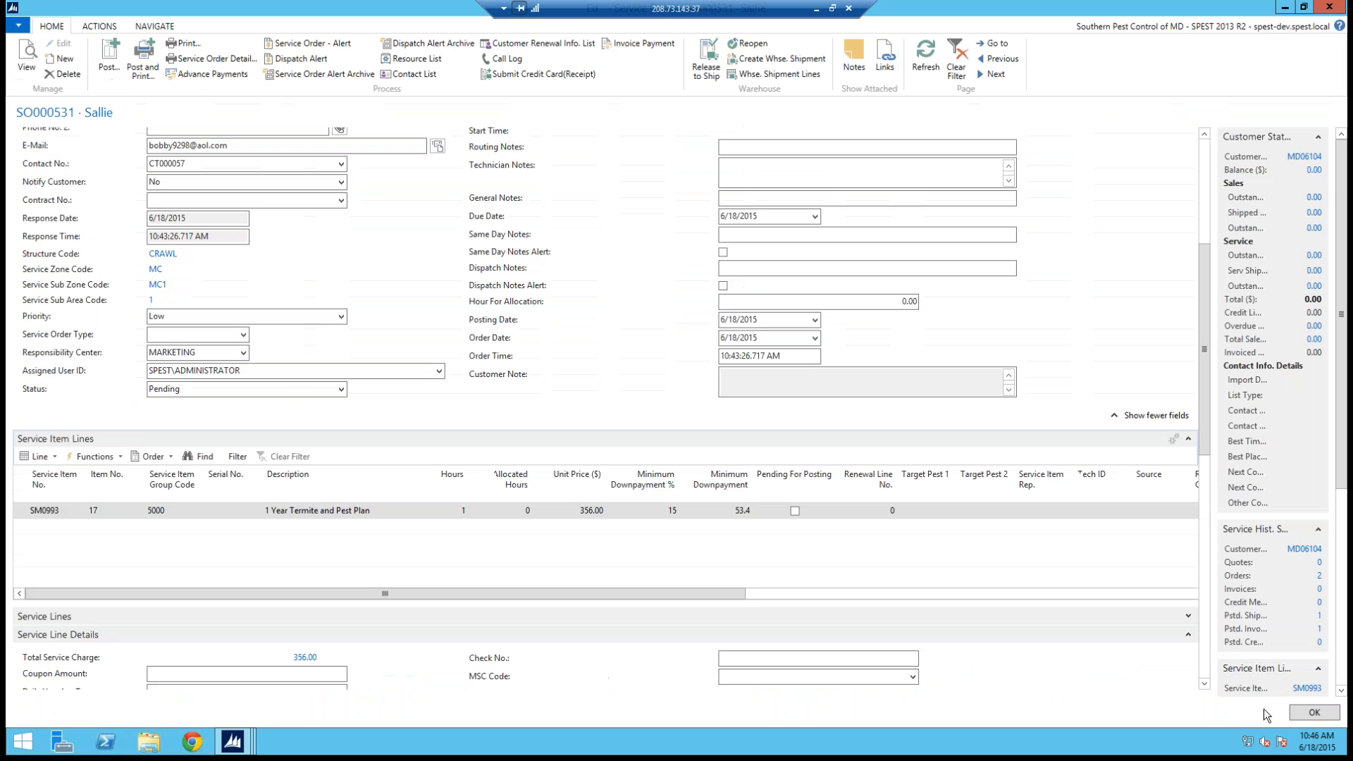
Step: Refresh the service order and review the allocation and ad source fields in its header
click(1201, 159)
click(923, 47)
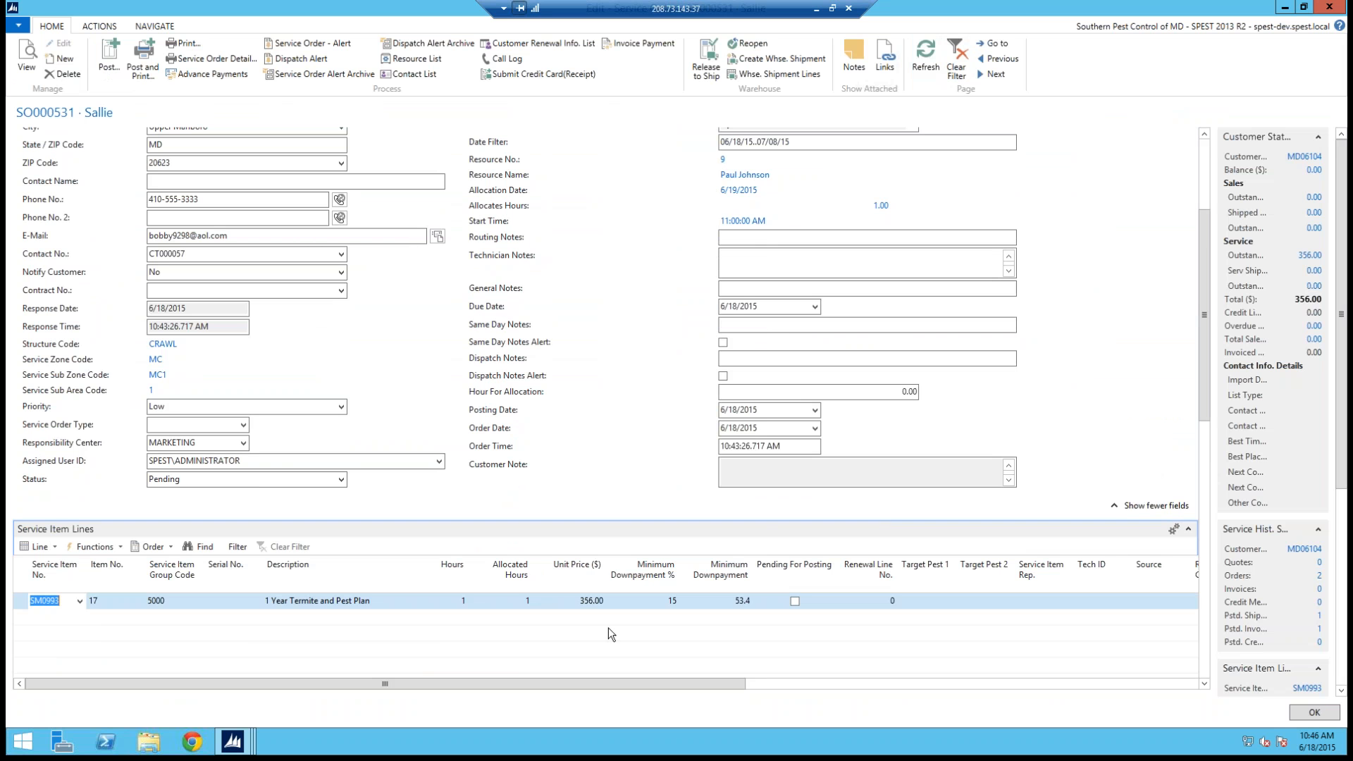
click(1201, 162)
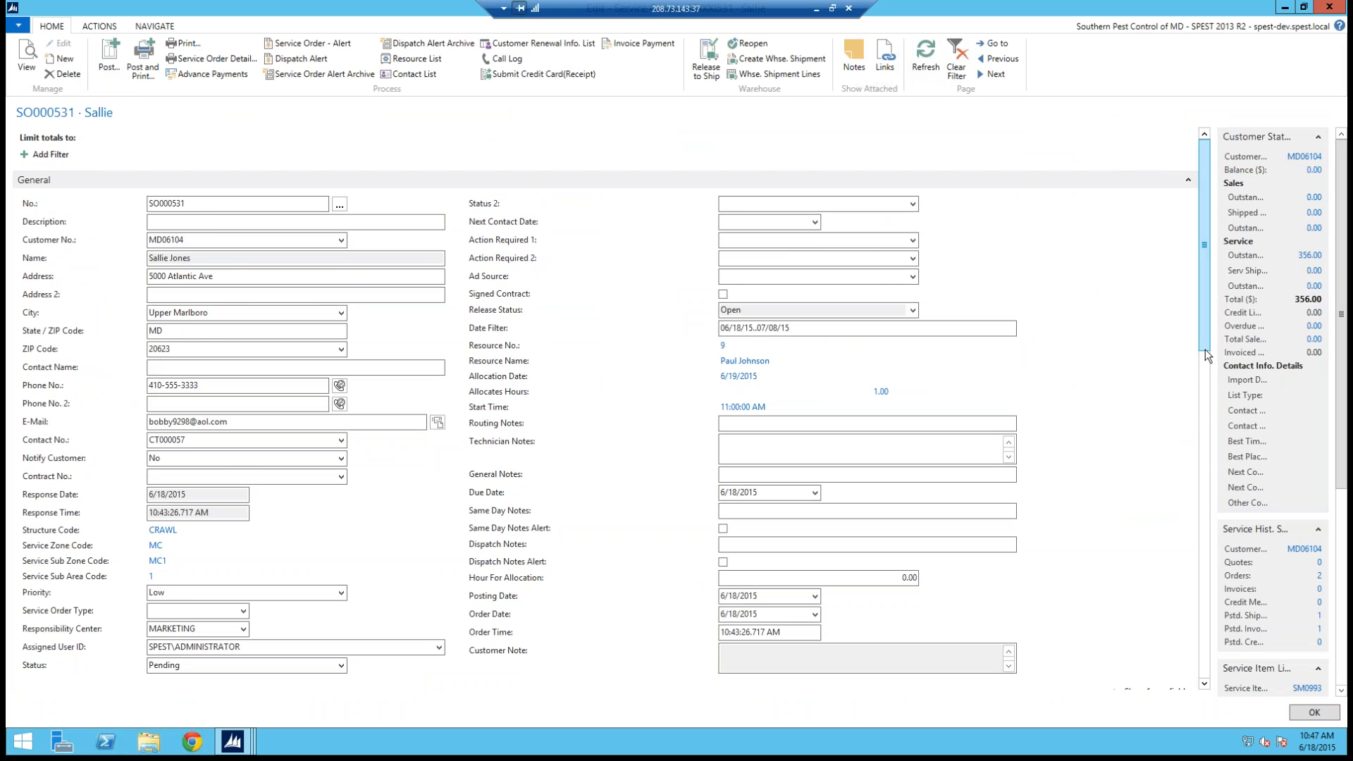
drag(1204, 354, 1204, 405)
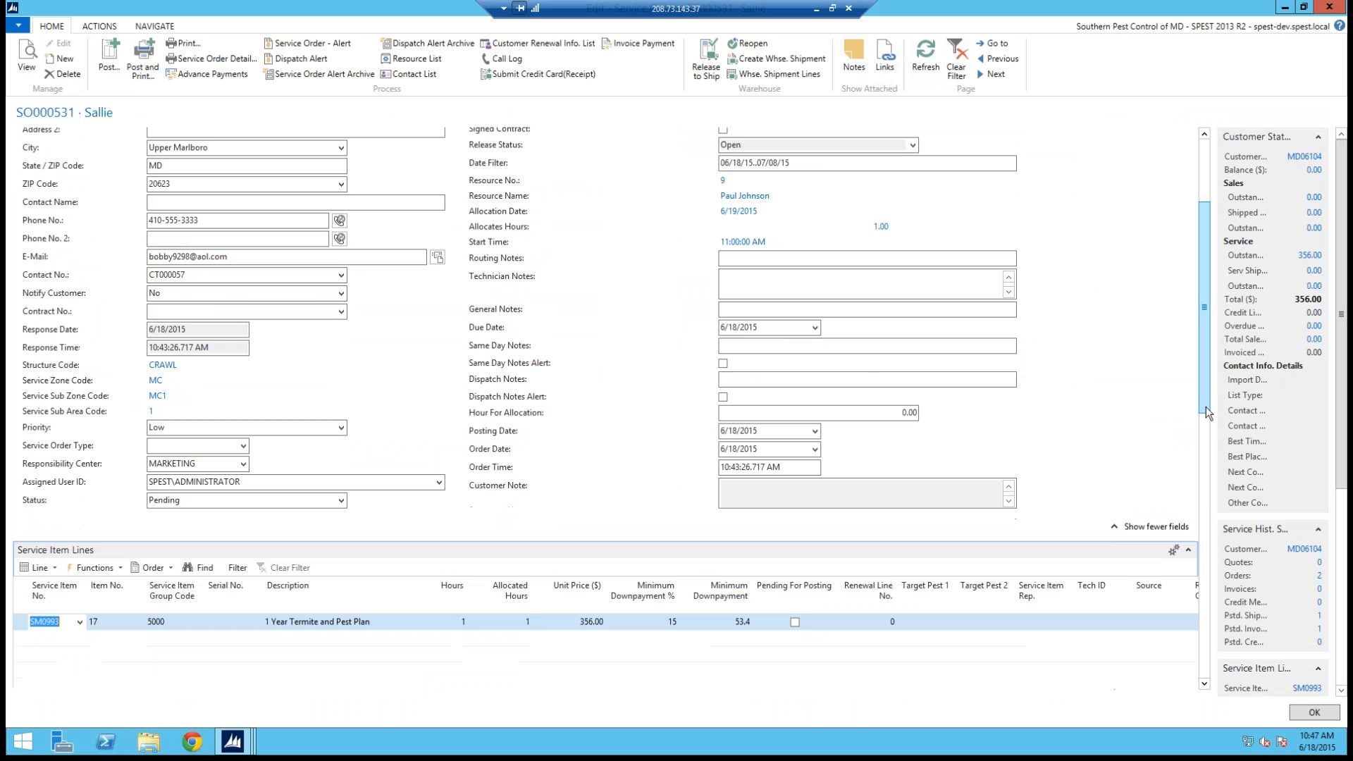
click(1203, 178)
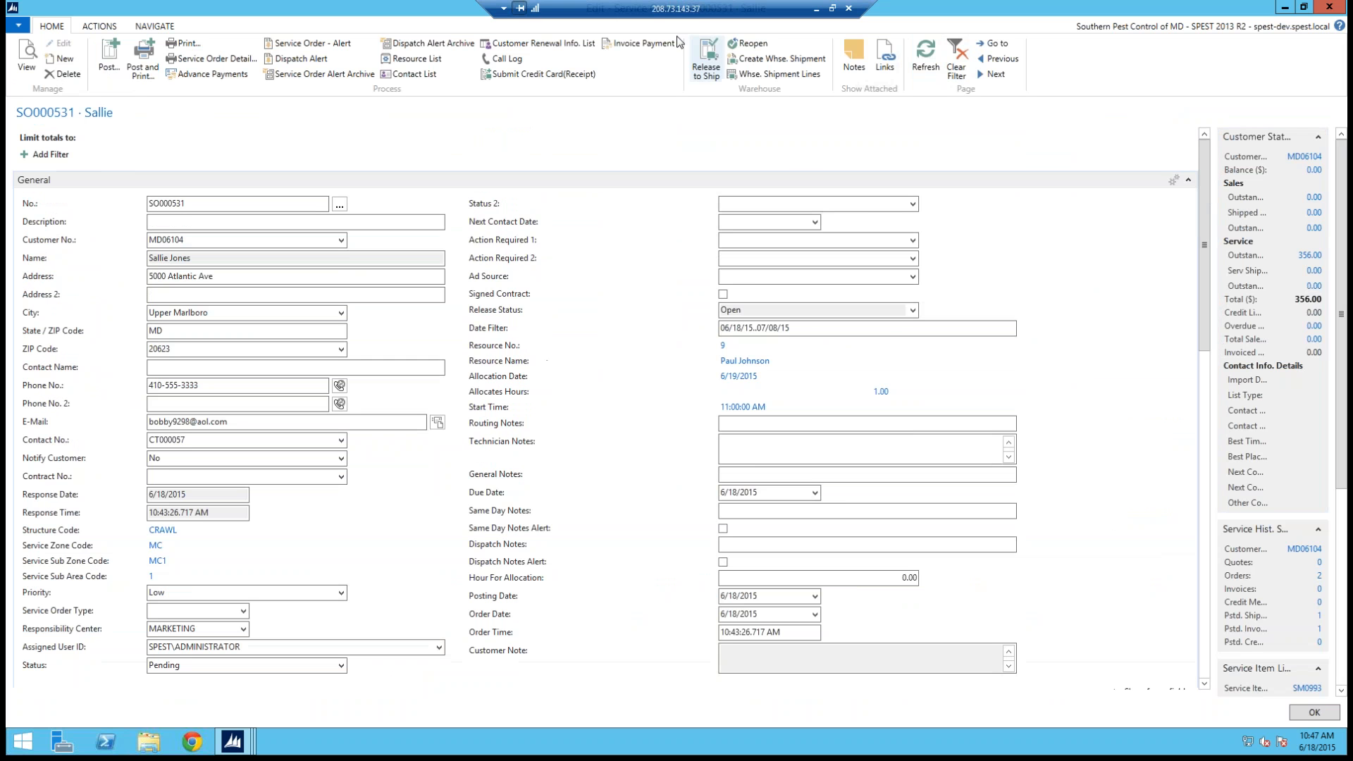
drag(451, 221, 648, 275)
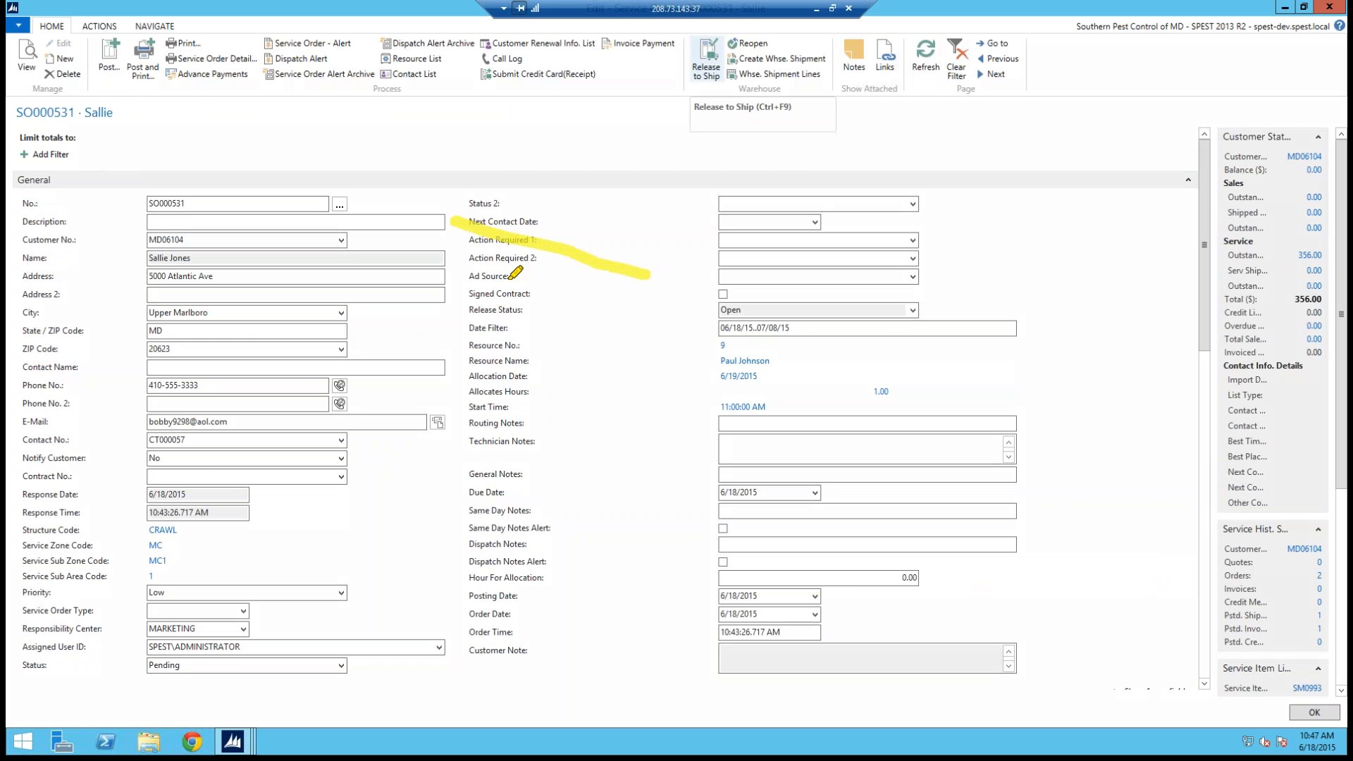
drag(495, 277, 749, 172)
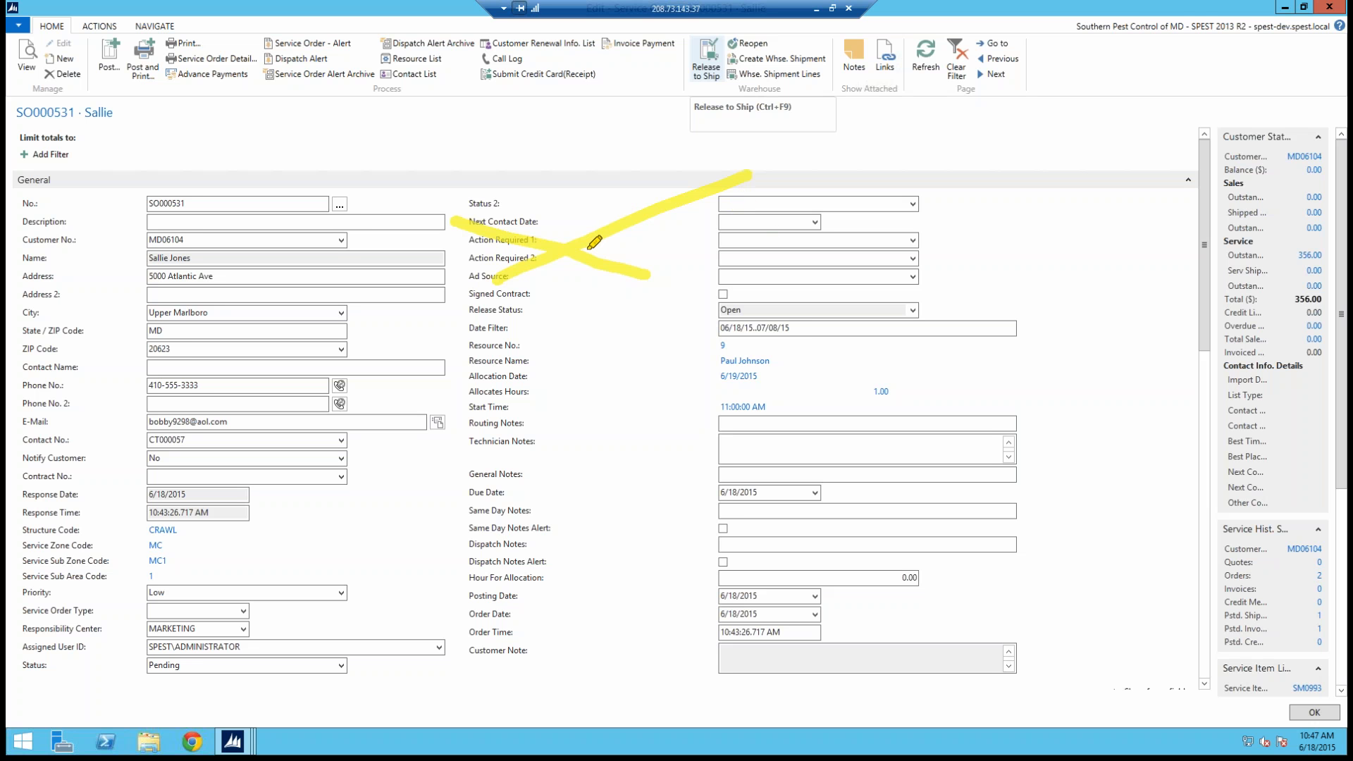
key(Escape)
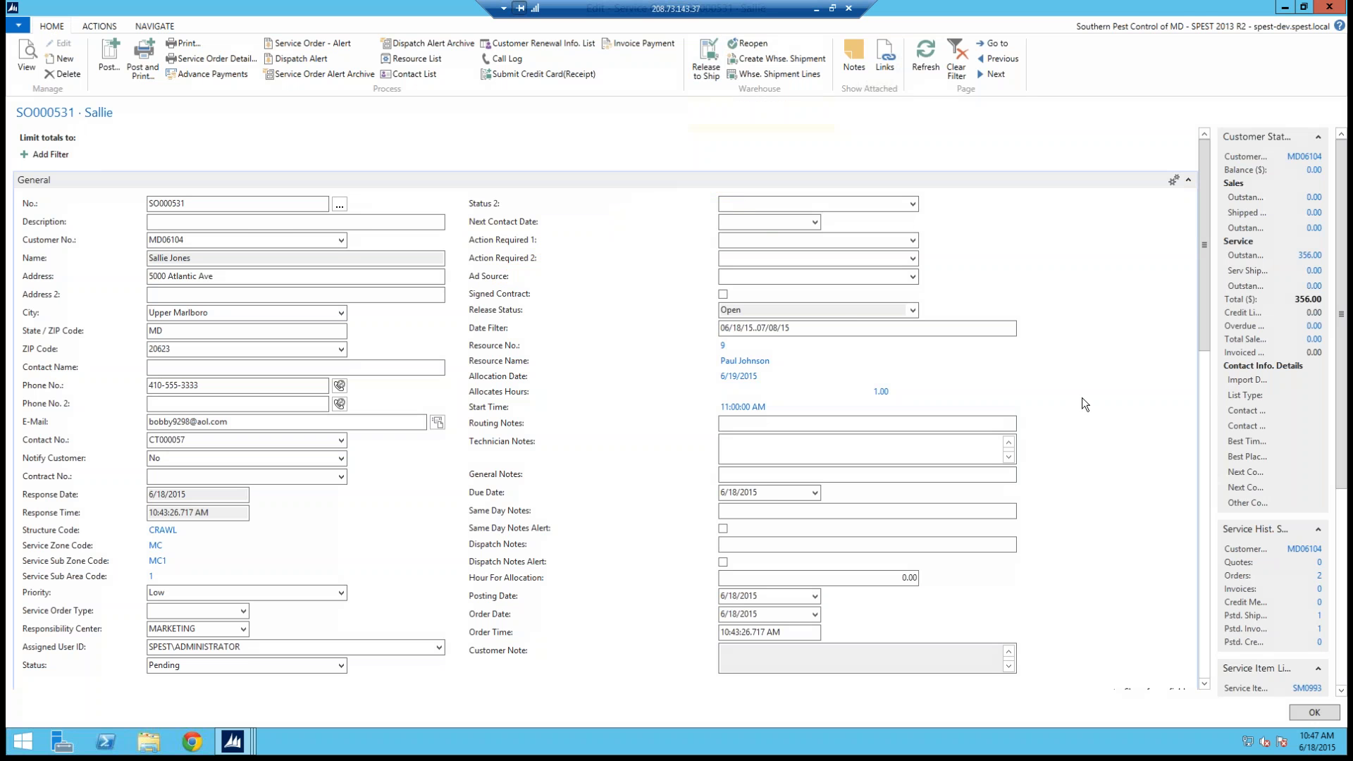
drag(1203, 310, 1202, 378)
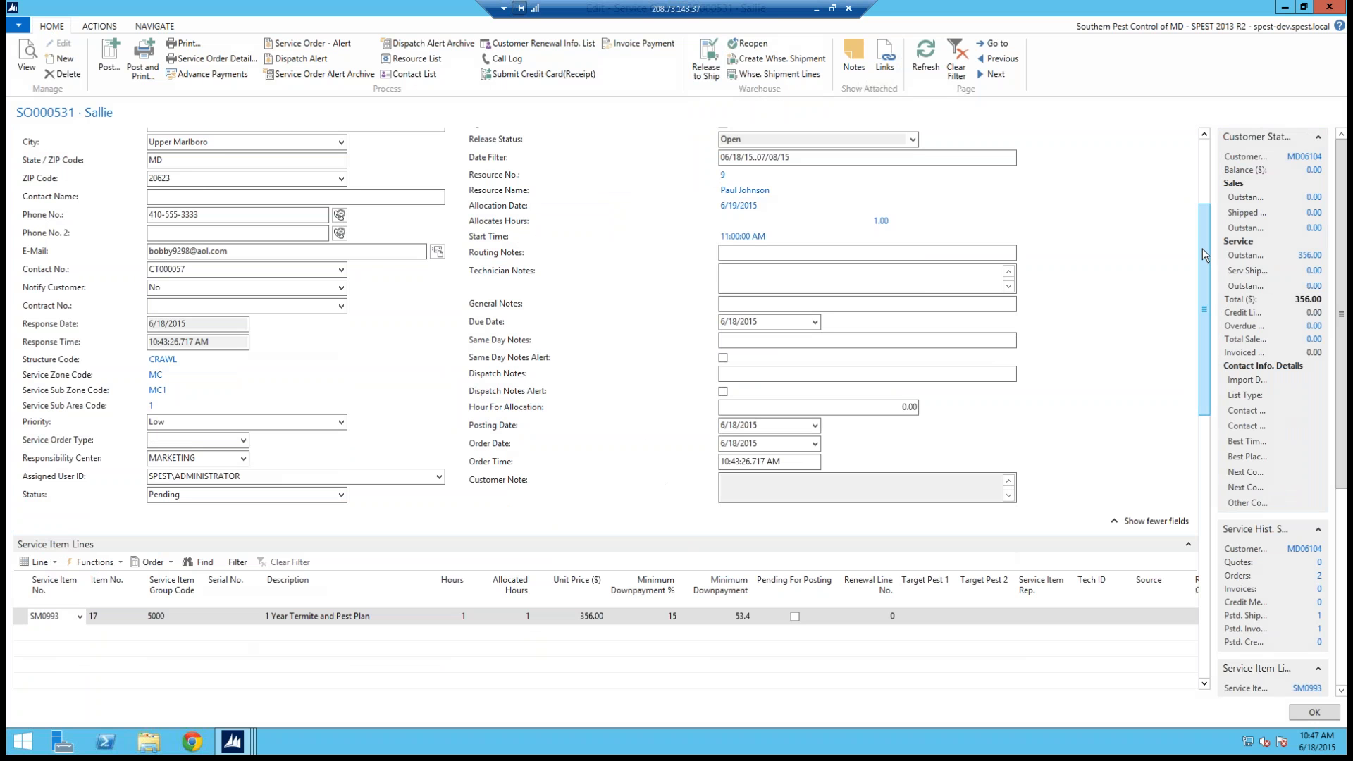
Step: Close the service order and customer card to return to the Role Center
click(1329, 7)
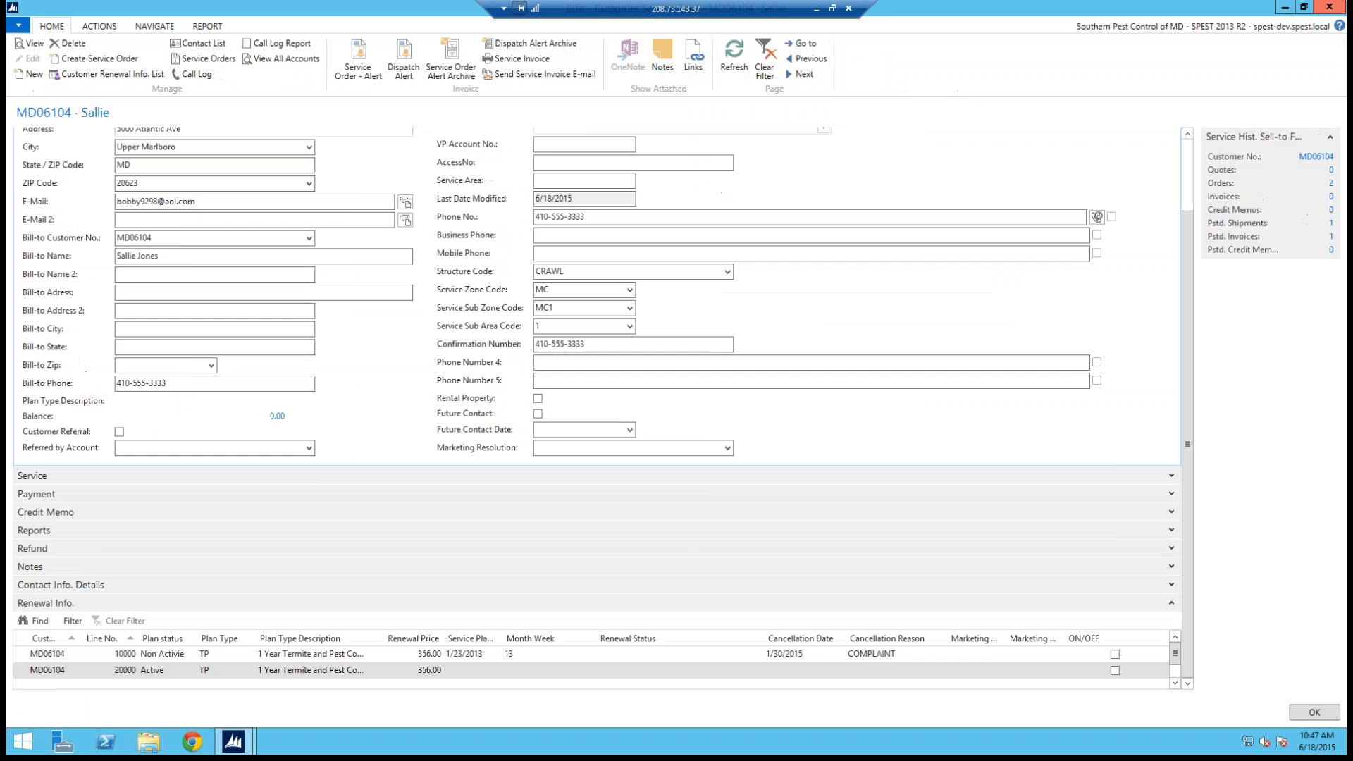
click(1329, 7)
click(1329, 7)
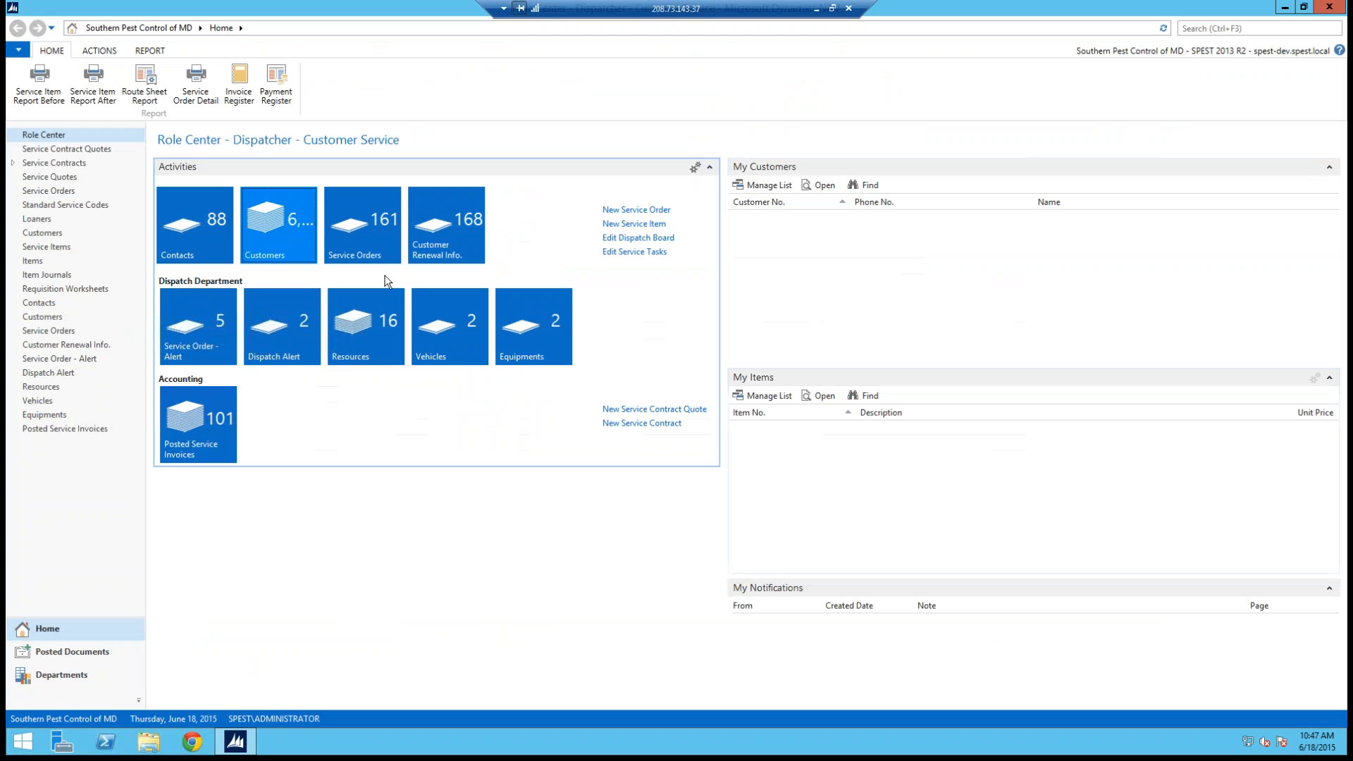
Step: Browse the Contacts and Customers lists from the Role Center activity tiles
click(200, 256)
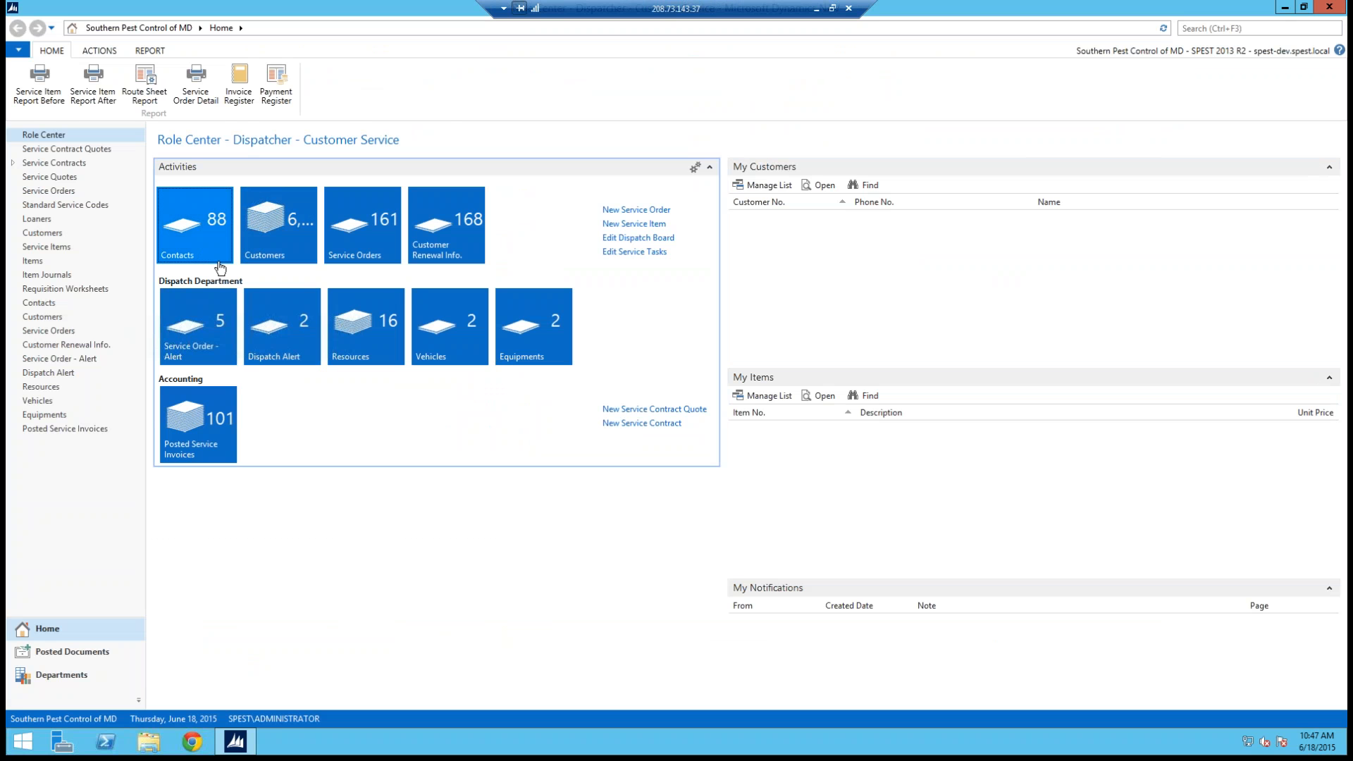
click(211, 218)
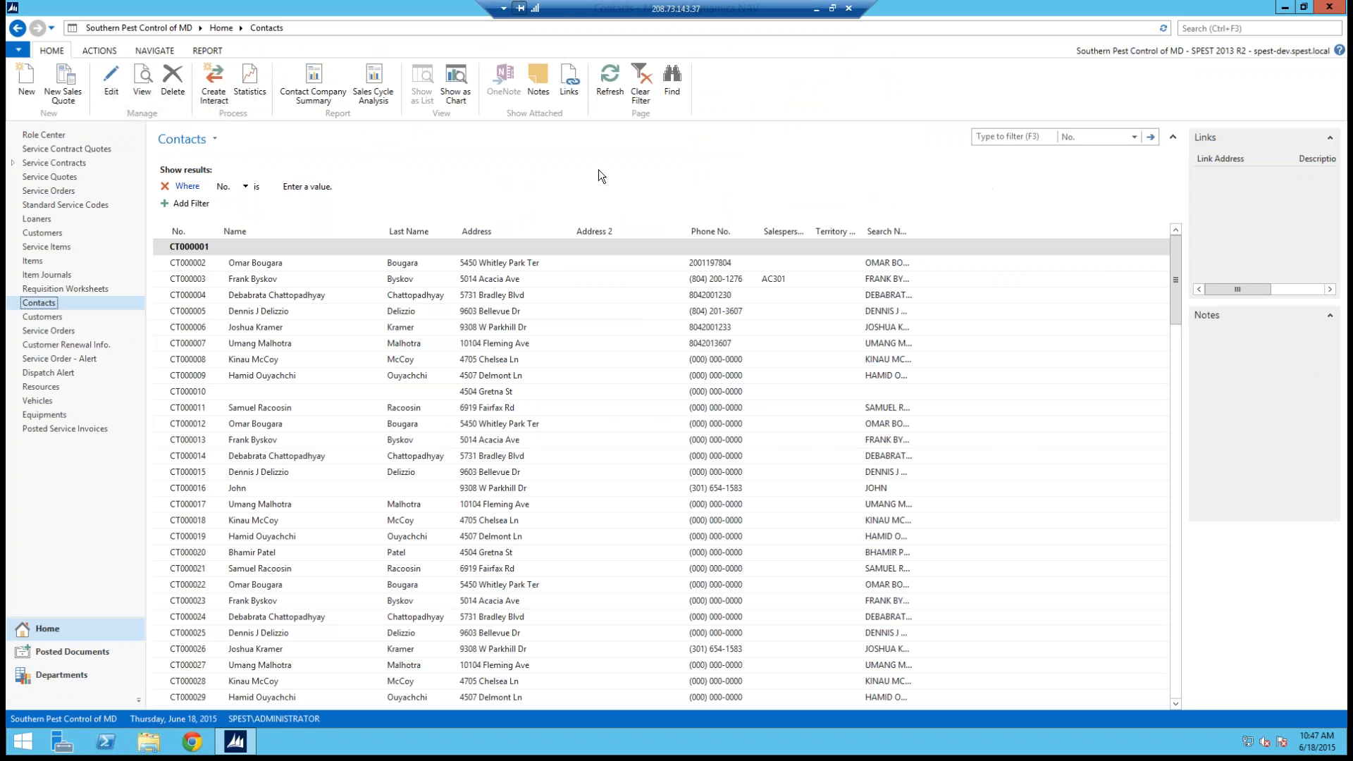
click(18, 27)
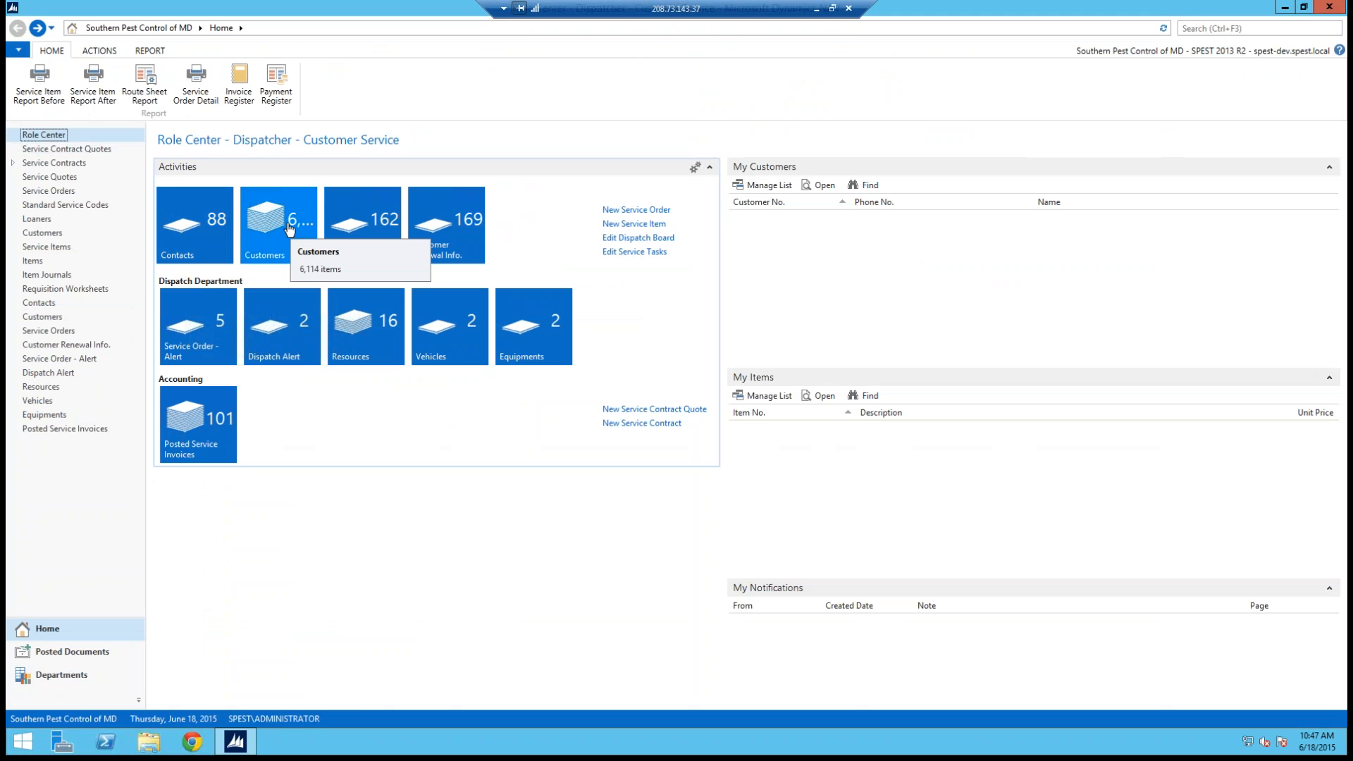
click(288, 227)
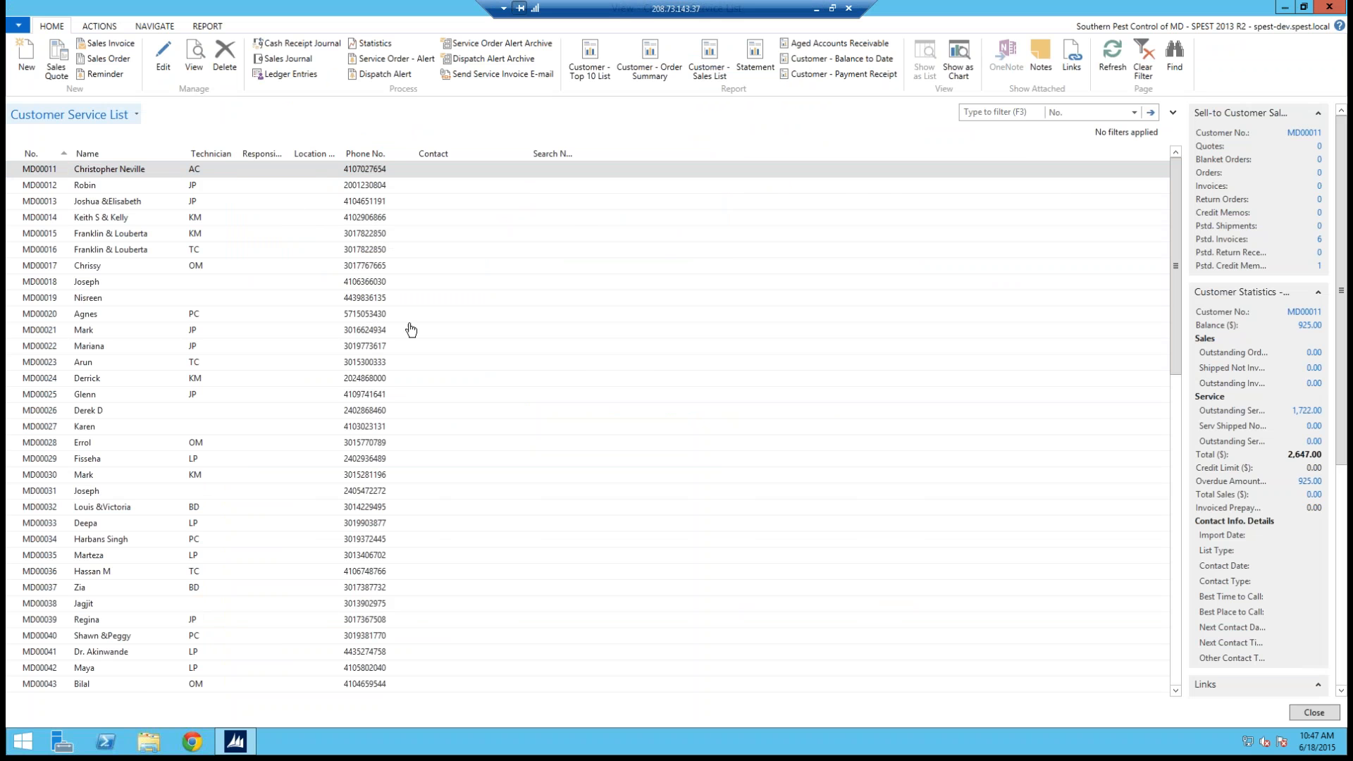
key(Escape)
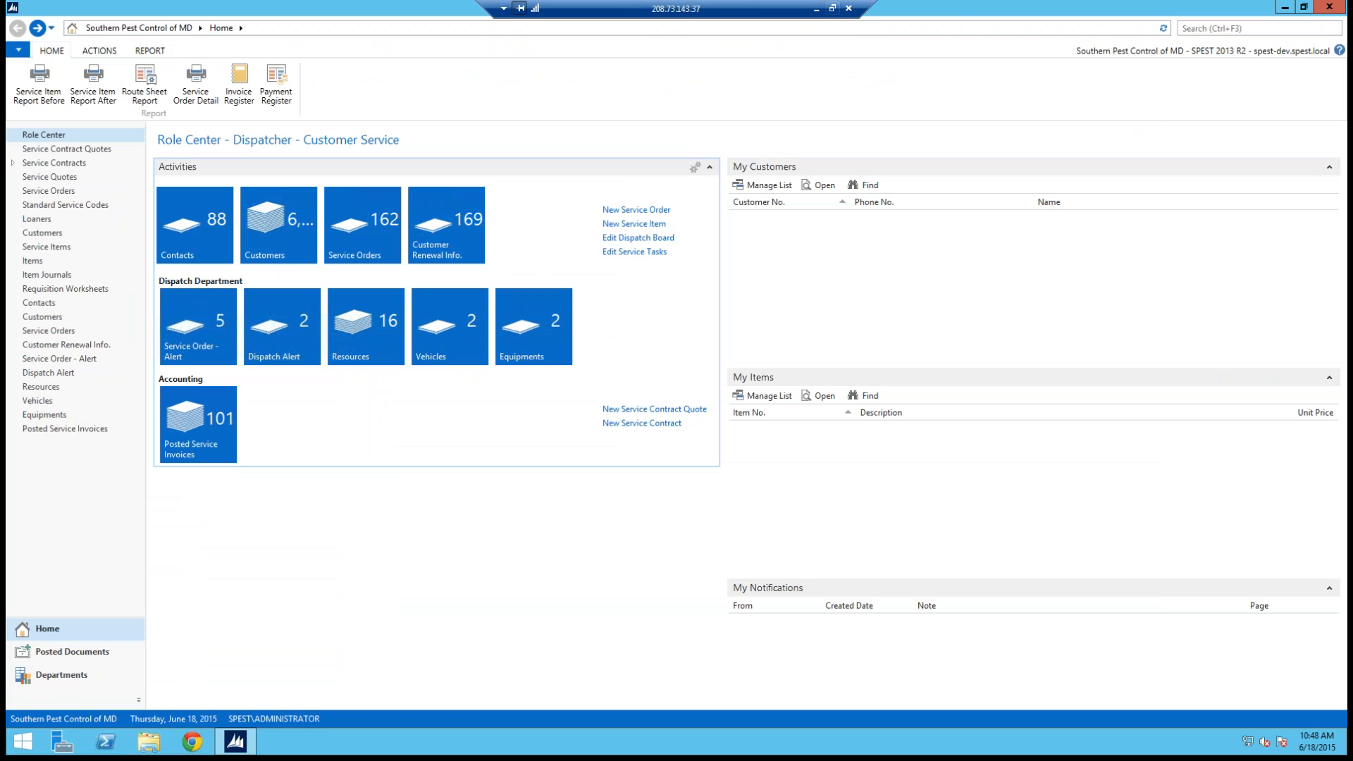
Step: Switch to PowerPoint and start the slide show from the beginning
click(816, 8)
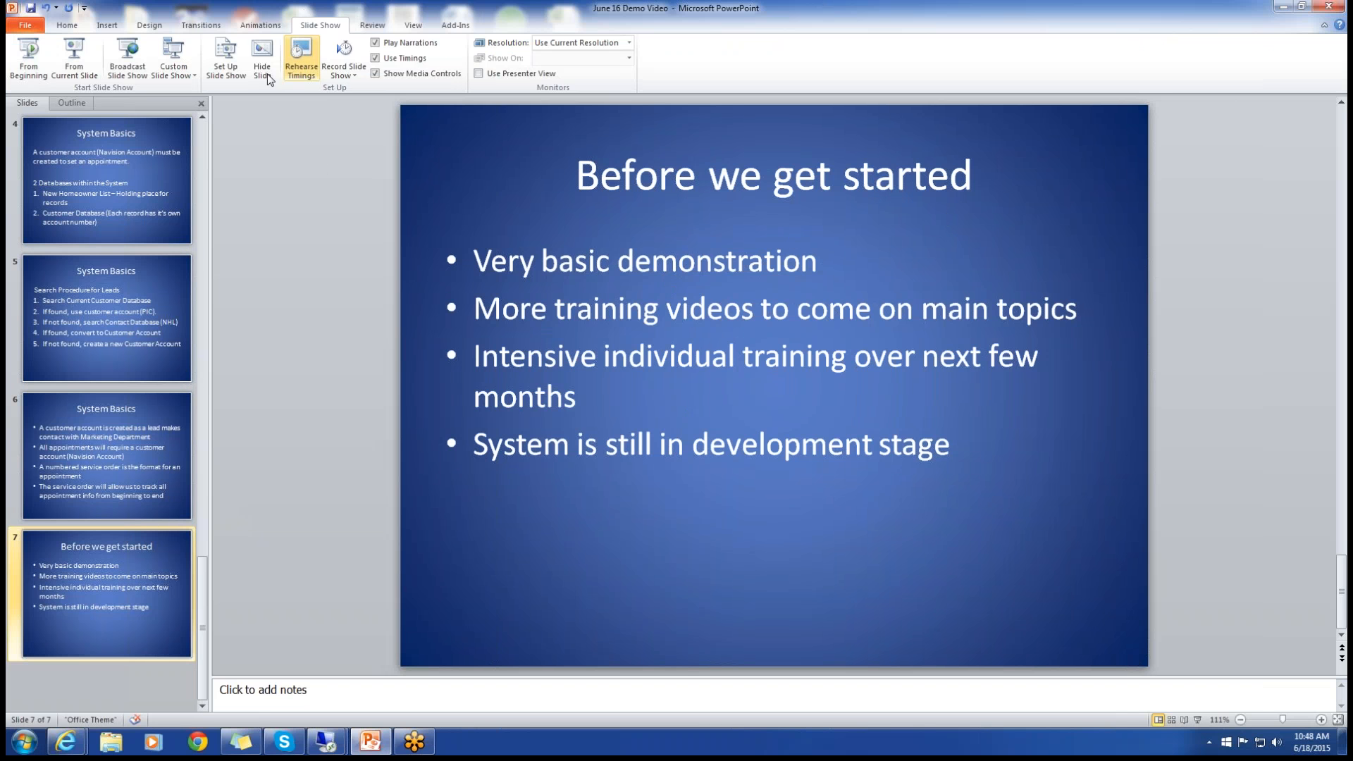
click(24, 59)
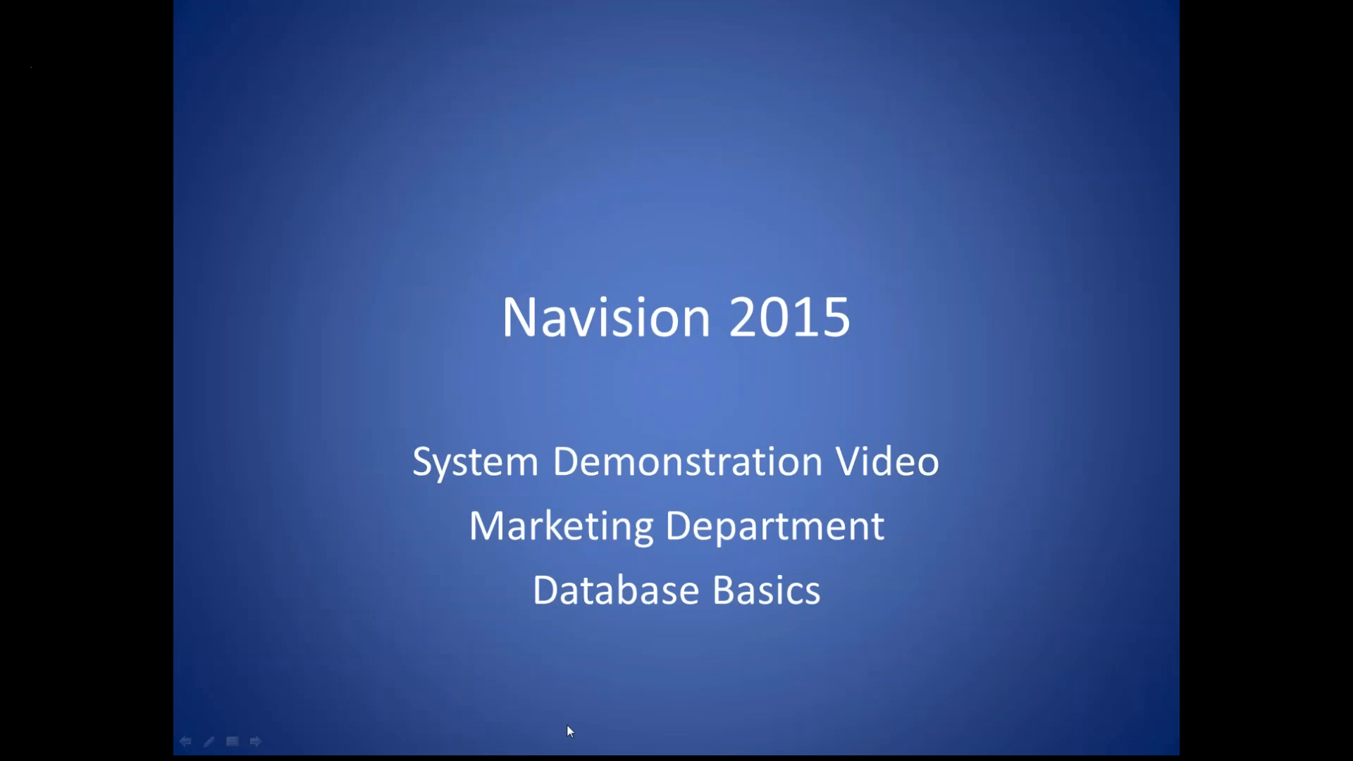